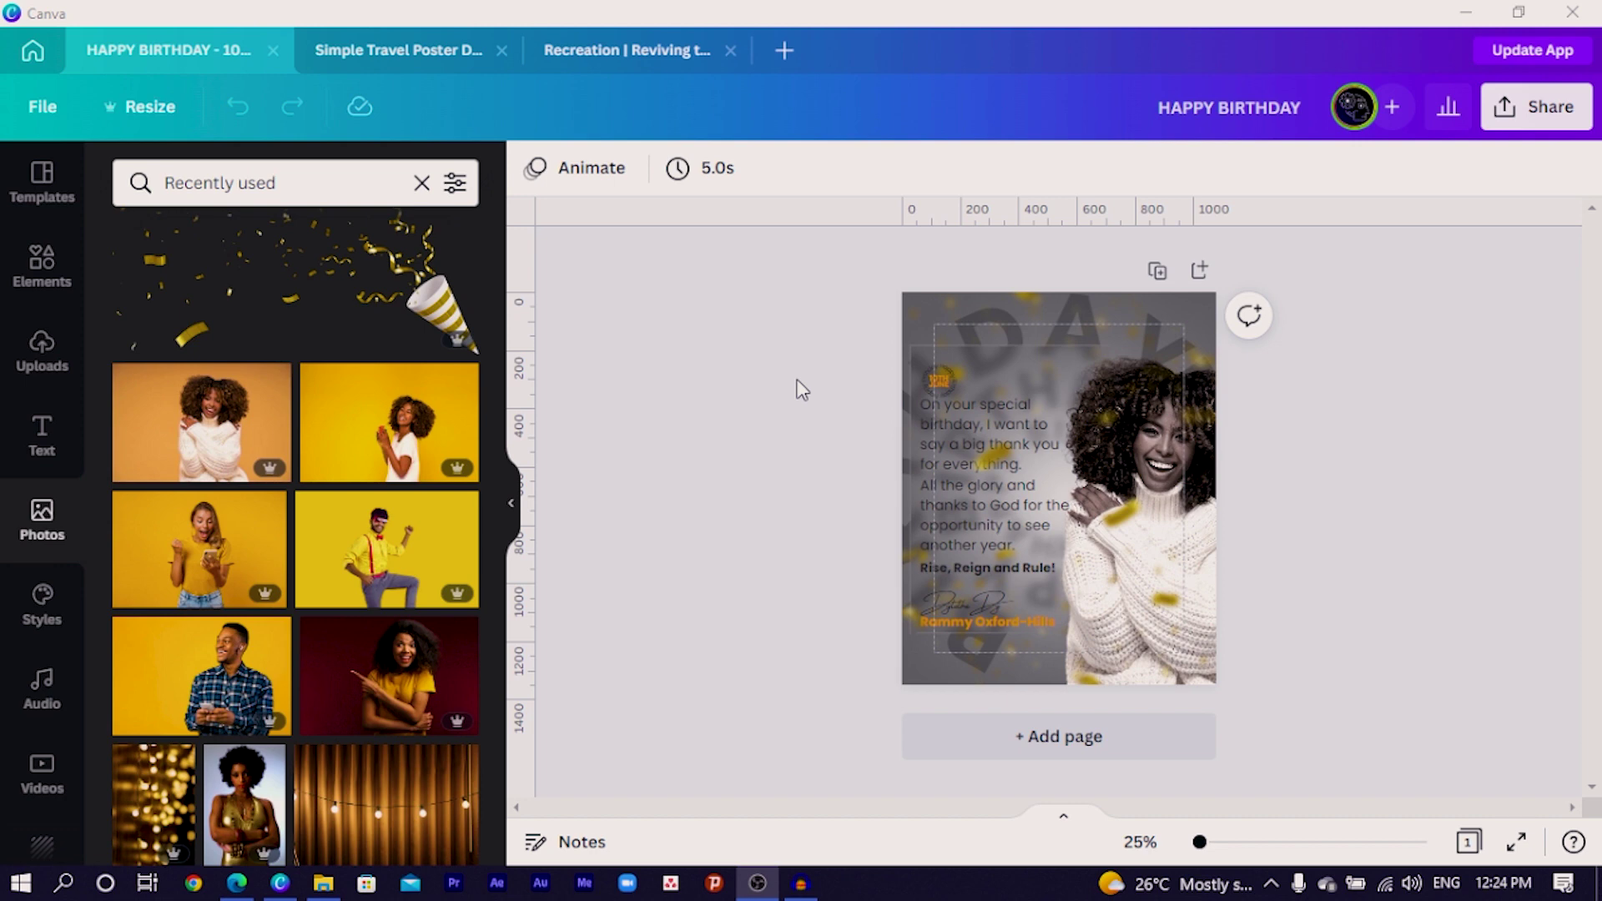
- Add a second page to the HAPPY BIRTHDAY design
left_click(1200, 270)
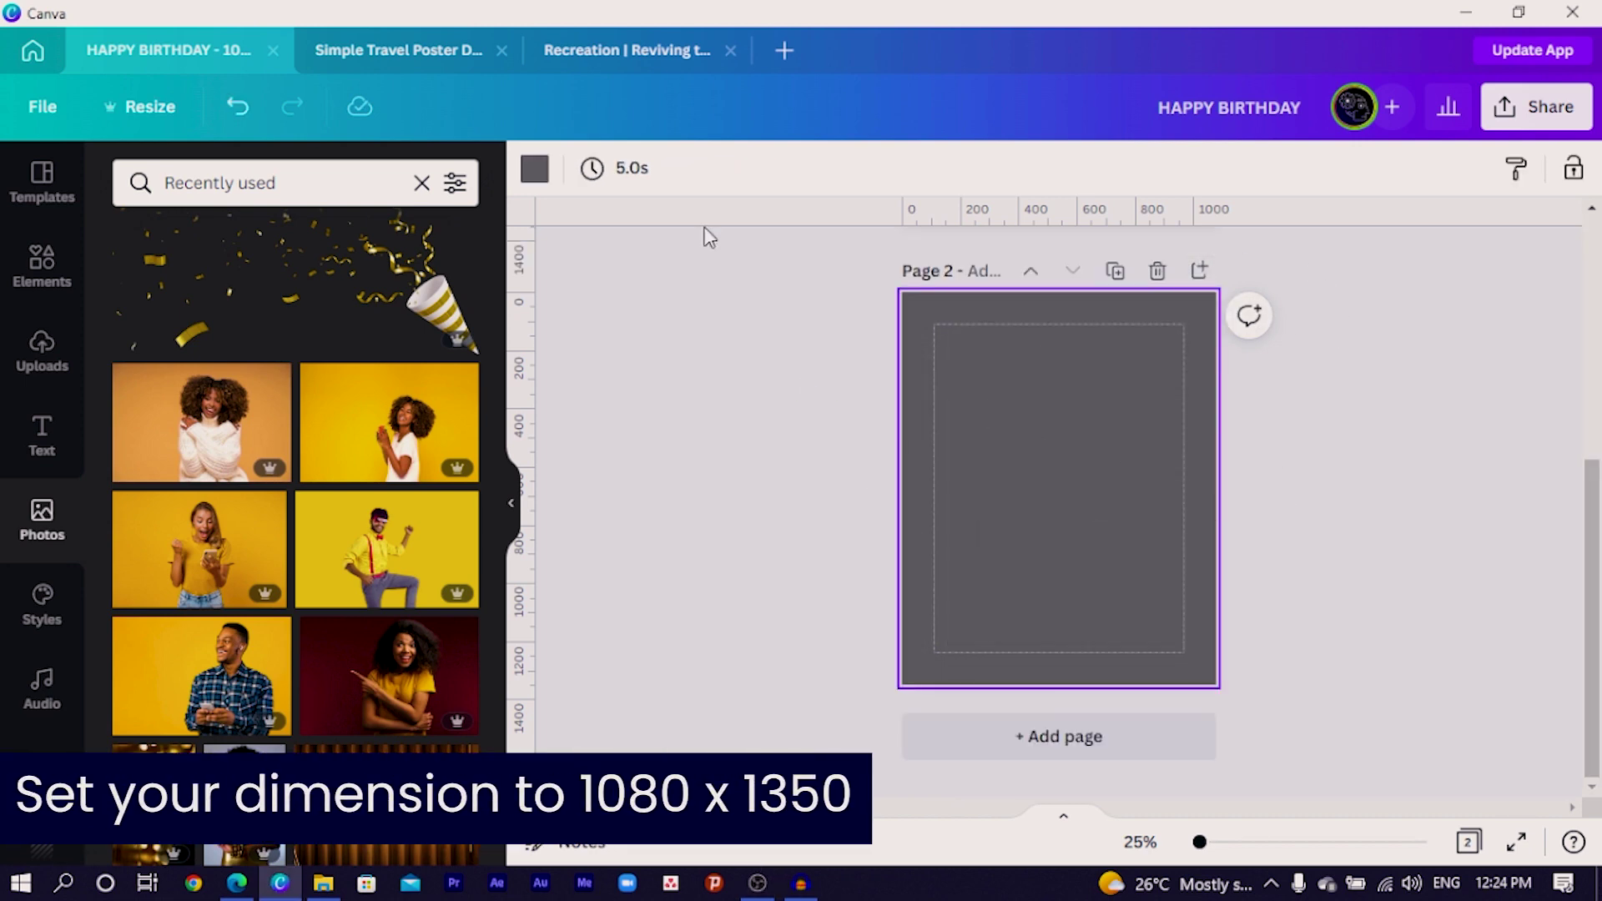
- Check the custom size options for creating a new design and return to the HAPPY BIRTHDAY design
left_click(33, 49)
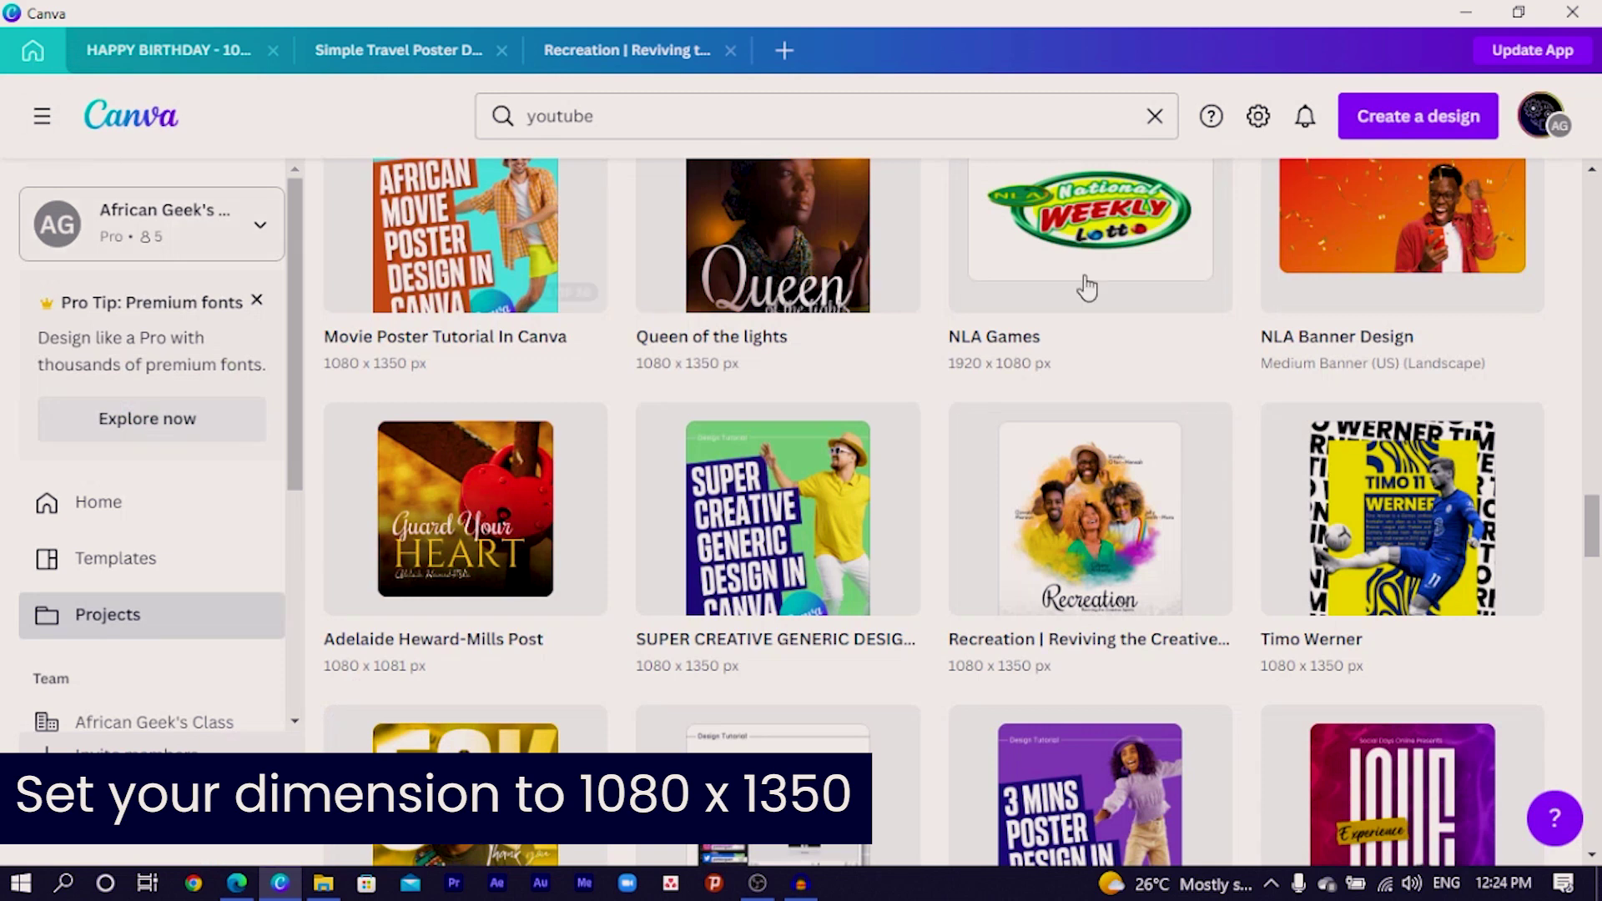
left_click(1383, 129)
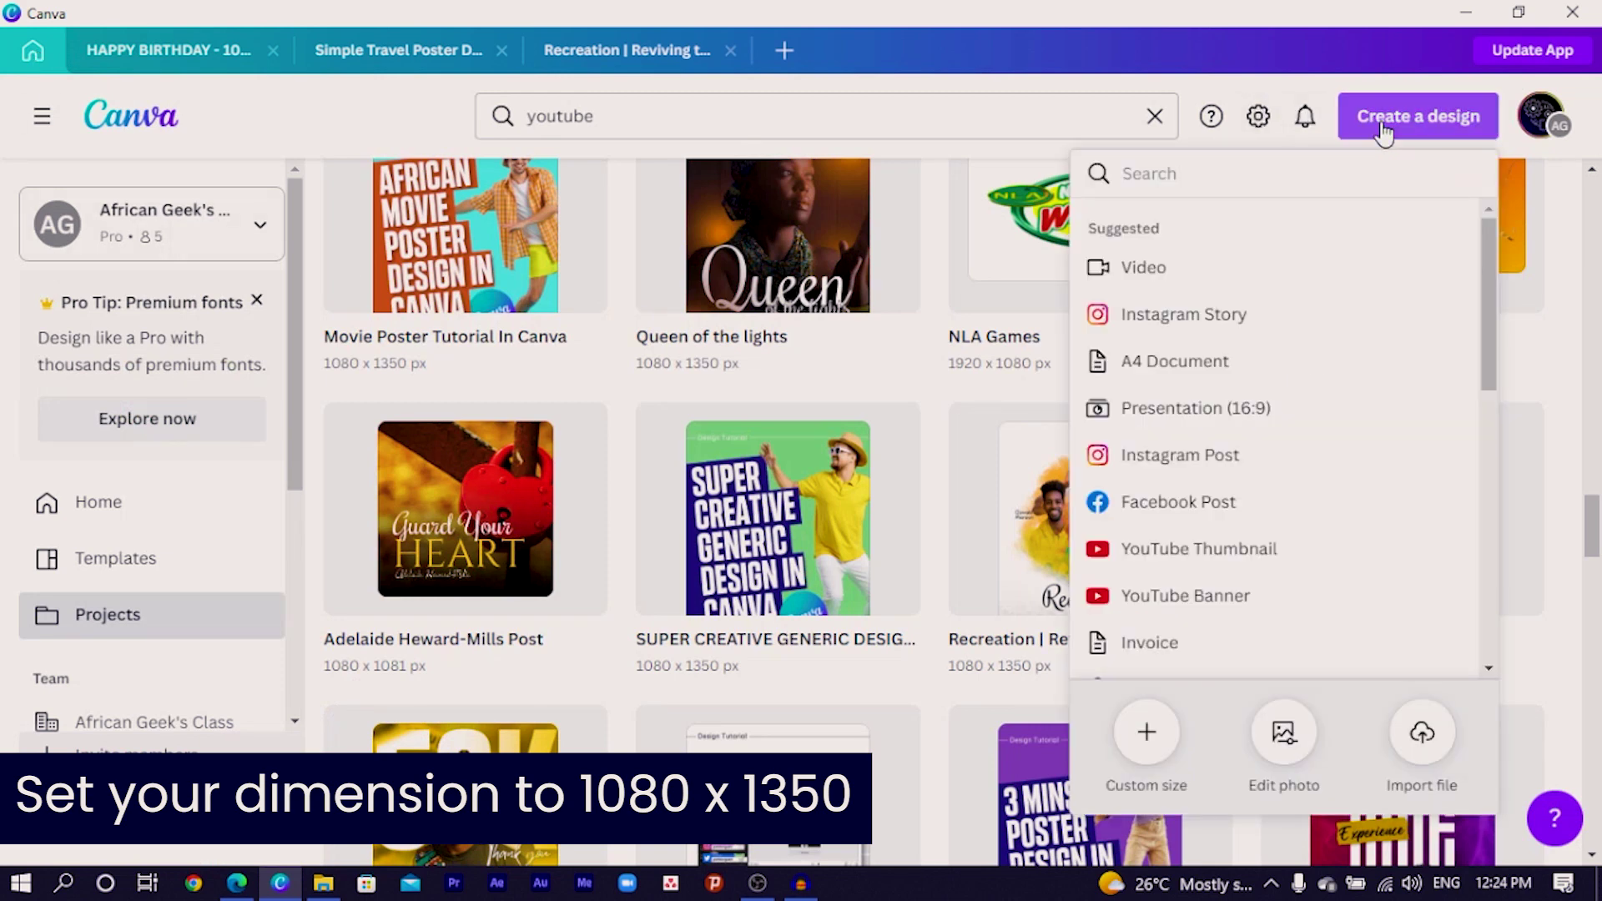
left_click(1149, 734)
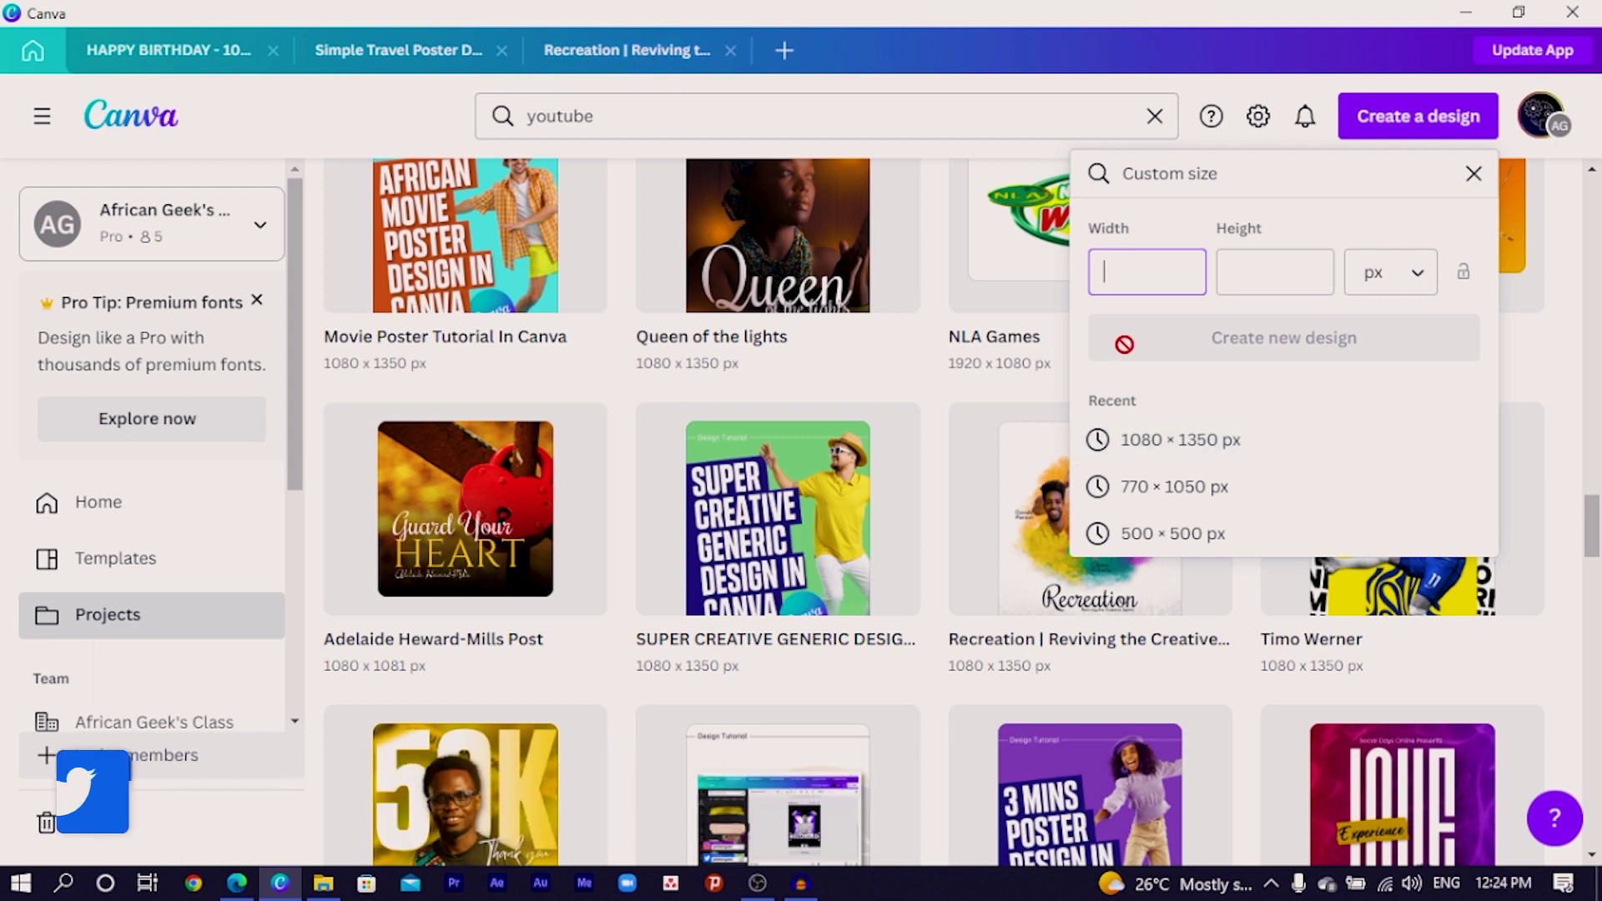
left_click(161, 57)
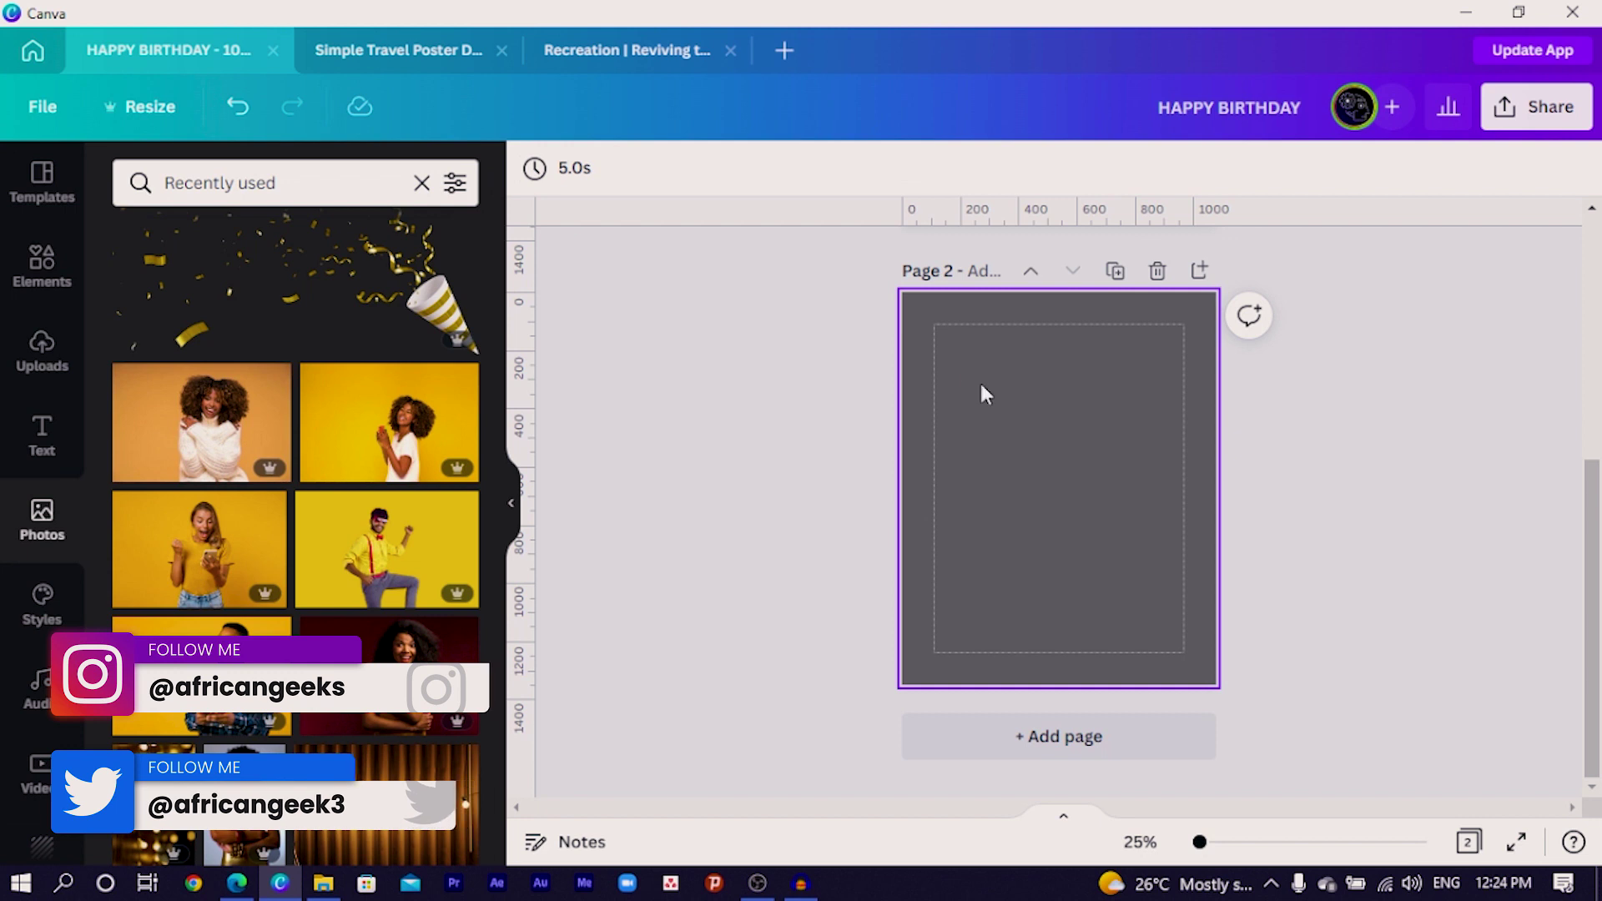
- Check the hex colour code of page 2's background and compare the page with the finished page 1
left_click(987, 507)
left_click(534, 168)
left_click(137, 291)
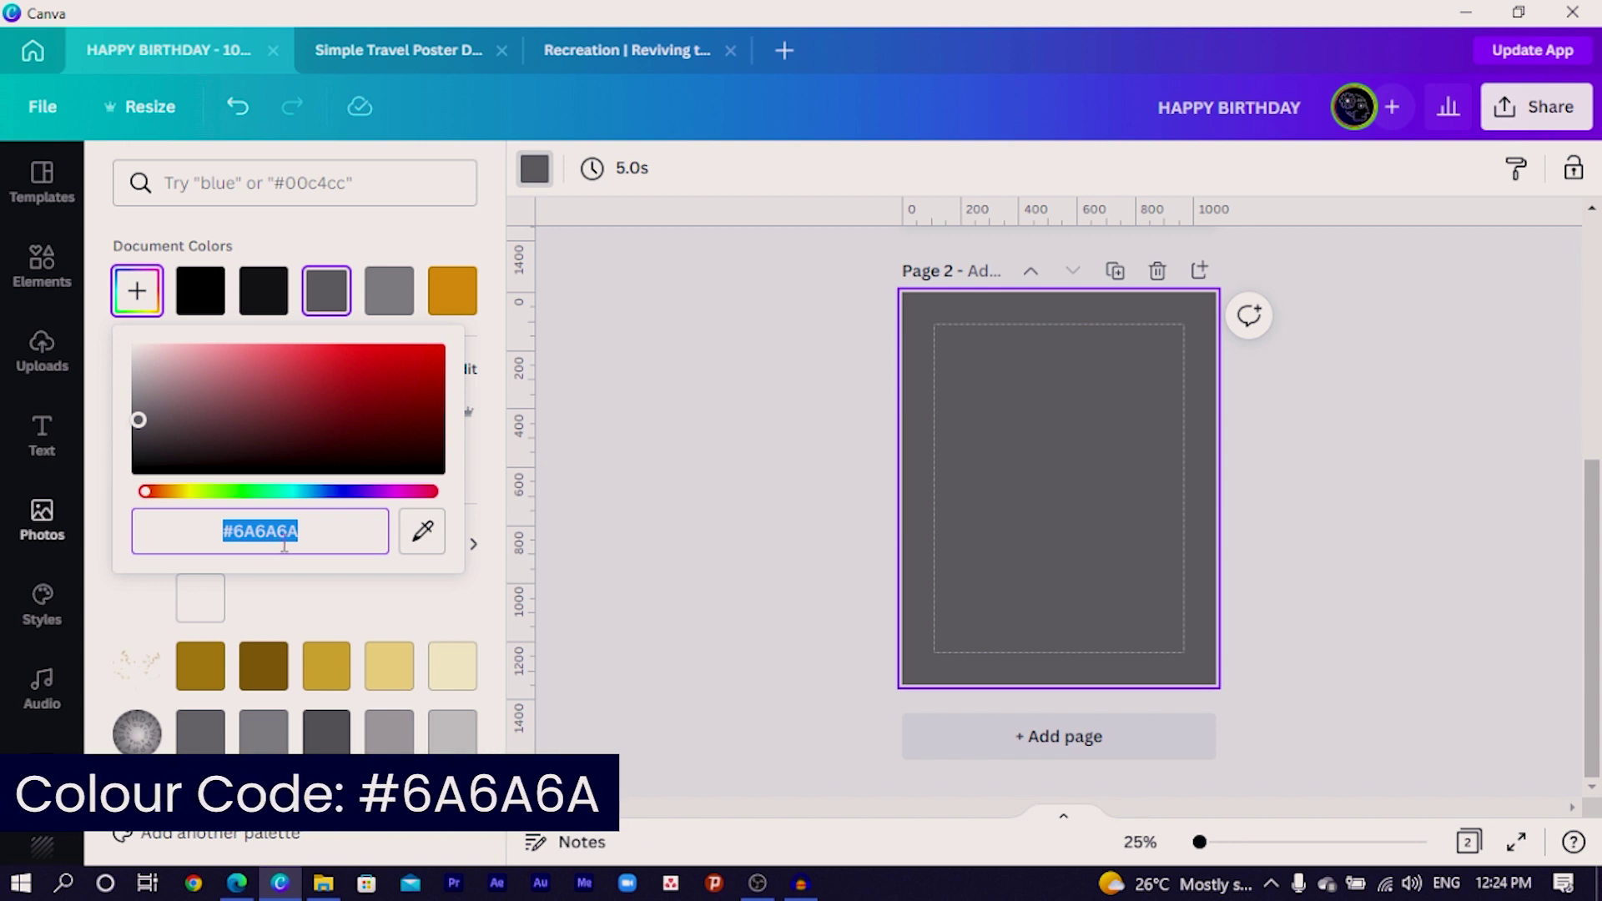
left_click(667, 508)
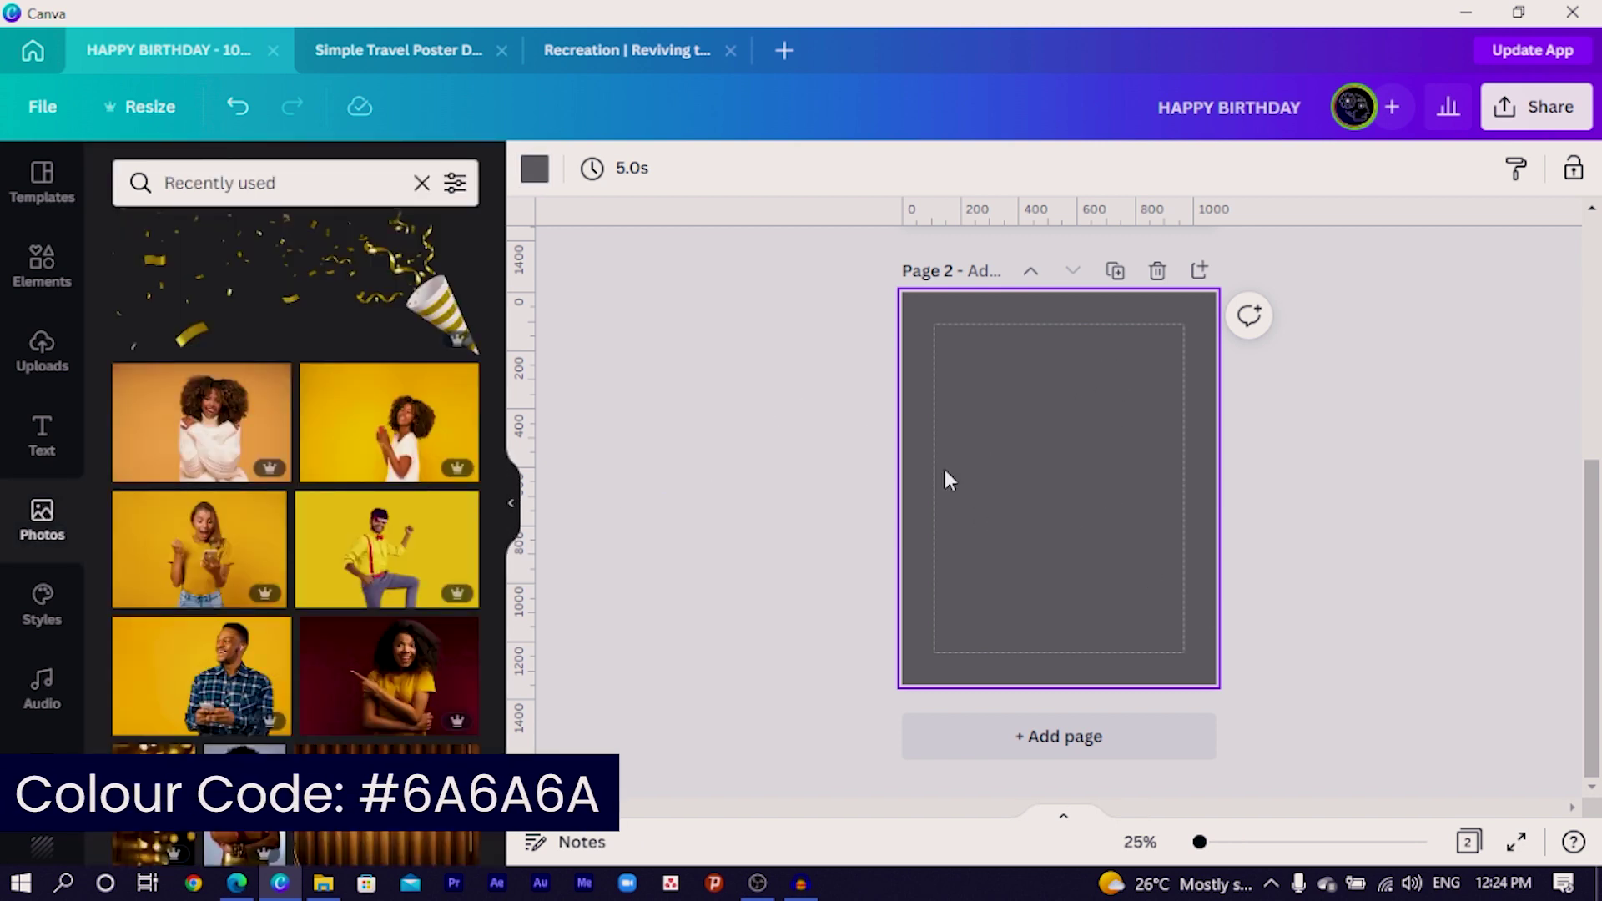
scroll(826, 512, "up", 4)
scroll(701, 538, "up", 2)
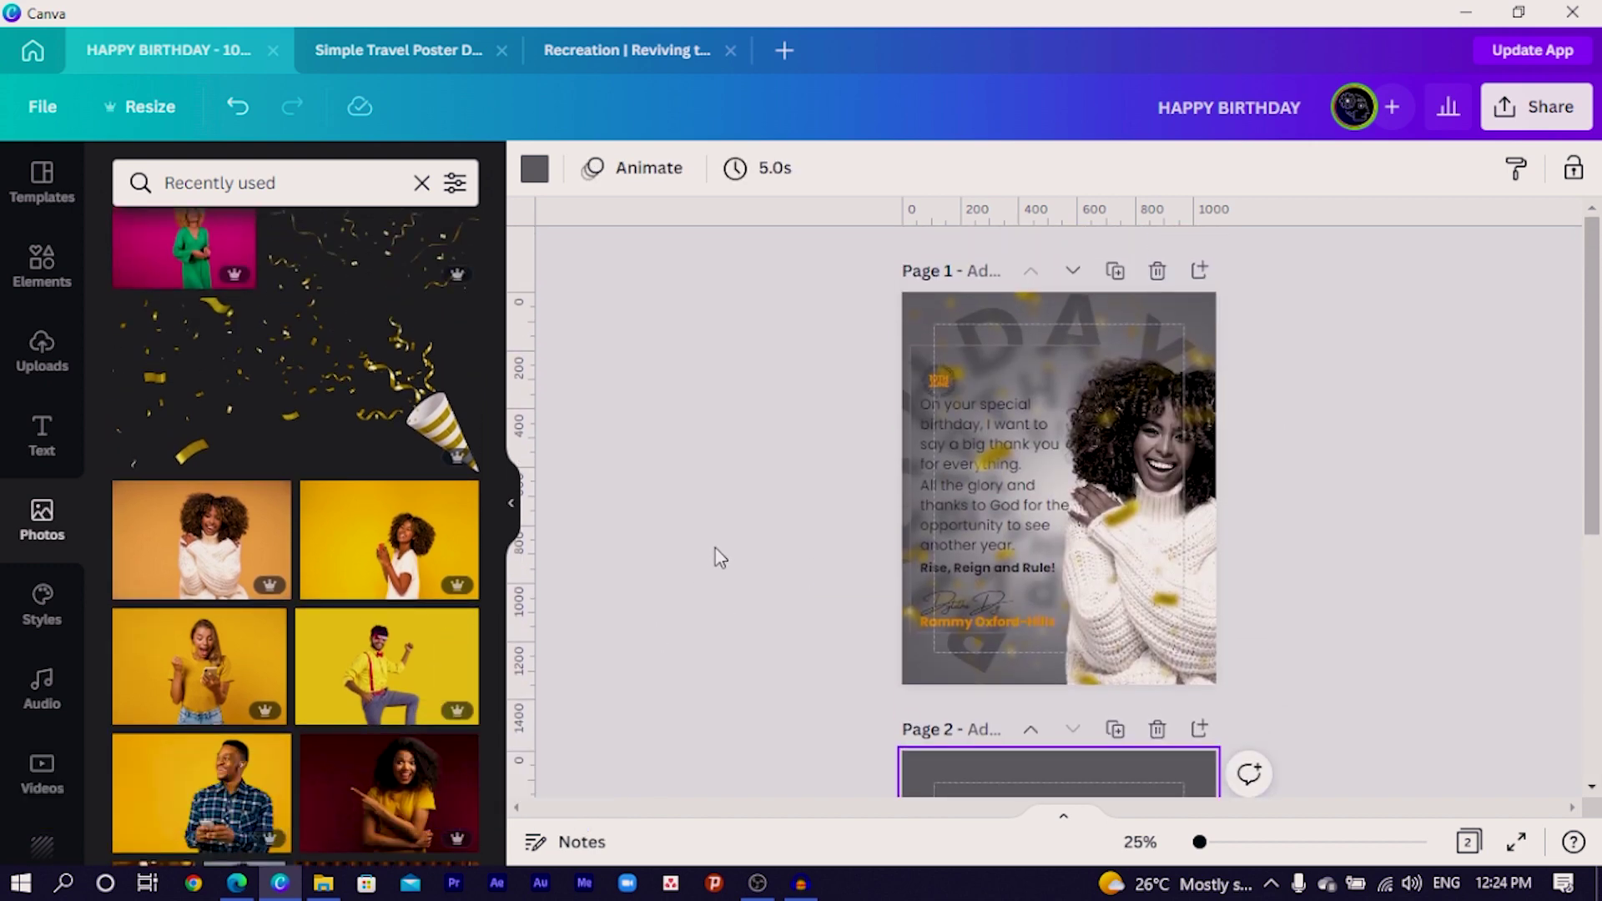
scroll(719, 557, "down", 5)
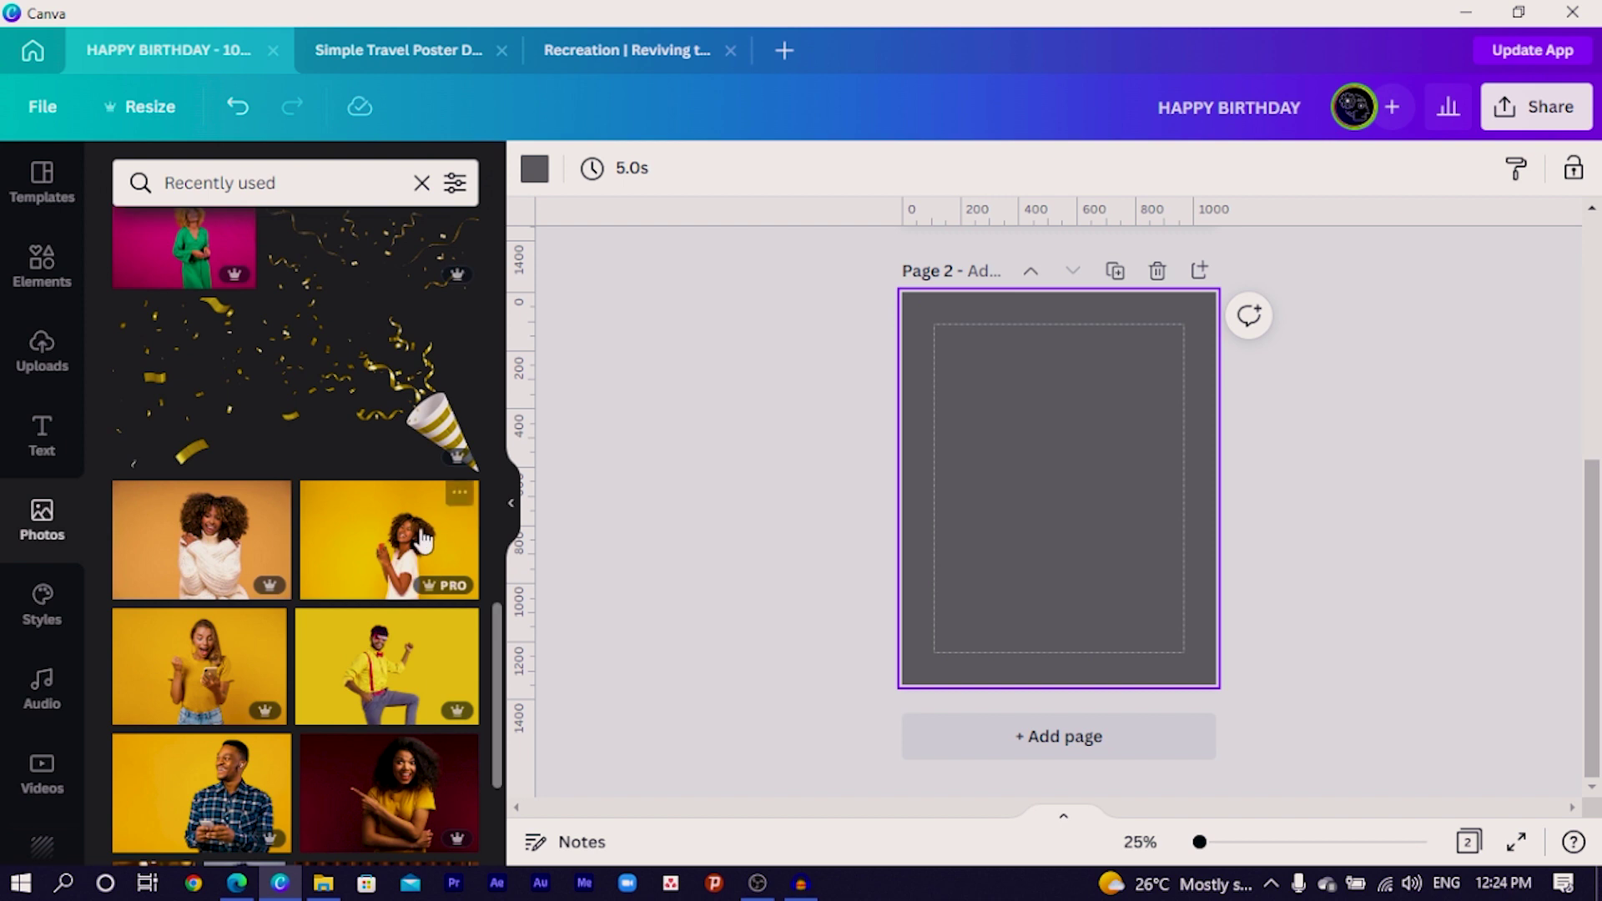
- Add the blue light flare image from the uploaded images to page 2
left_click(40, 367)
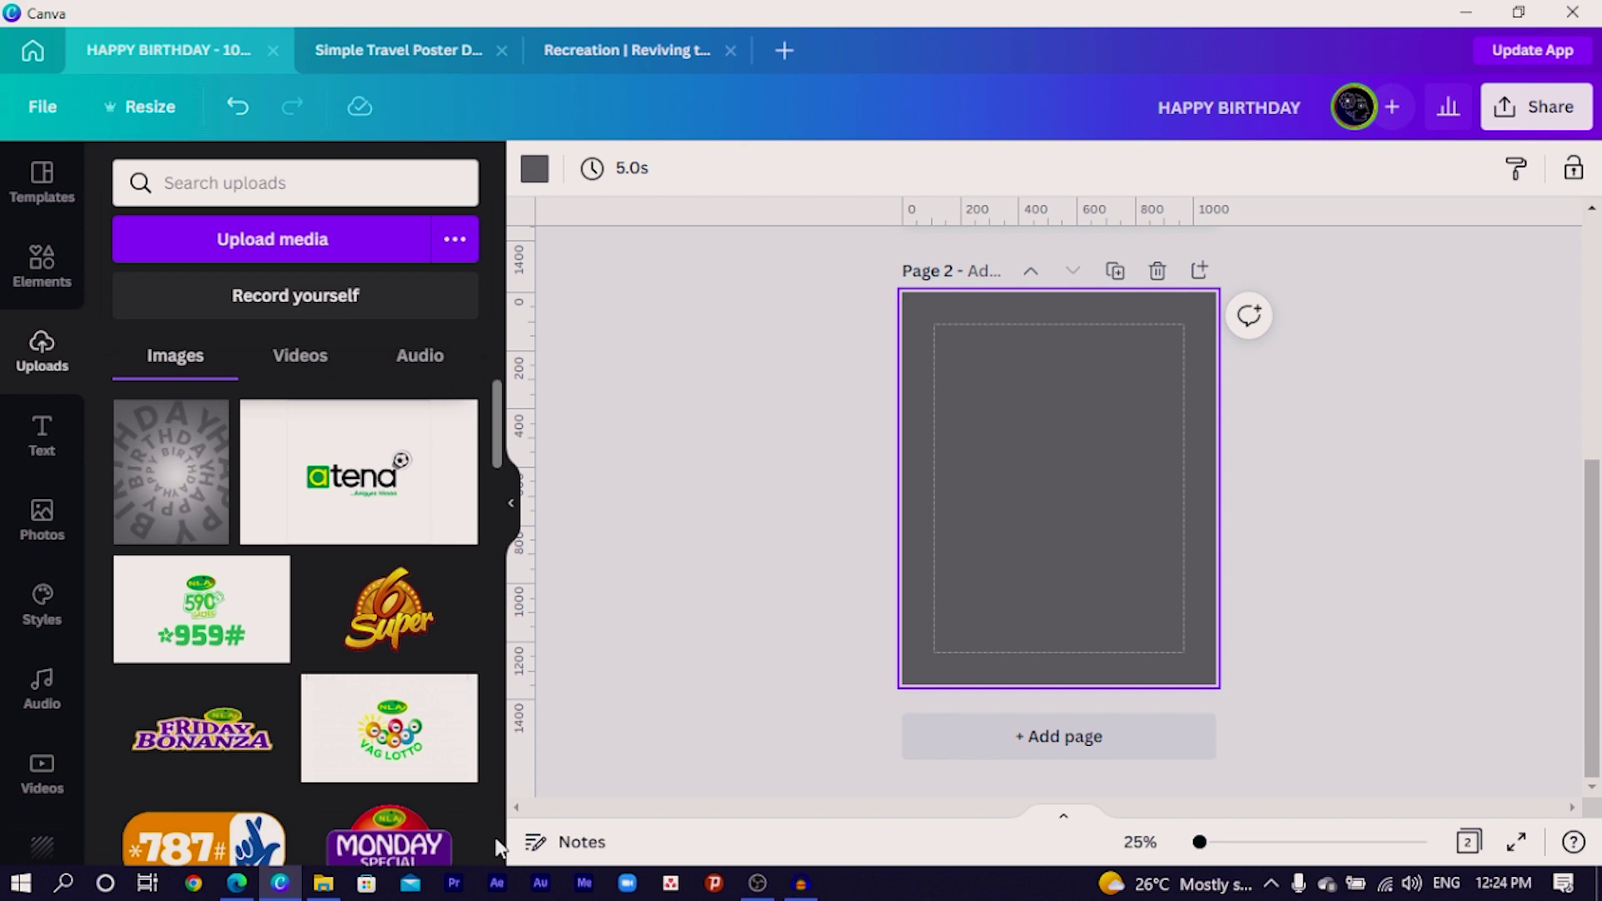
scroll(495, 843, "down", 8)
scroll(499, 847, "down", 10)
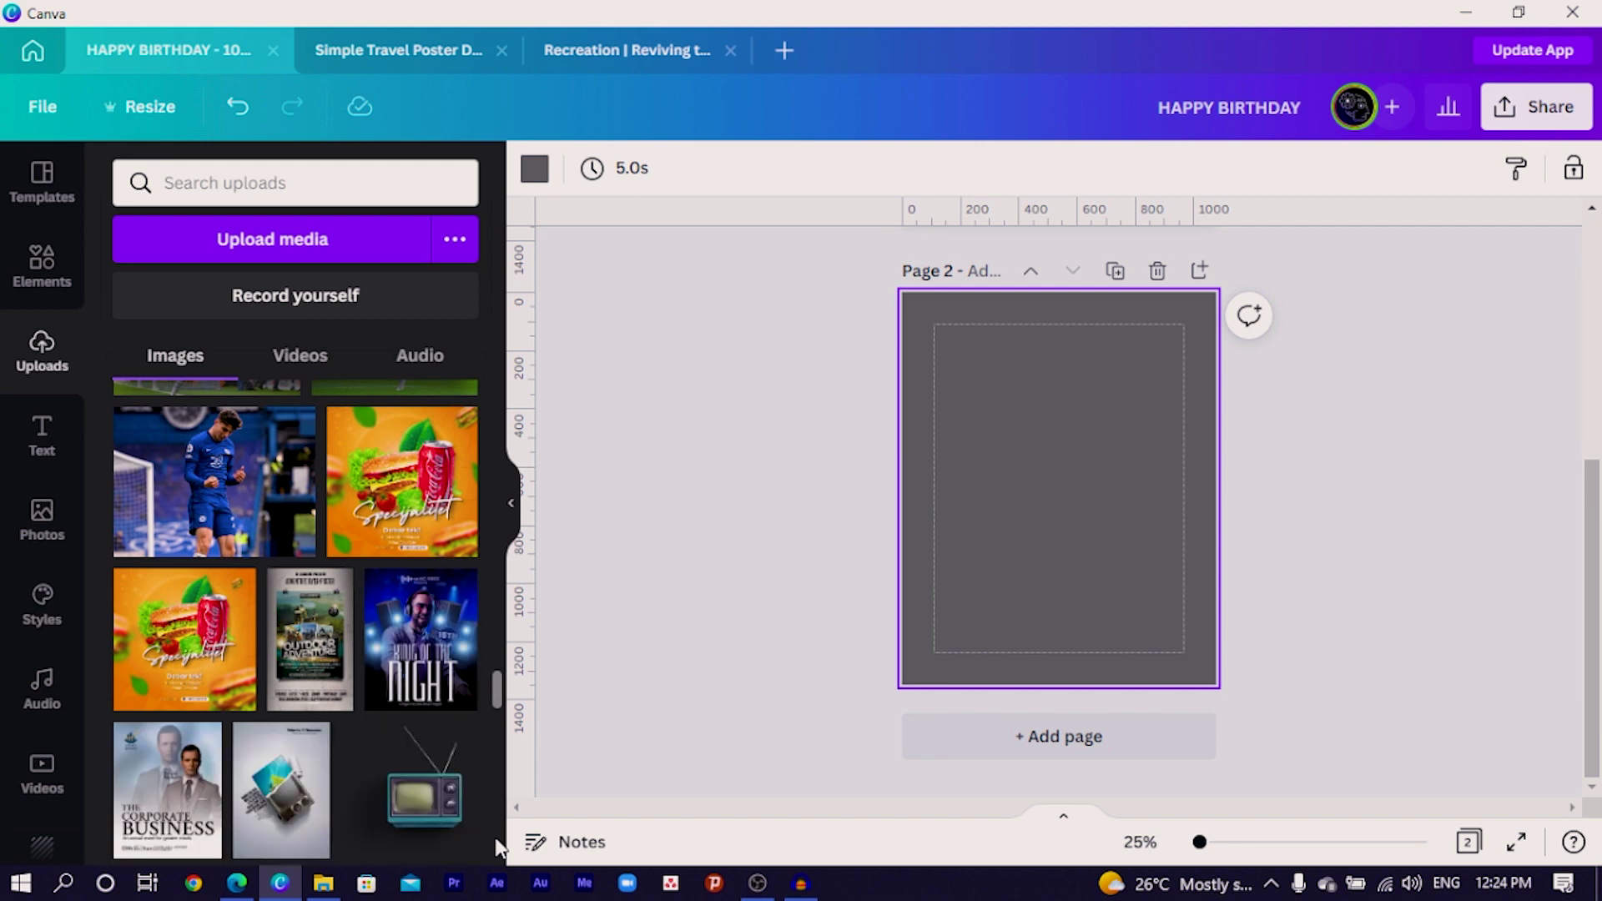
scroll(499, 847, "down", 10)
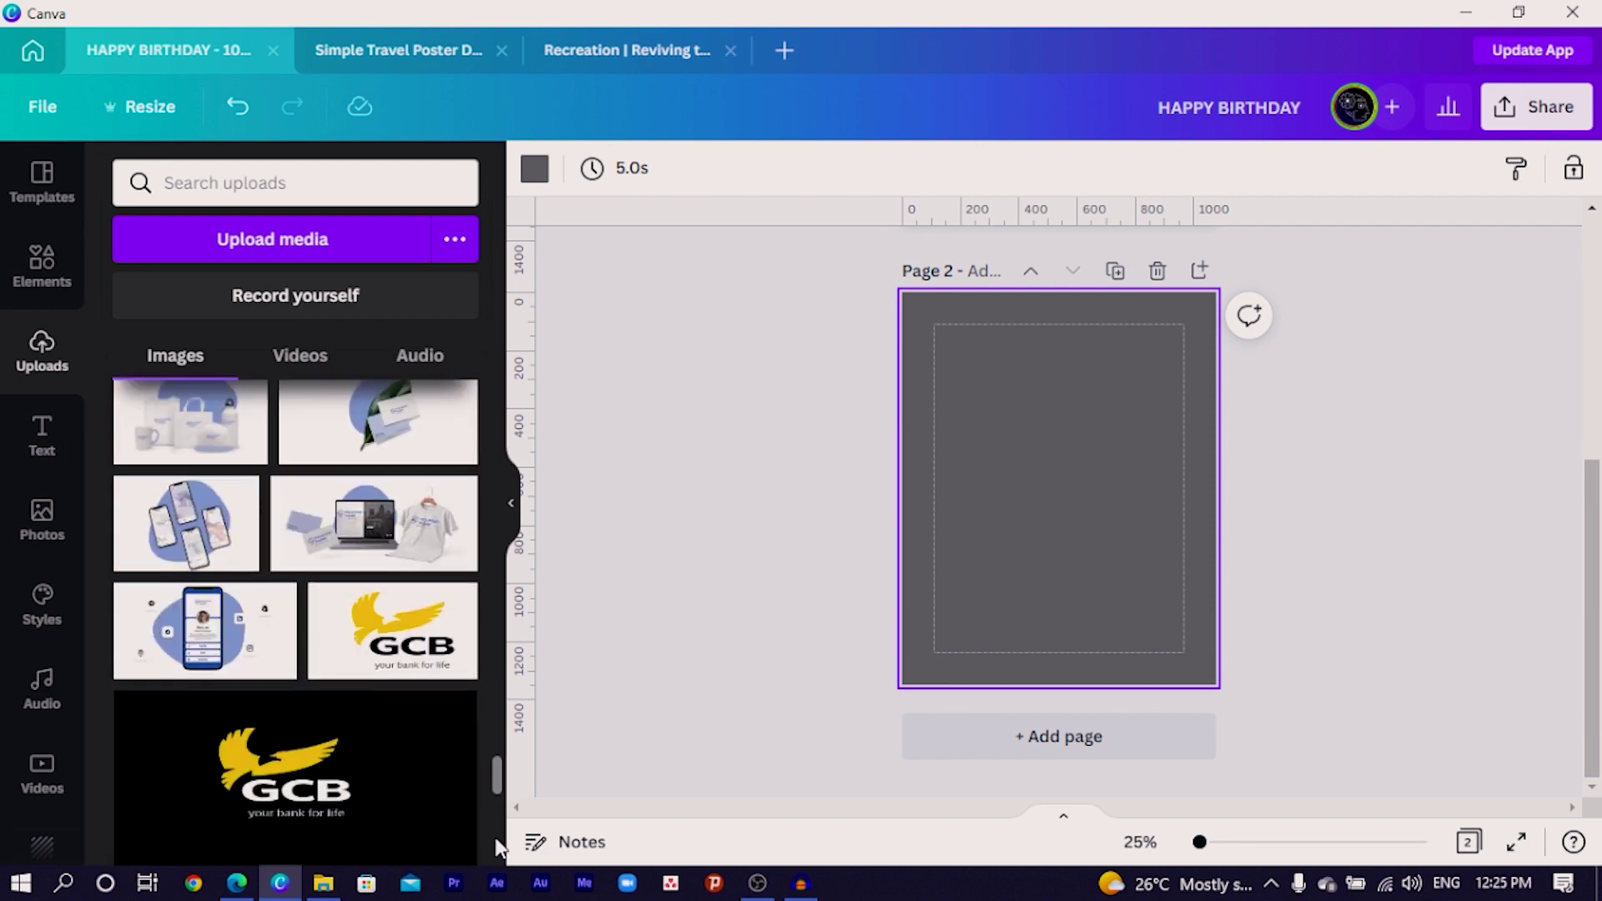
scroll(488, 813, "down", 3)
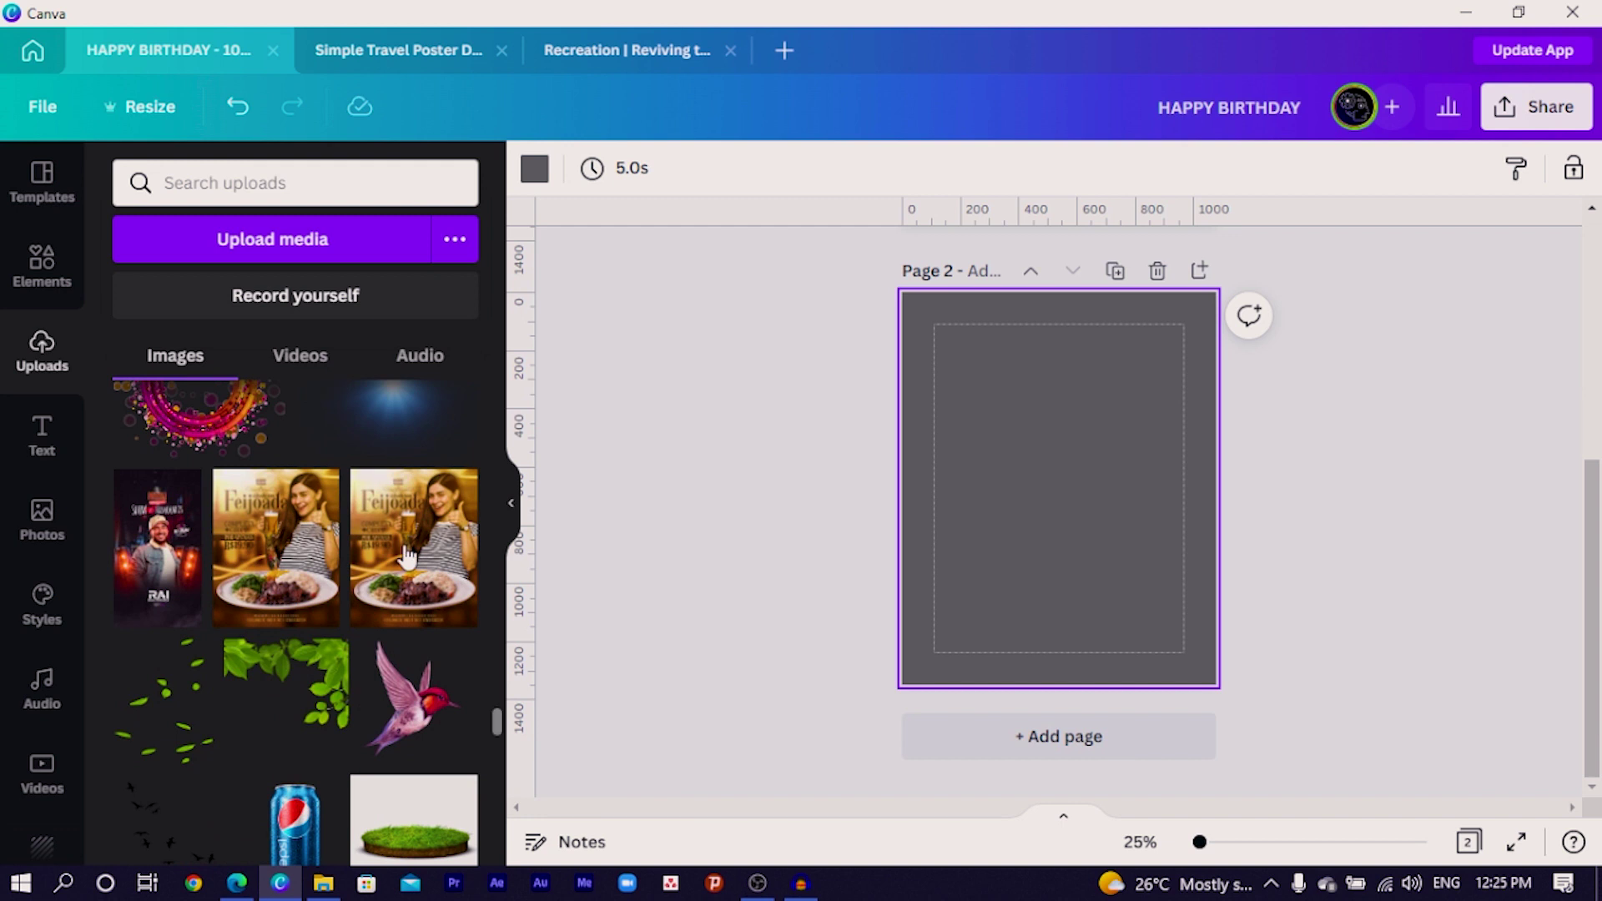
left_click(387, 682)
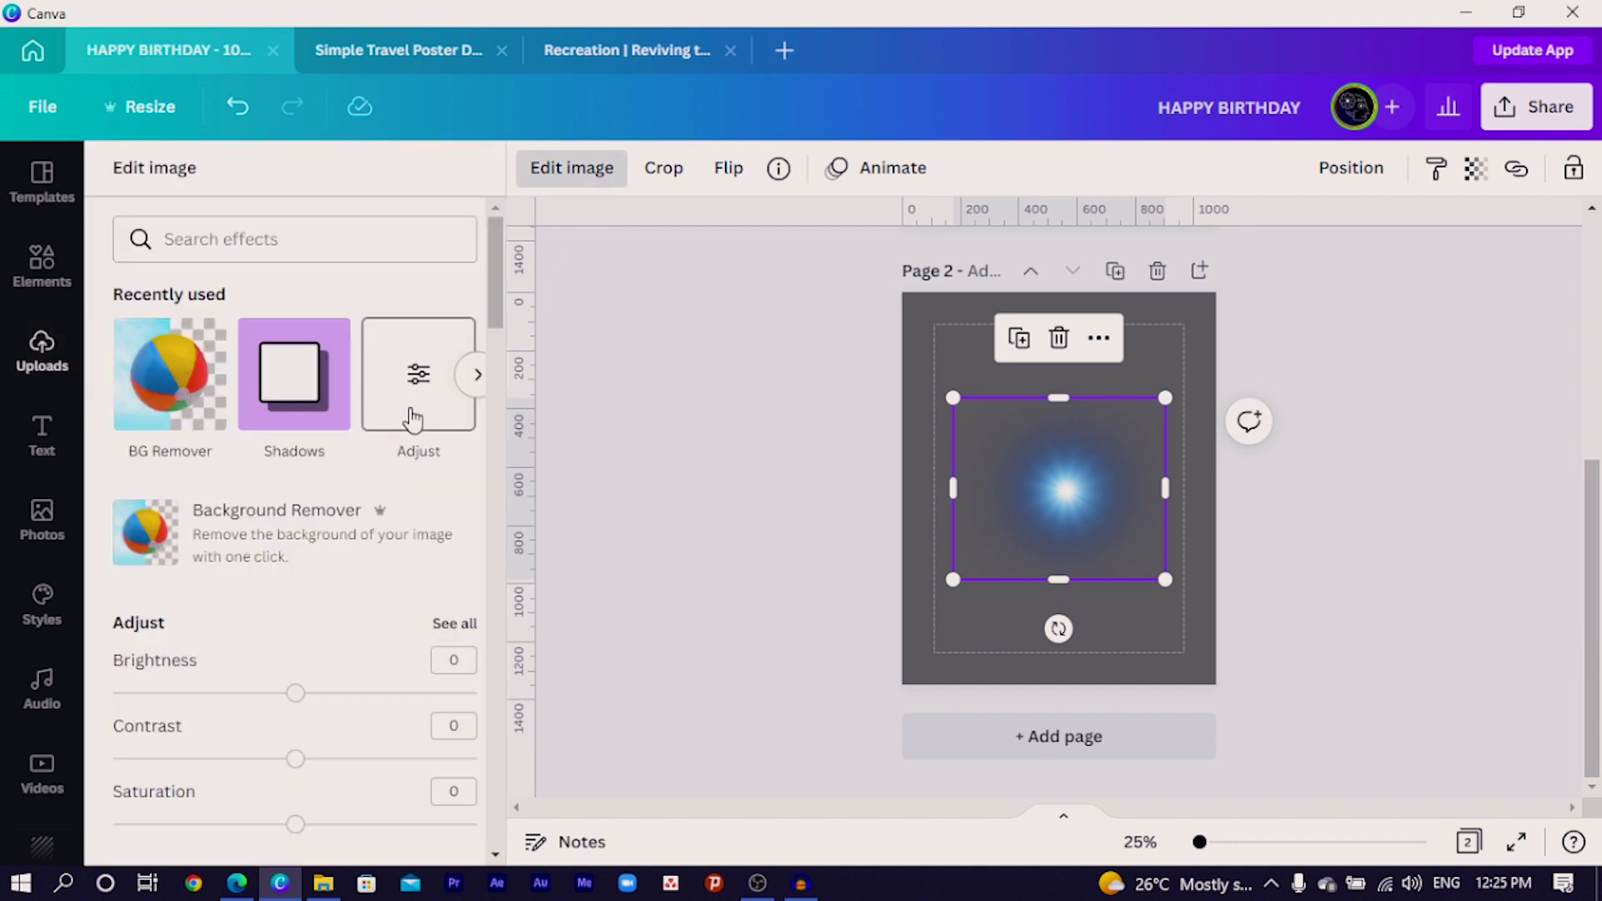
- Search the image effects for "duo" and give the light flare the Cherry Duotone effect
left_click(338, 220)
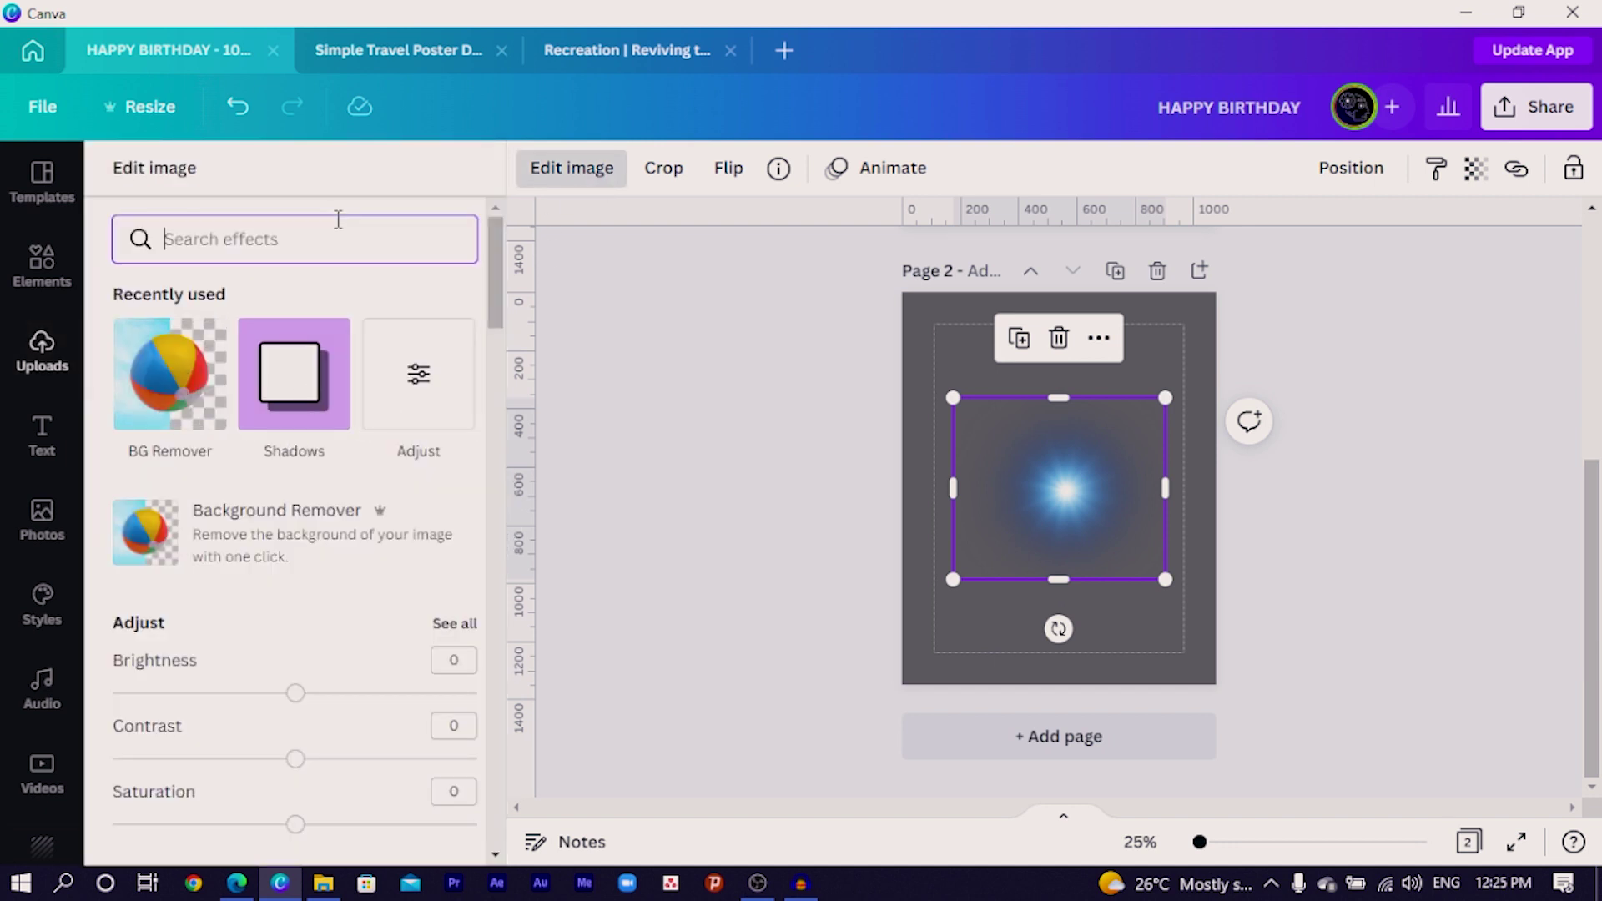
type("duo")
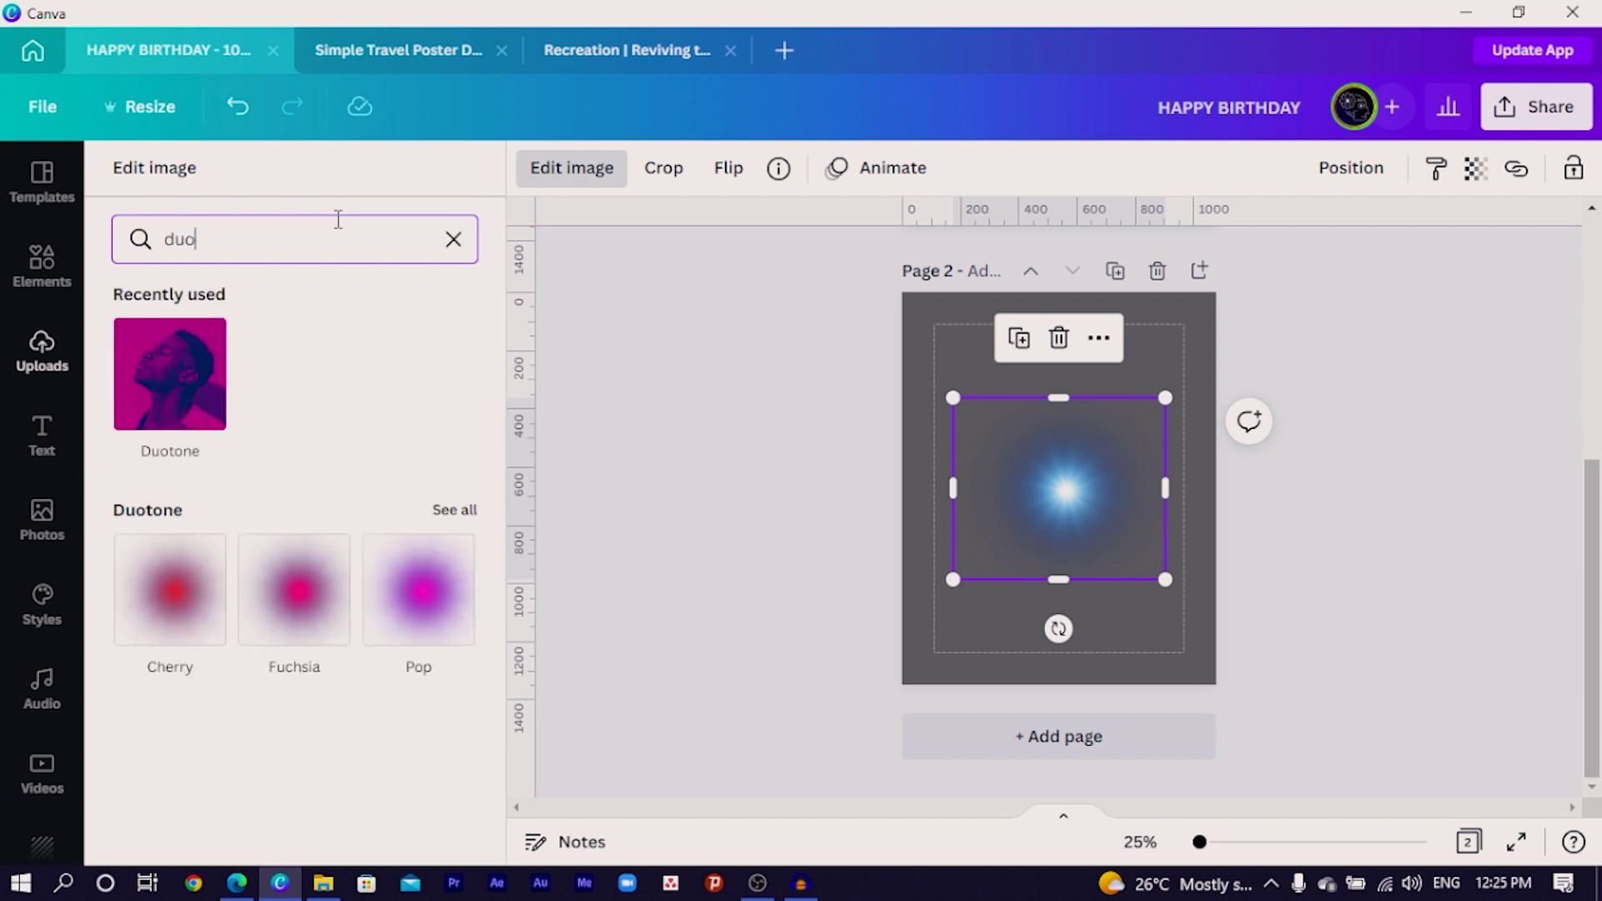
left_click(184, 396)
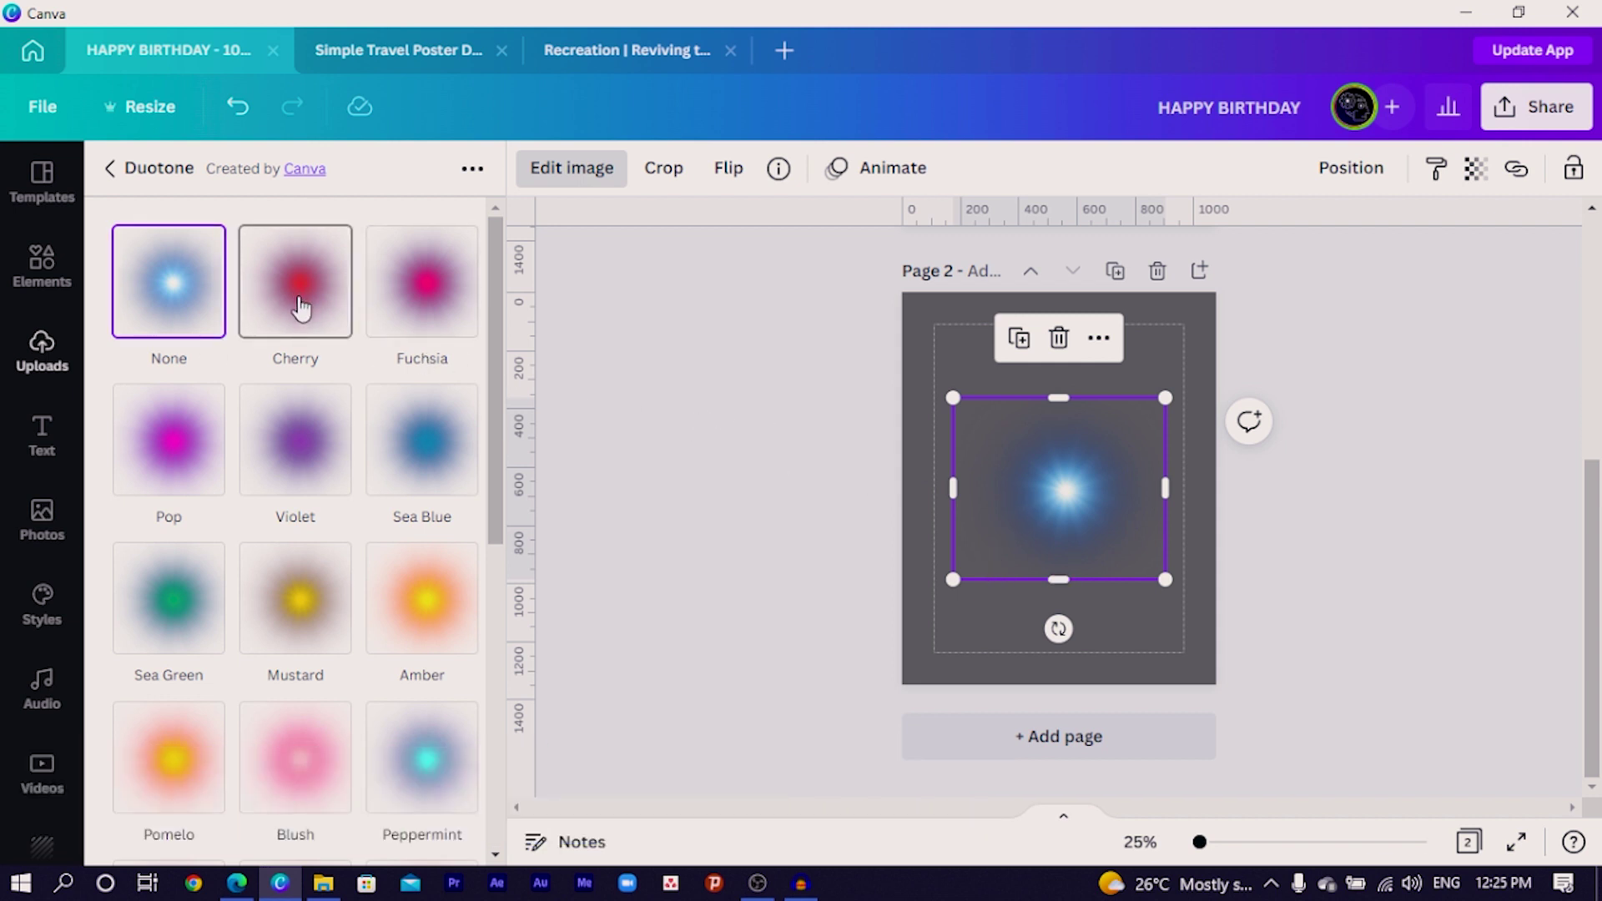
left_click(300, 309)
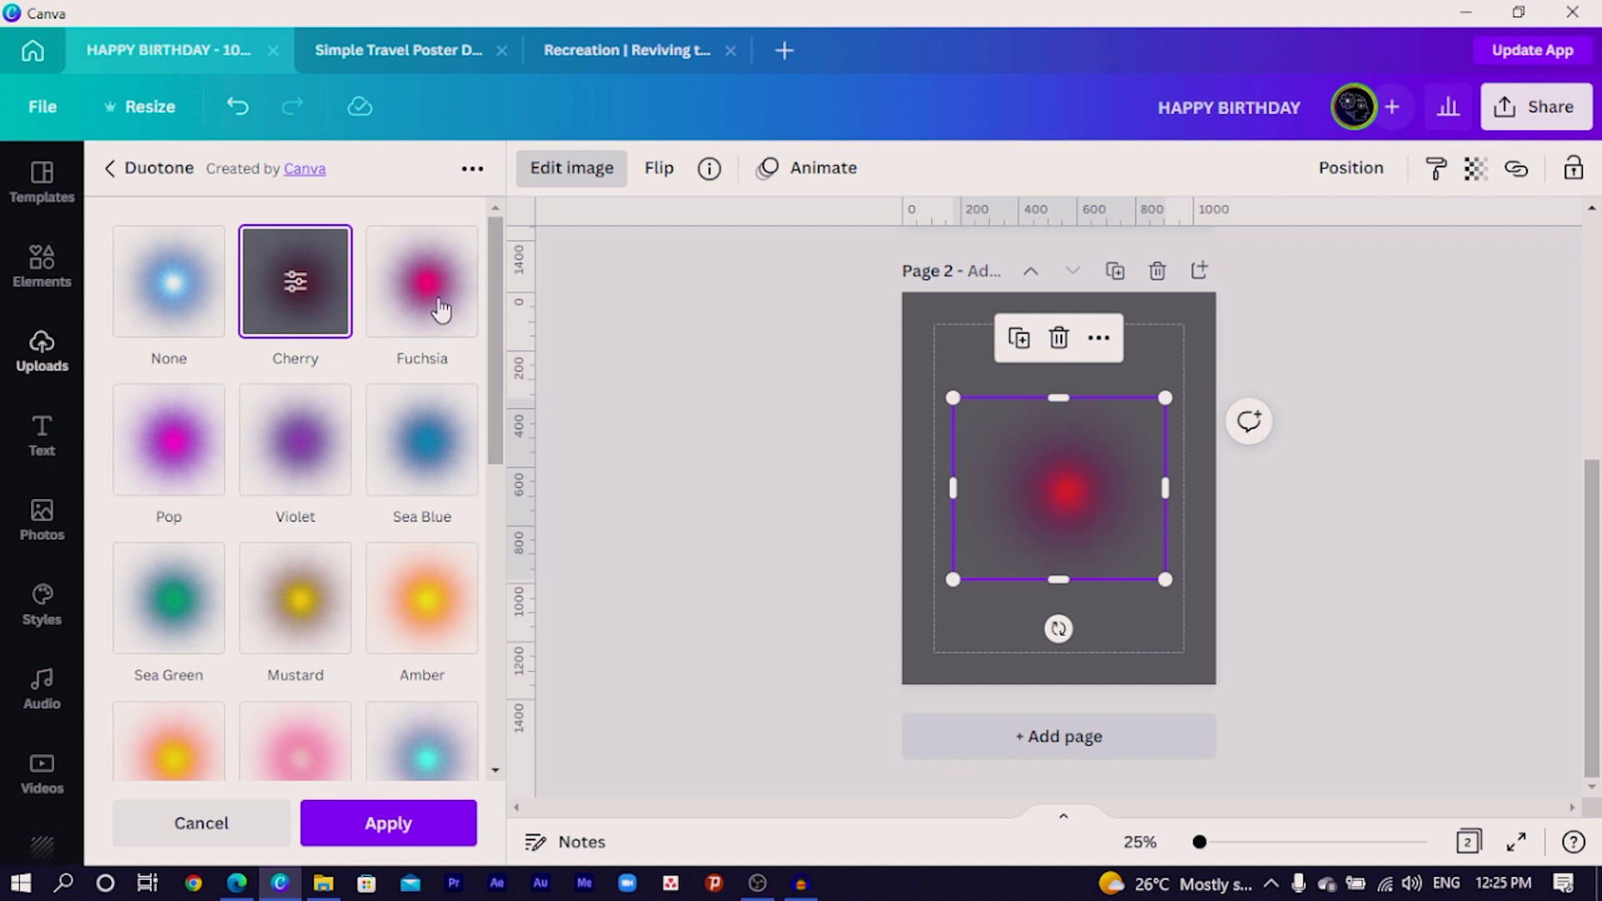
- Set both the highlights and shadows of the flare's Duotone effect to white and apply it
left_click(284, 296)
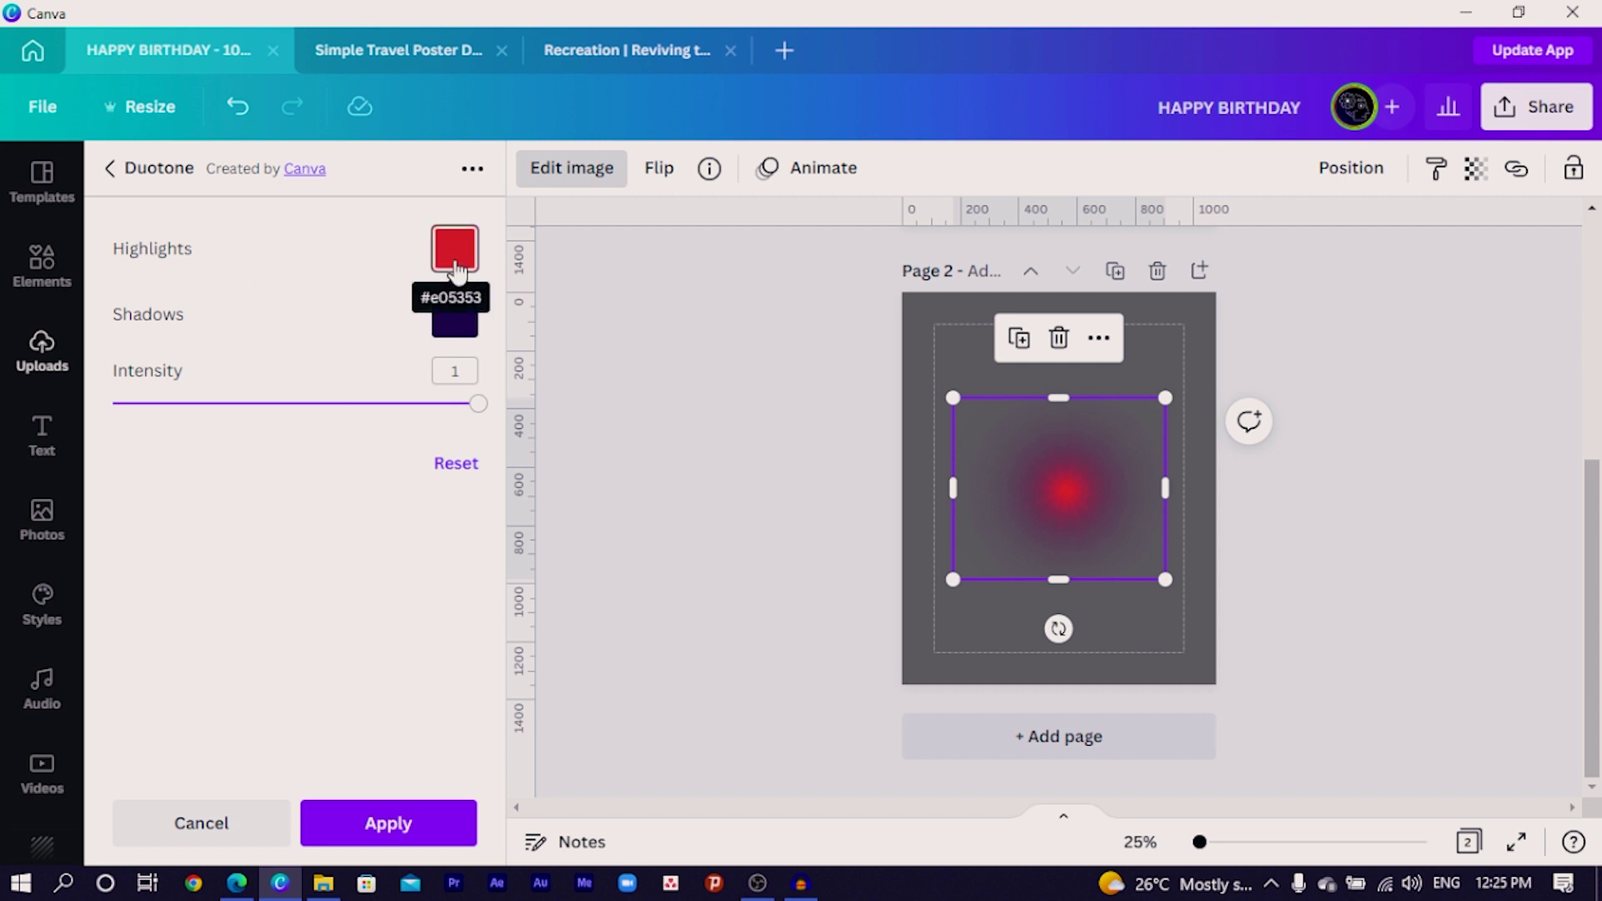
left_click(455, 269)
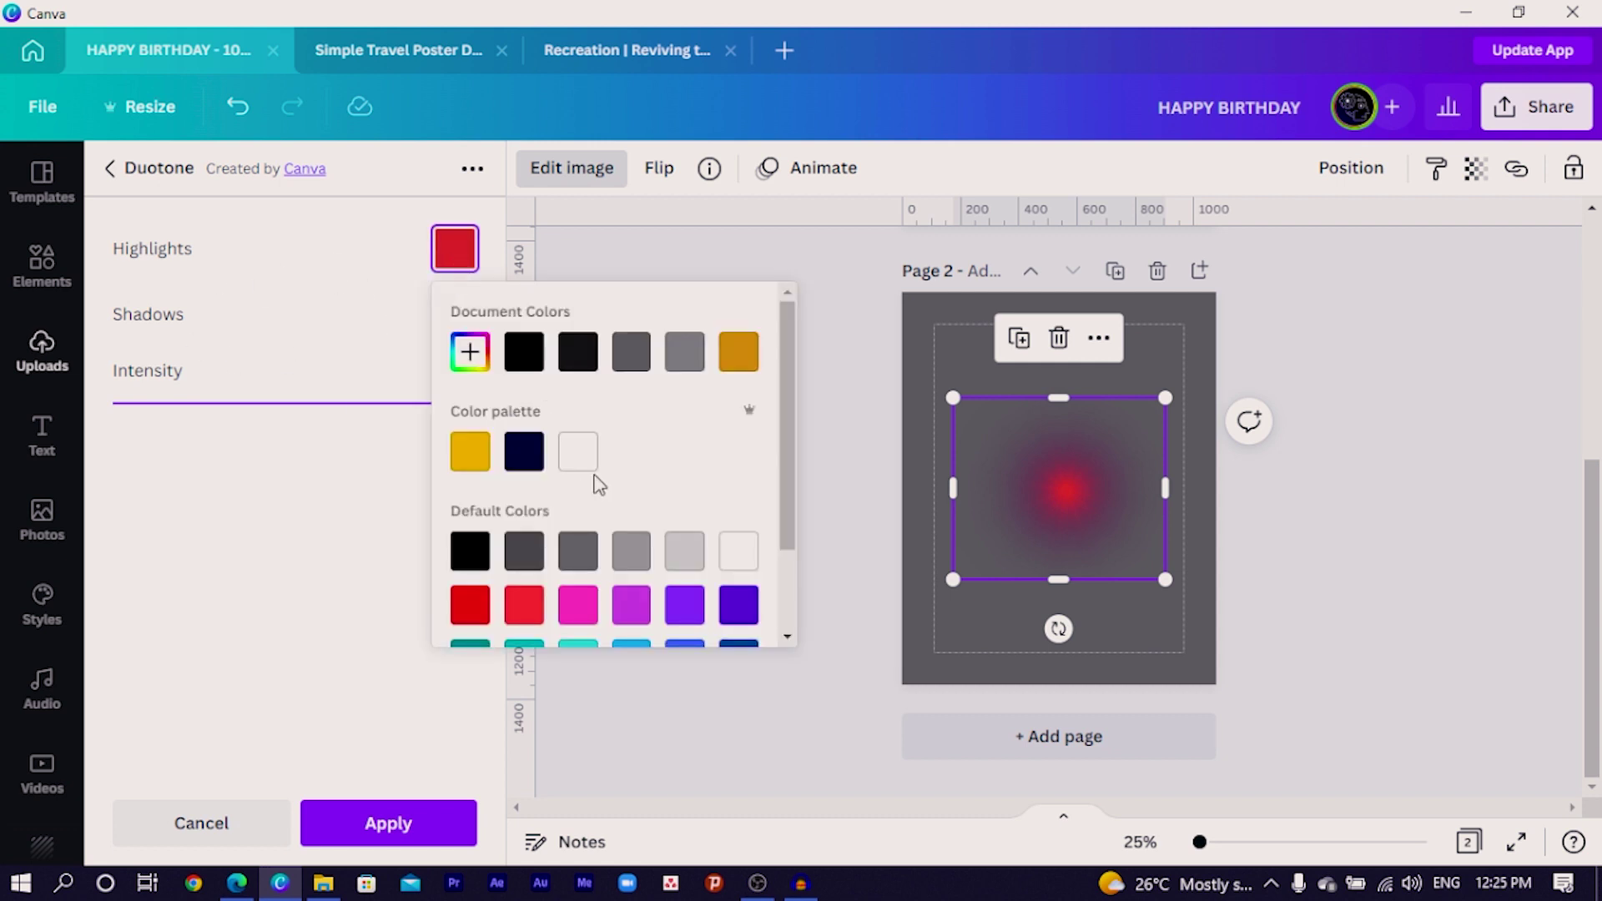
left_click(578, 452)
left_click(357, 504)
left_click(455, 314)
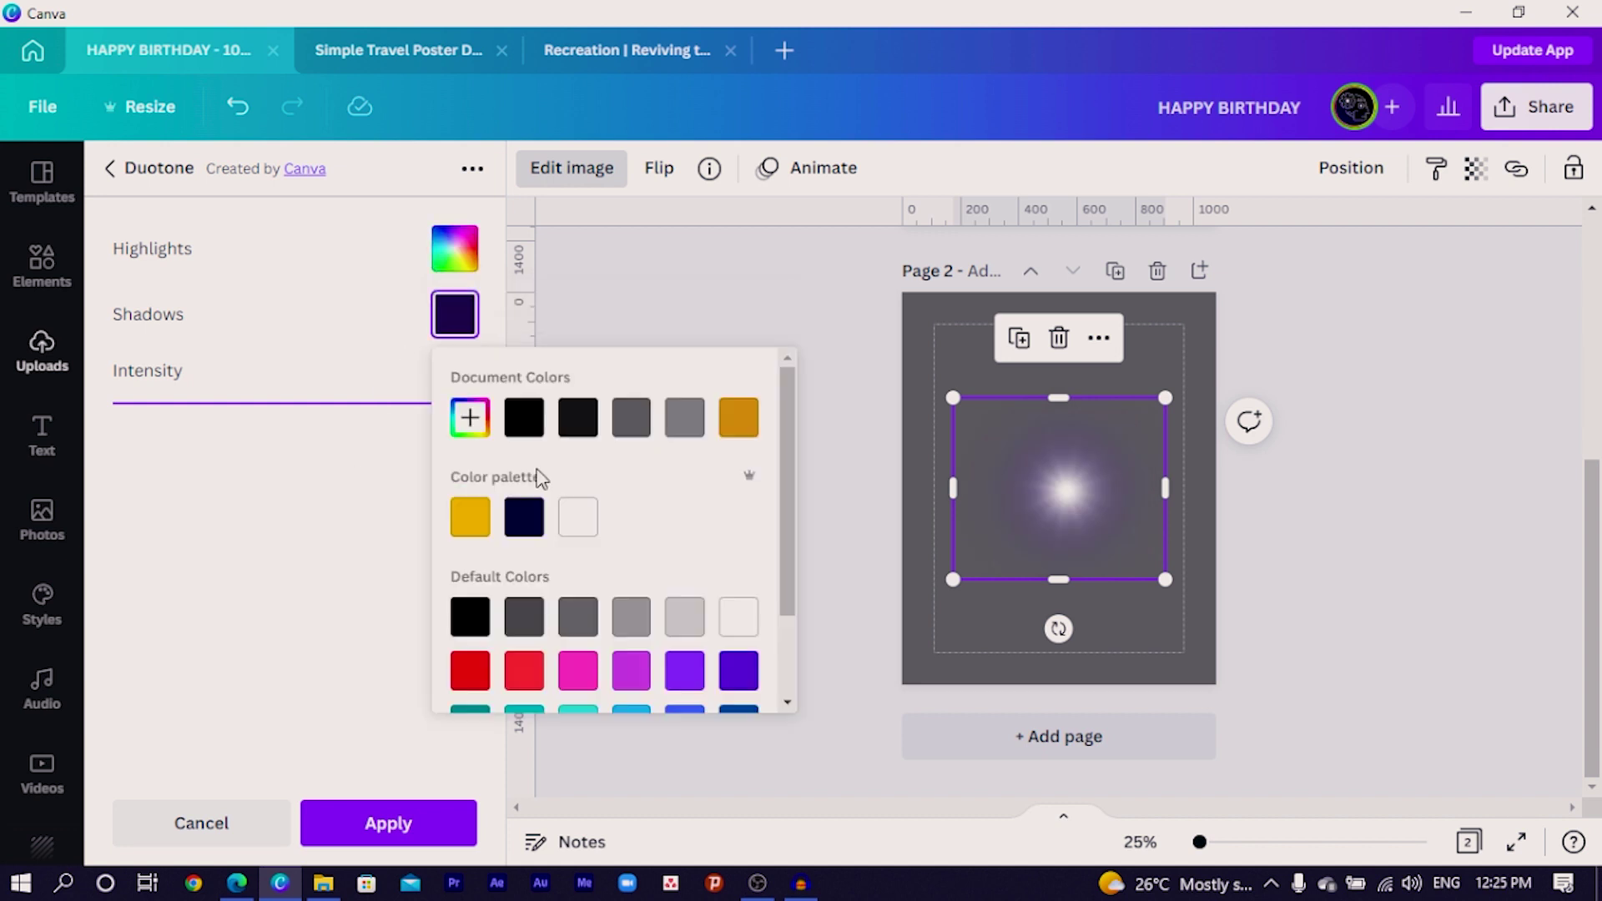
left_click(575, 522)
left_click(304, 558)
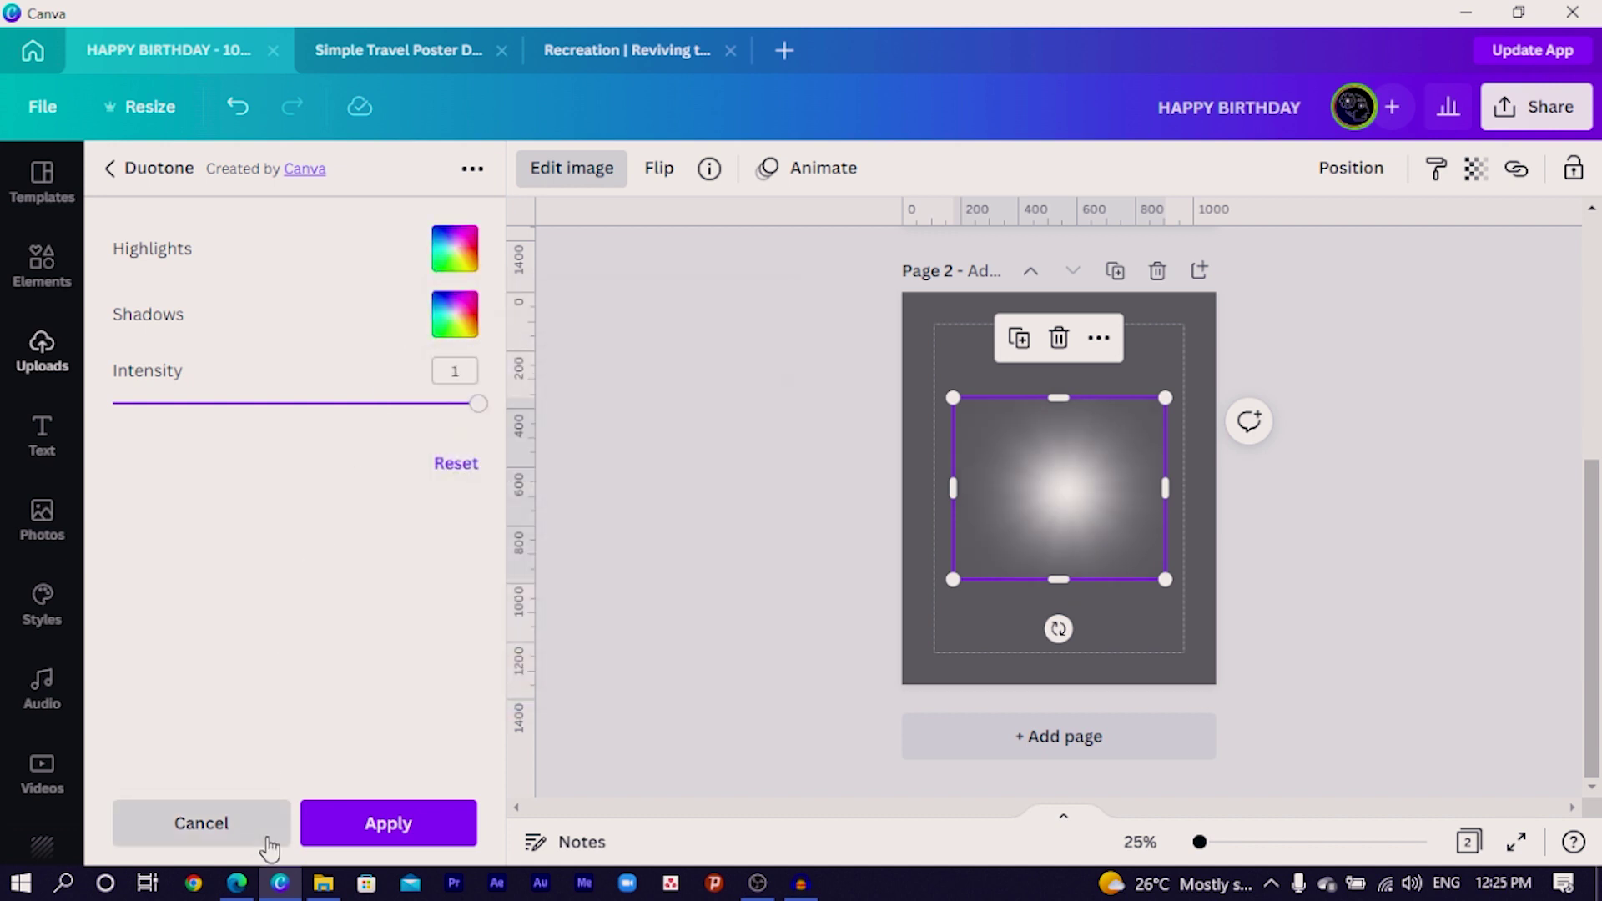
left_click(385, 828)
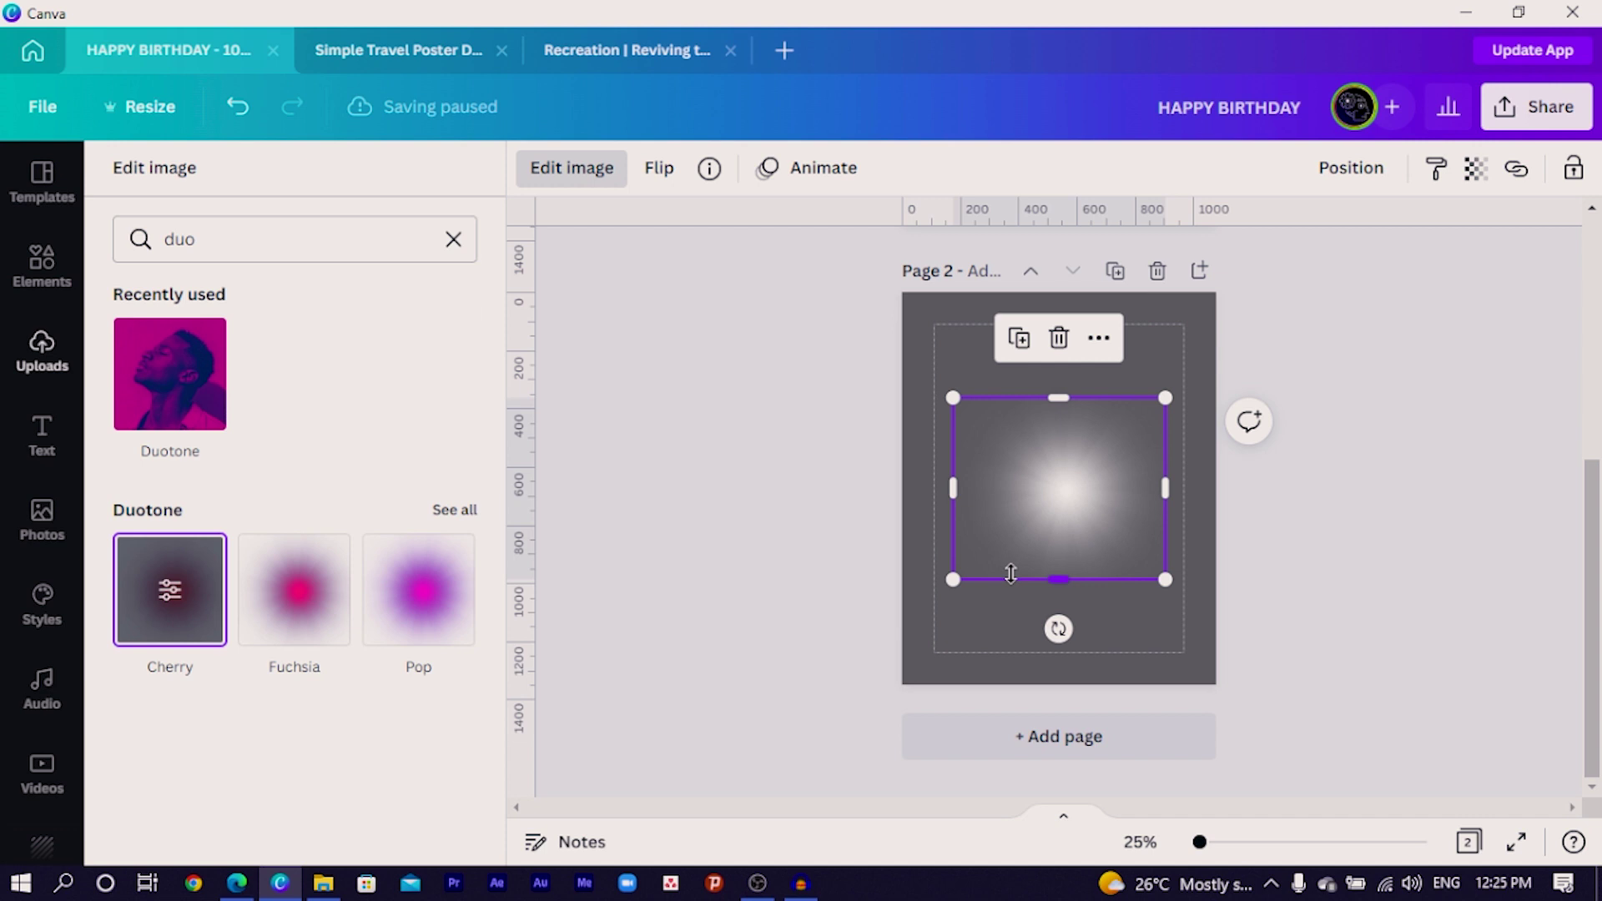
- Enlarge the white light flare to cover the whole page and set its blur to 13
left_click_drag(953, 579, 840, 699)
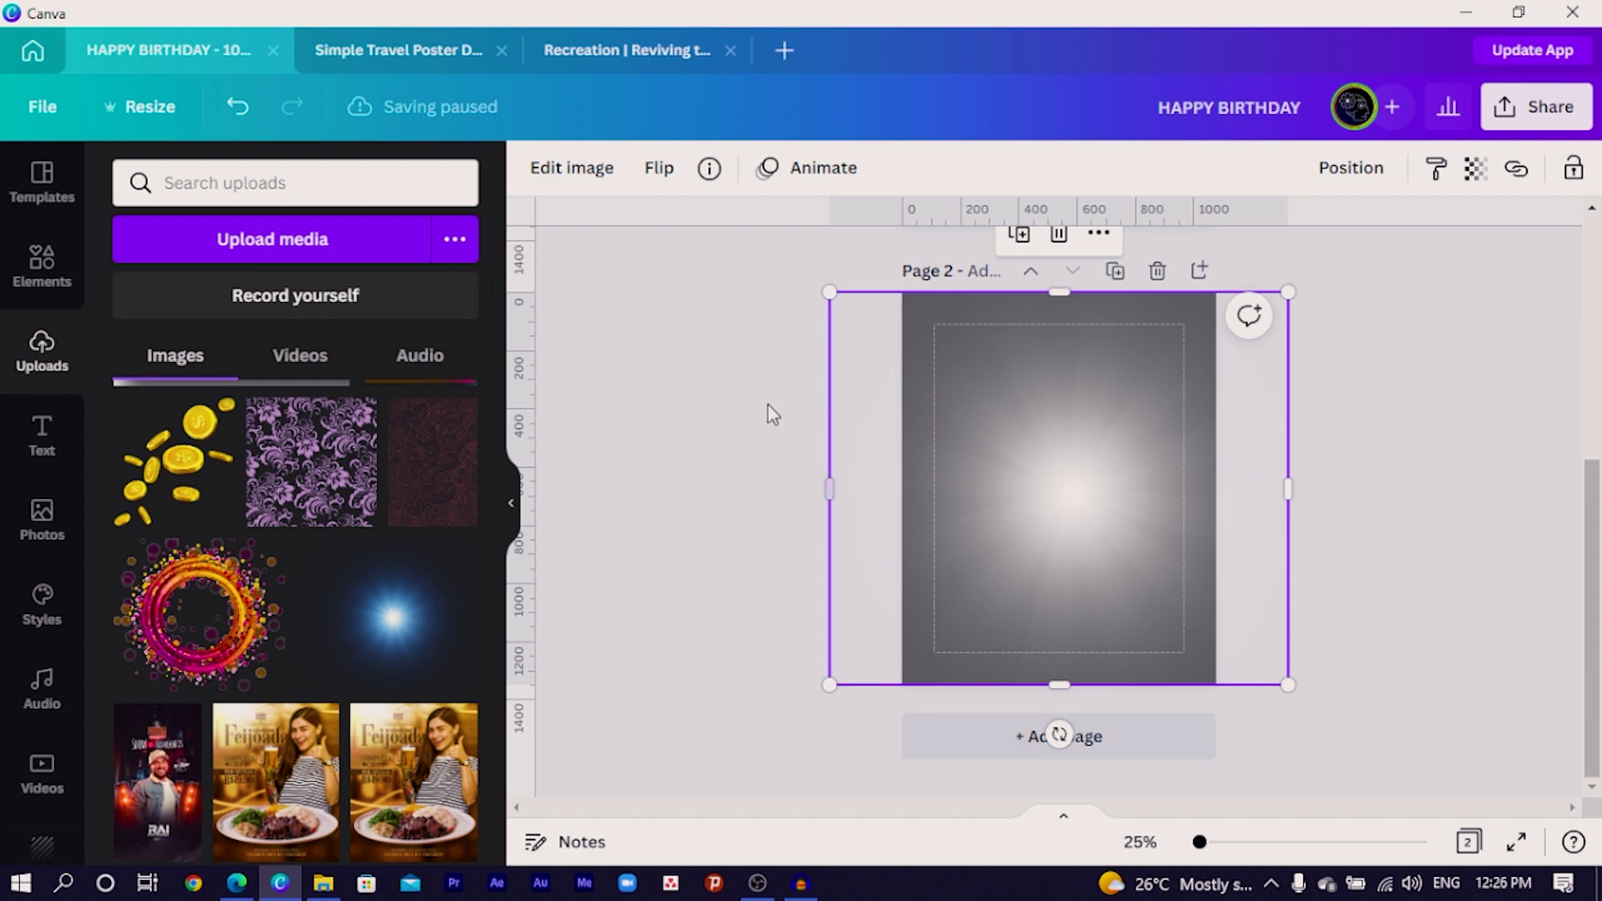
left_click(574, 170)
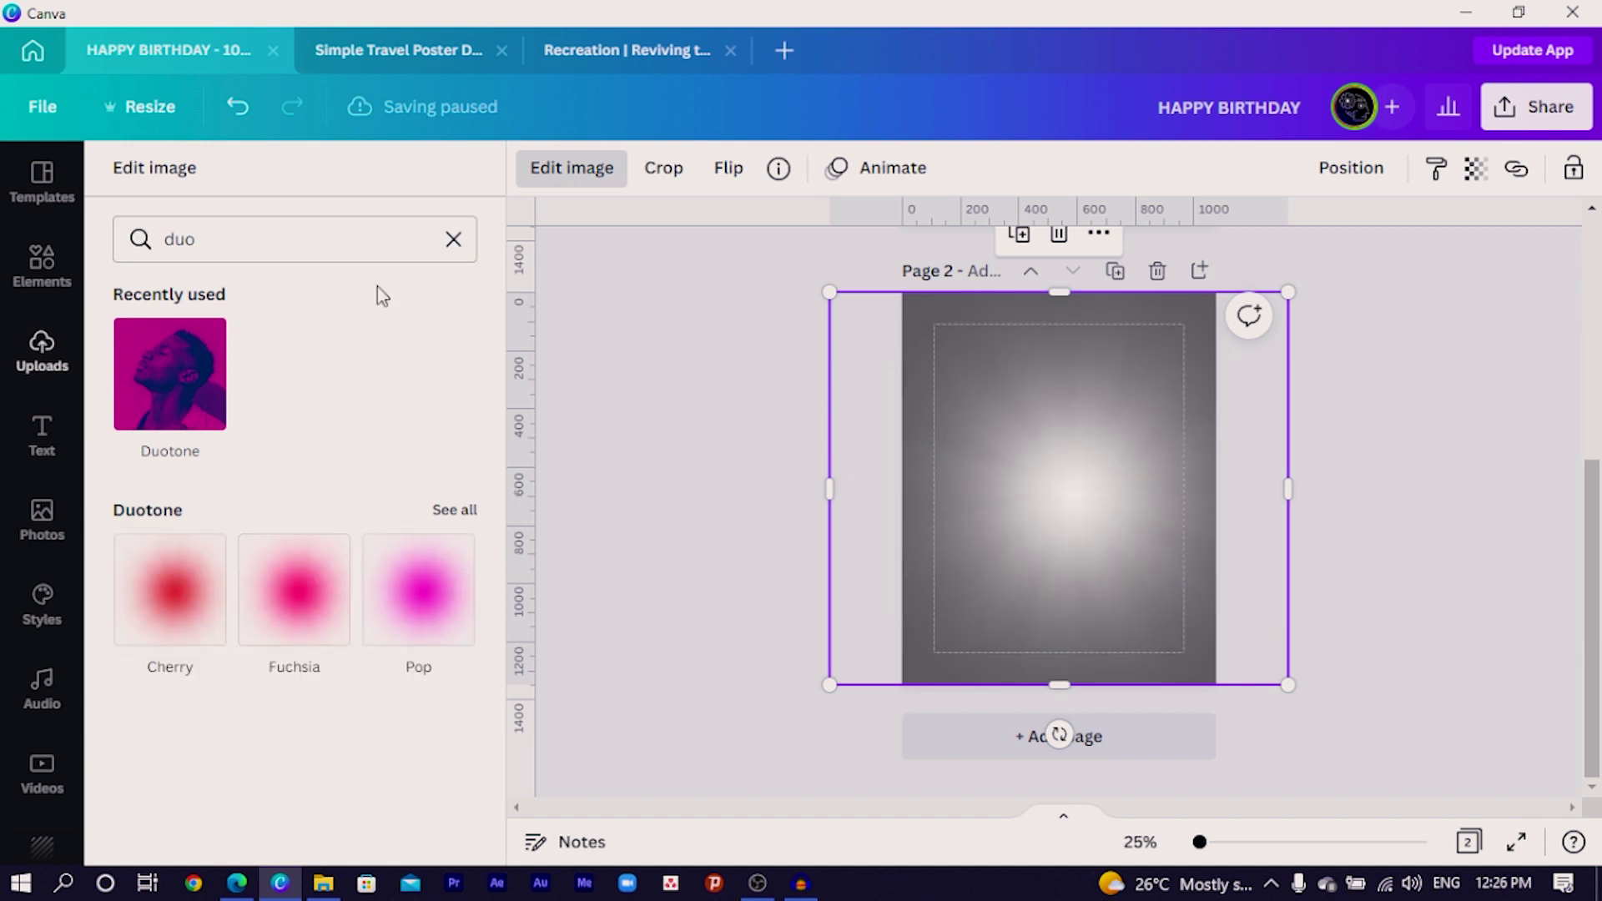
left_click(453, 240)
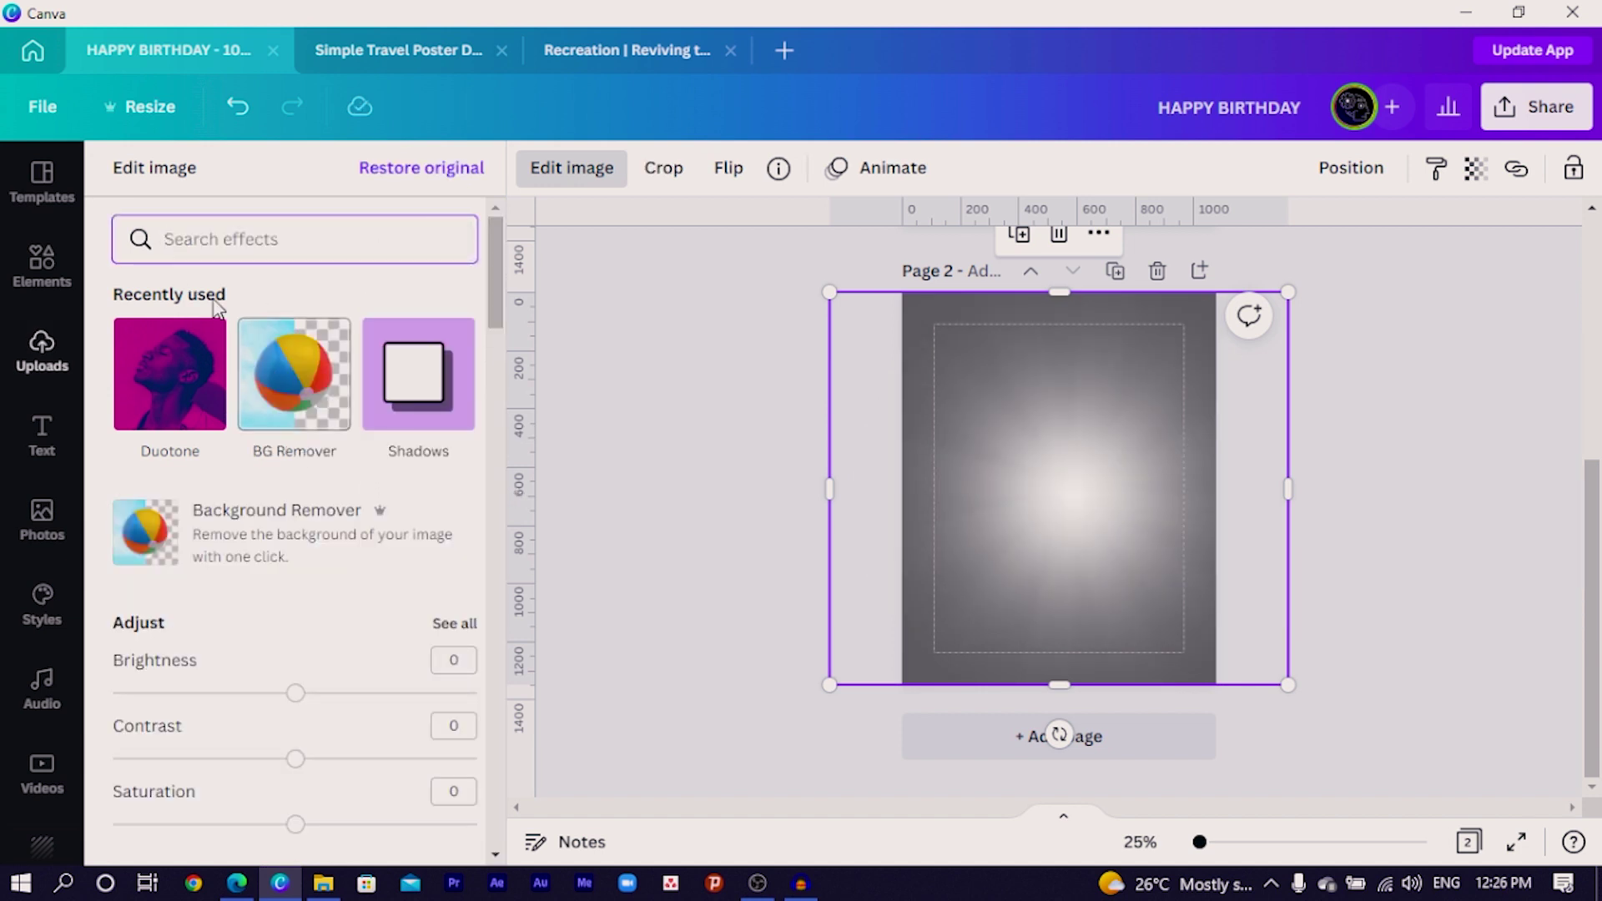
left_click(469, 626)
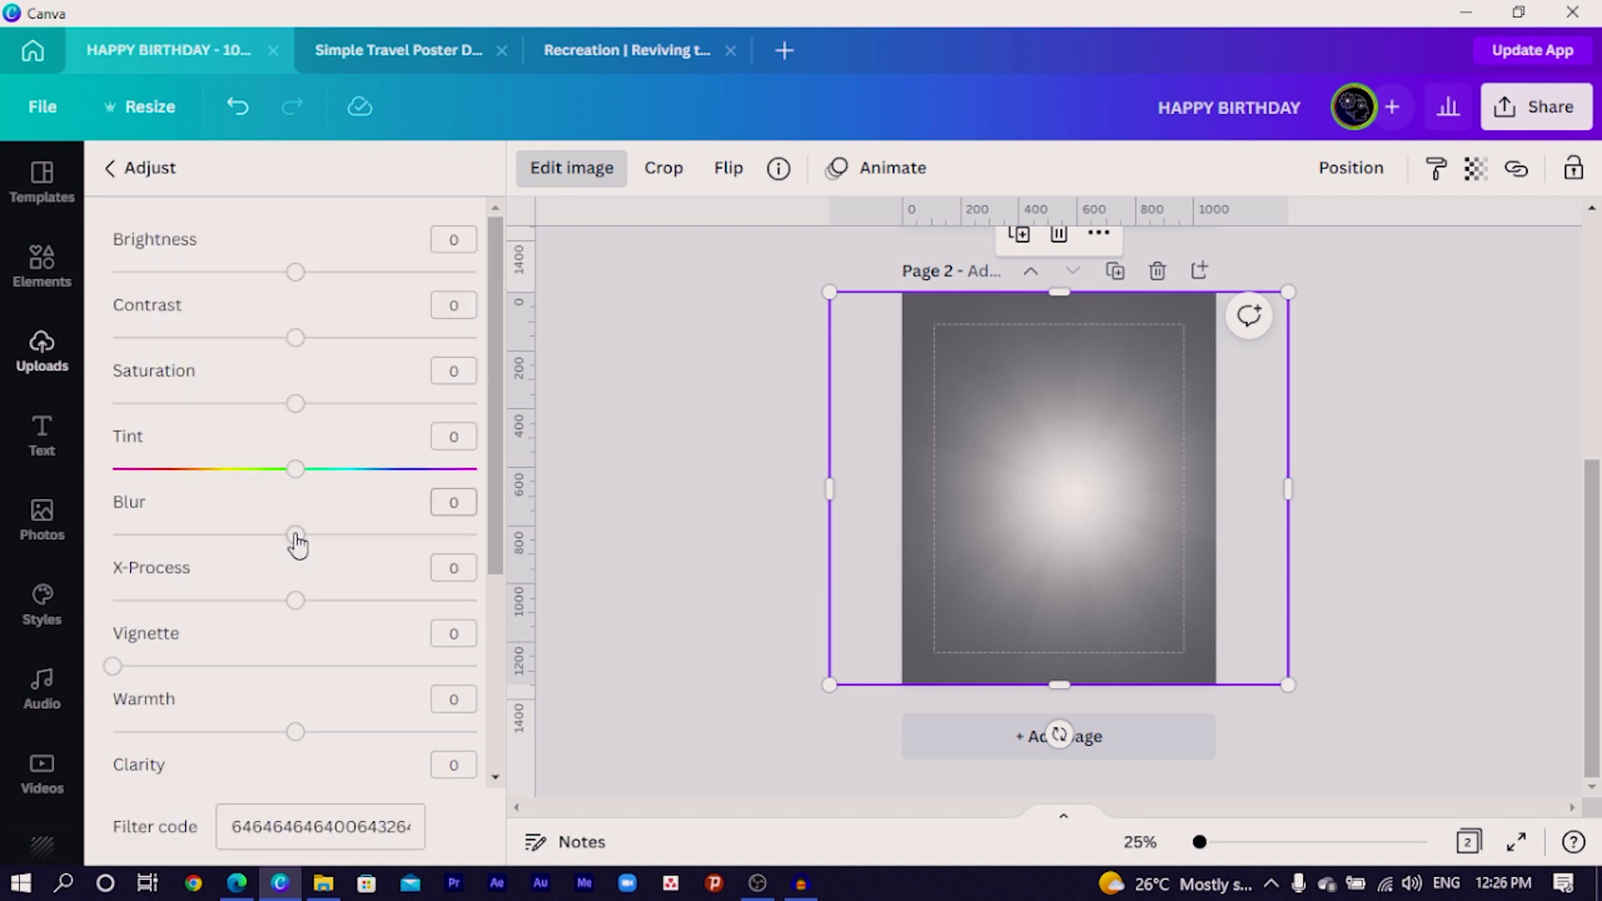
left_click_drag(315, 535, 312, 534)
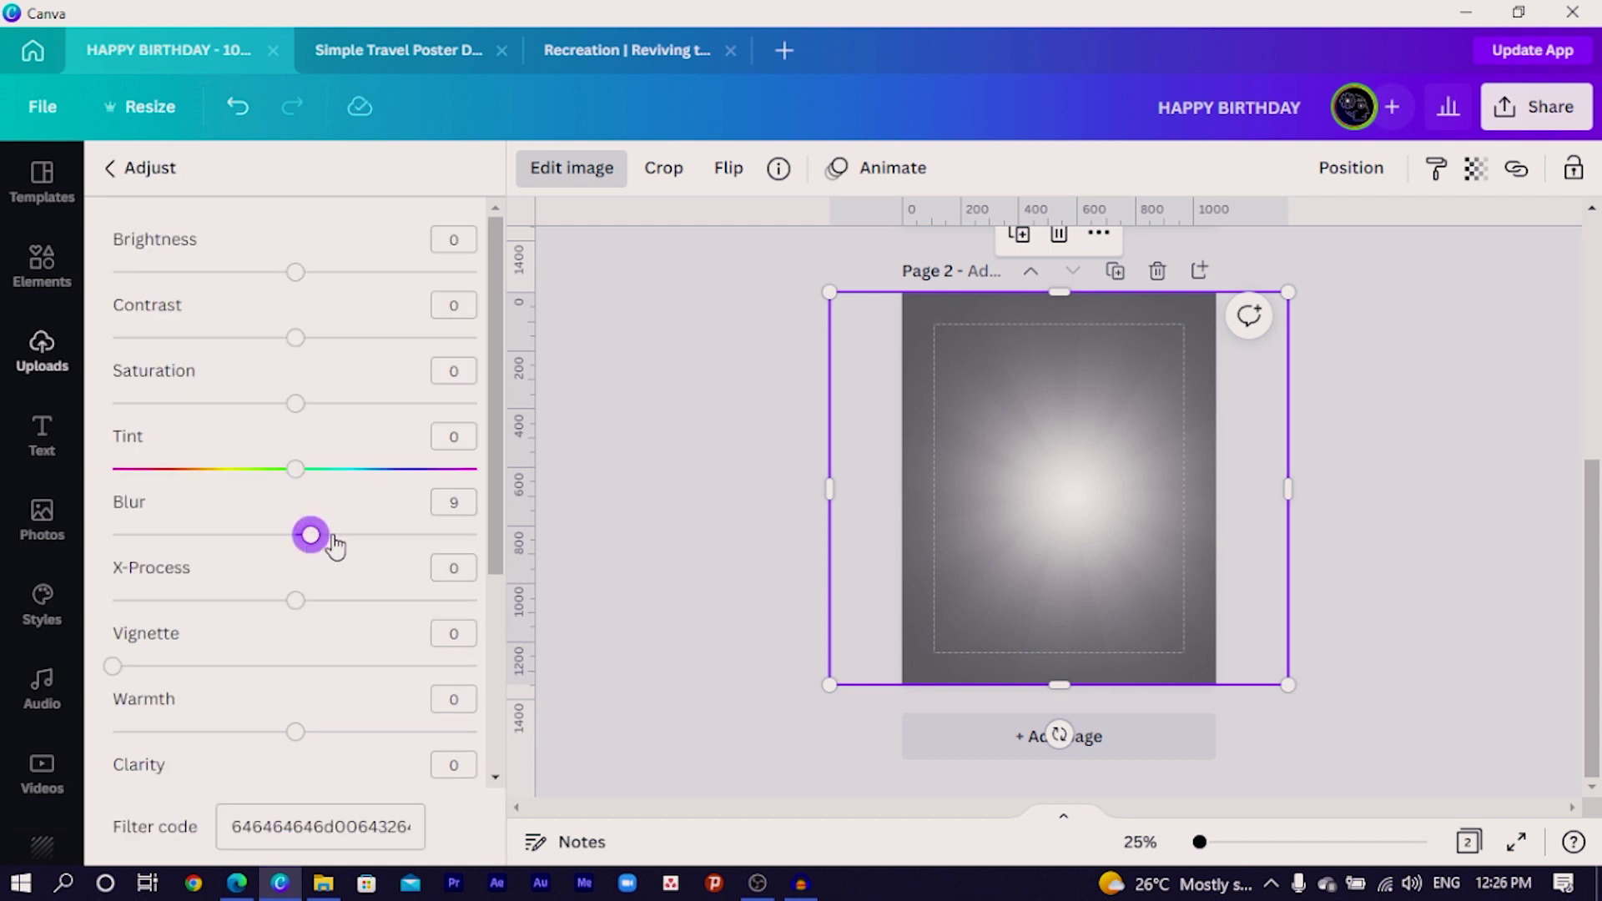
left_click(452, 501)
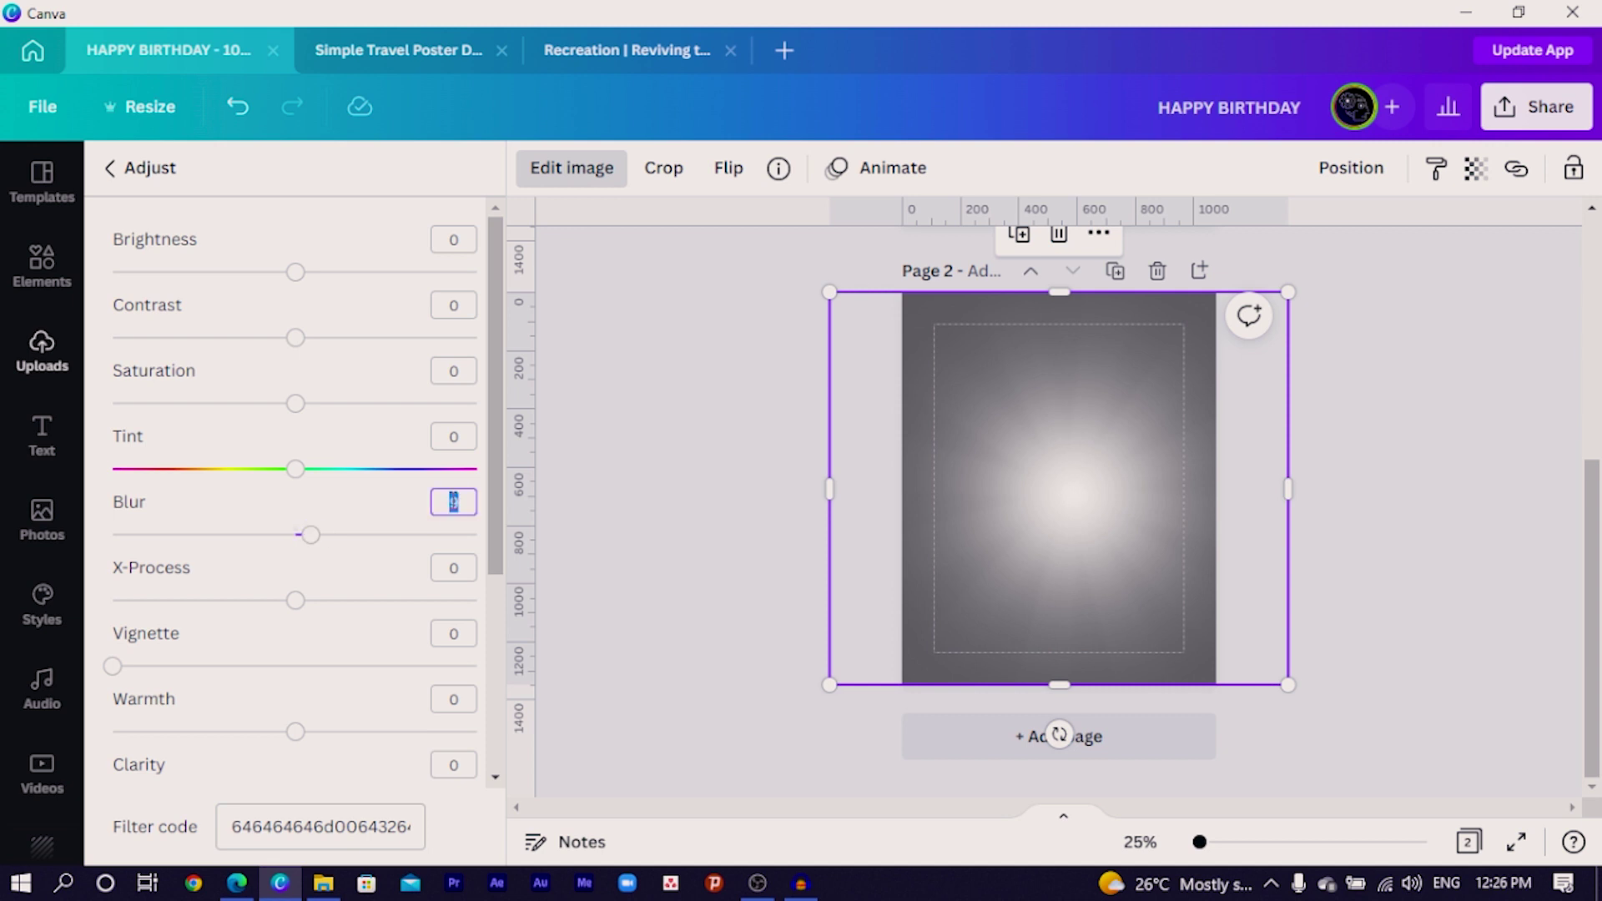
type("13")
key("Return")
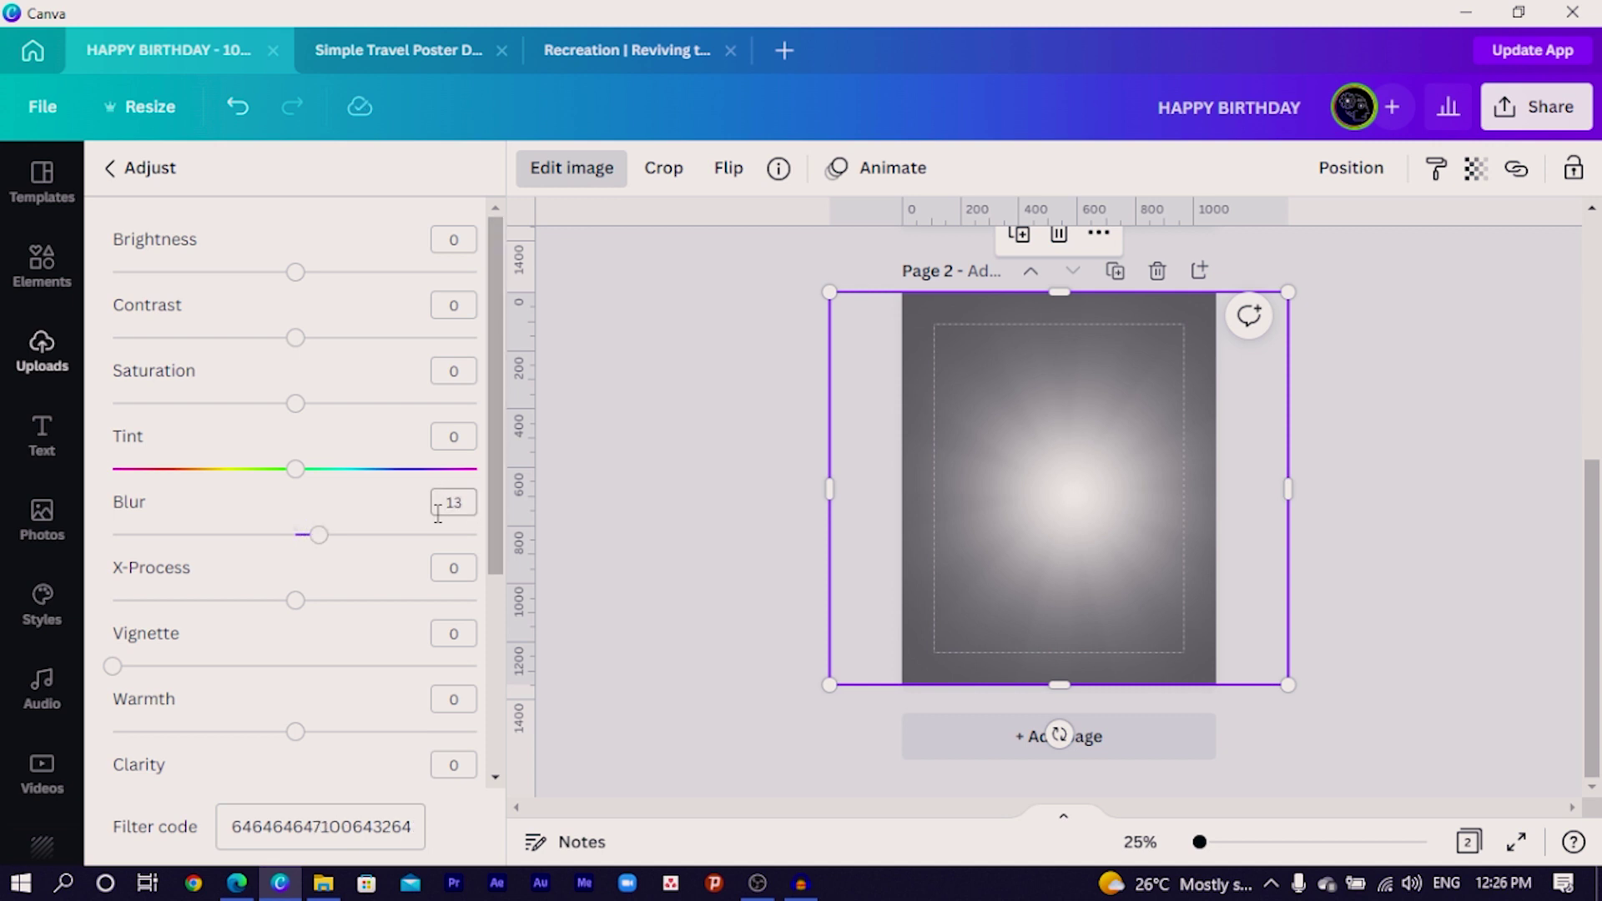
left_click(693, 548)
- Add a text box to page 2 and set its font to Poppins ExtraBold
left_click(1004, 552)
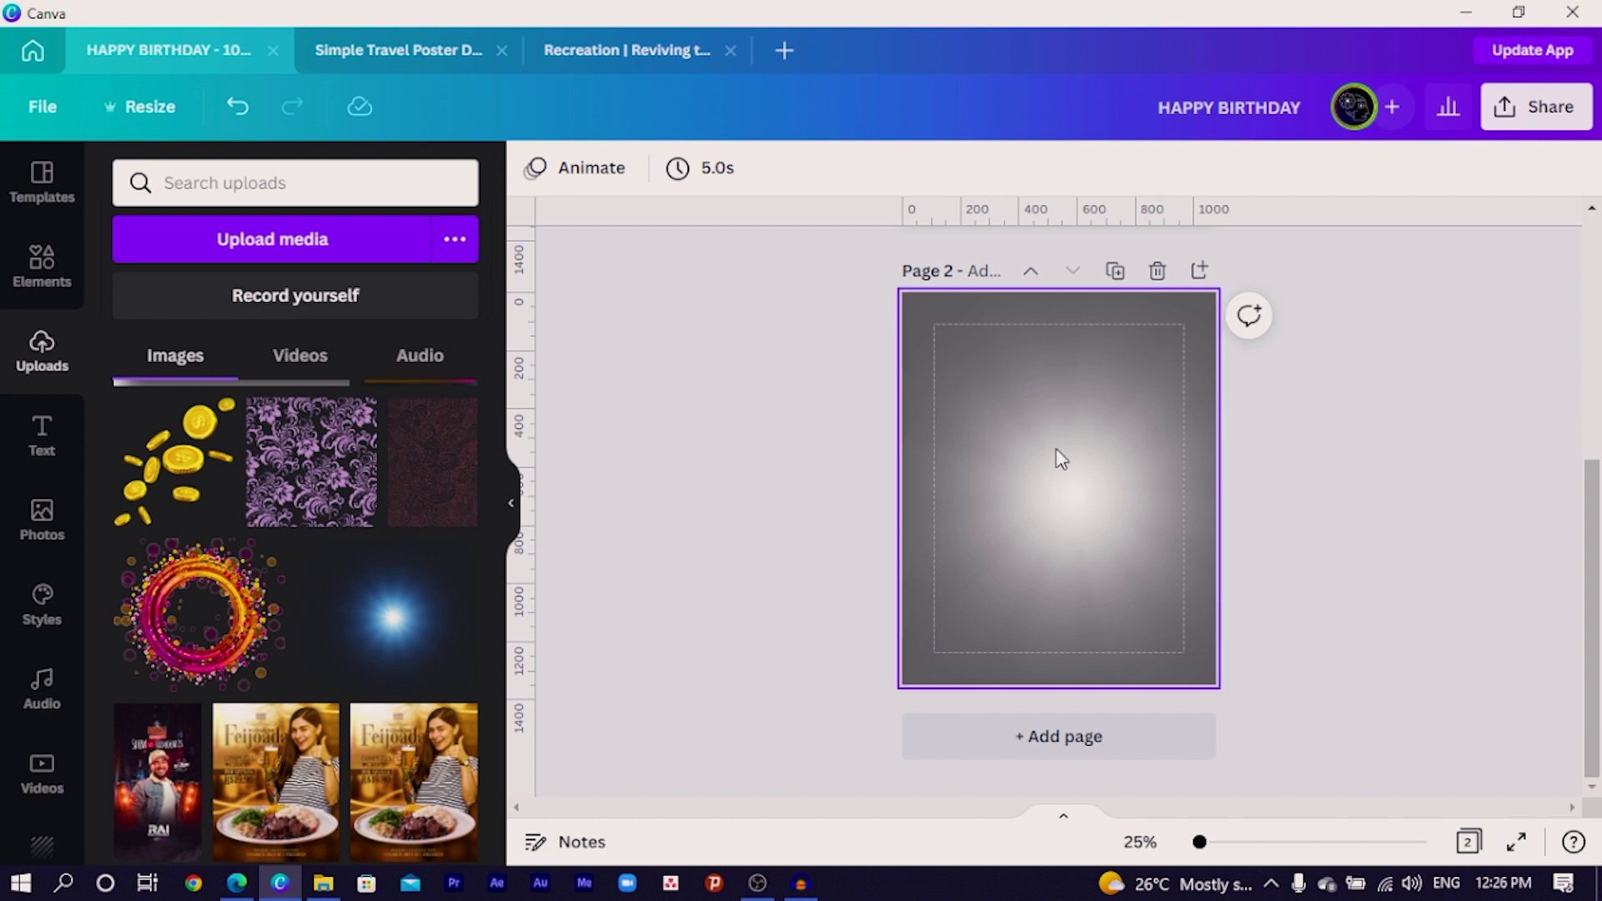
key("t")
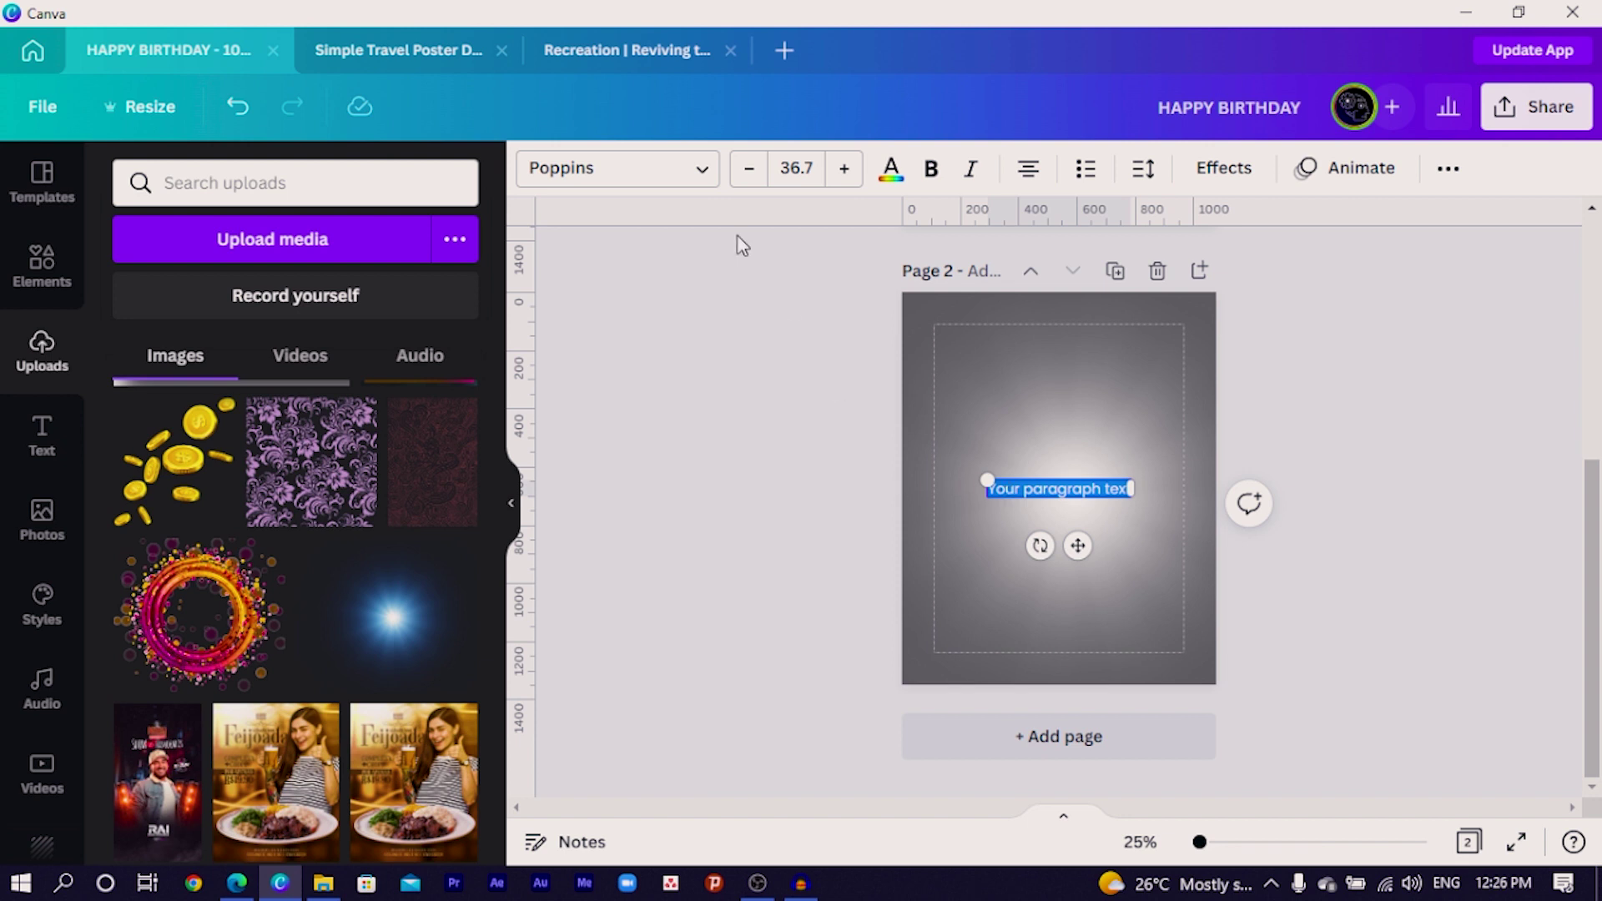
left_click(615, 167)
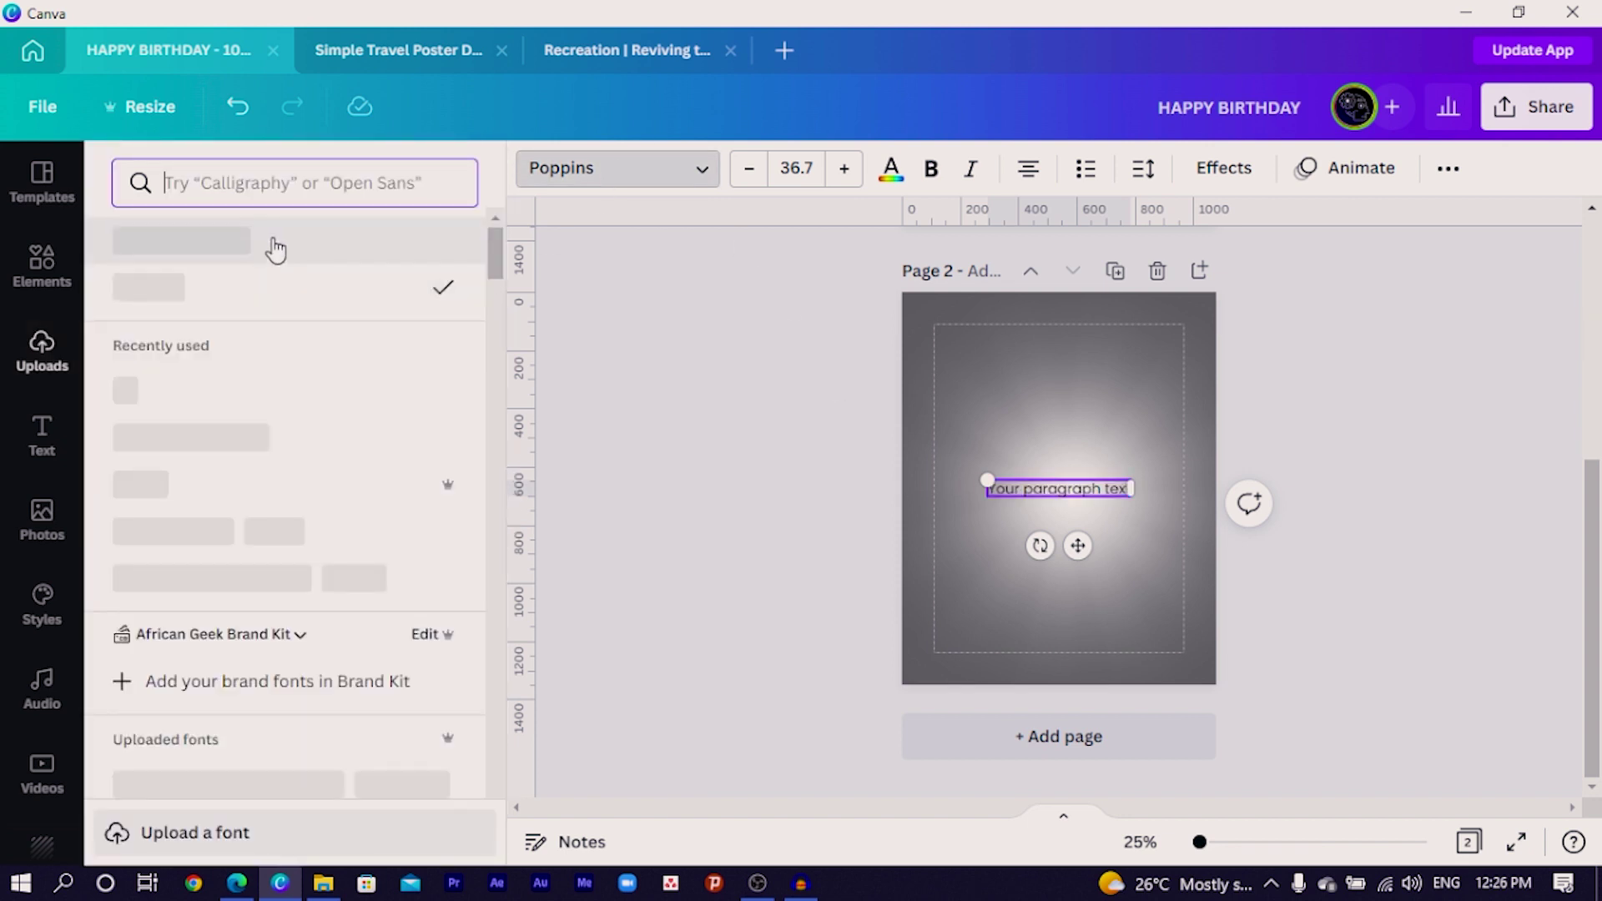
left_click(283, 185)
type("poppins")
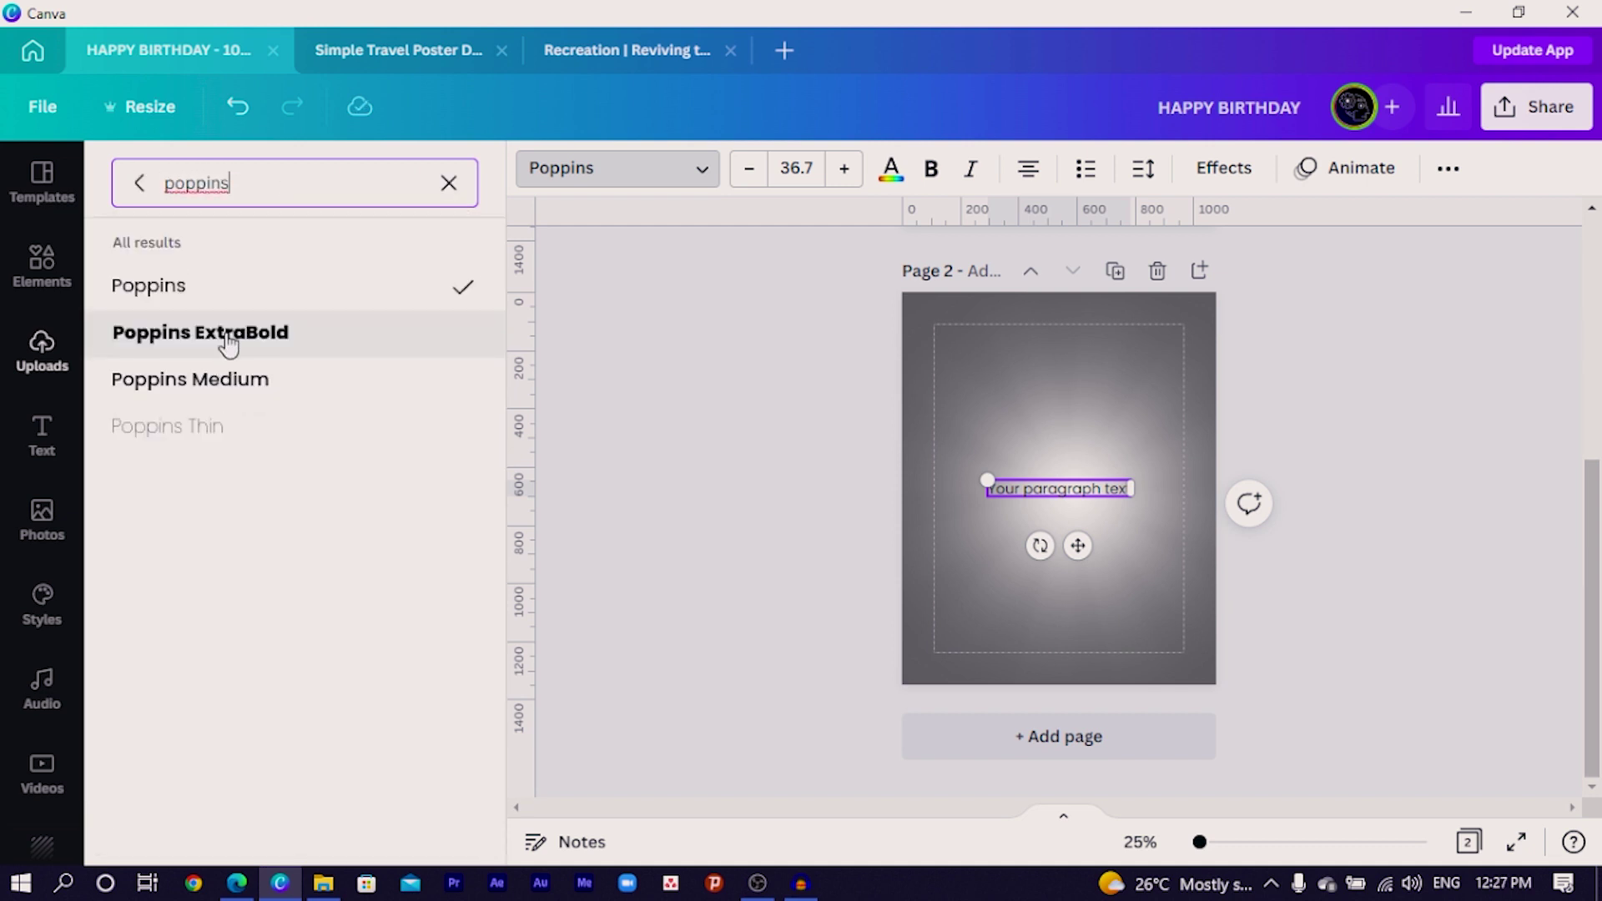
left_click(216, 338)
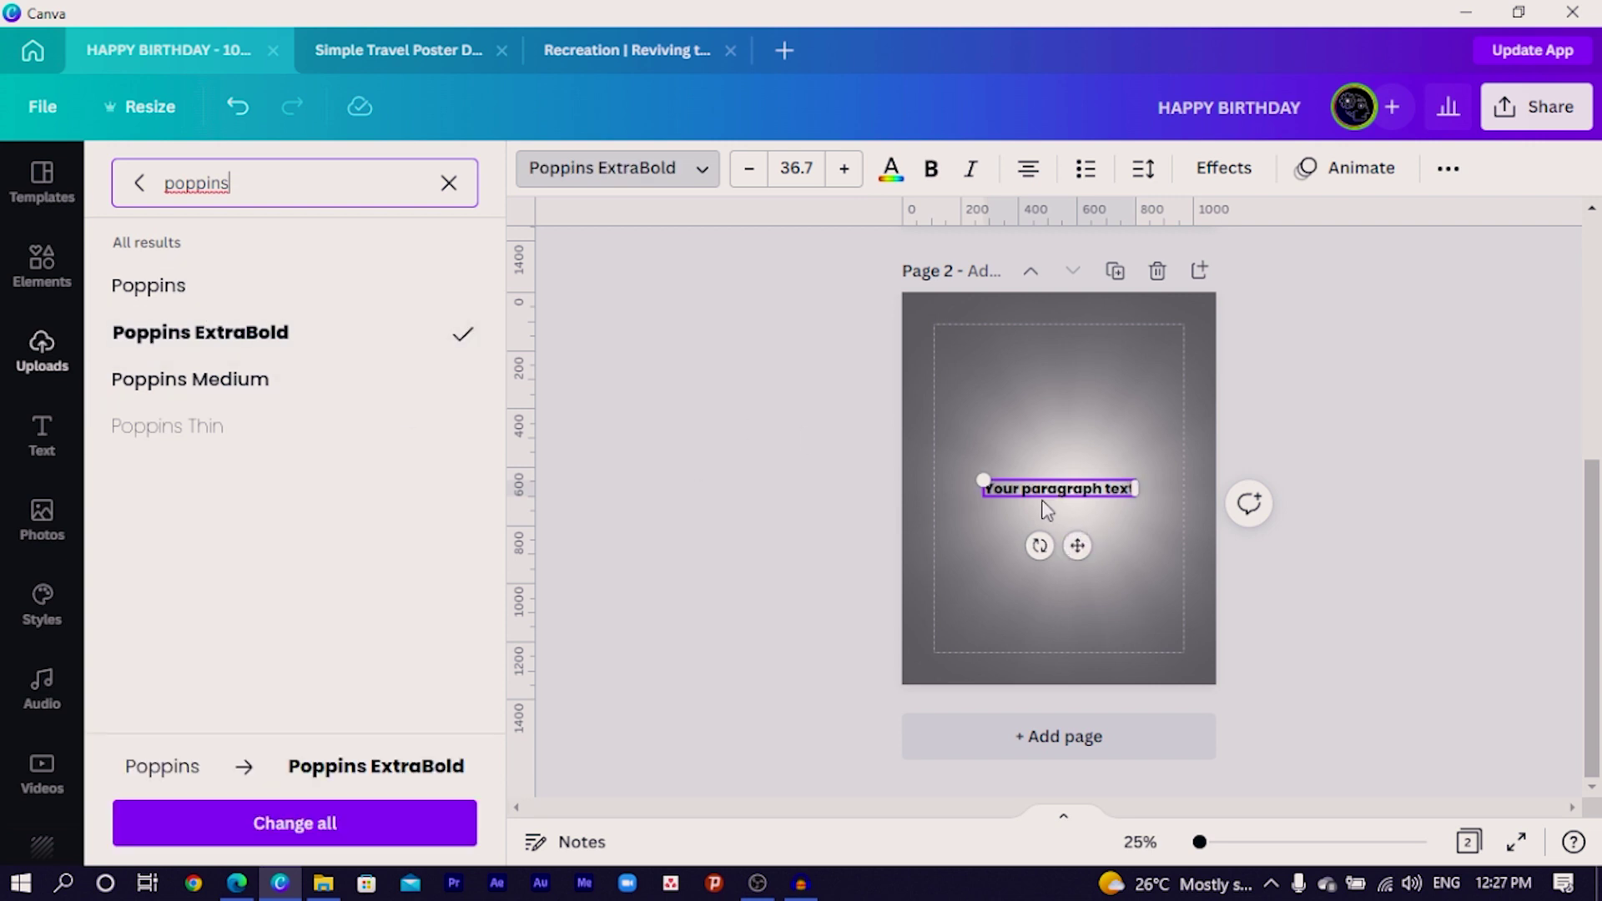
- Enlarge the placeholder text to font size 120 and replace it with HAPPY BIRTHDAY
left_click_drag(981, 481, 644, 429)
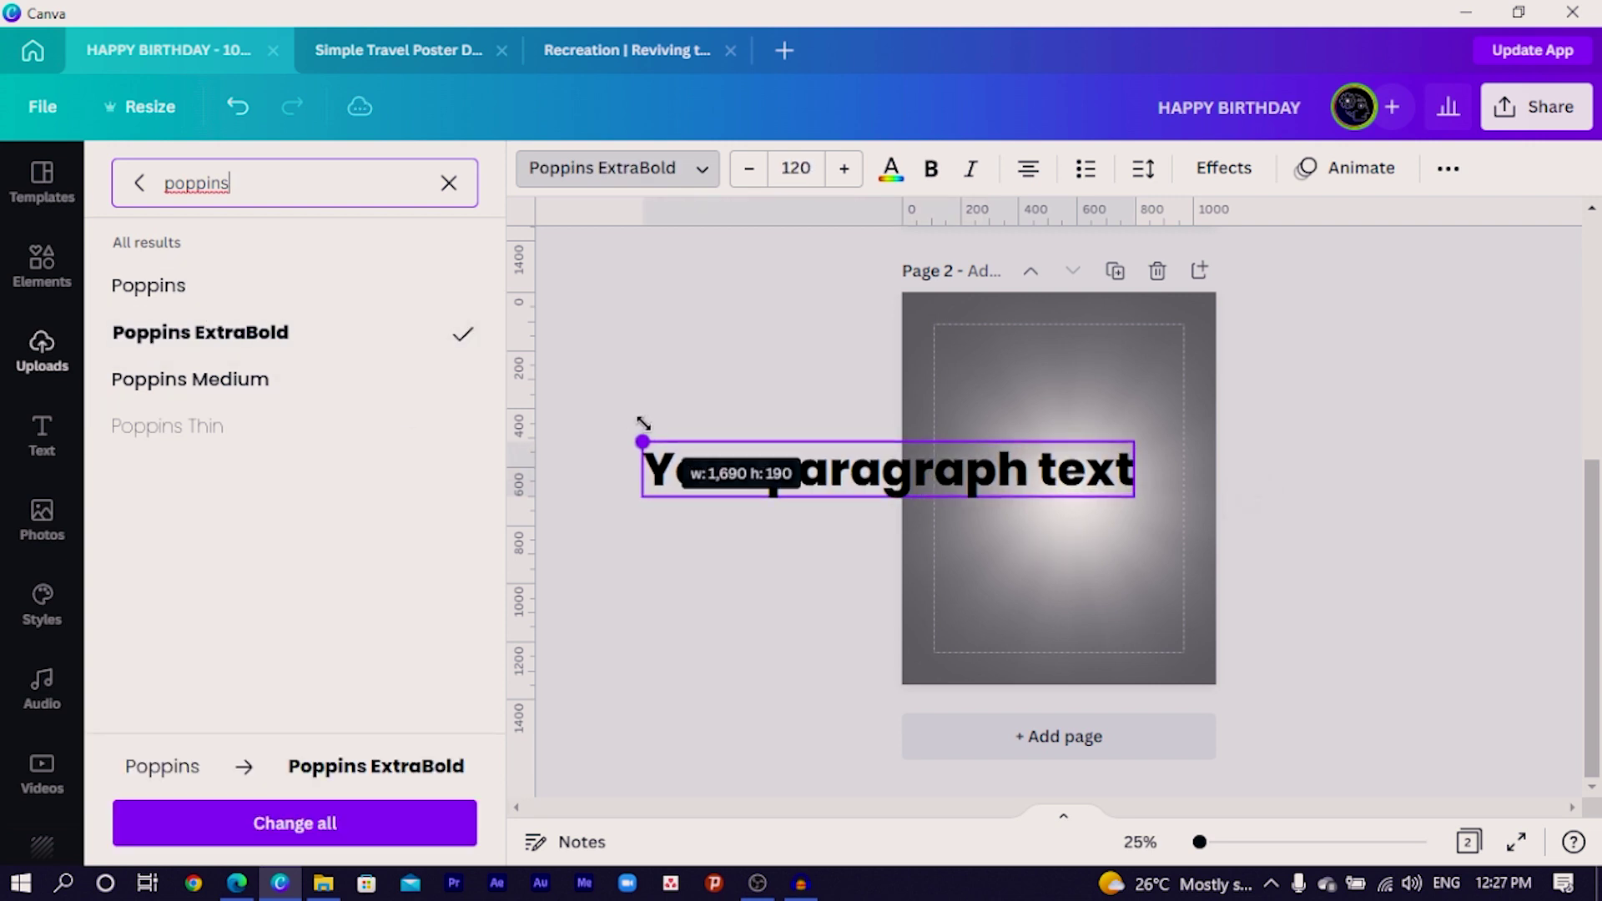
left_click(957, 473)
key("ctrl+a")
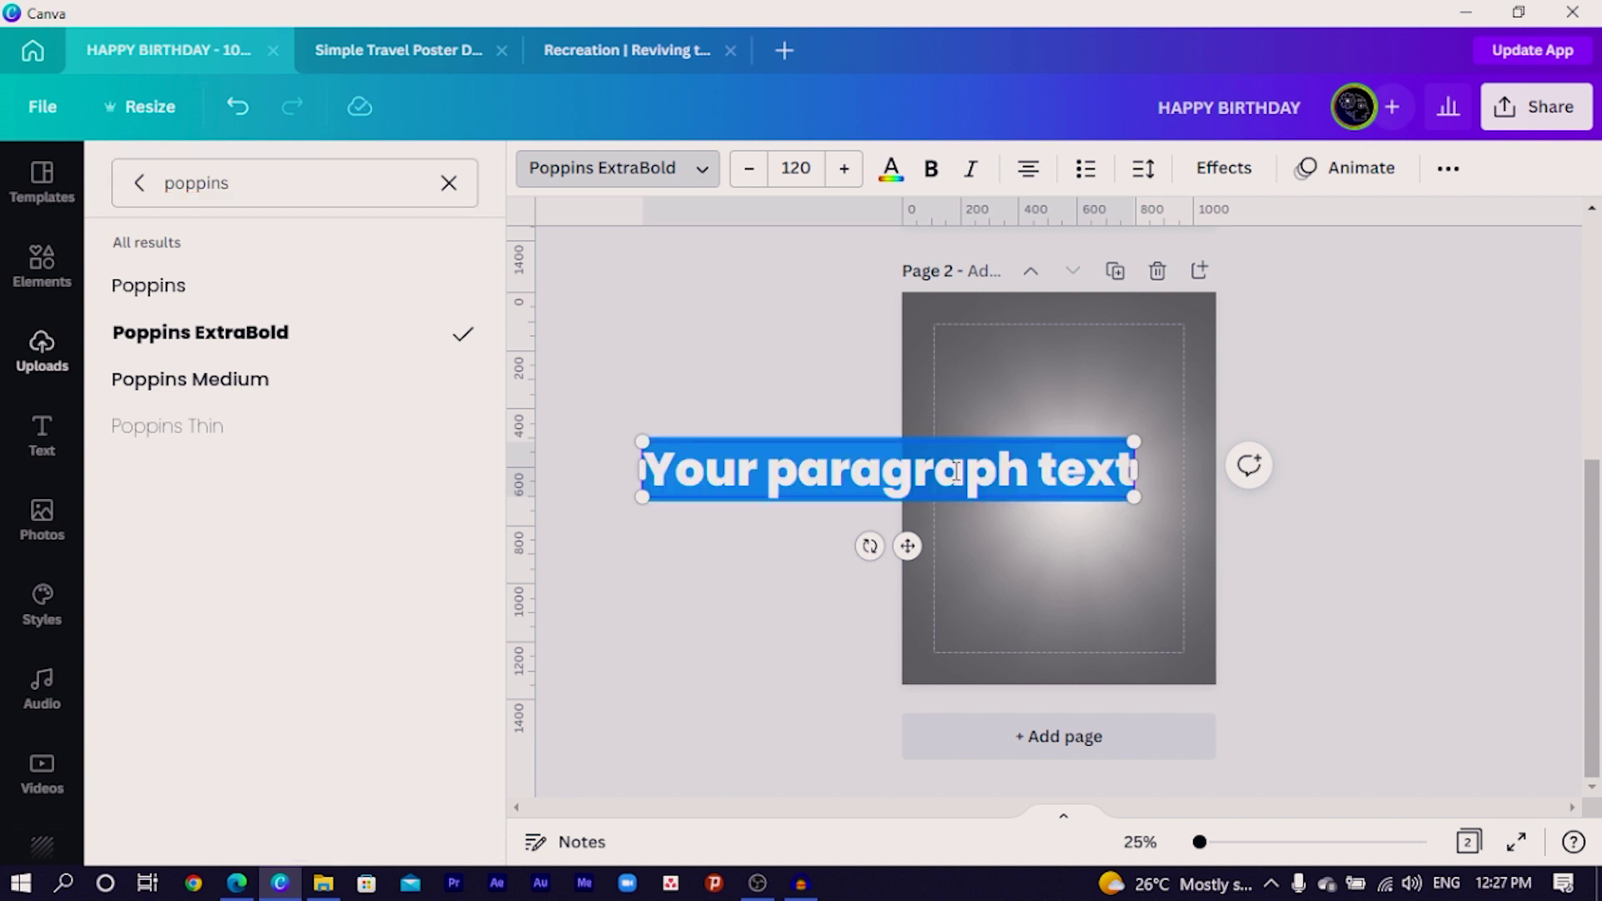
type("H")
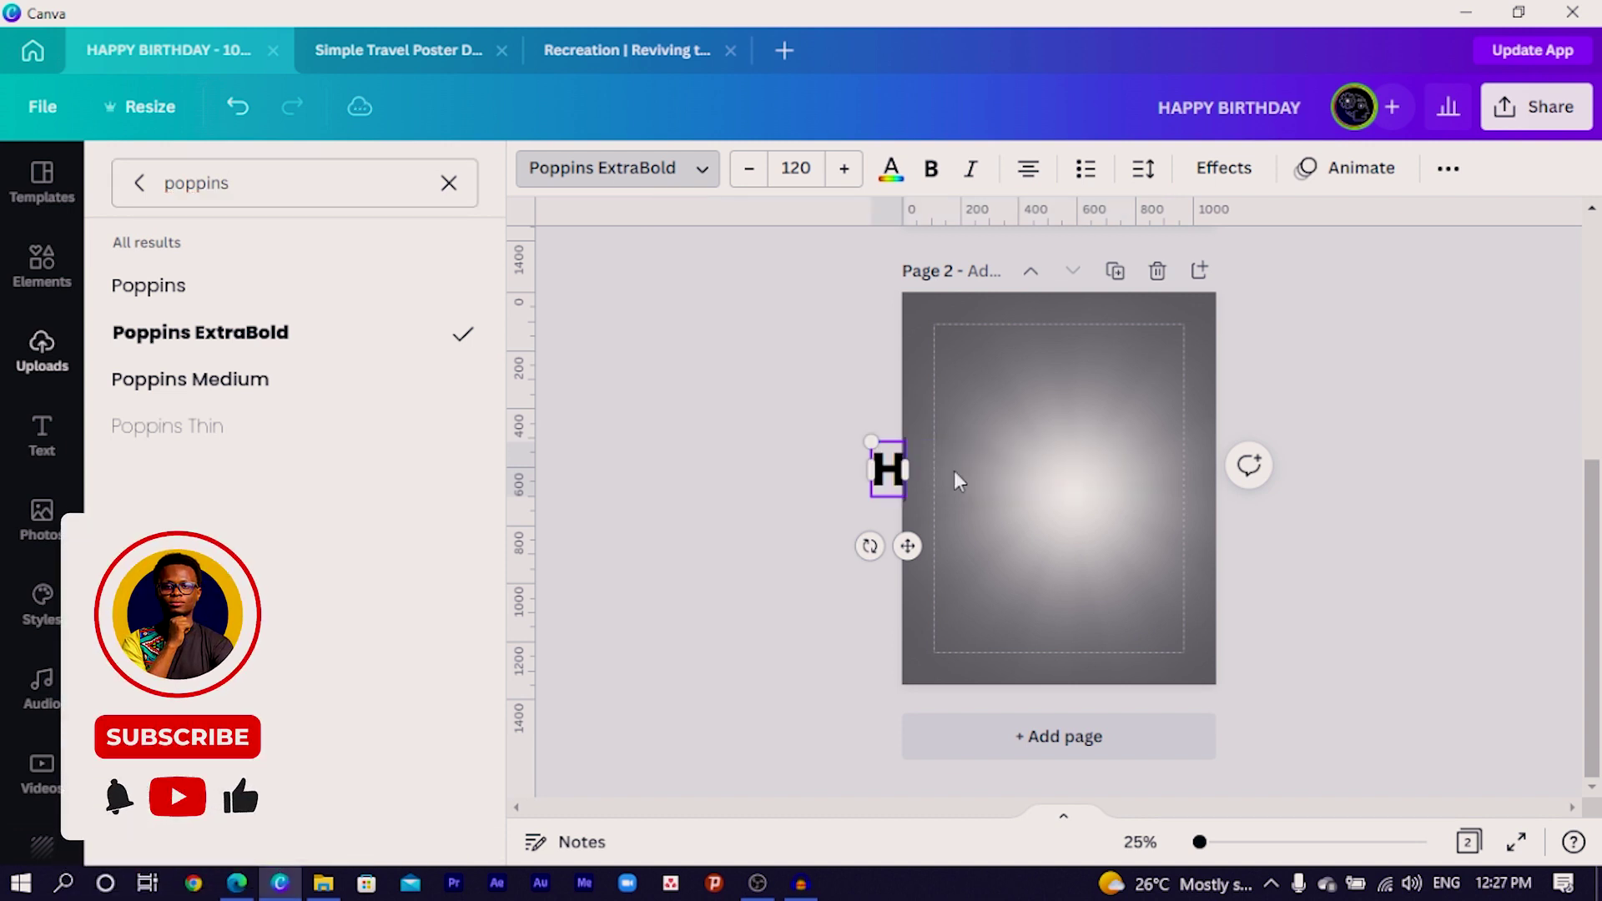
type("APP")
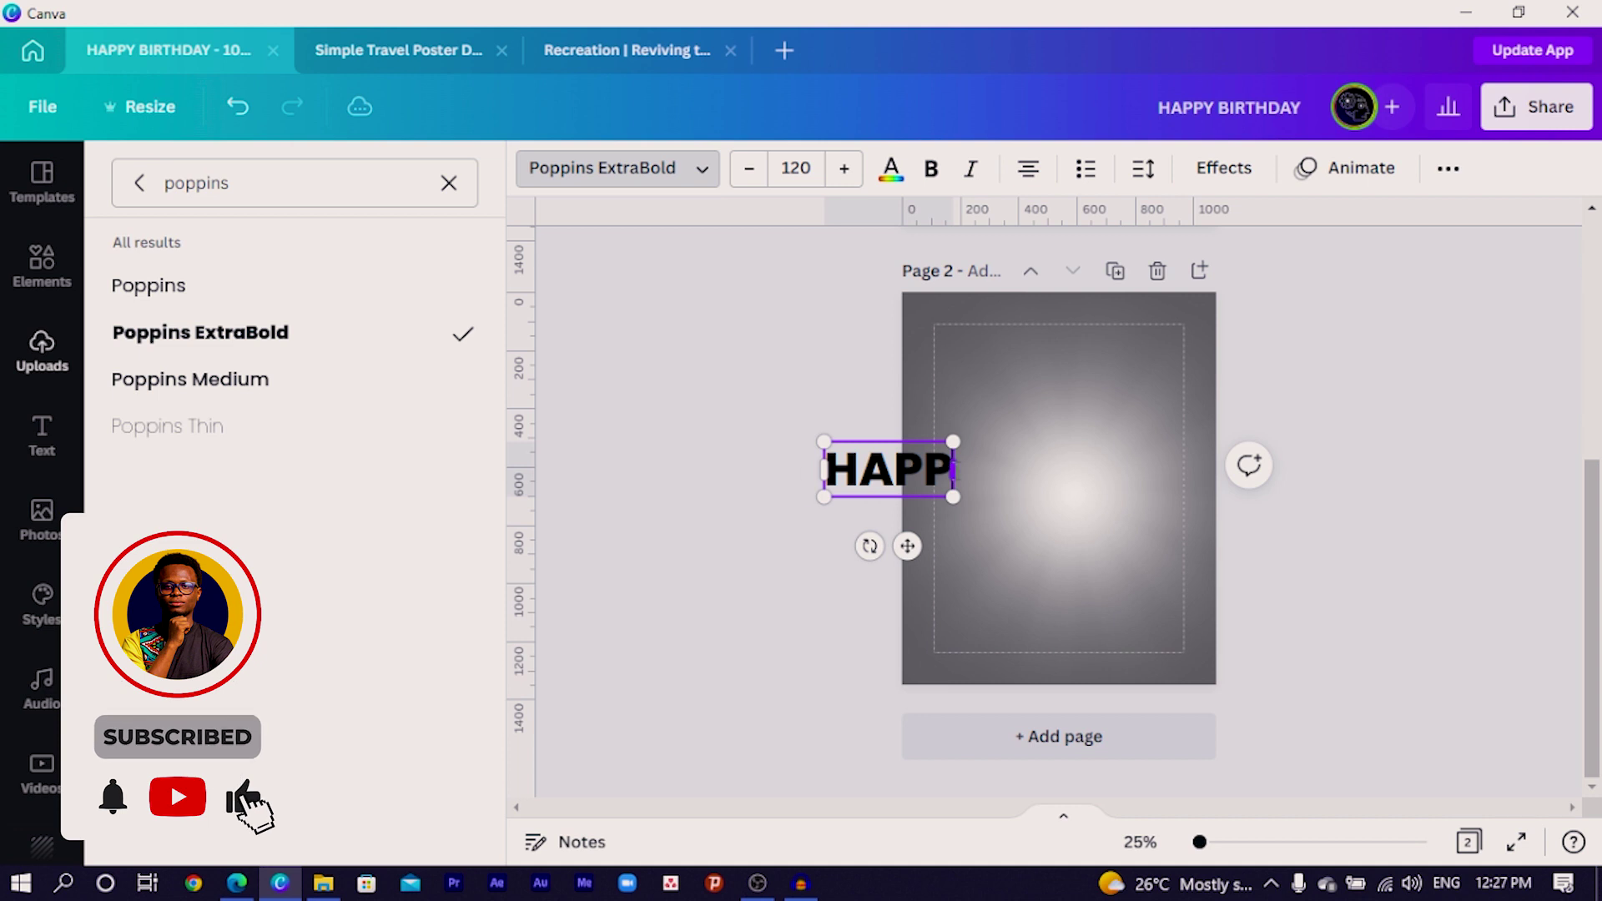
type("Y BIRTHD")
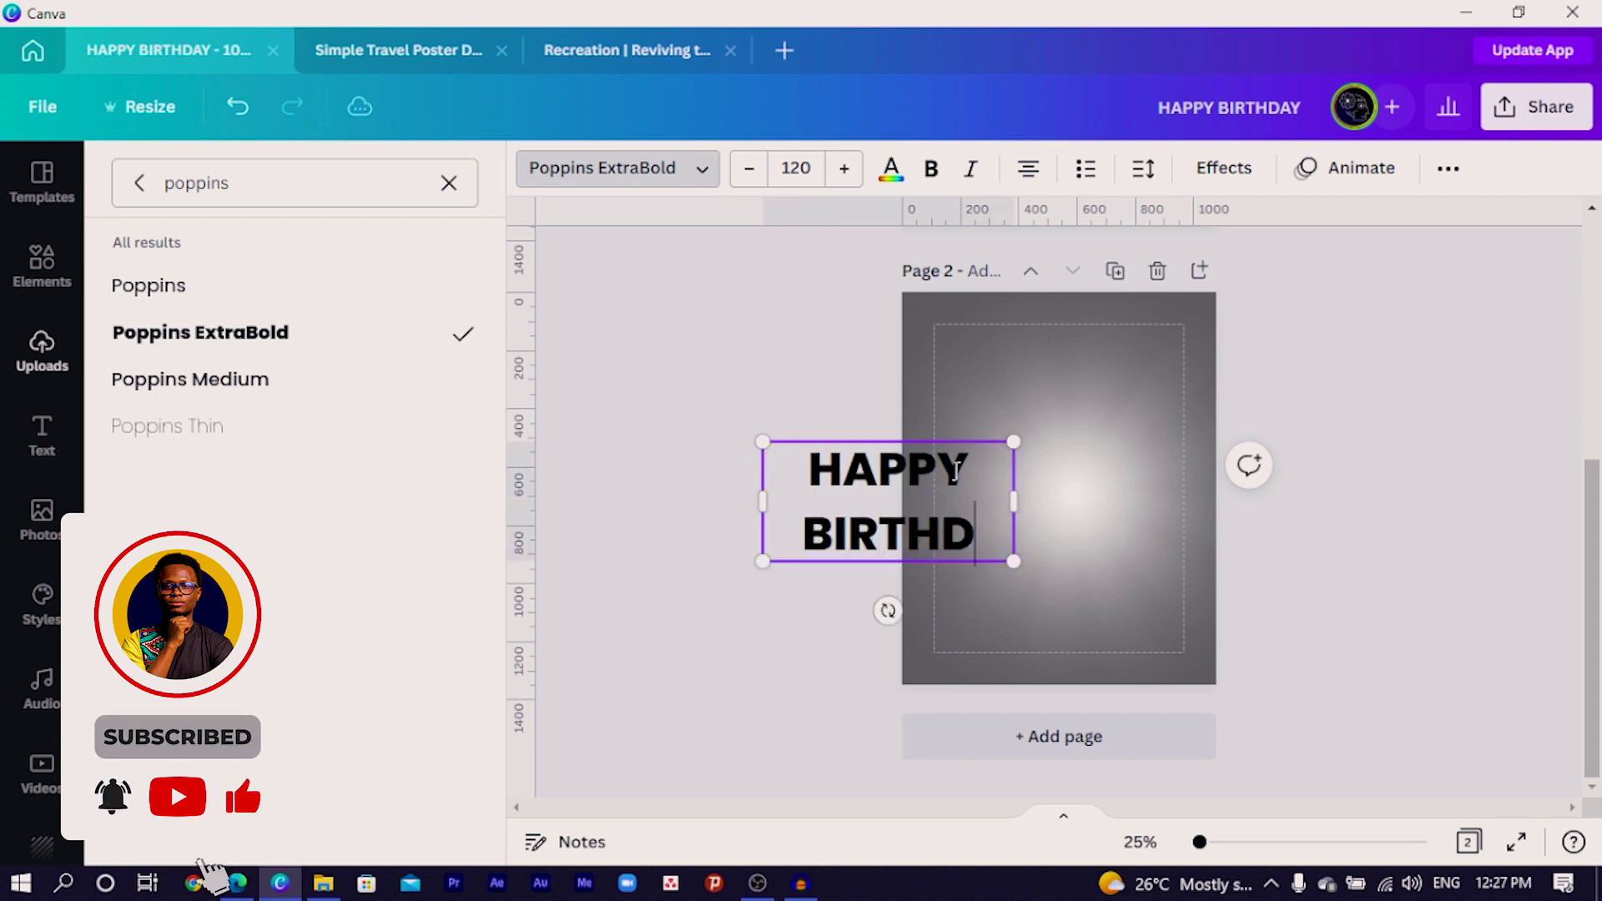
type("AY")
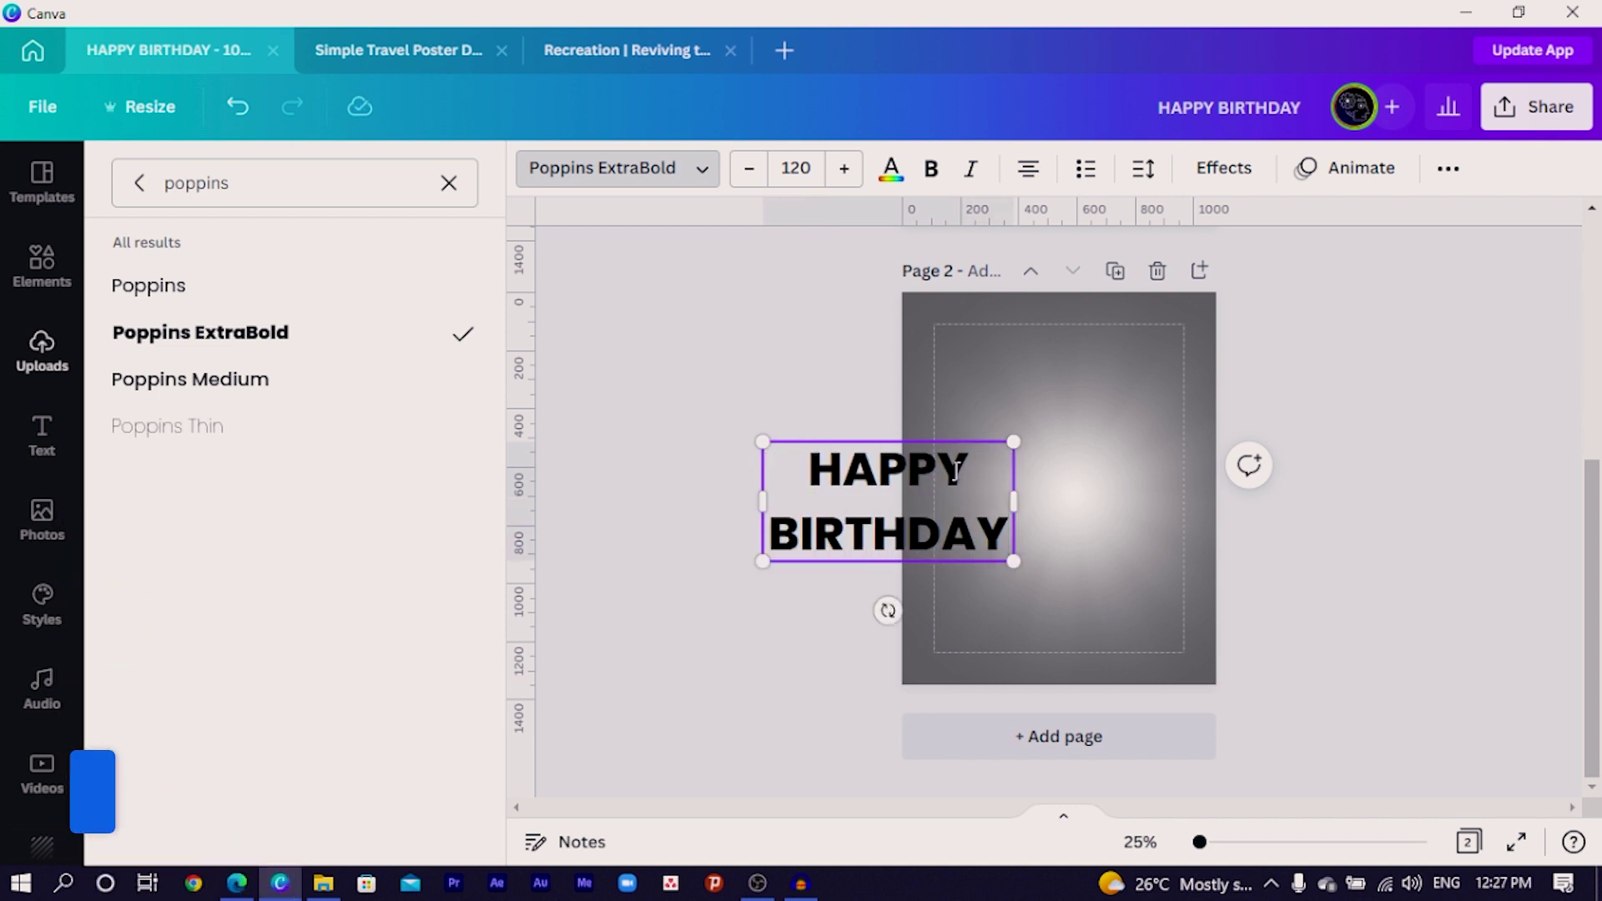
- Widen the text box so that HAPPY BIRTHDAY fits on a single line
scroll(734, 548, "up", 4)
scroll(729, 544, "down", 2)
scroll(728, 544, "down", 3)
left_click_drag(1013, 501, 1192, 487)
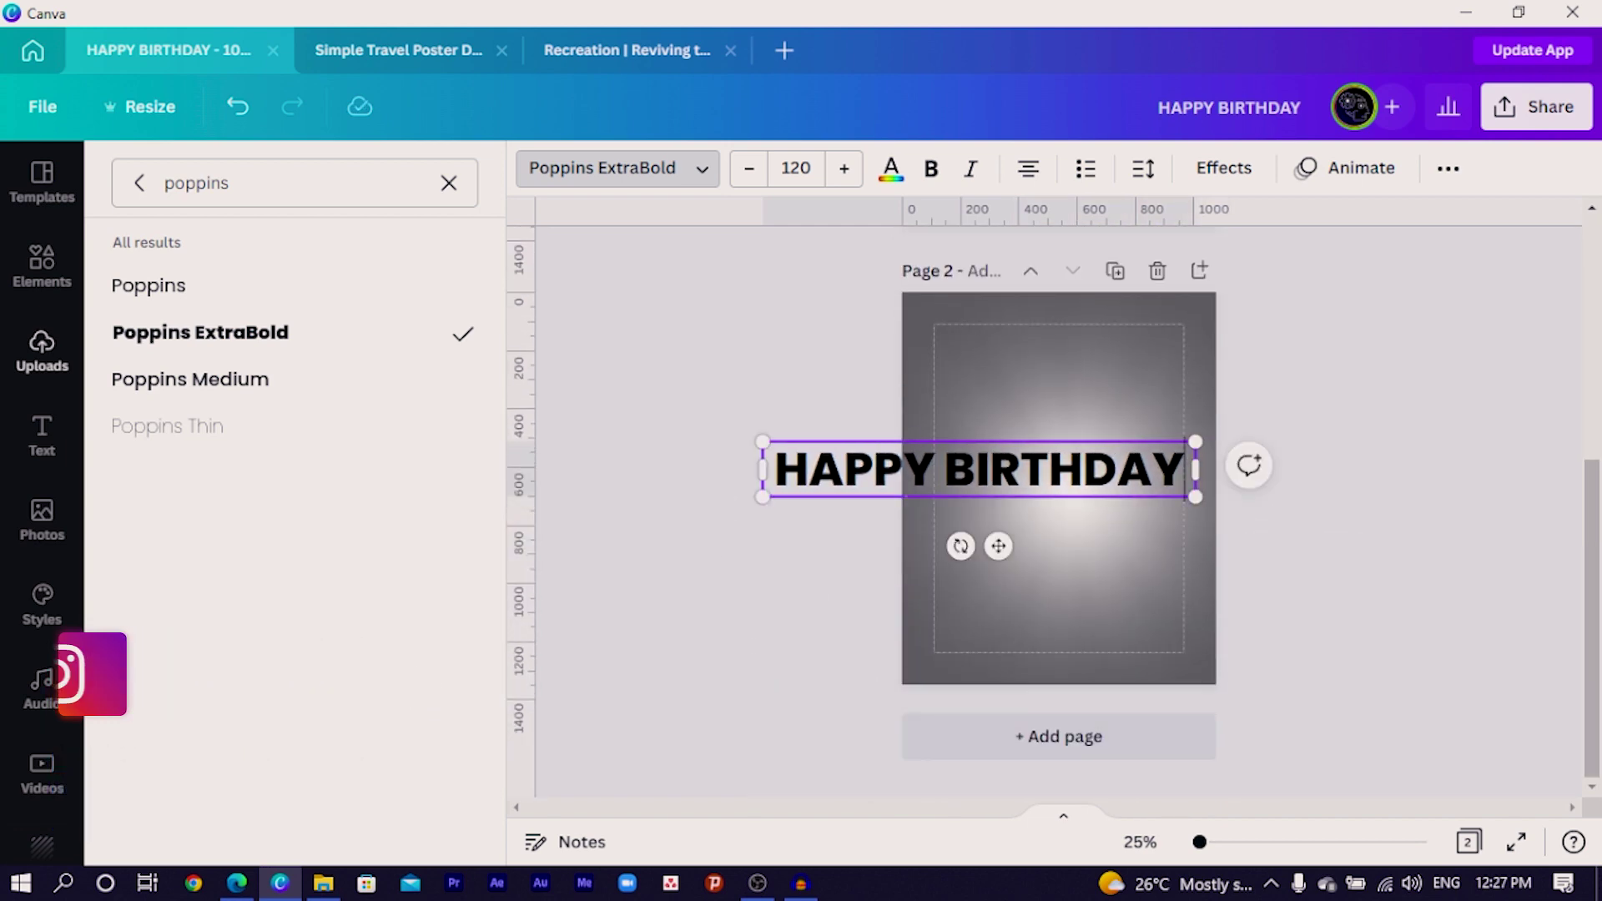
- Color the HAPPY BIRTHDAY text with the dark grey document color
key("ctrl+a")
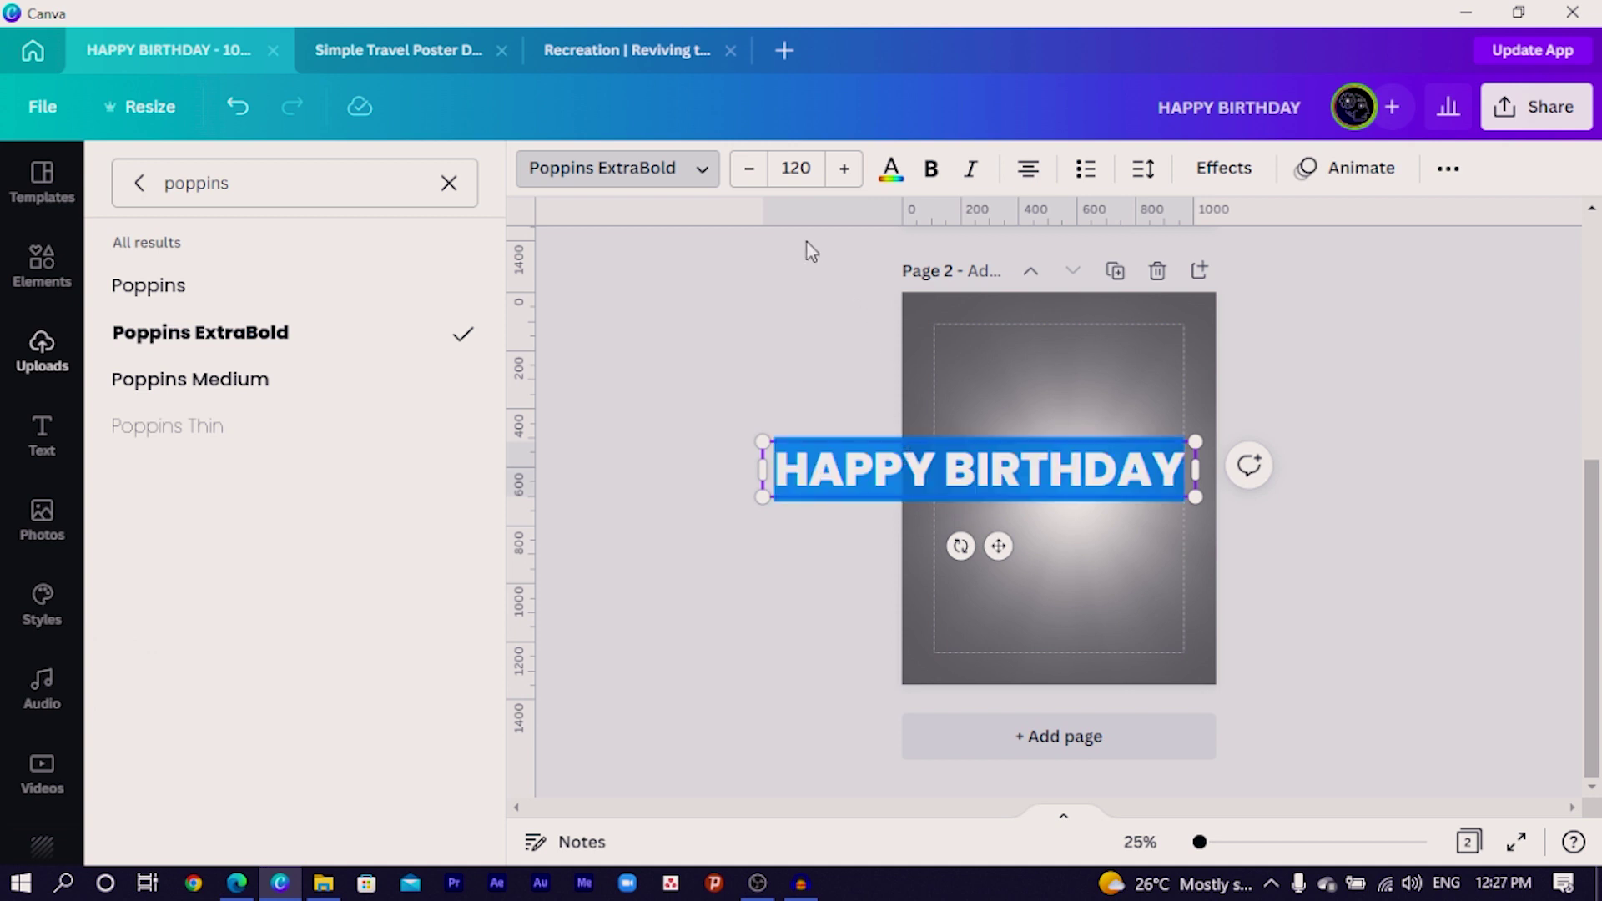
left_click(891, 167)
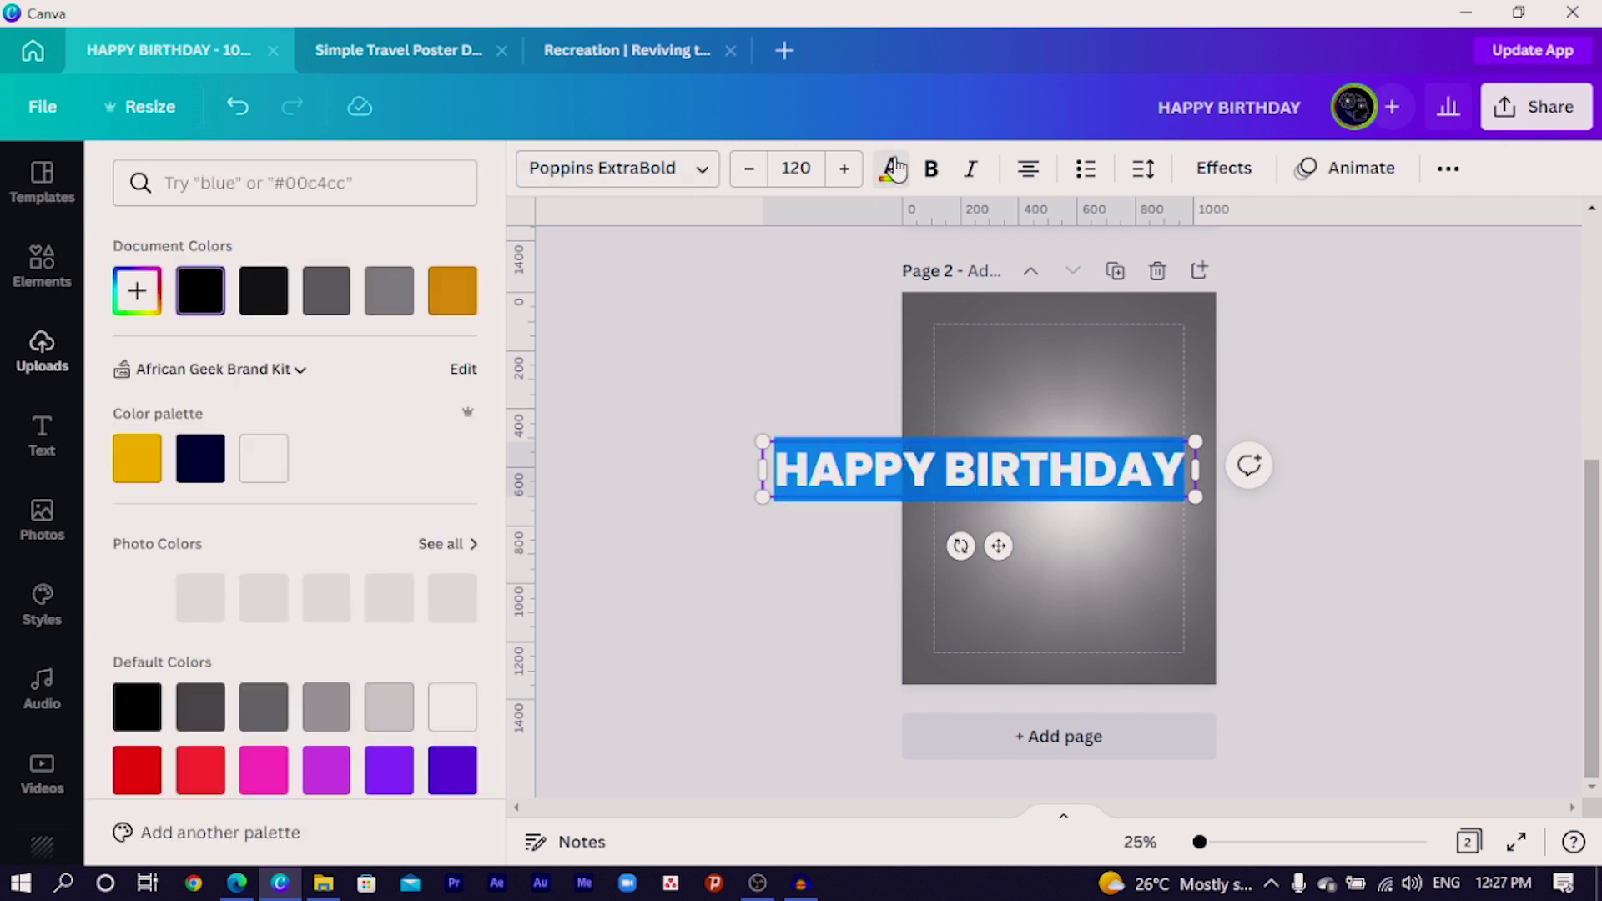
left_click(331, 306)
left_click(813, 376)
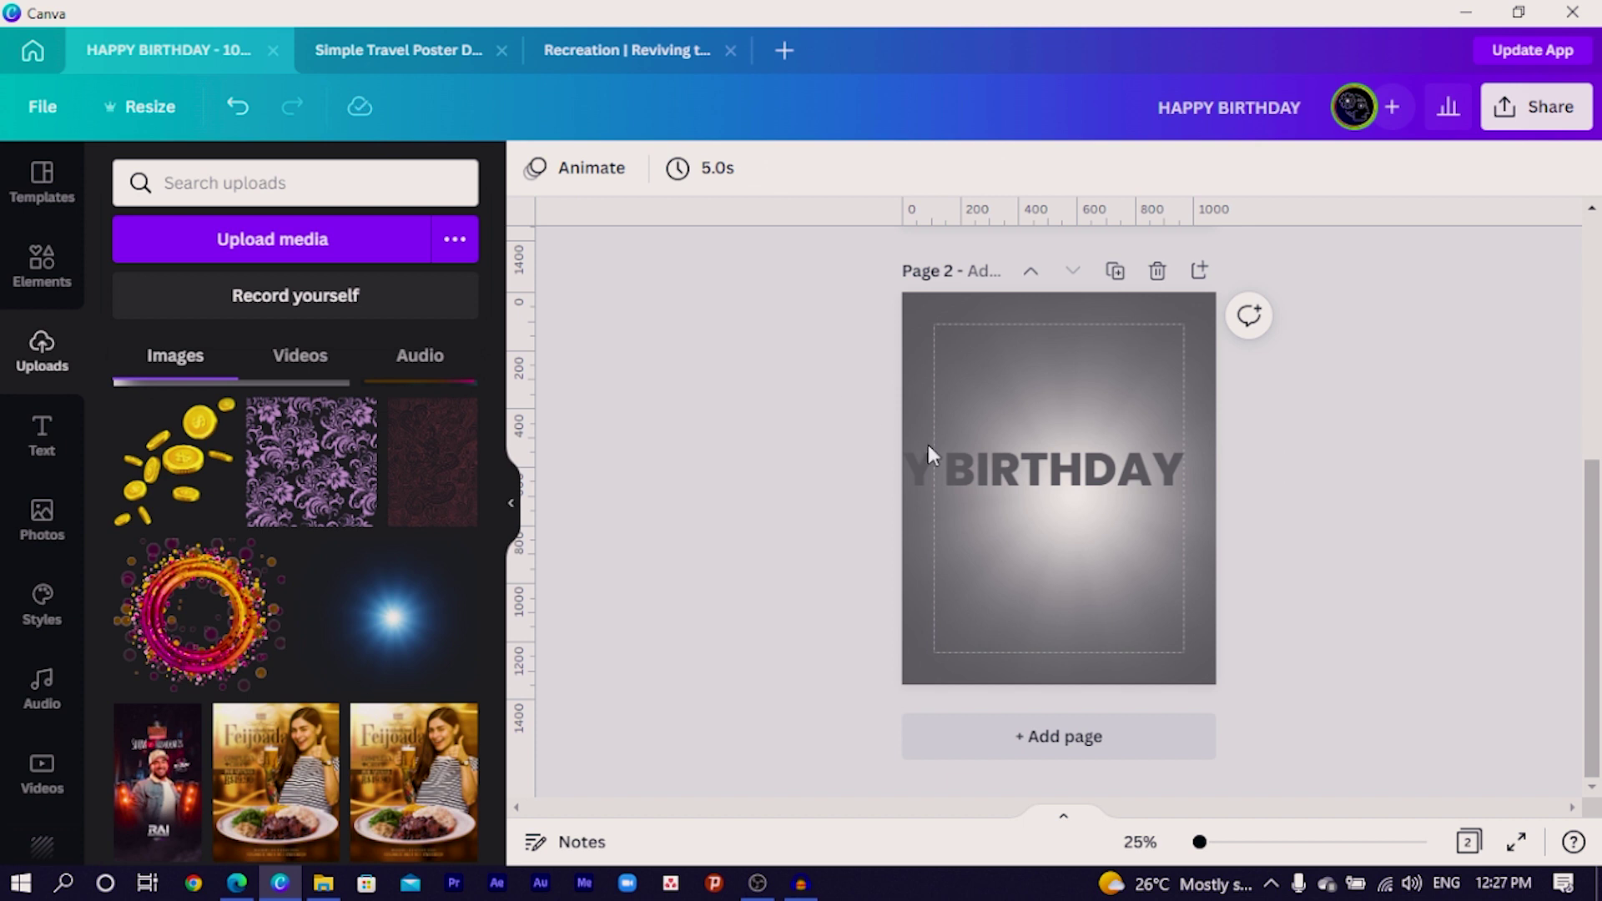
- Move the HAPPY BIRTHDAY text up on the page and recolor it with the near-black document color
left_click_drag(1037, 439, 1038, 369)
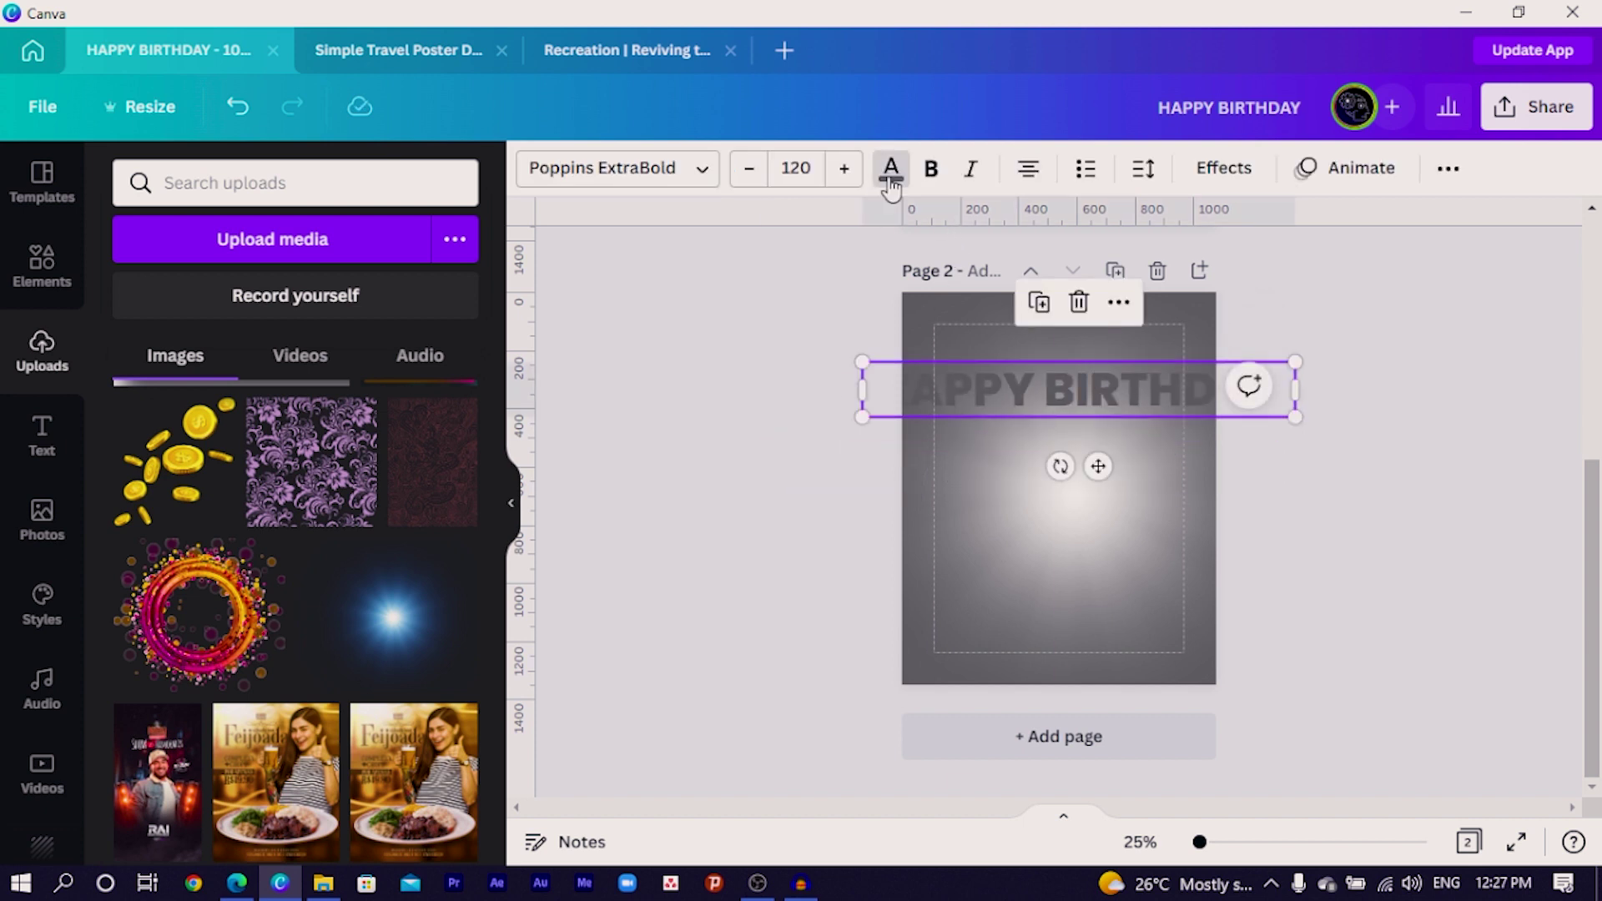
left_click(891, 167)
left_click(269, 305)
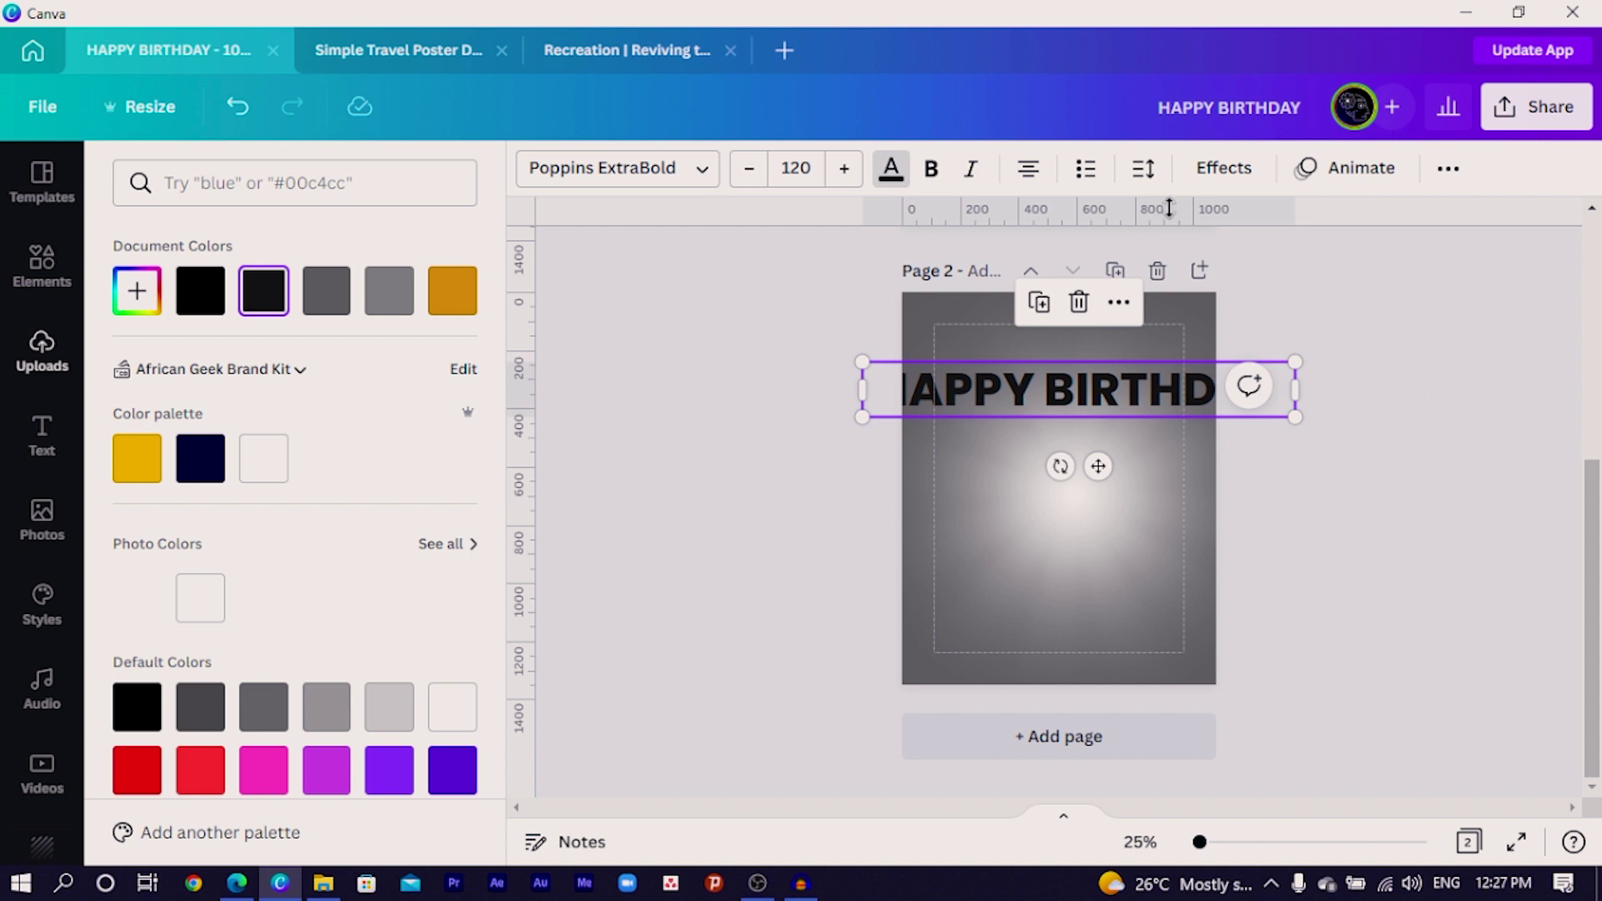
- Apply the Curve shape effect to the HAPPY BIRTHDAY text with a curve value of 100
left_click(1222, 168)
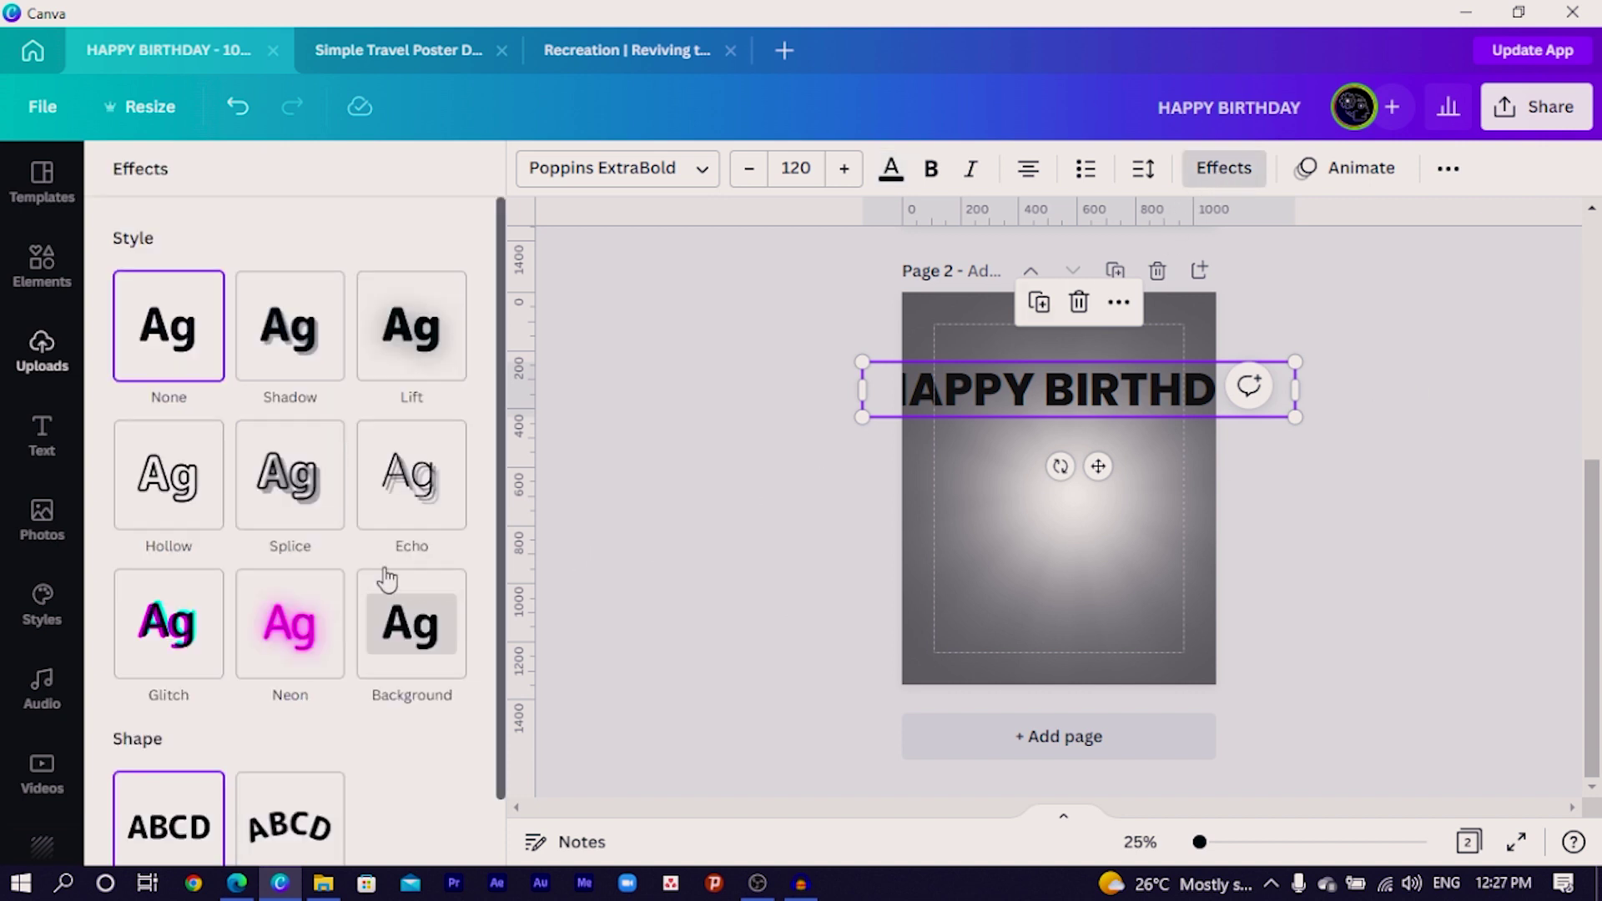
scroll(397, 547, "down", 2)
left_click(278, 776)
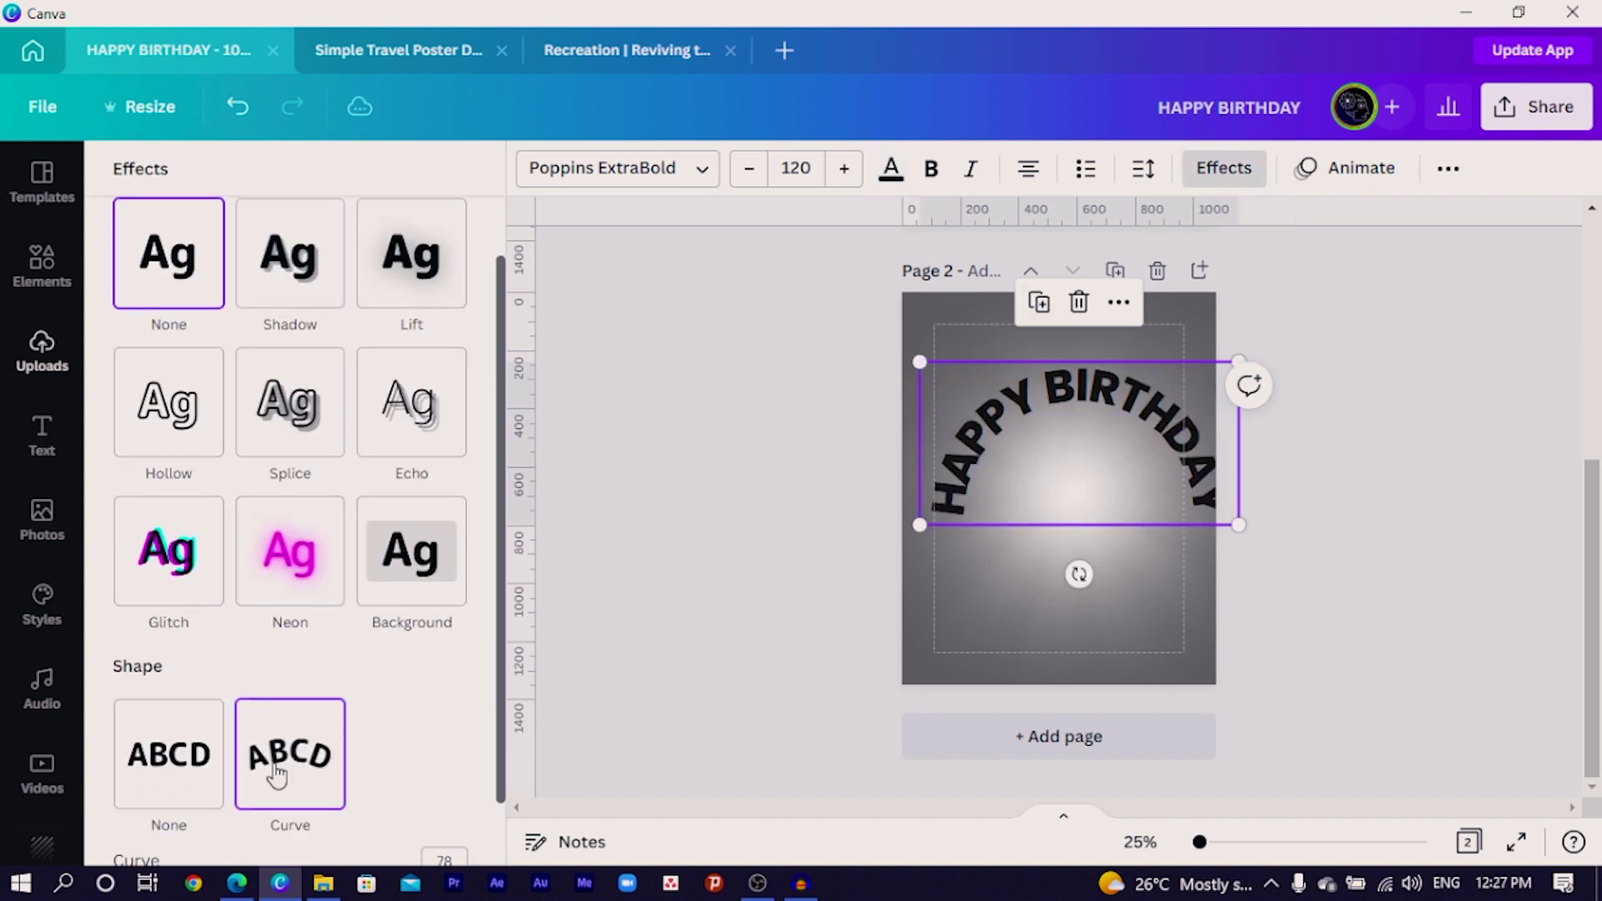
scroll(382, 704, "down", 2)
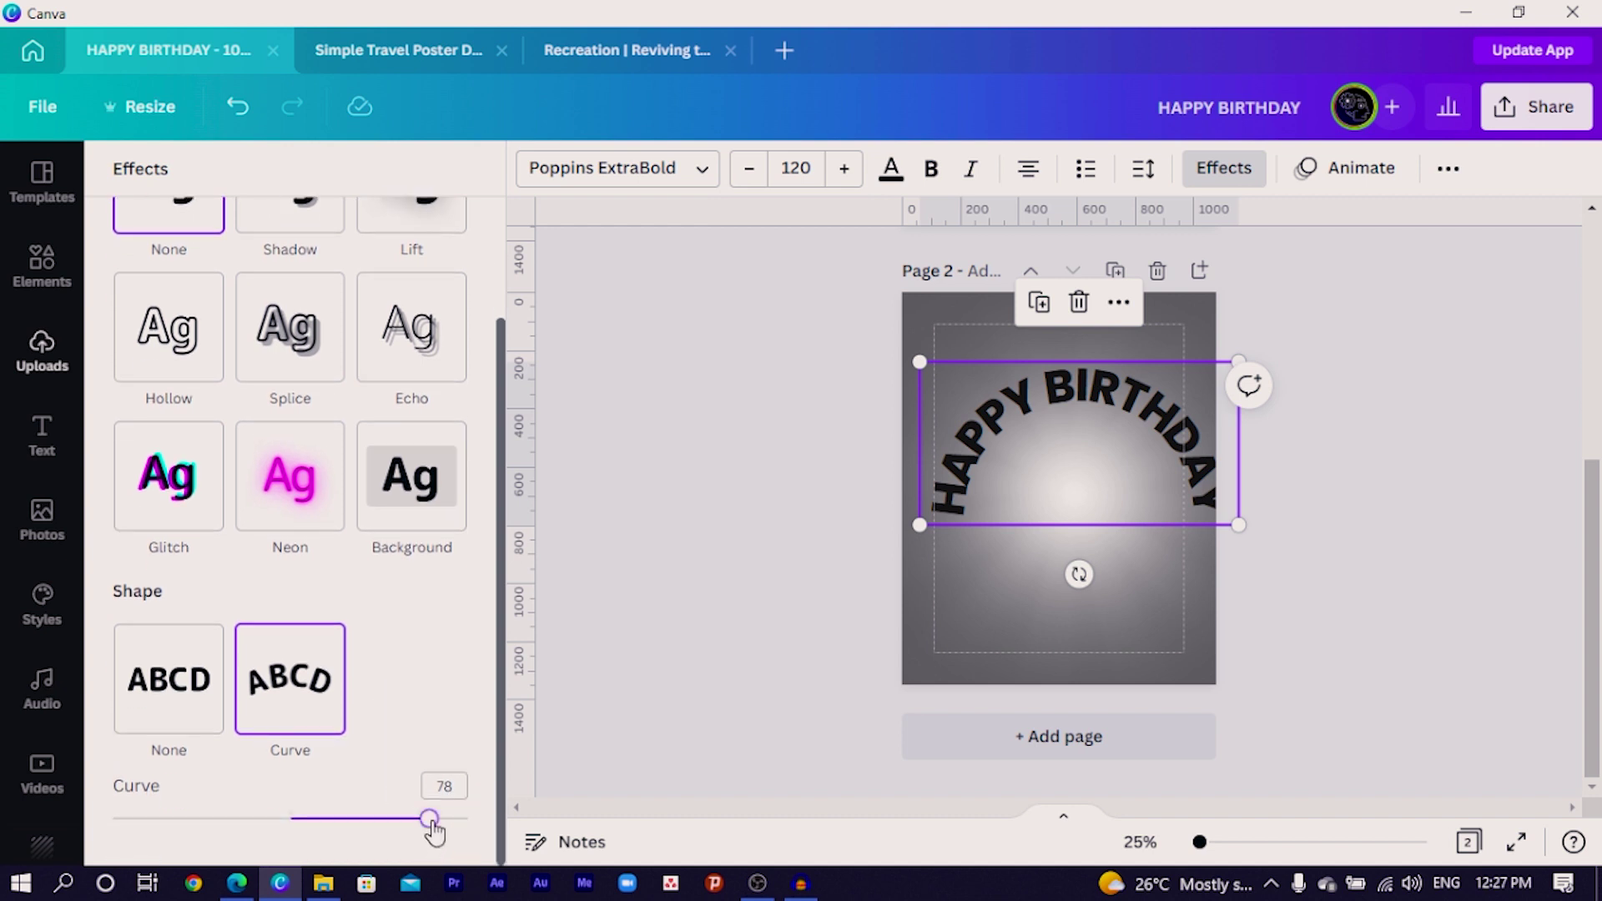
left_click_drag(429, 817, 466, 818)
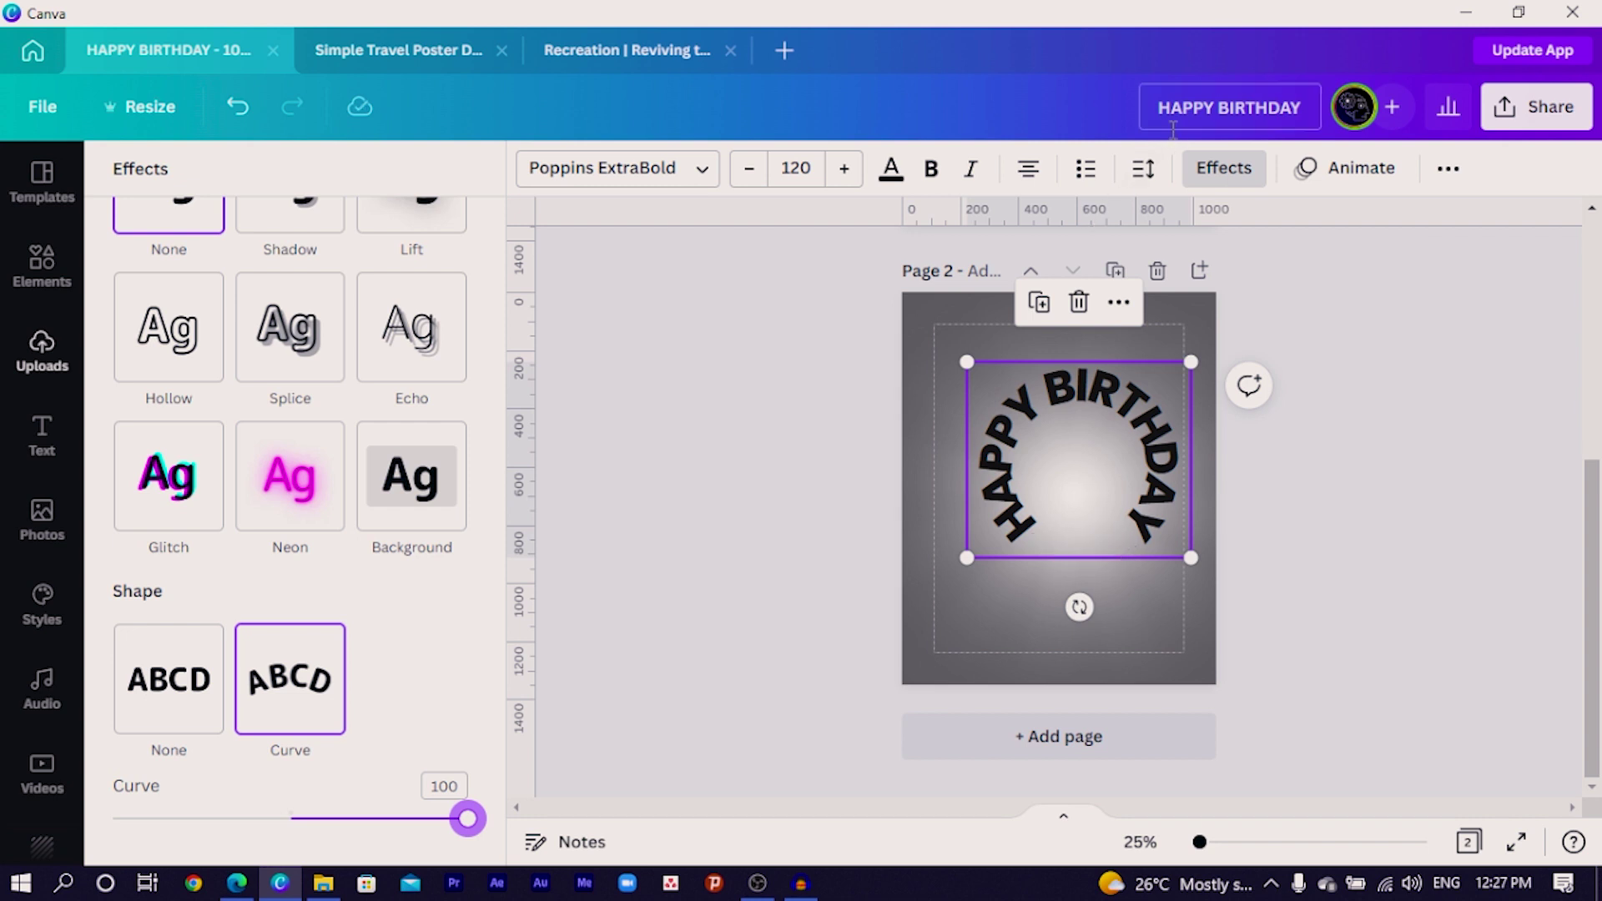
- Set the letter spacing of the curved text to 150 so the words close into a circle
left_click(1145, 175)
left_click_drag(1221, 273, 1263, 274)
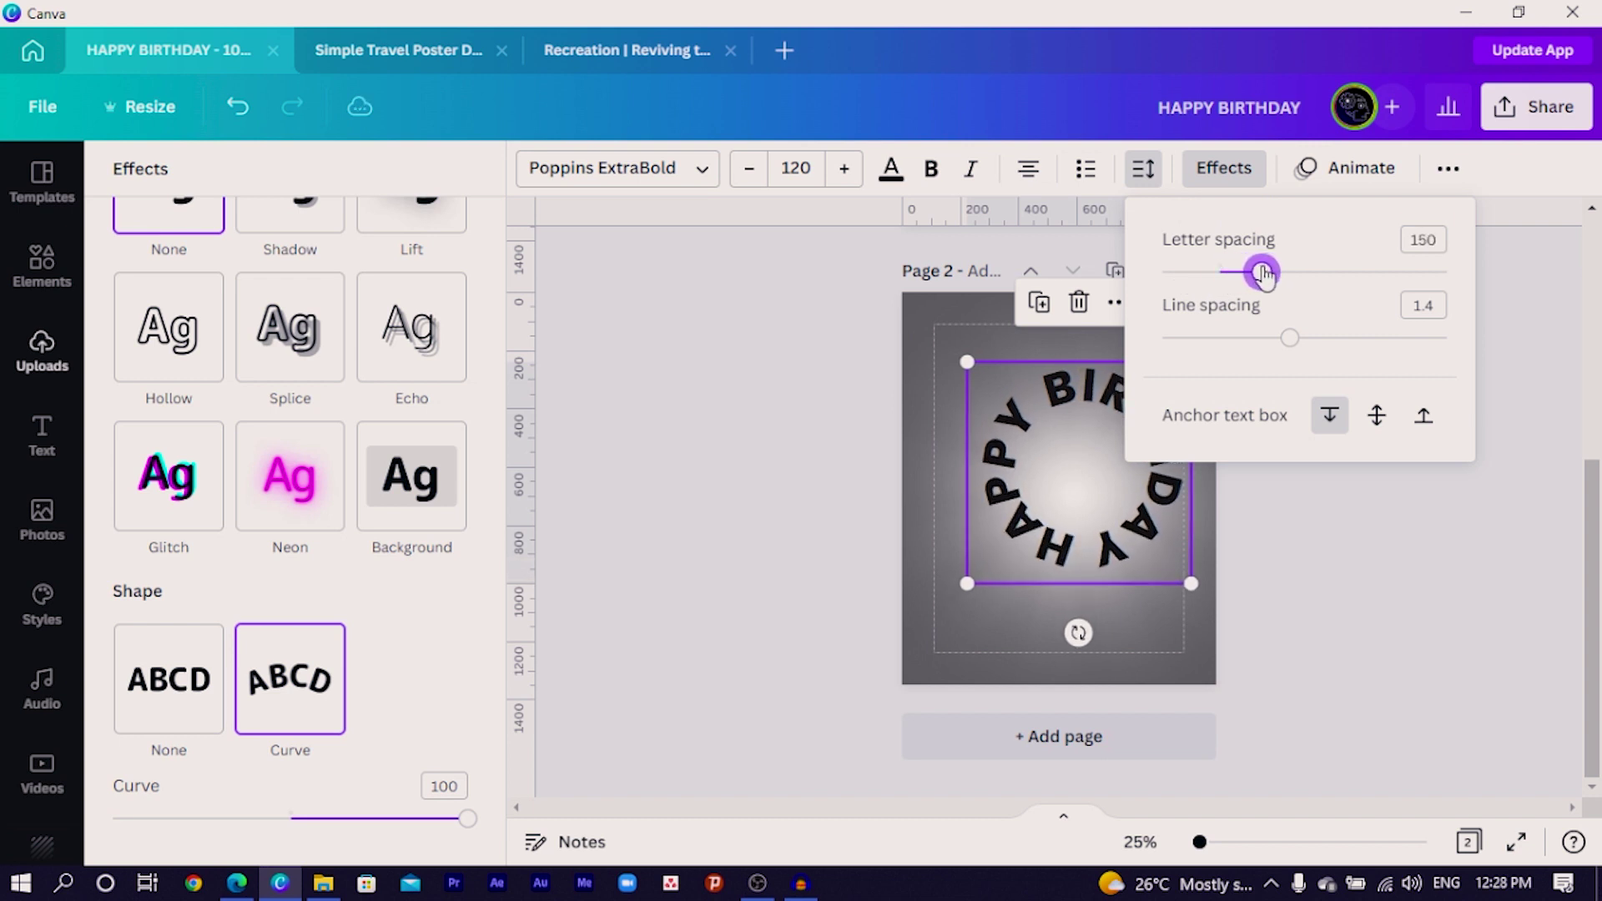
left_click(729, 433)
left_click(785, 545)
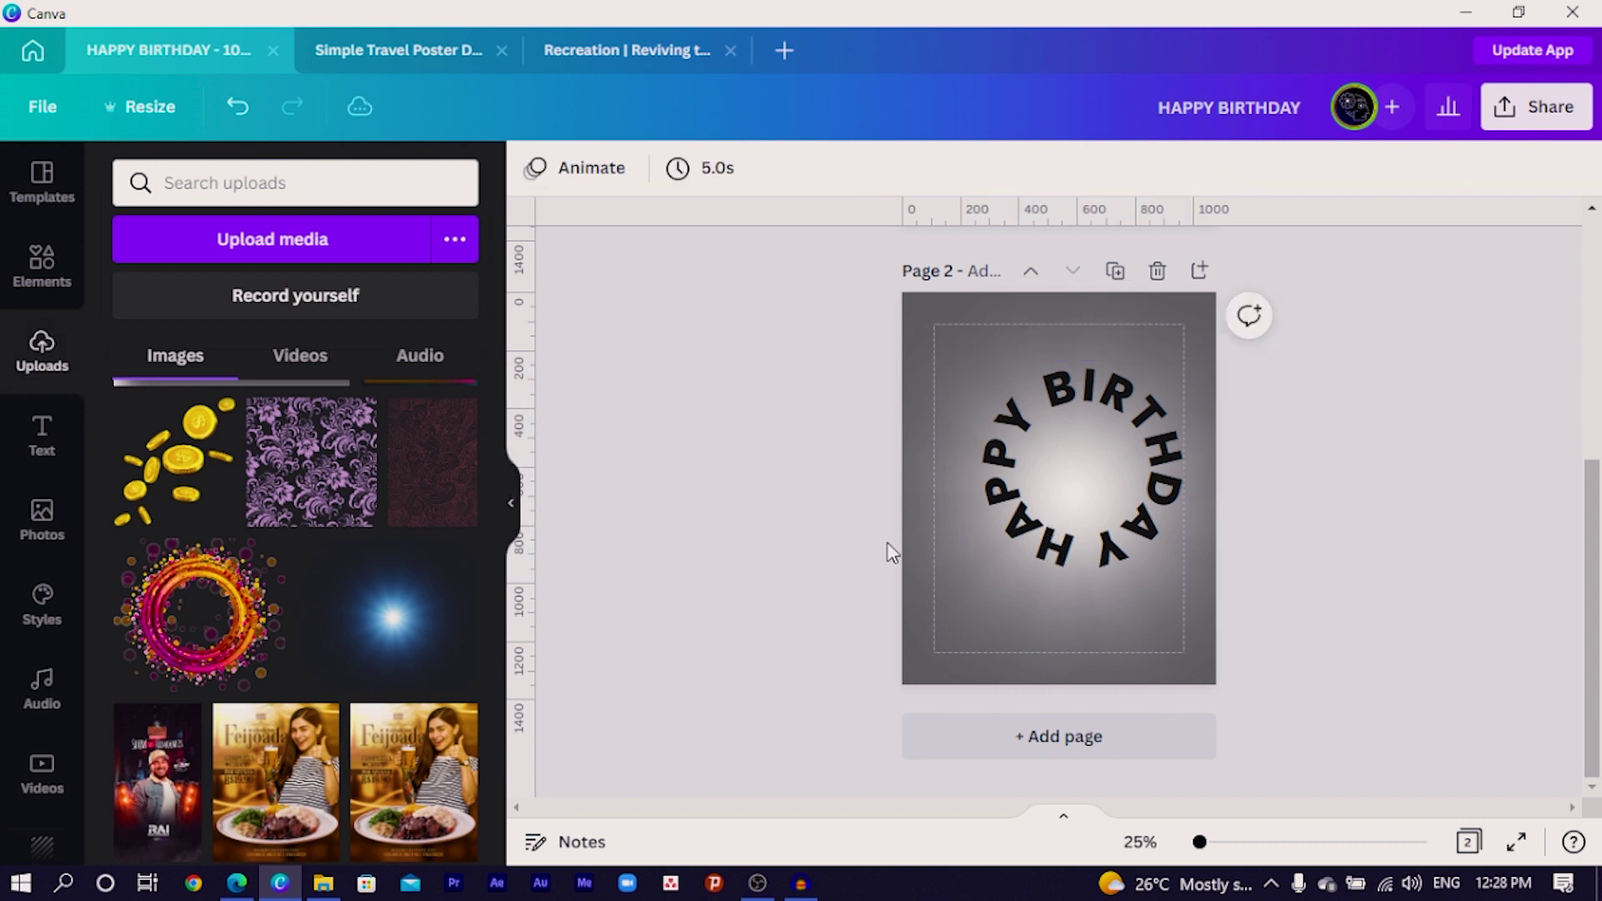
- Center the circular text on the page at font size 79.9 and add a concentric duplicate enlarged to size 134
mouse_move(1051, 534)
left_mouse_down()
mouse_move(1035, 557)
mouse_move(1046, 540)
mouse_move(1027, 529)
mouse_move(1032, 541)
left_mouse_up()
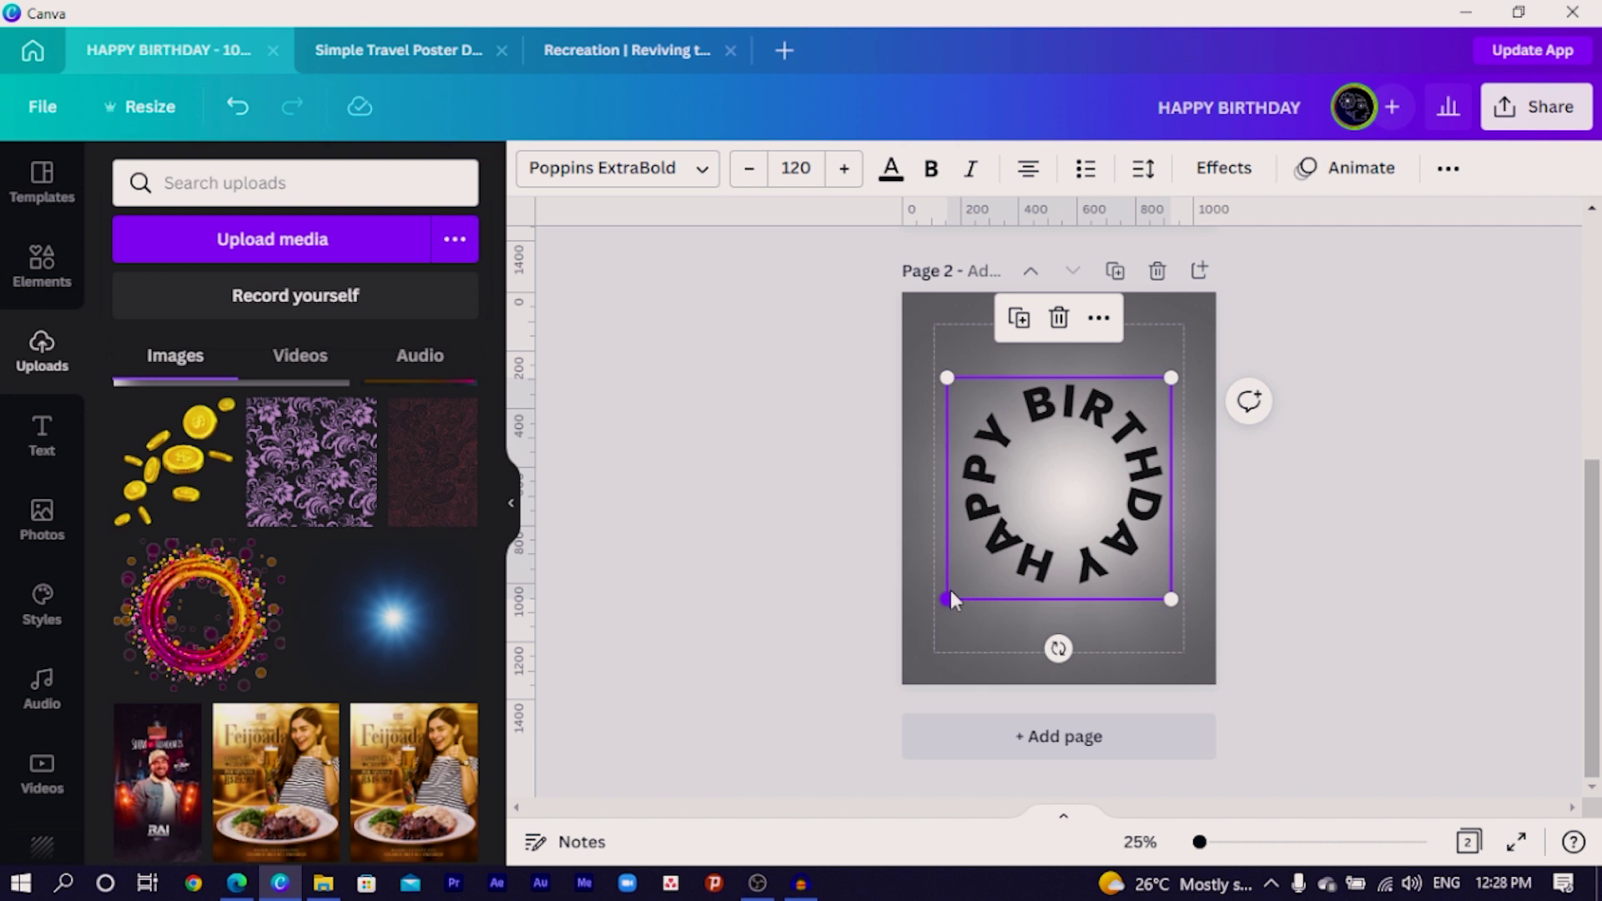
left_click_drag(942, 600, 1014, 512)
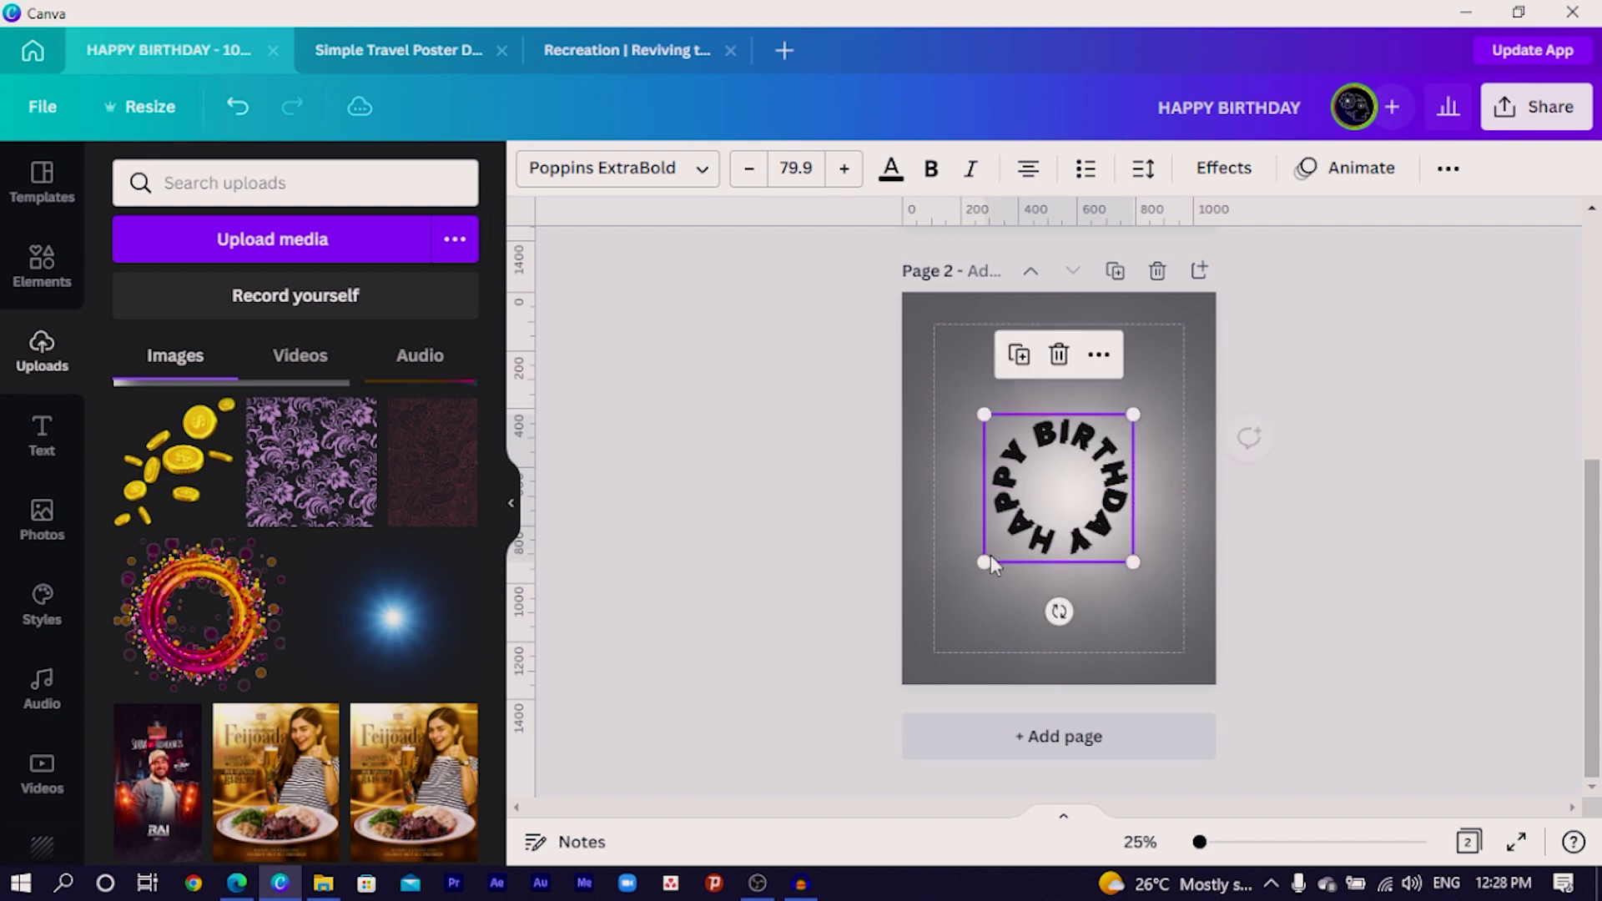
left_click_drag(975, 566, 920, 603)
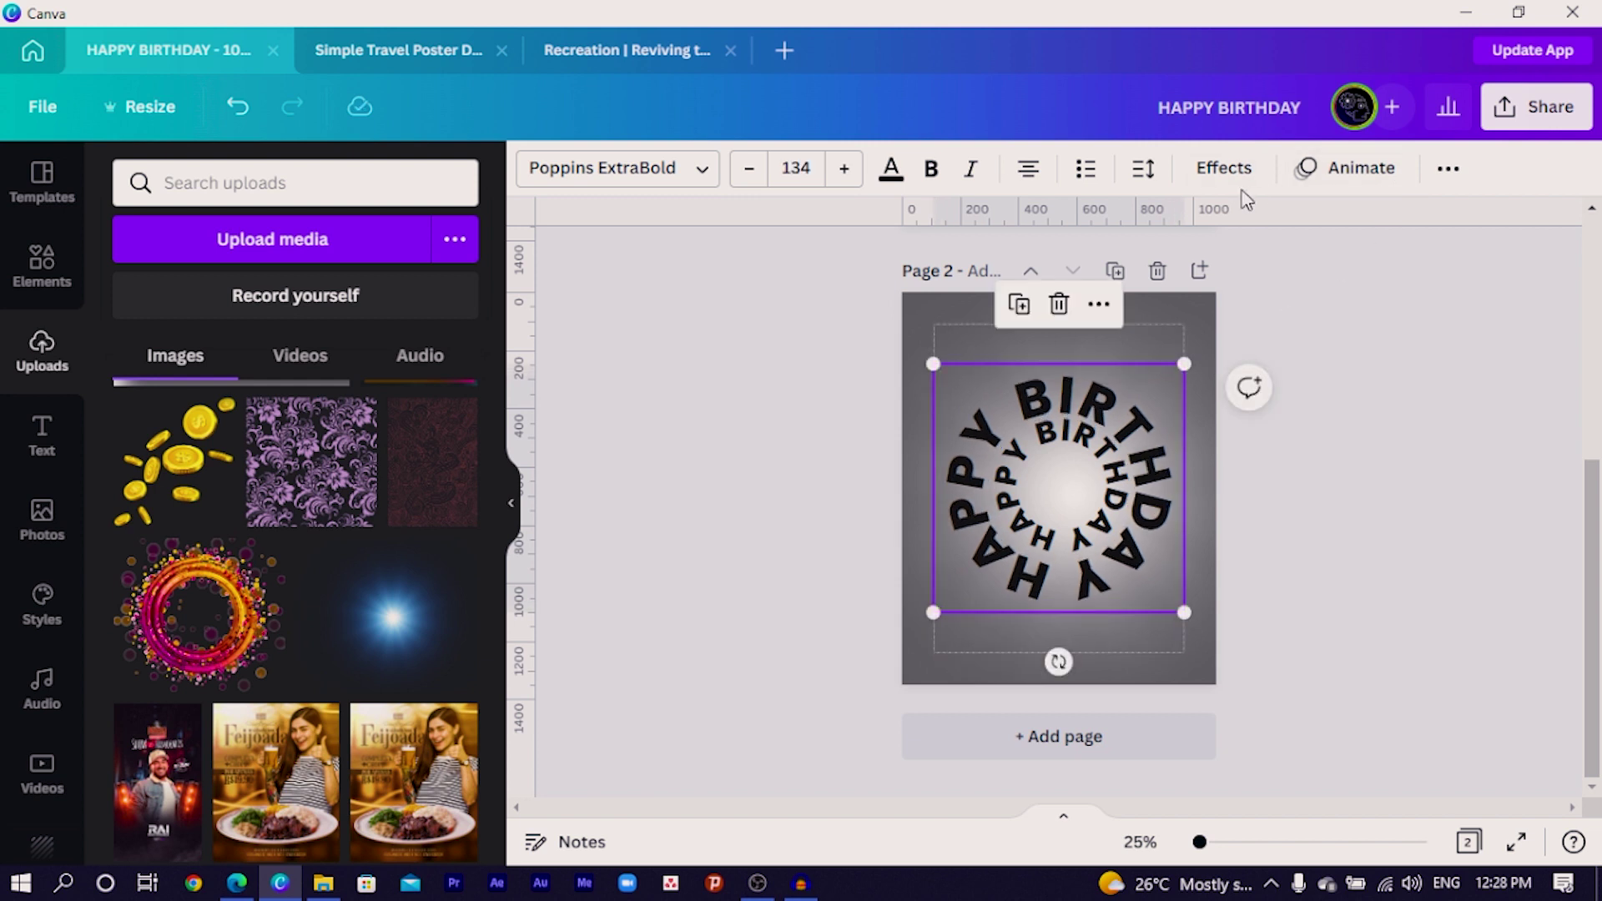
left_click(1448, 175)
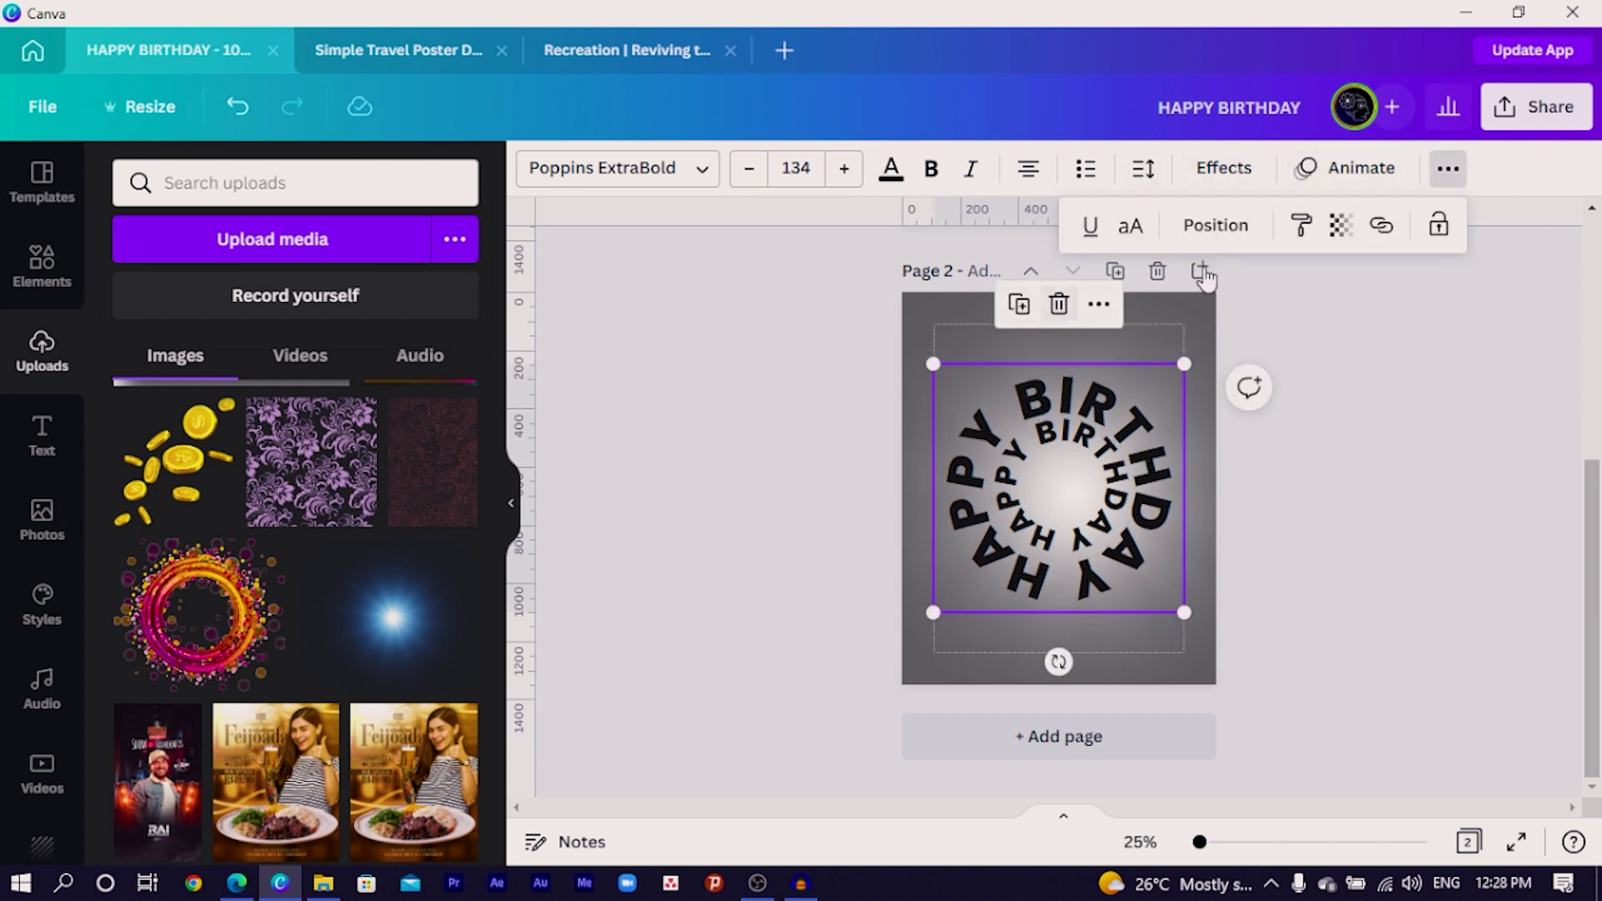
left_click(1187, 242)
left_click(676, 607)
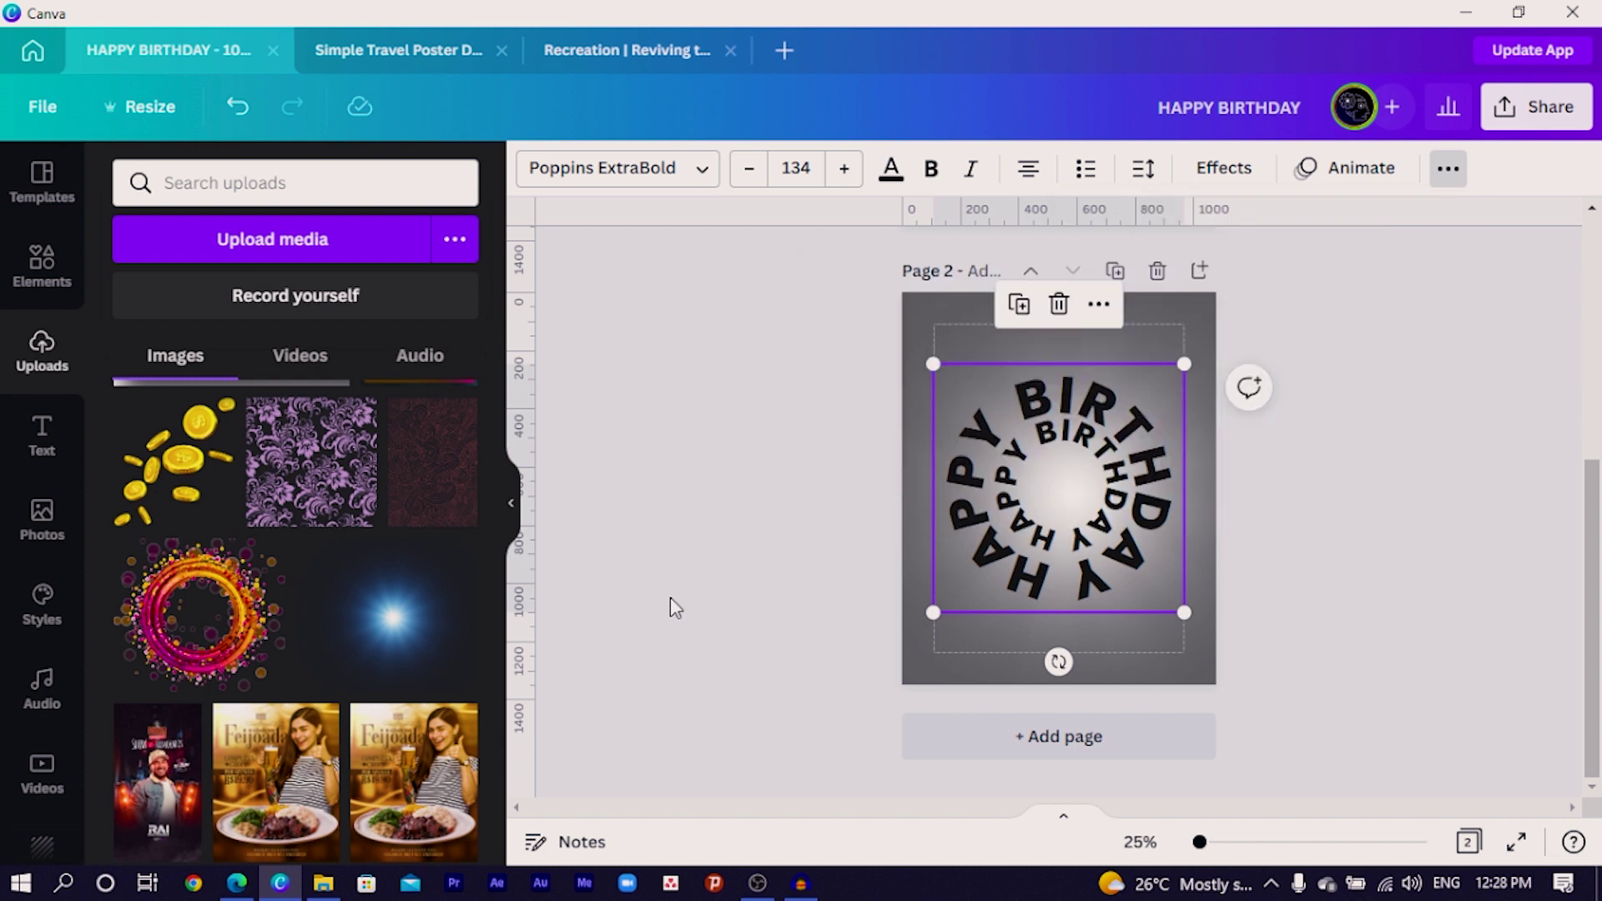
left_click(1053, 538)
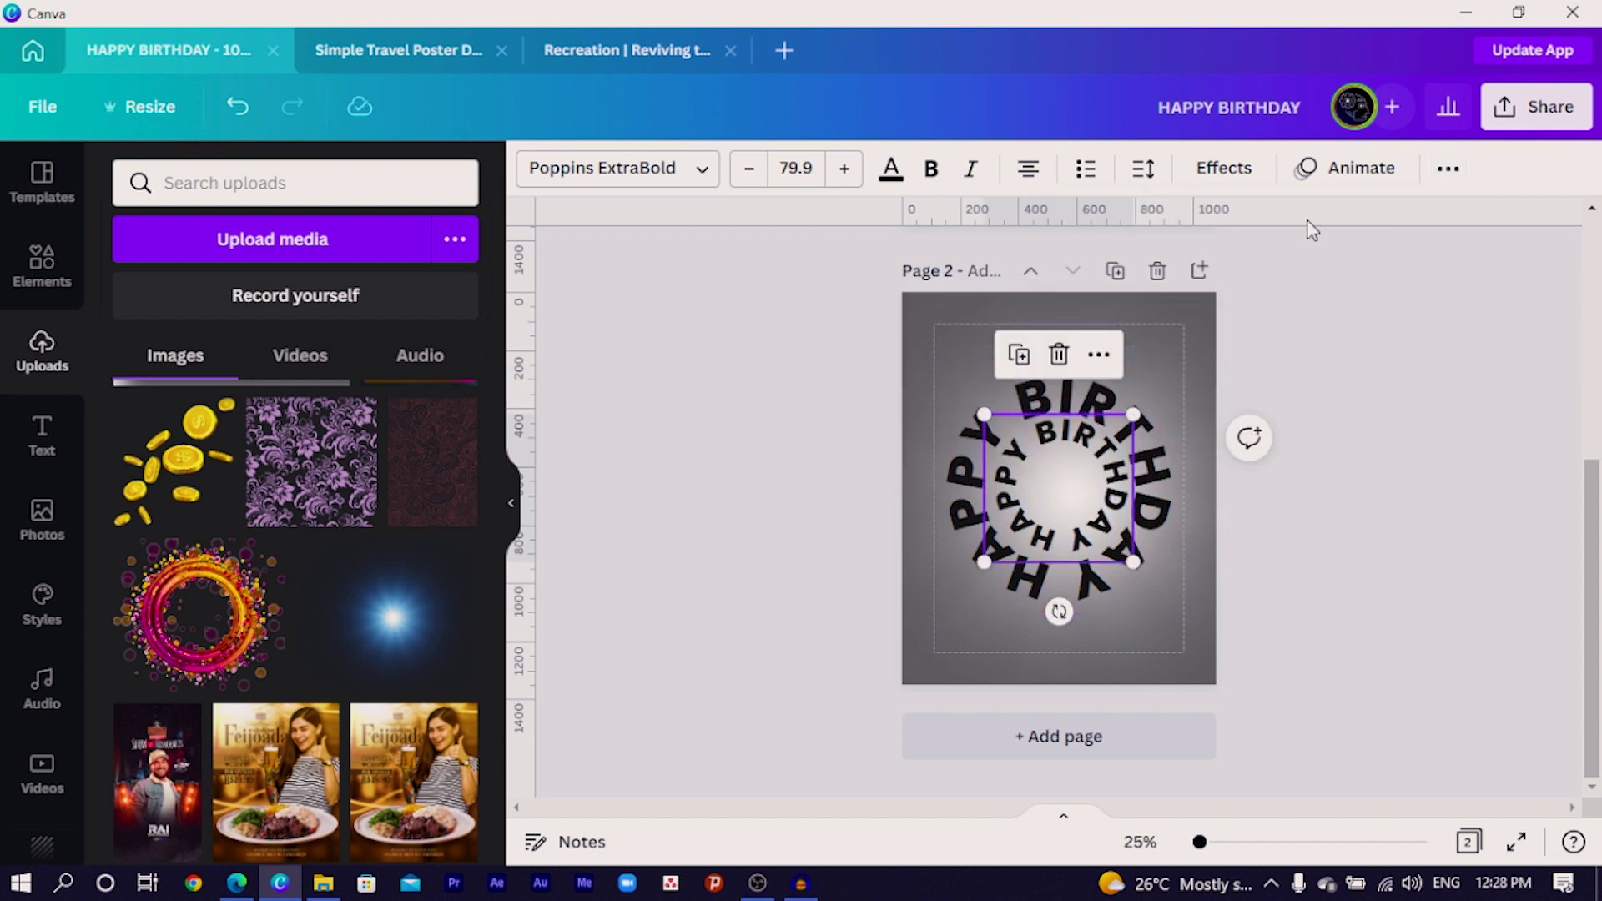
left_click(1448, 168)
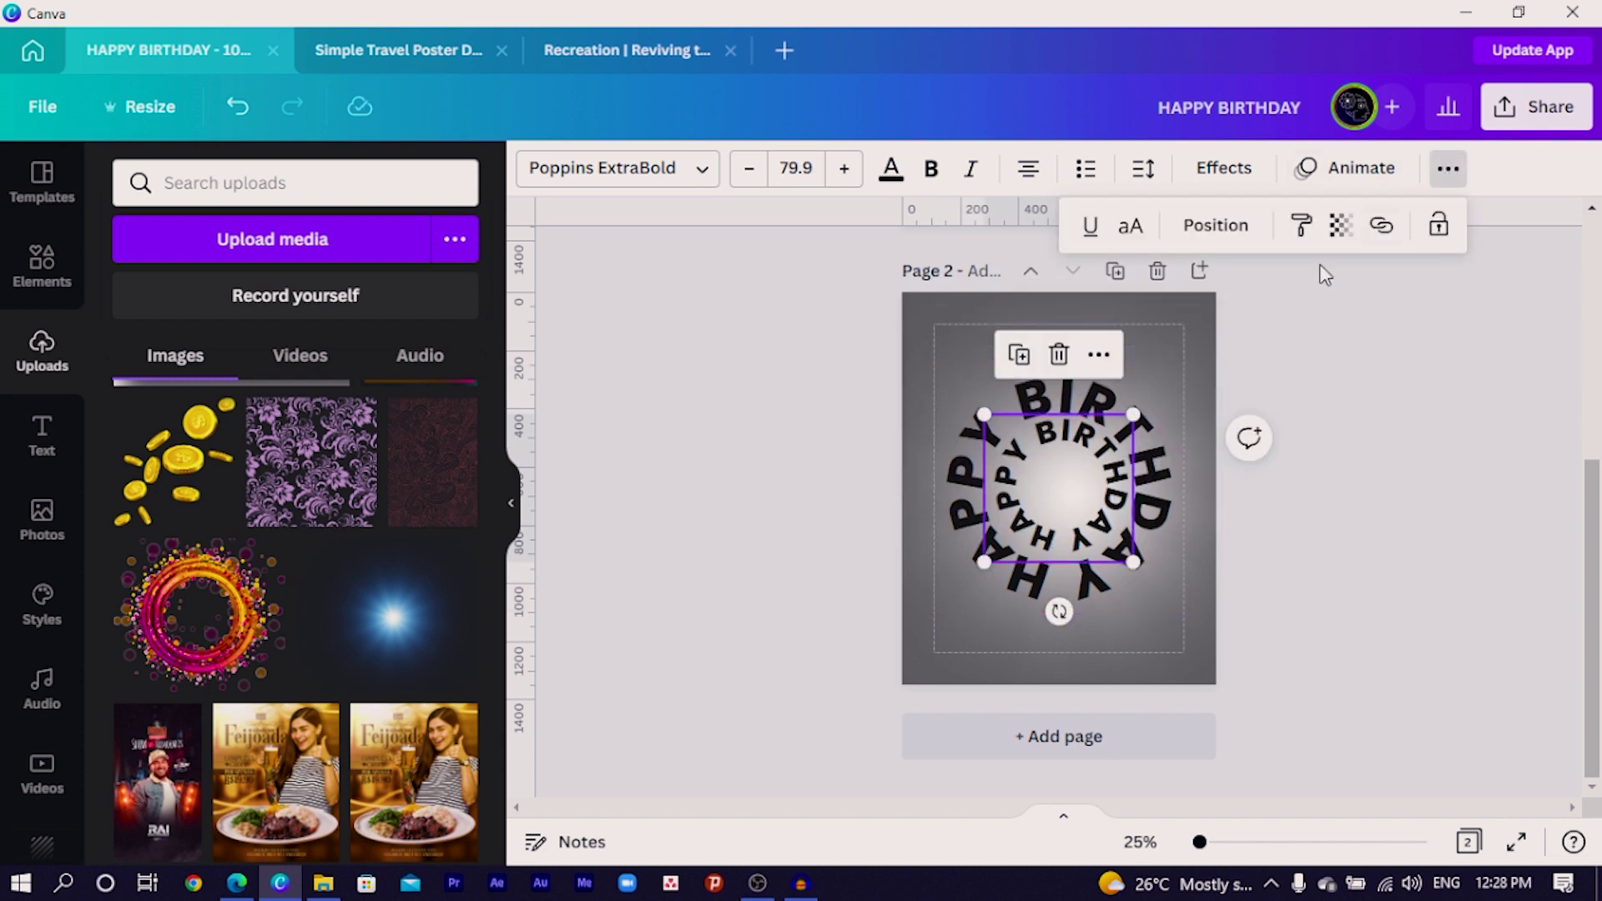
left_click(1216, 224)
left_click(918, 547)
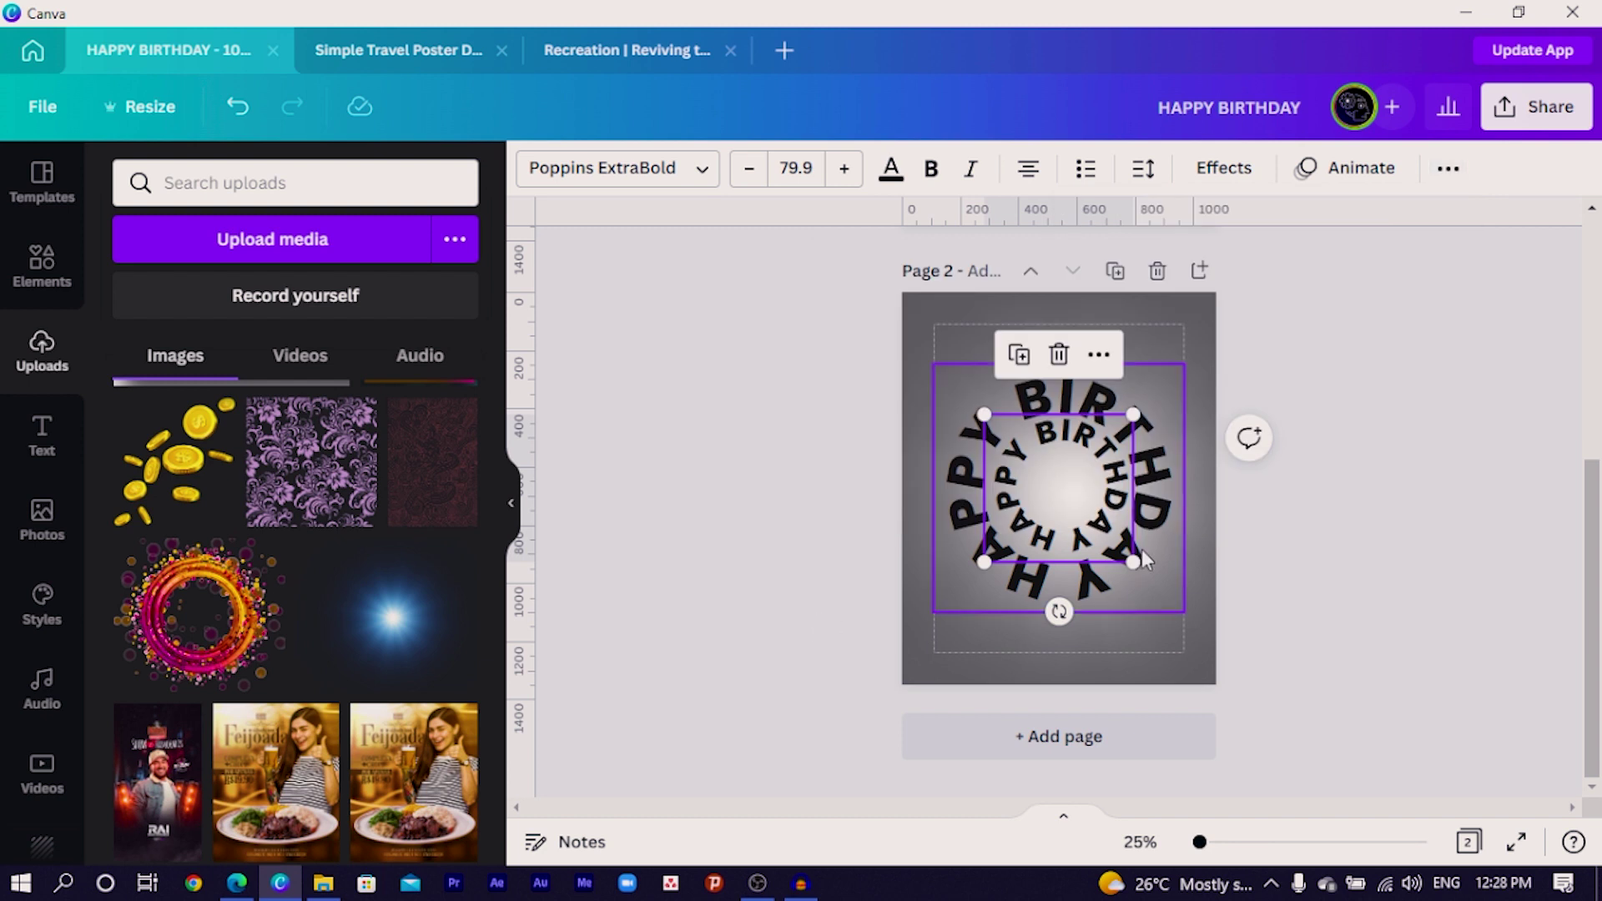
left_click(785, 467)
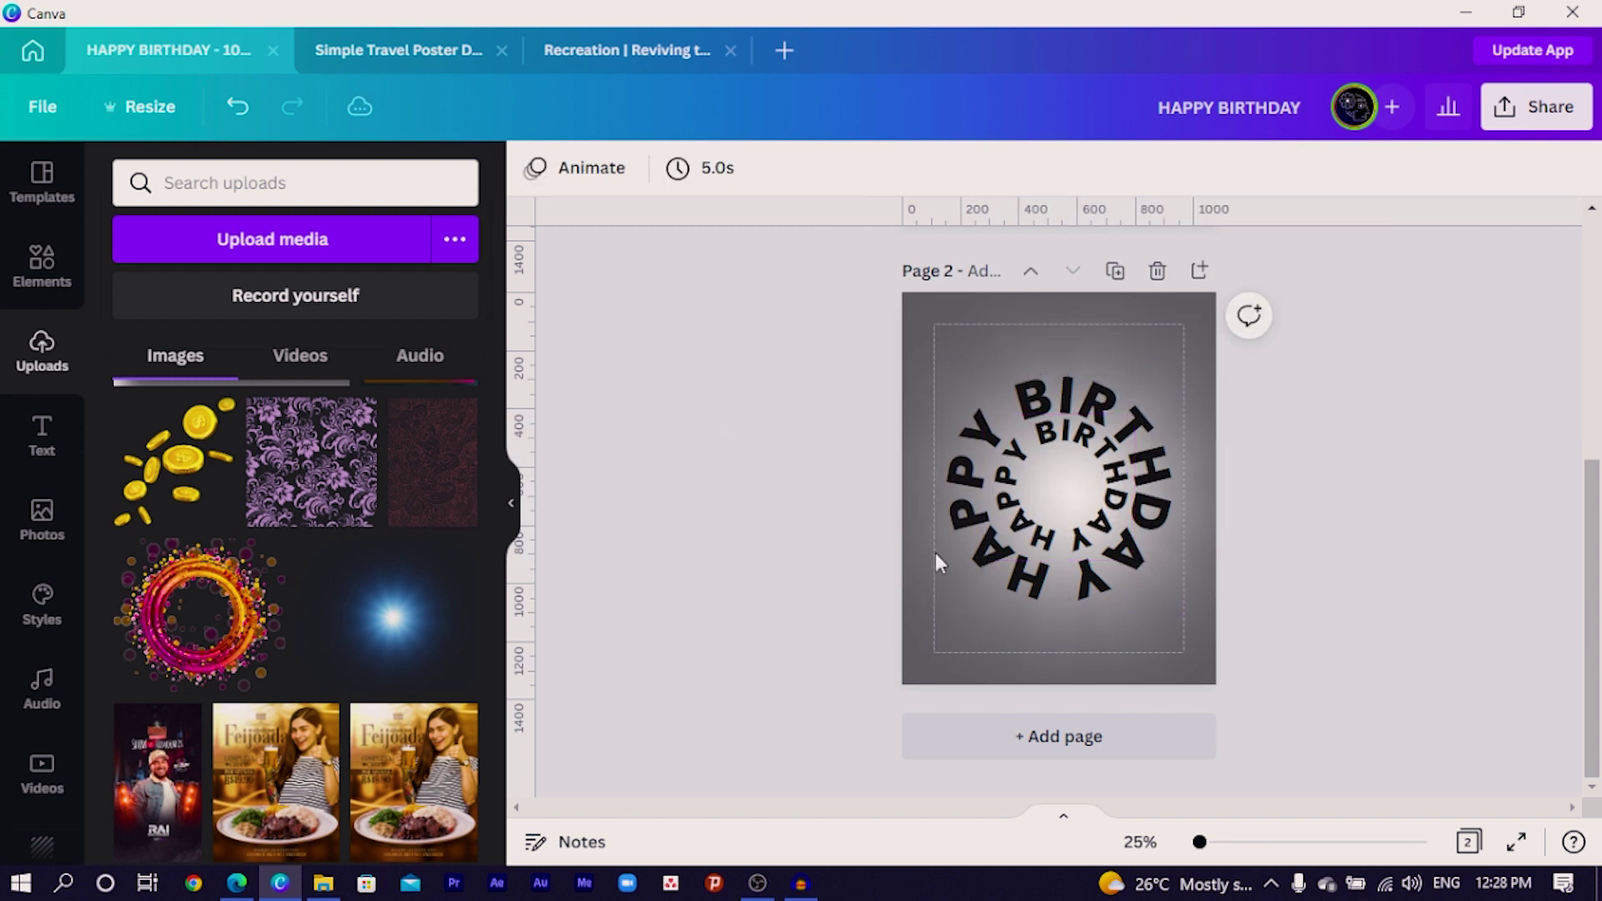
left_click(1039, 519)
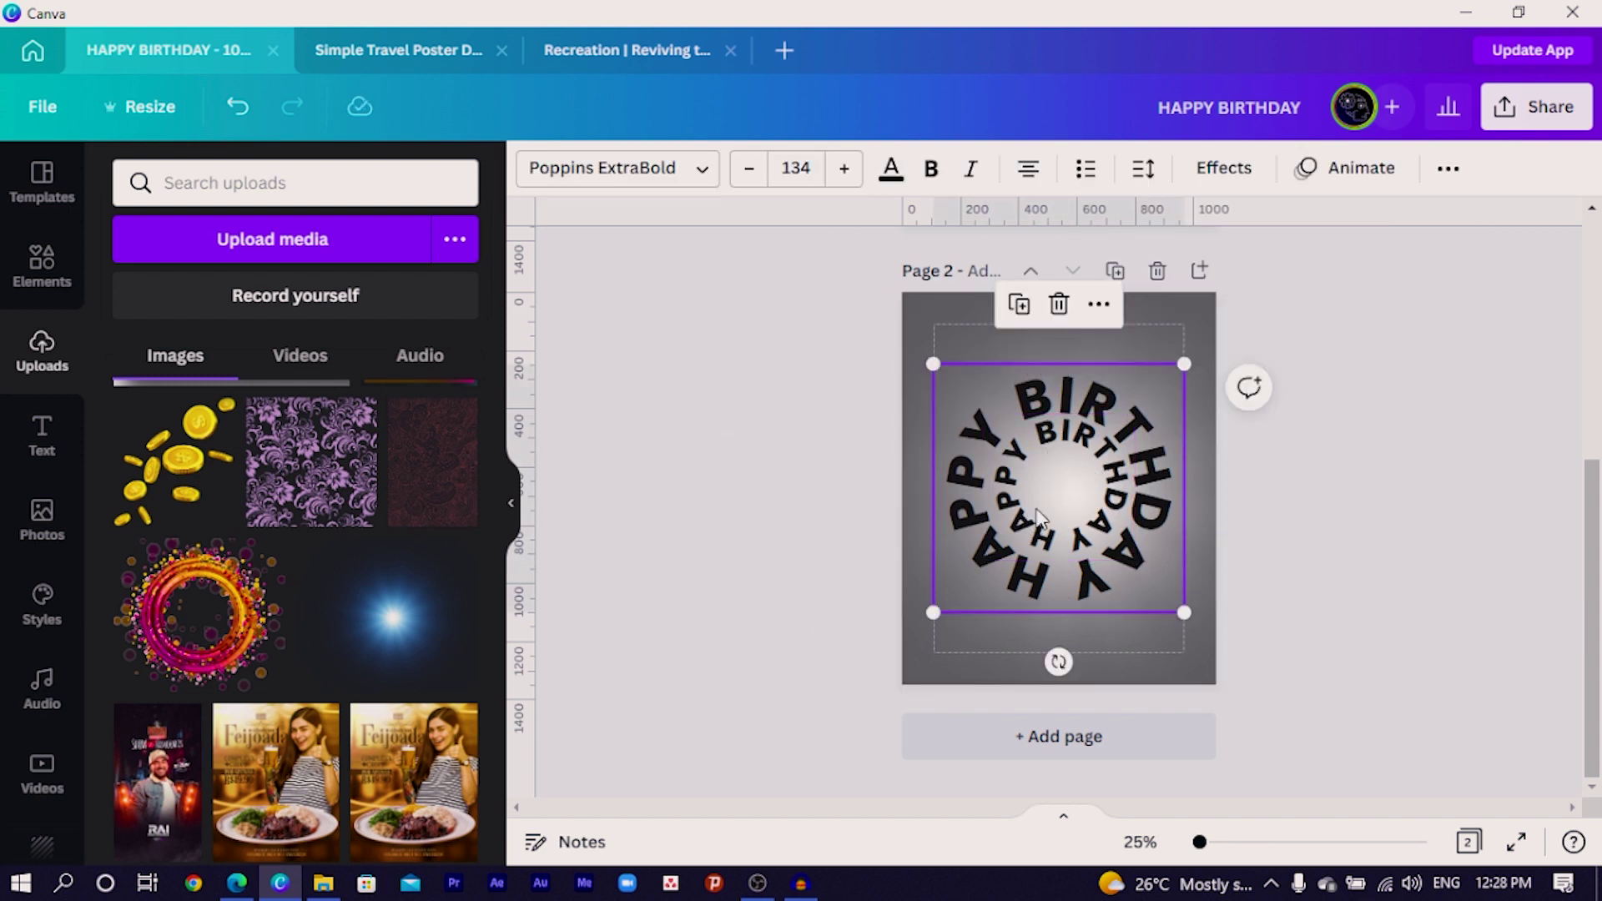
left_click(843, 561)
- Rotate the larger HAPPY BIRTHDAY ring clockwise to offset its words from the inner ring, and recenter it around that ring
left_click(1035, 576)
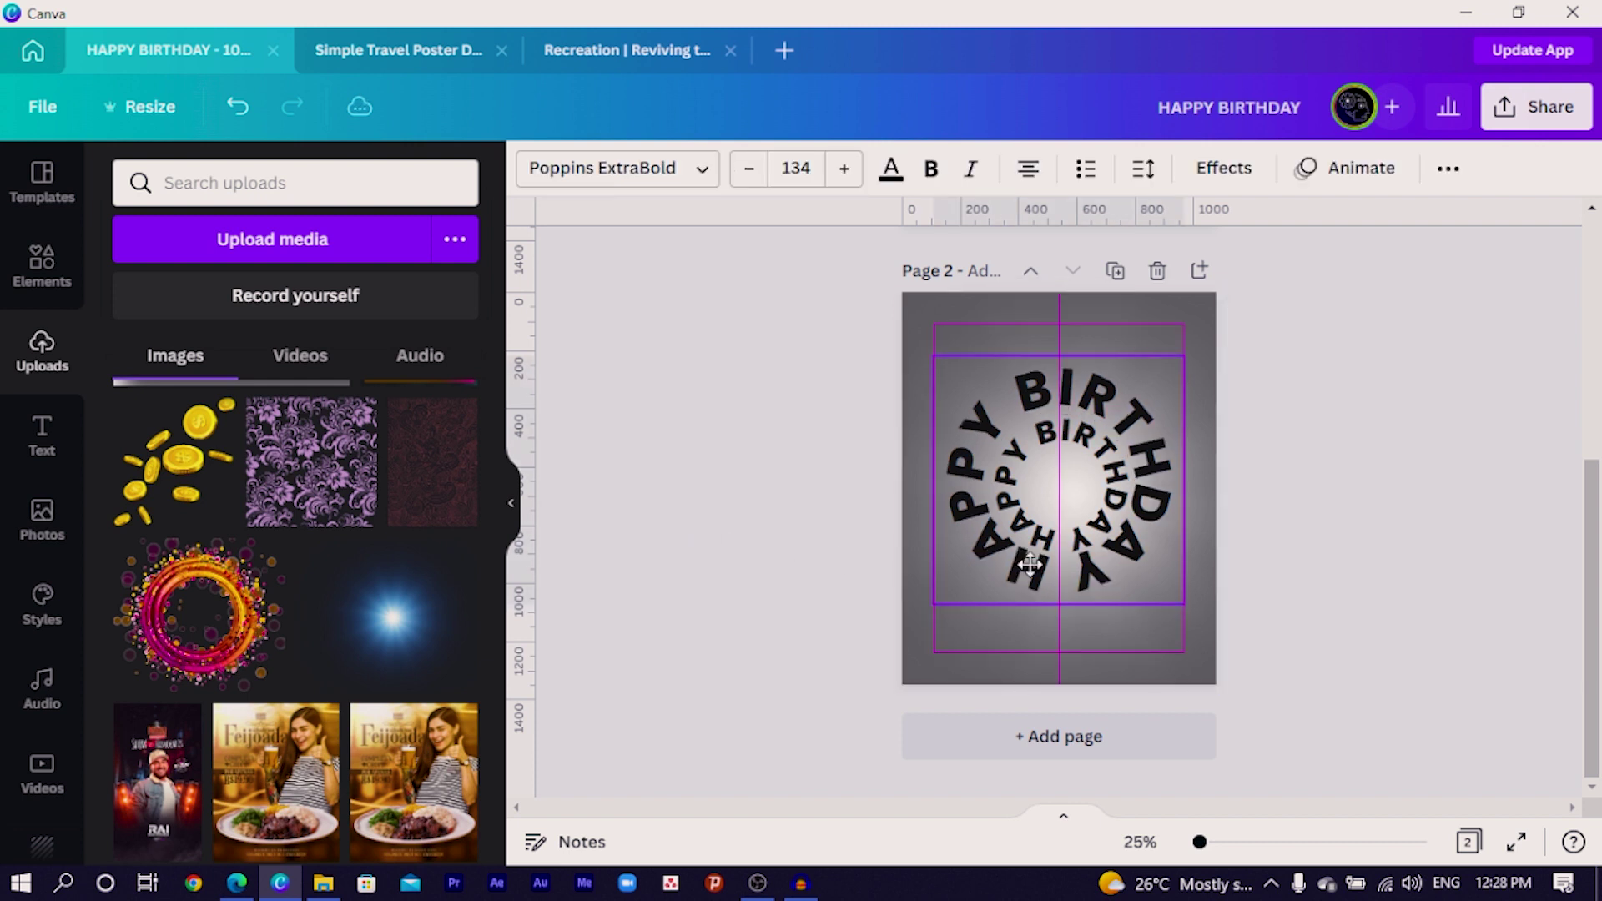
left_click_drag(1032, 565, 1033, 567)
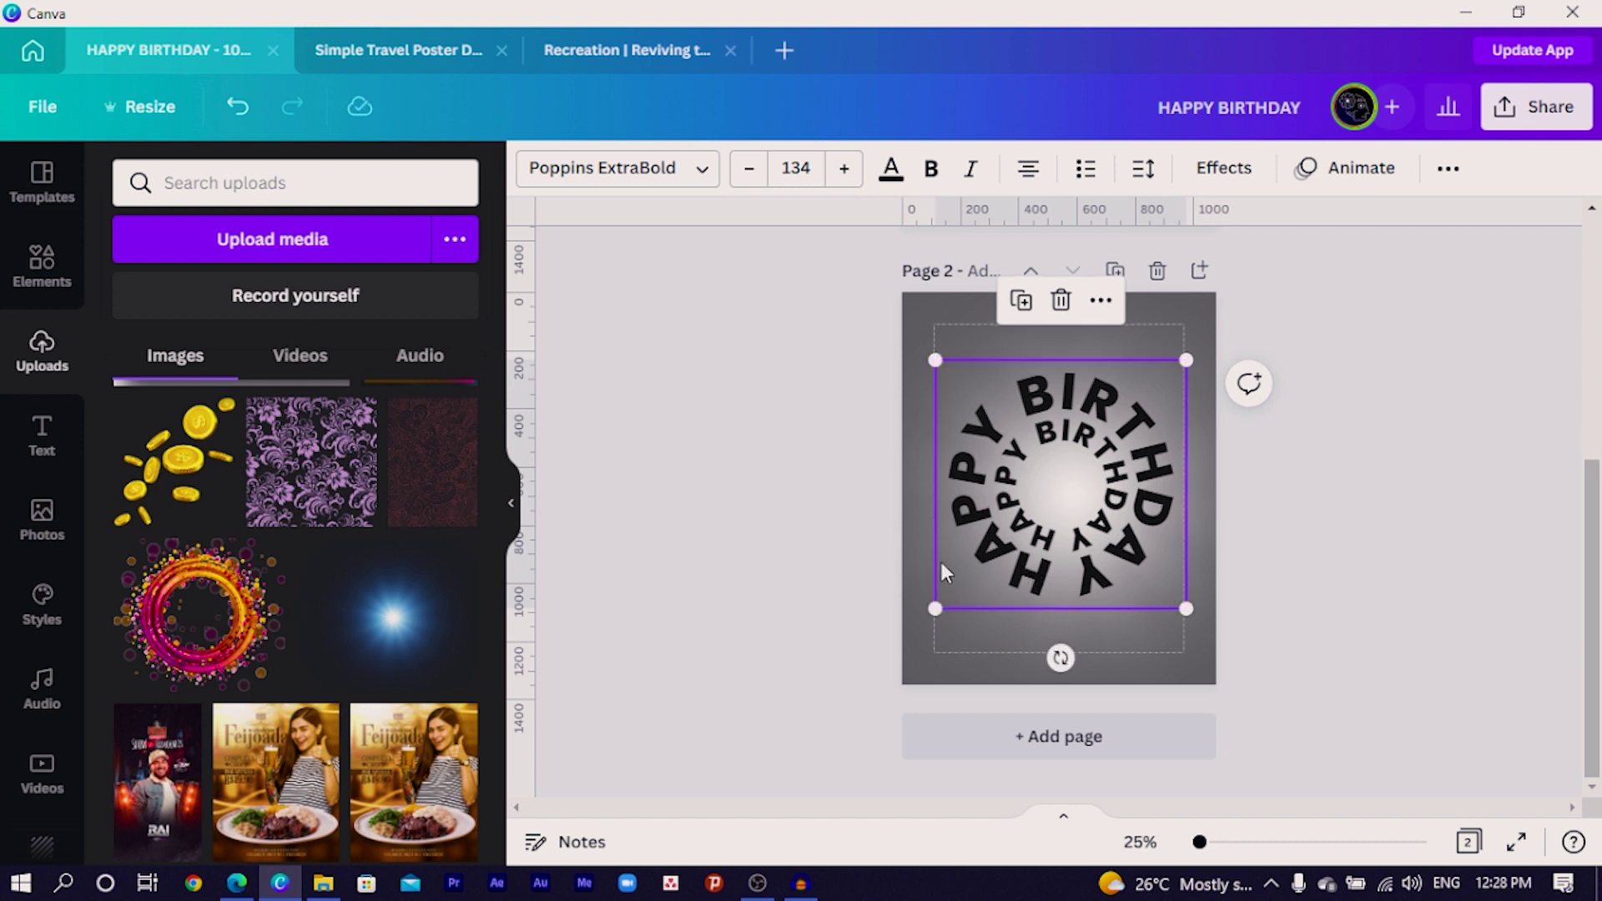
left_click_drag(1060, 658, 951, 618)
left_click_drag(1005, 564, 1002, 565)
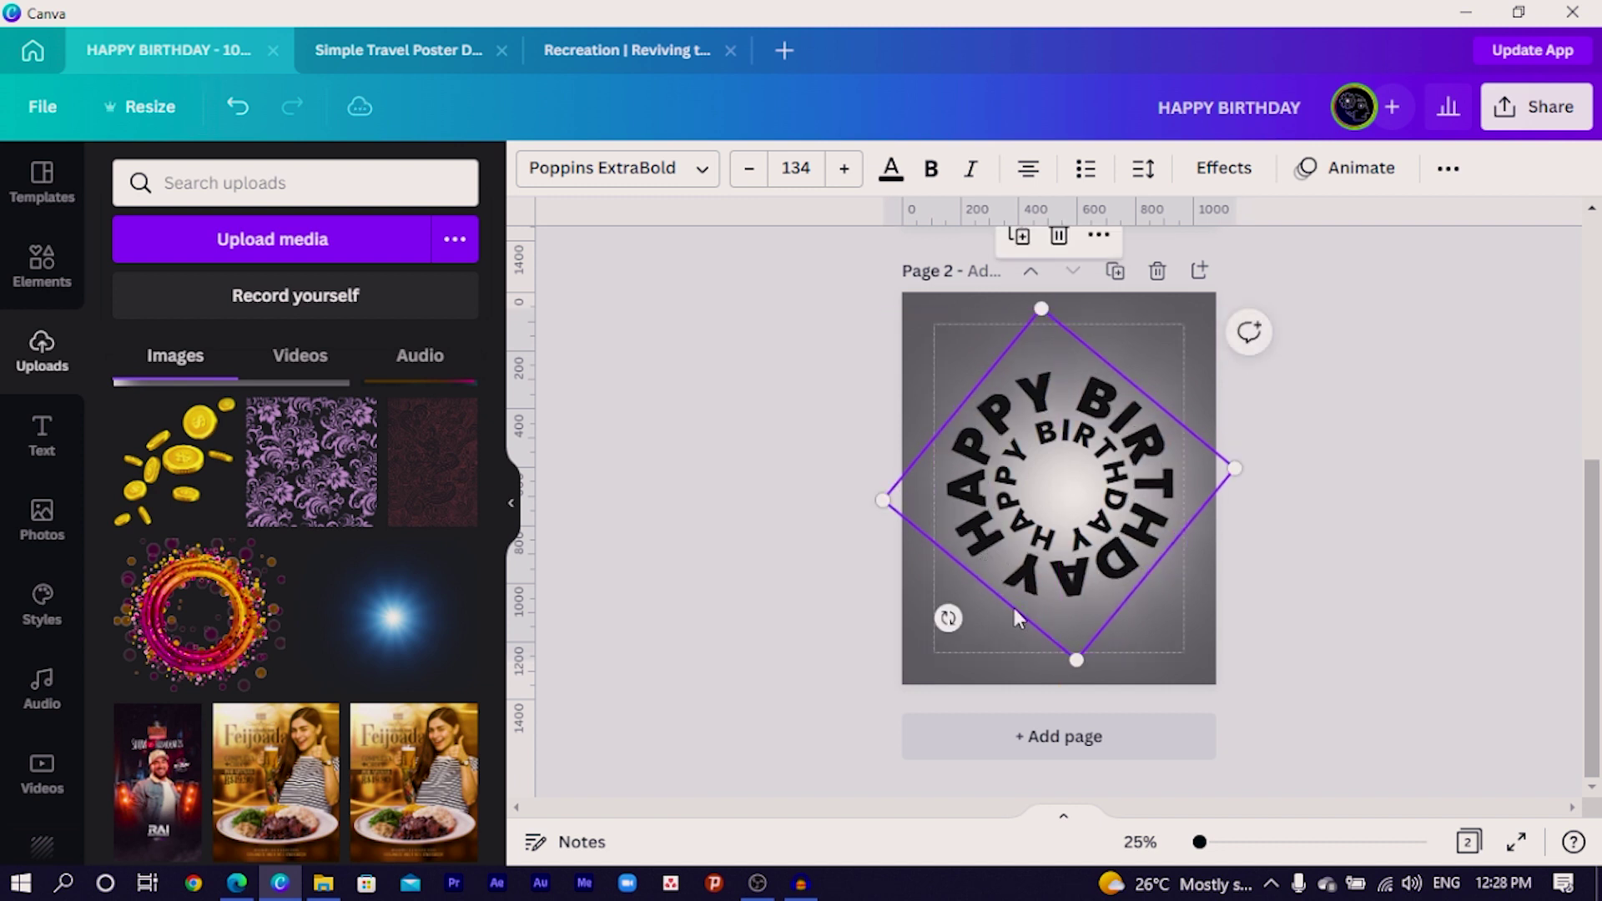
- Duplicate the rotated ring, enlarge the copy to font size 218 around the others, and rotate it so its words are offset
left_click_drag(1080, 663, 1087, 769)
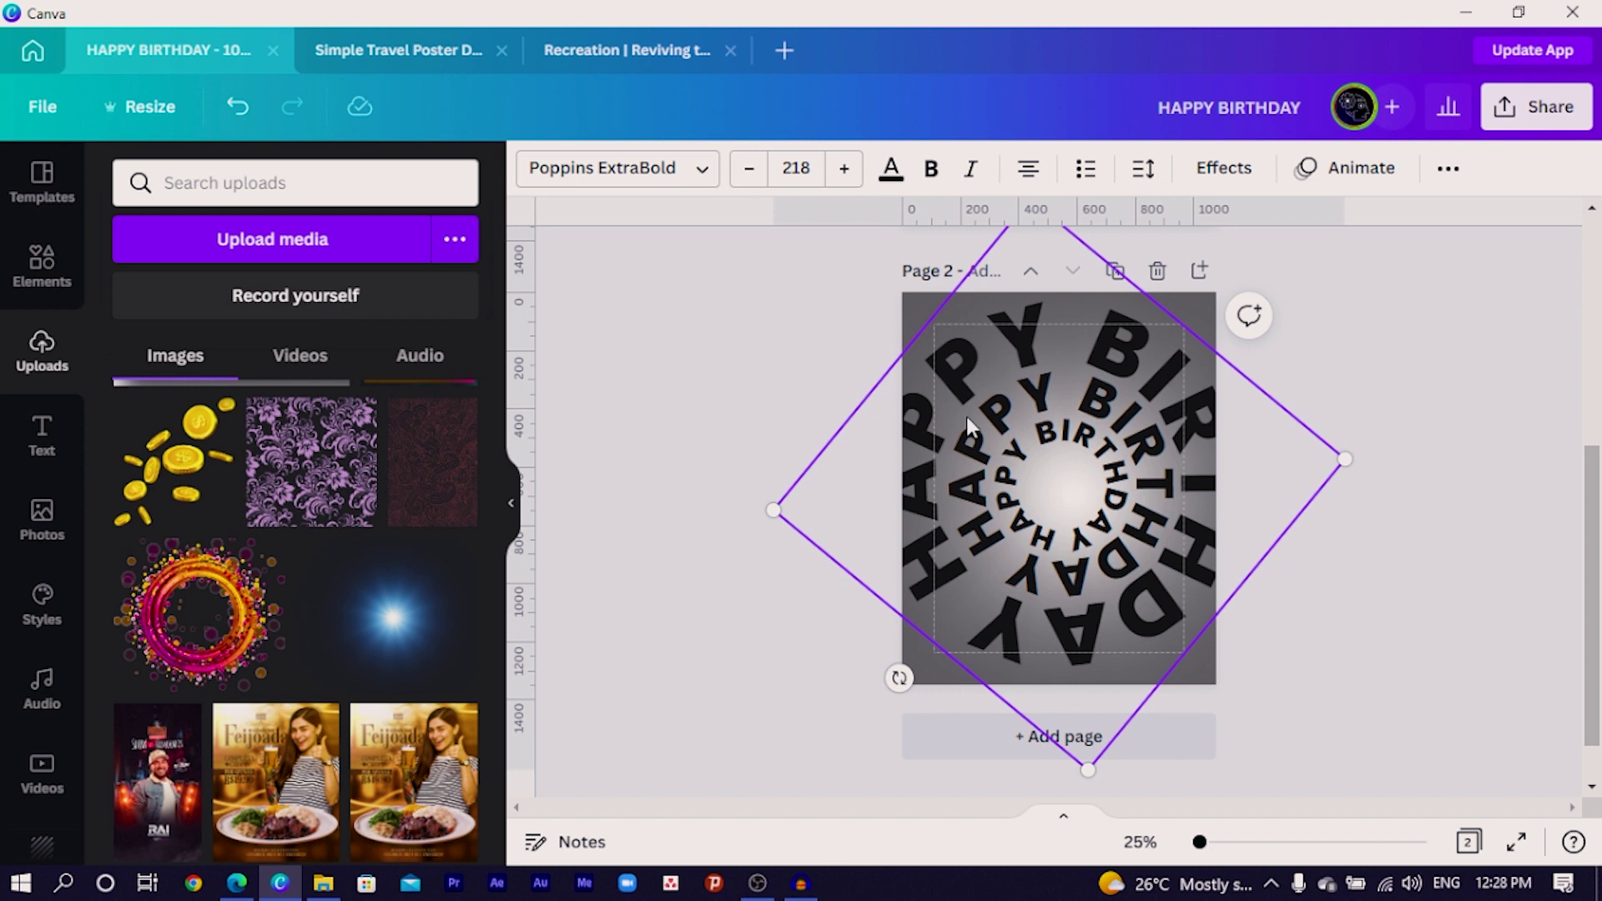
left_click(1044, 609)
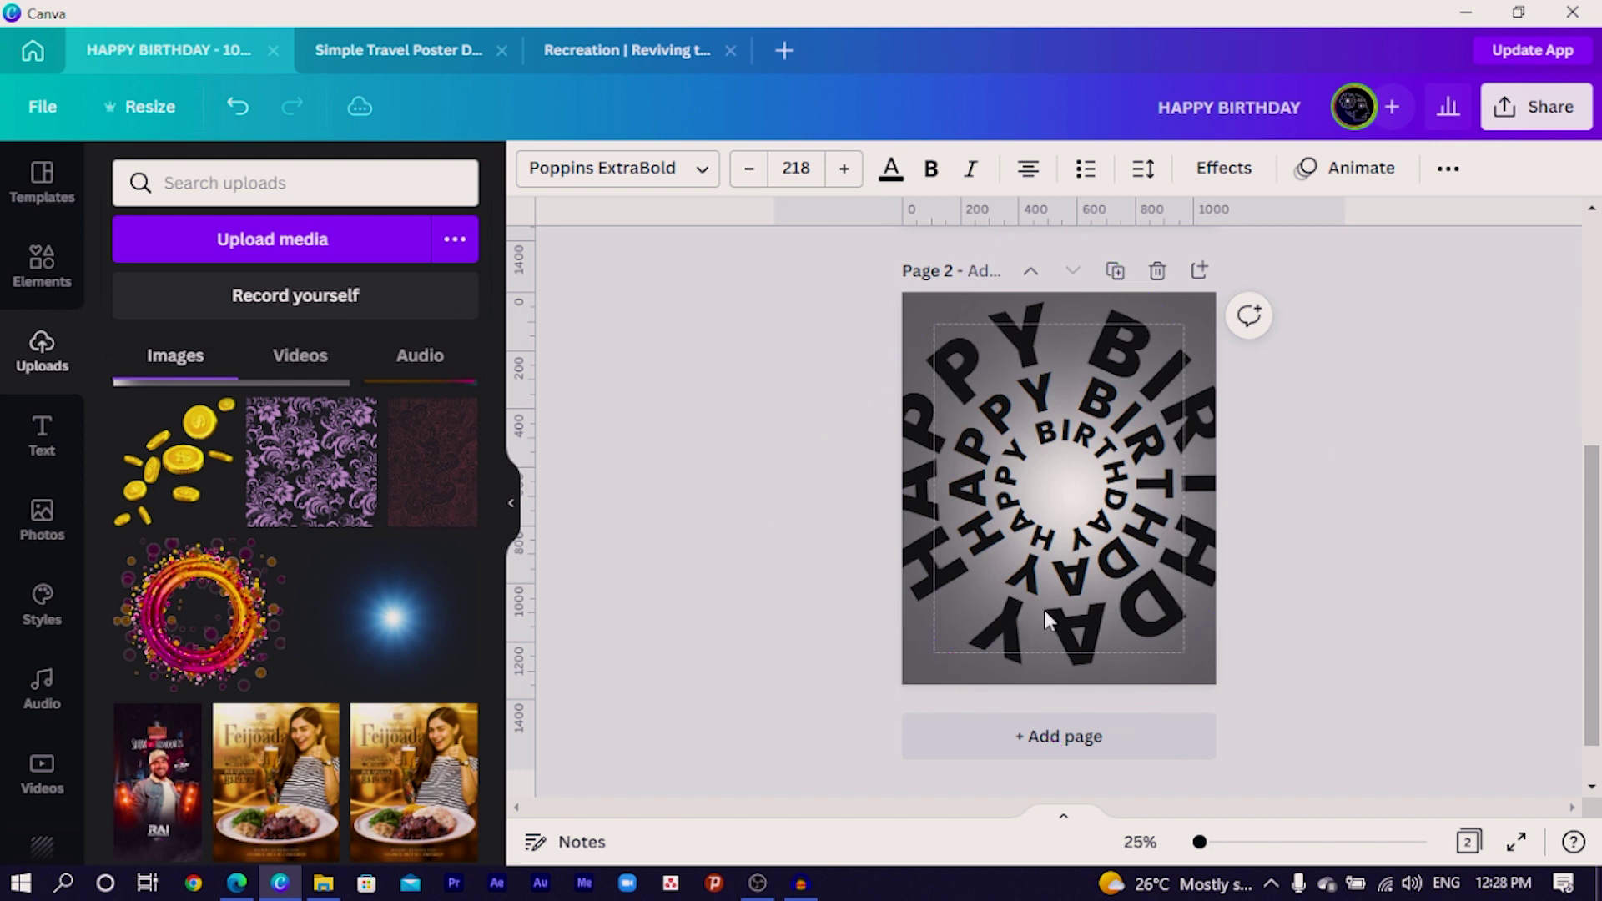
left_click(1089, 696)
left_click_drag(901, 681, 1155, 541)
left_click(619, 354)
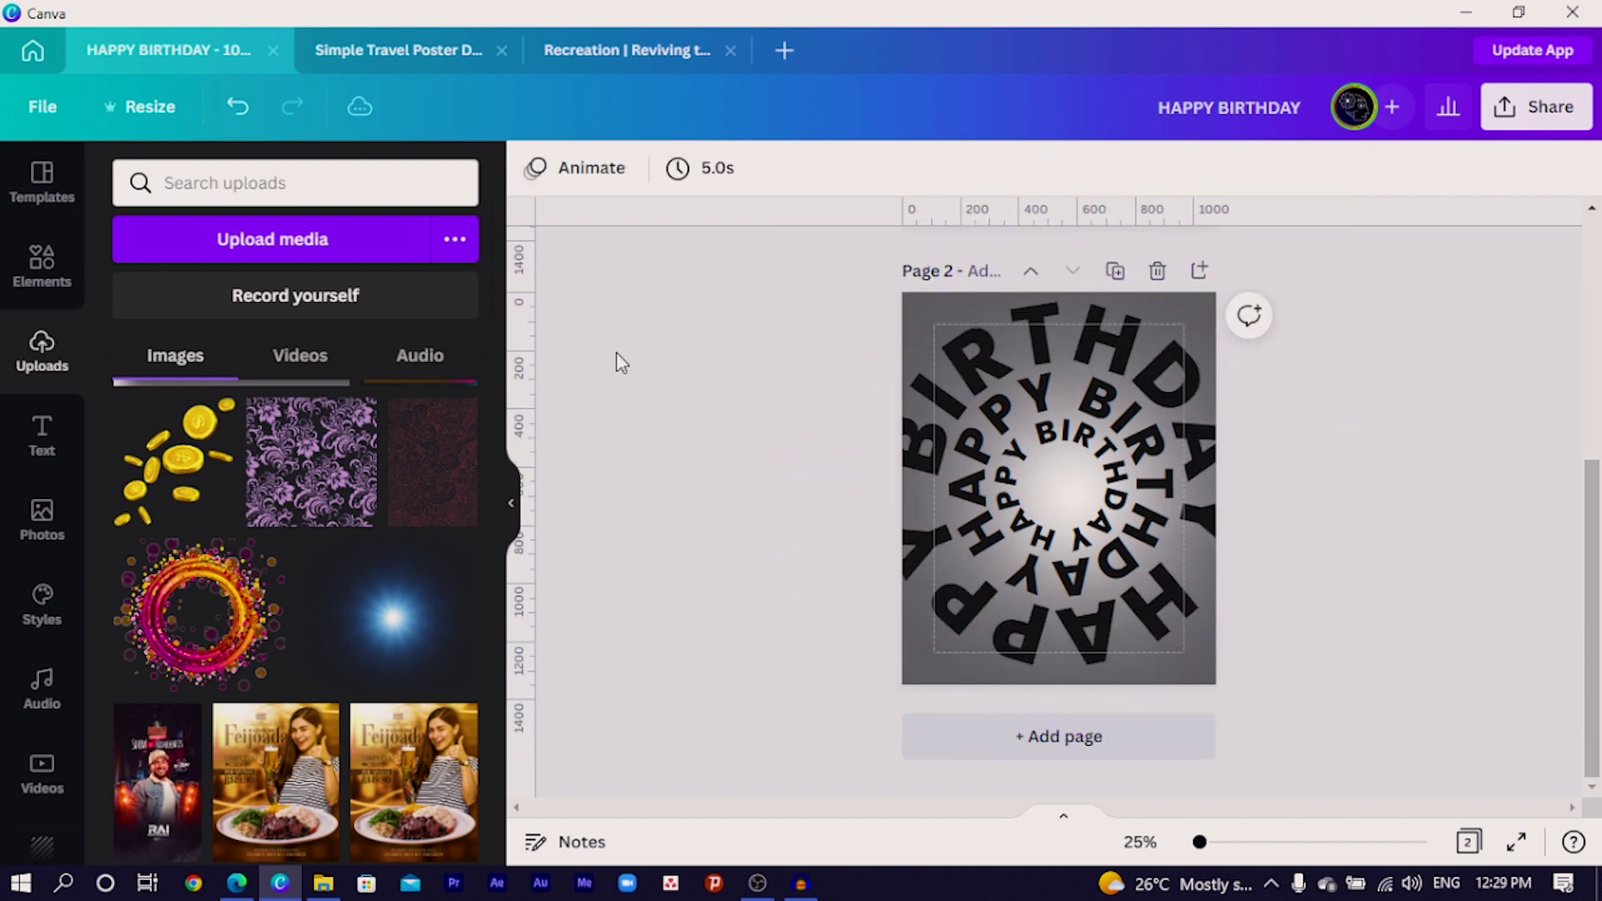
- Select the three concentric HAPPY BIRTHDAY rings and group them into one object
left_click_drag(964, 457, 1154, 551)
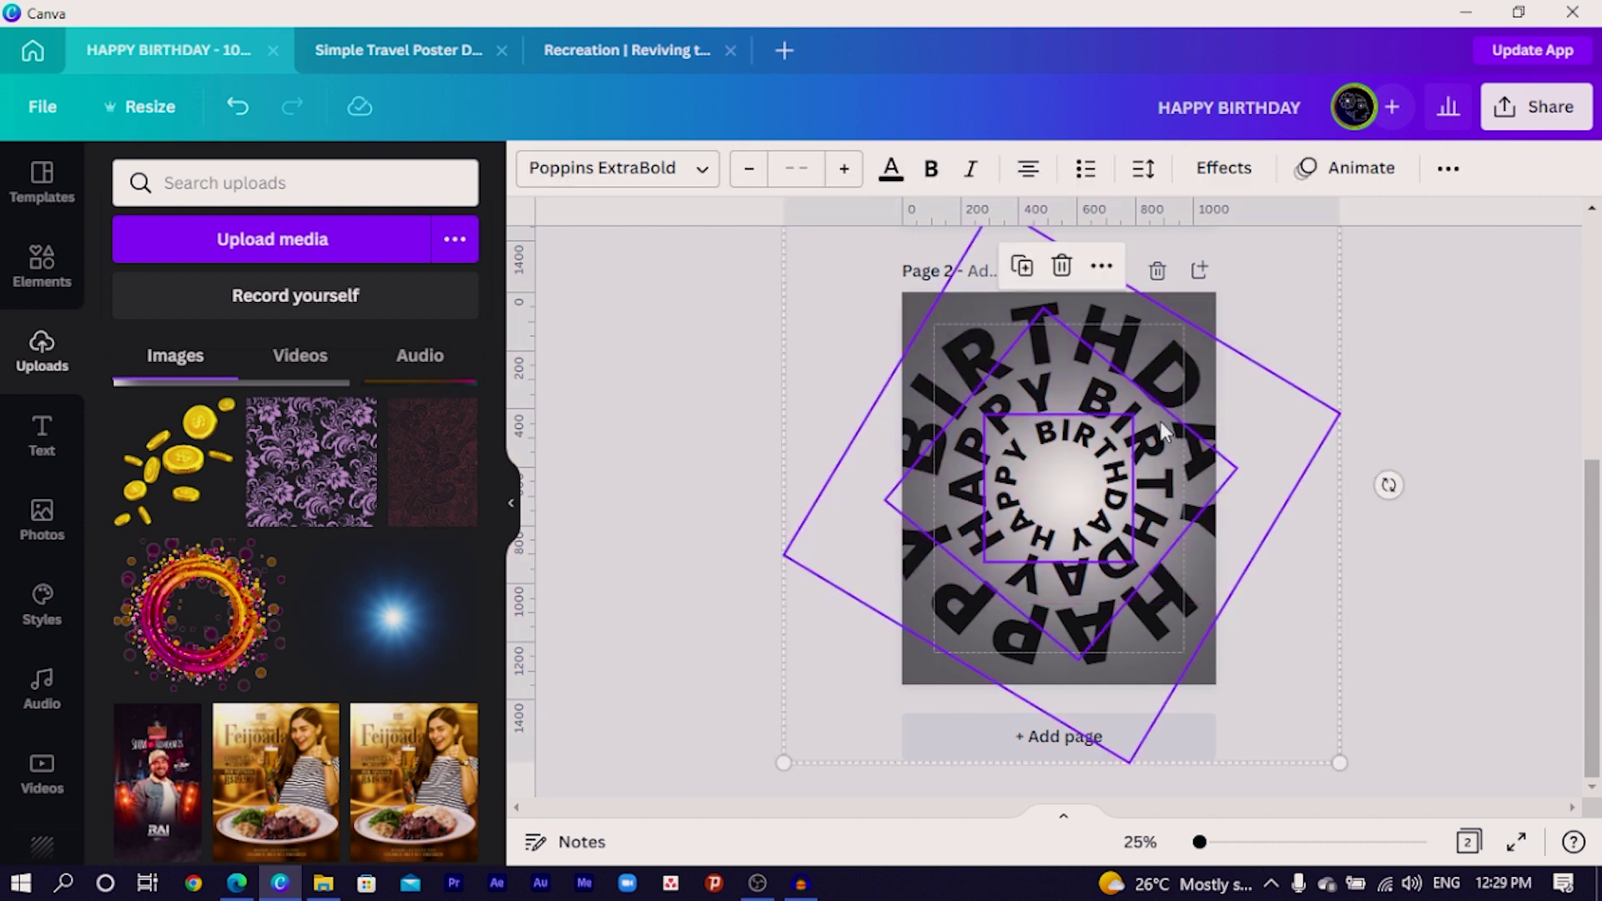
key("ctrl+g")
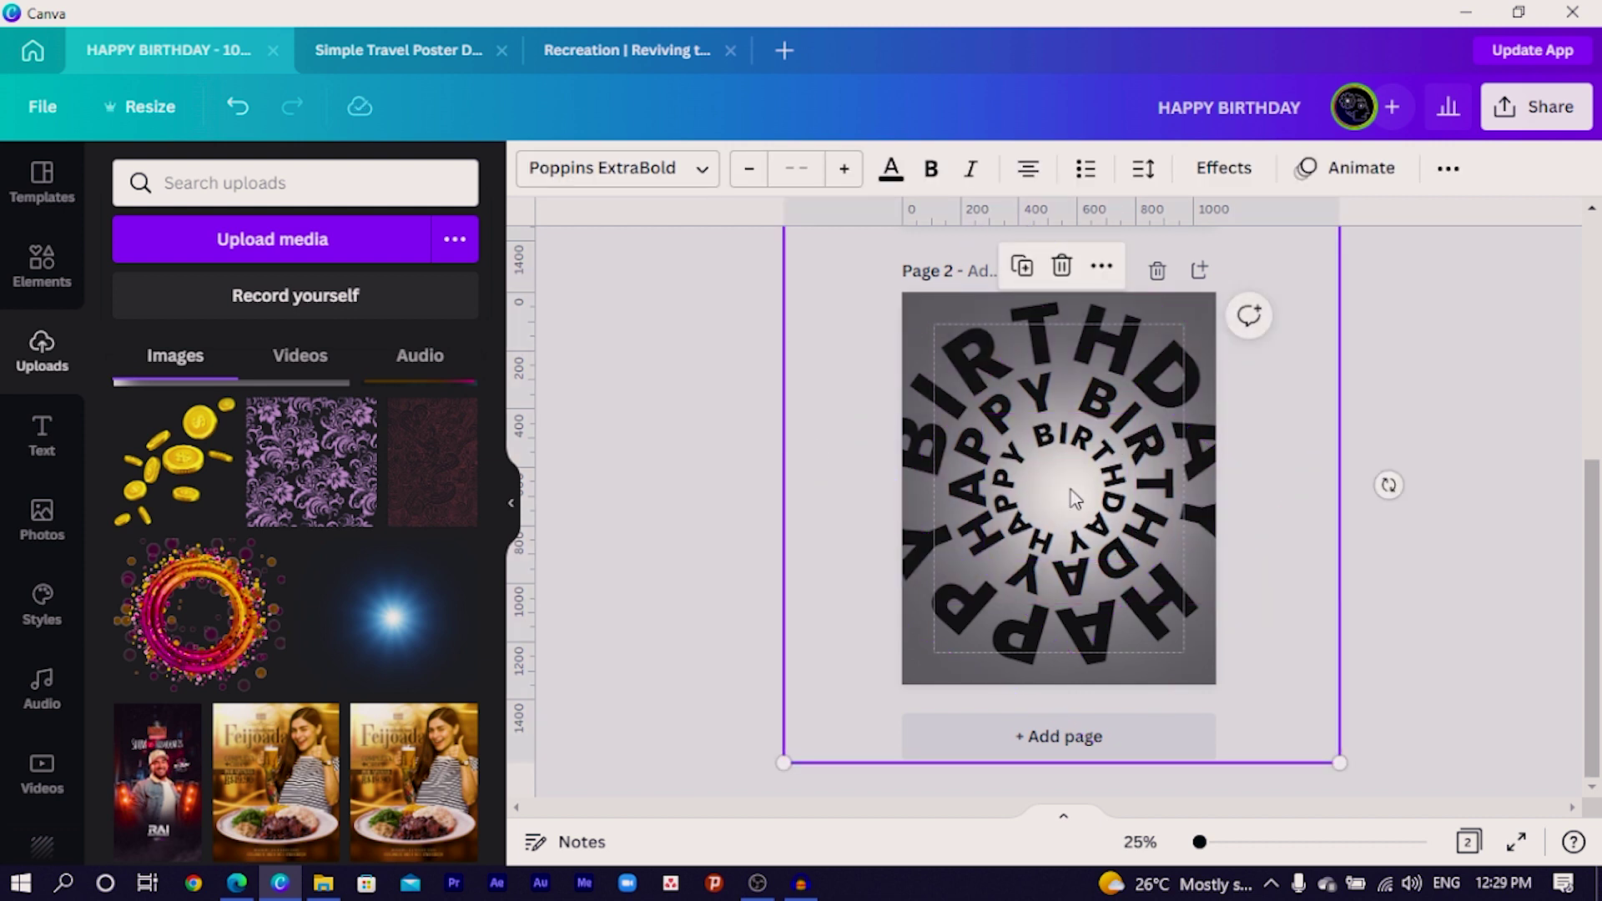
left_click(719, 493)
left_click(1065, 492)
left_click(1064, 492)
left_click(1064, 493)
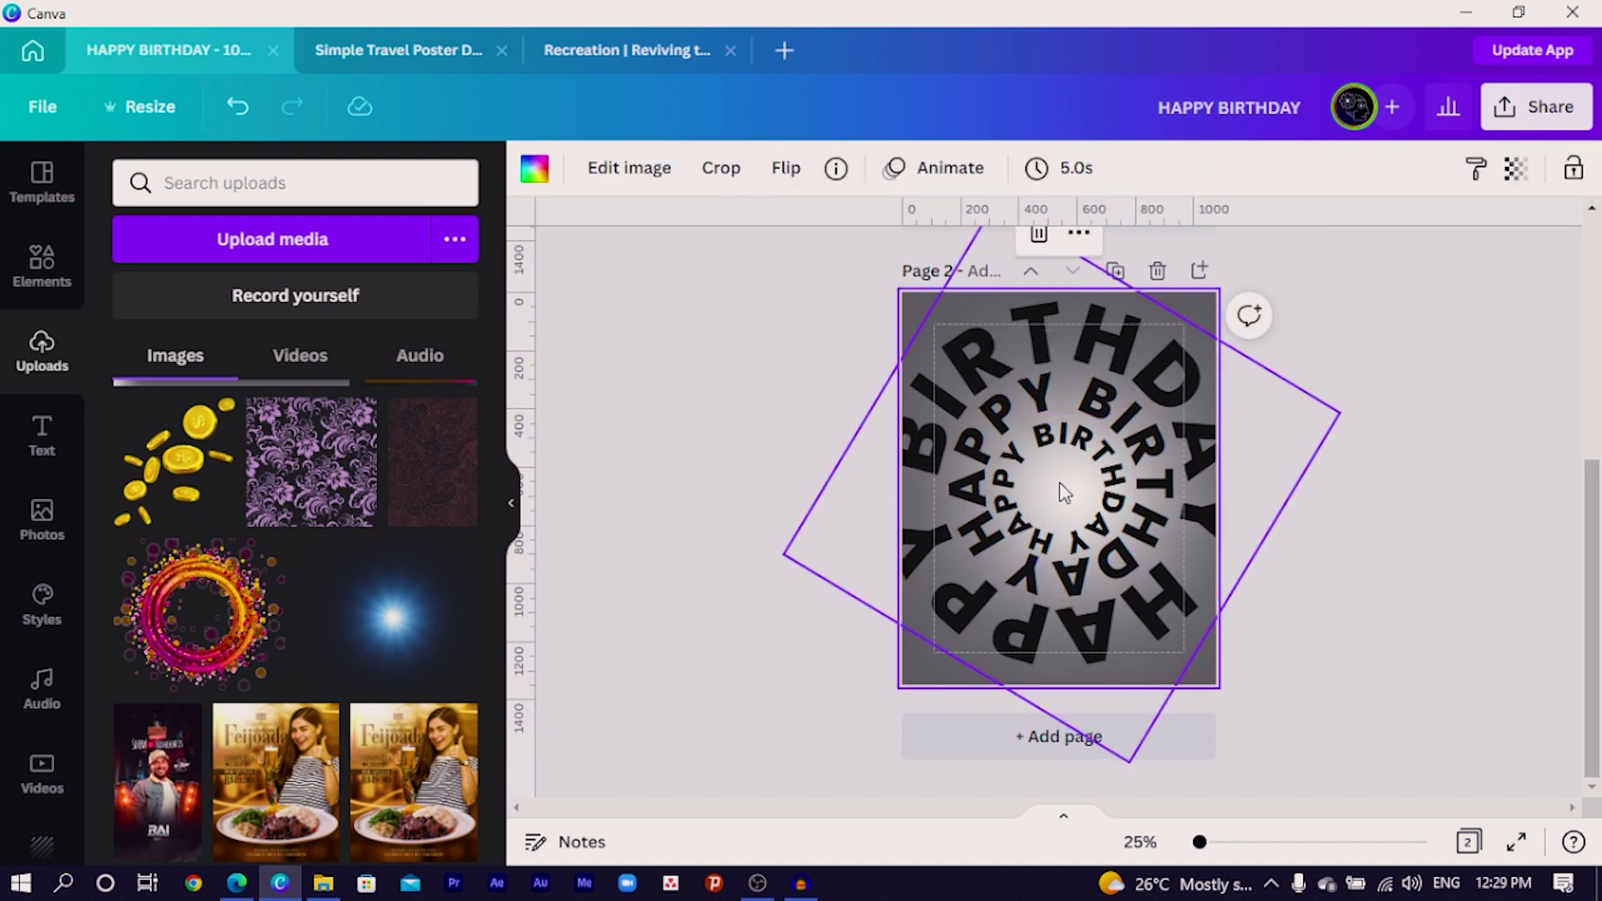
left_click(1064, 493)
left_click(1074, 489)
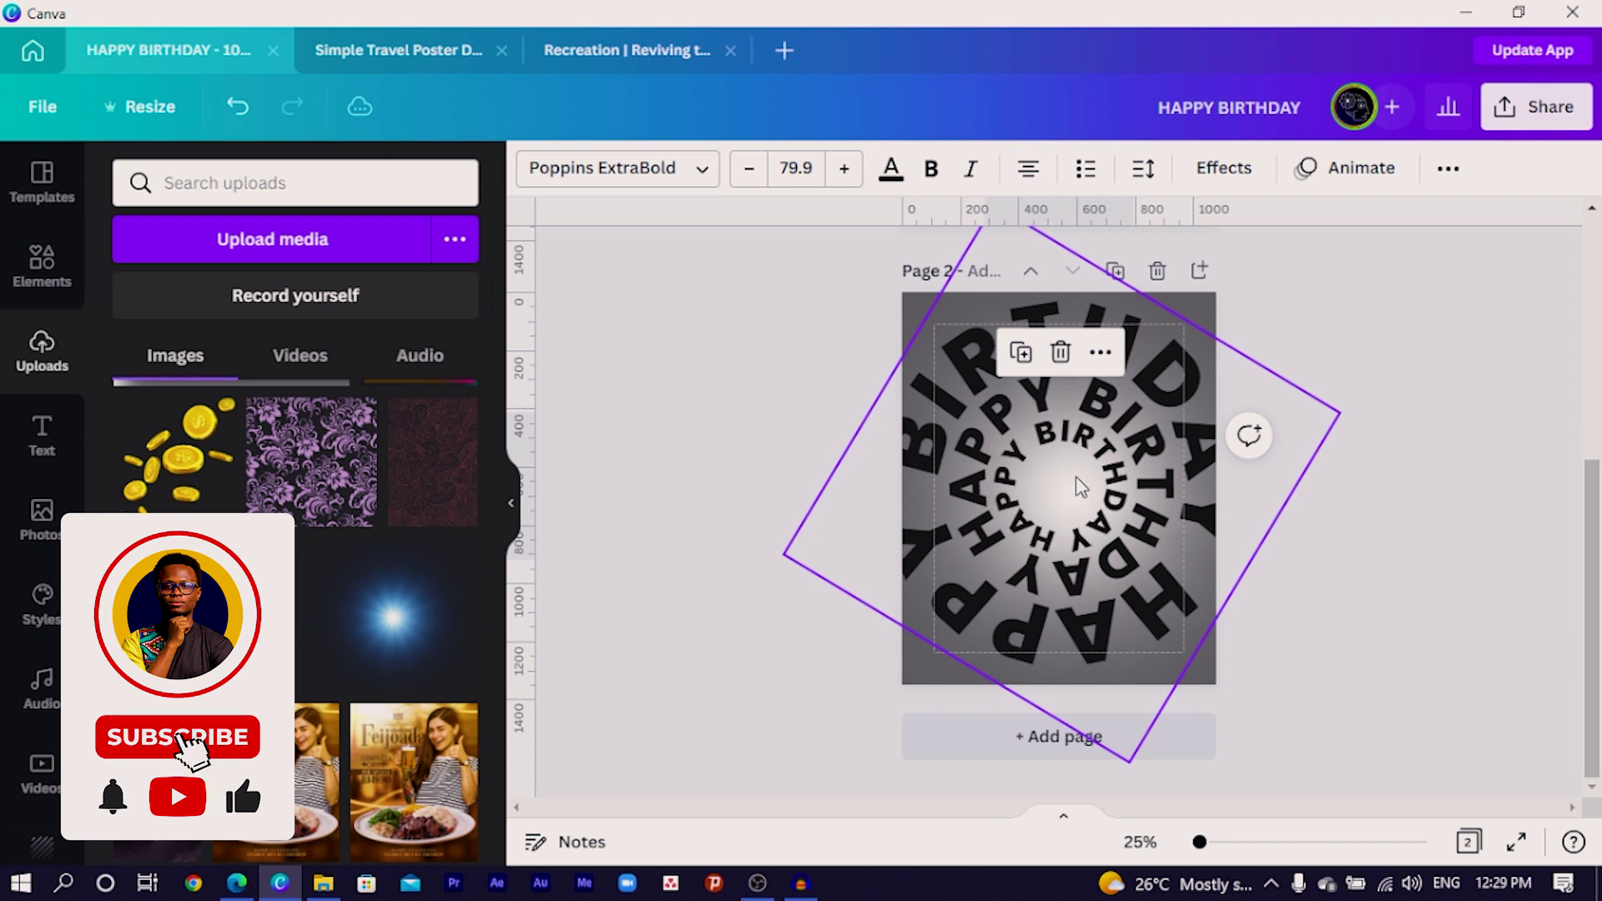
left_click_drag(772, 346, 1156, 555)
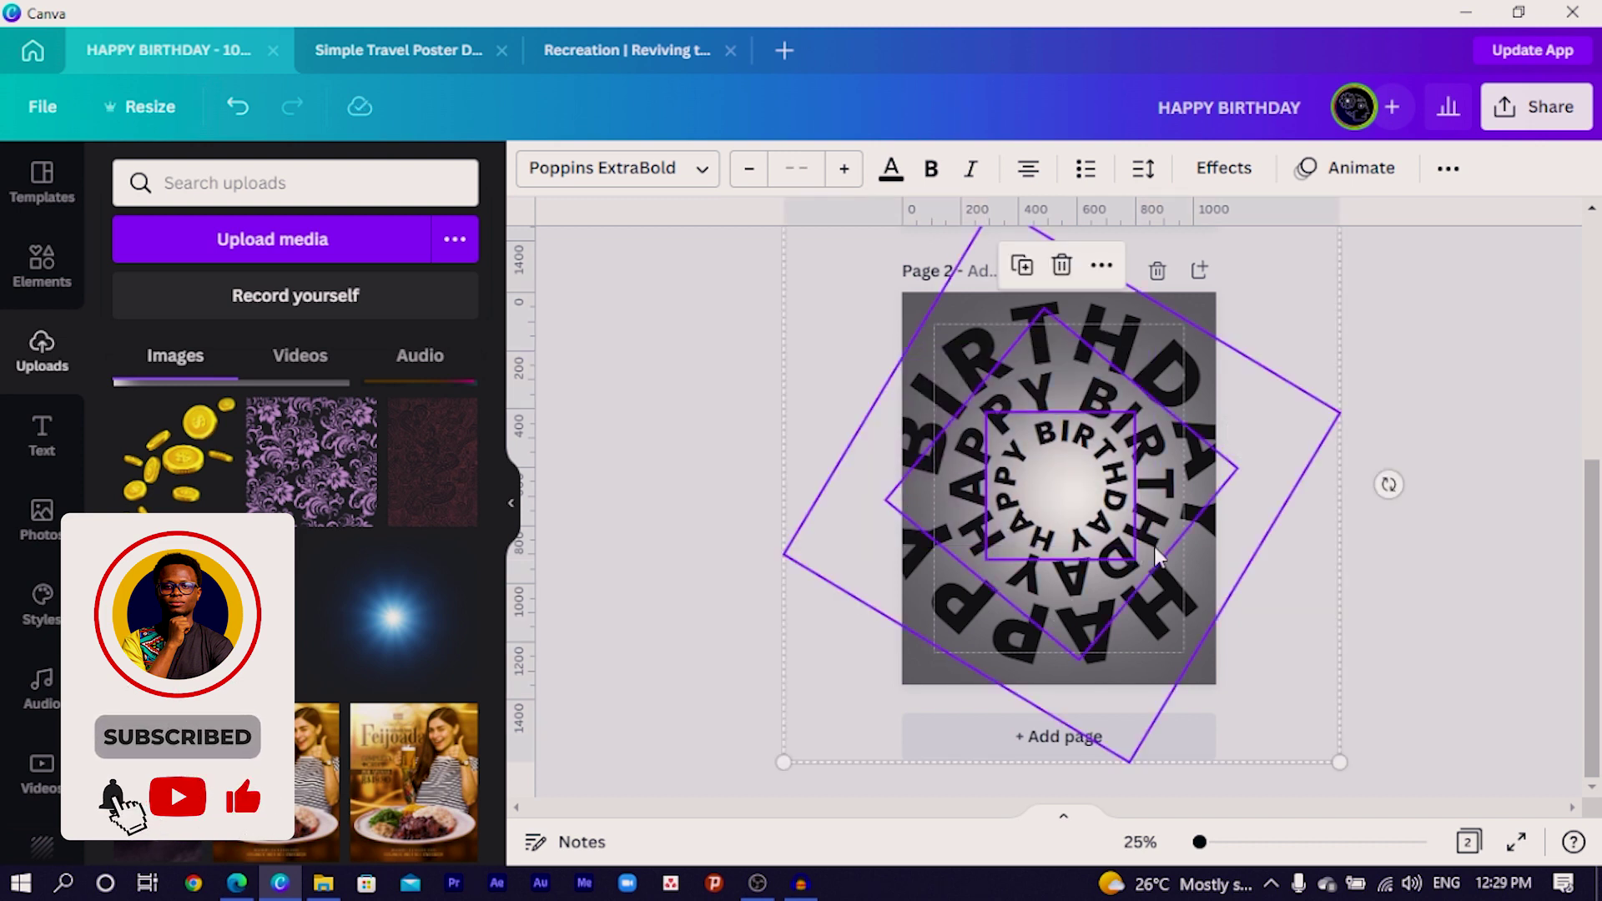
left_click(724, 495)
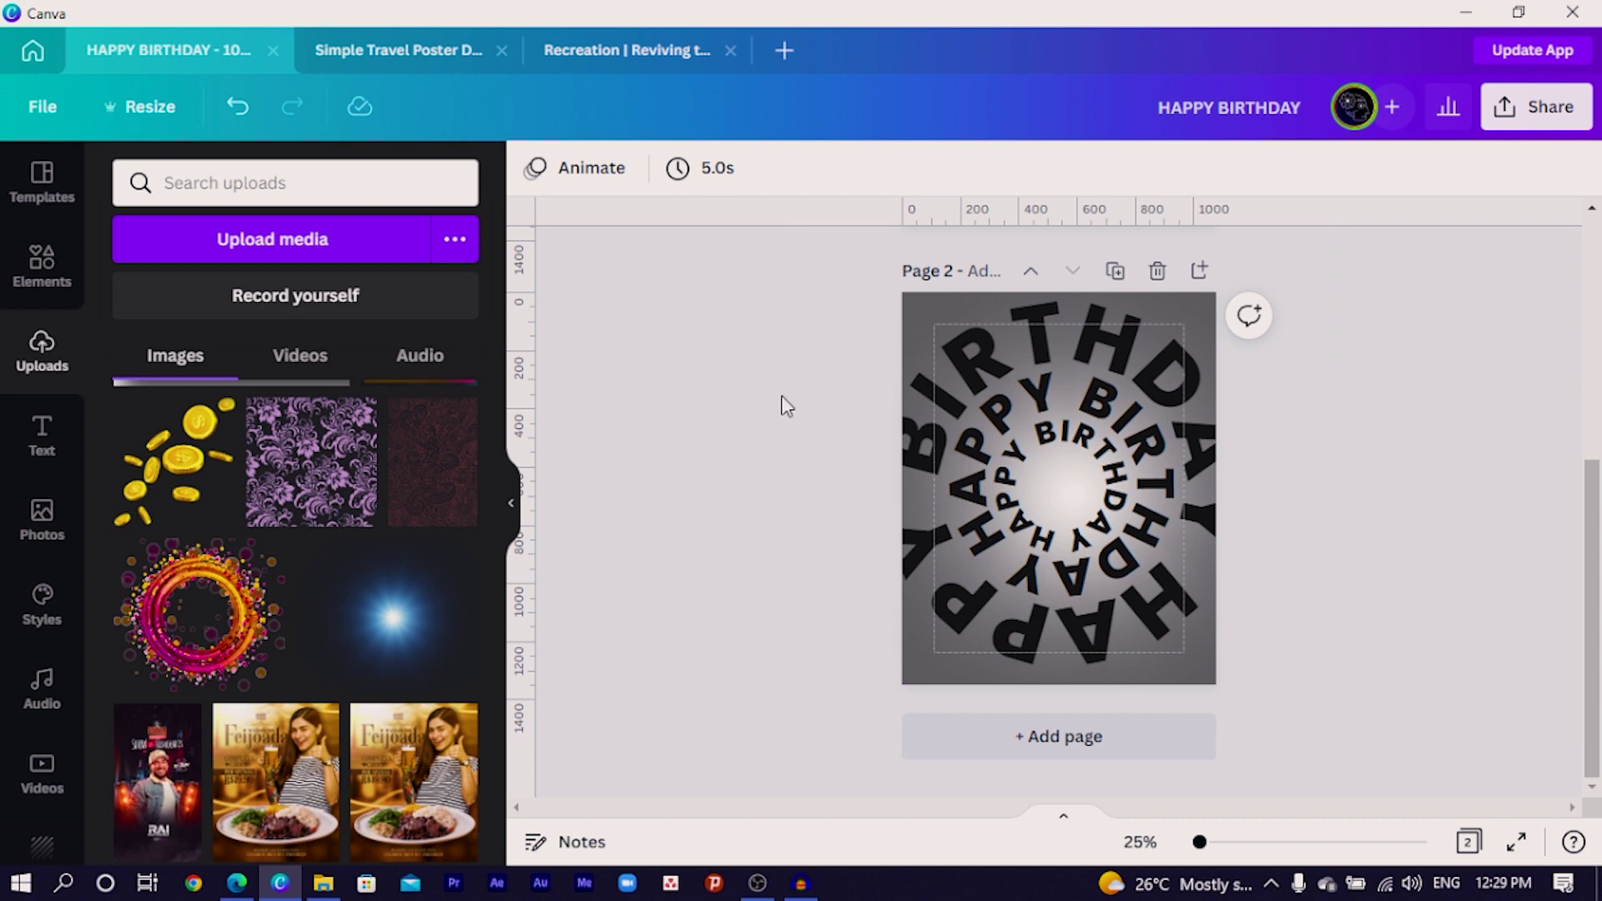
- Try moving the grouped rings off-centre toward the right-hand side of the poster
key("ctrl+z")
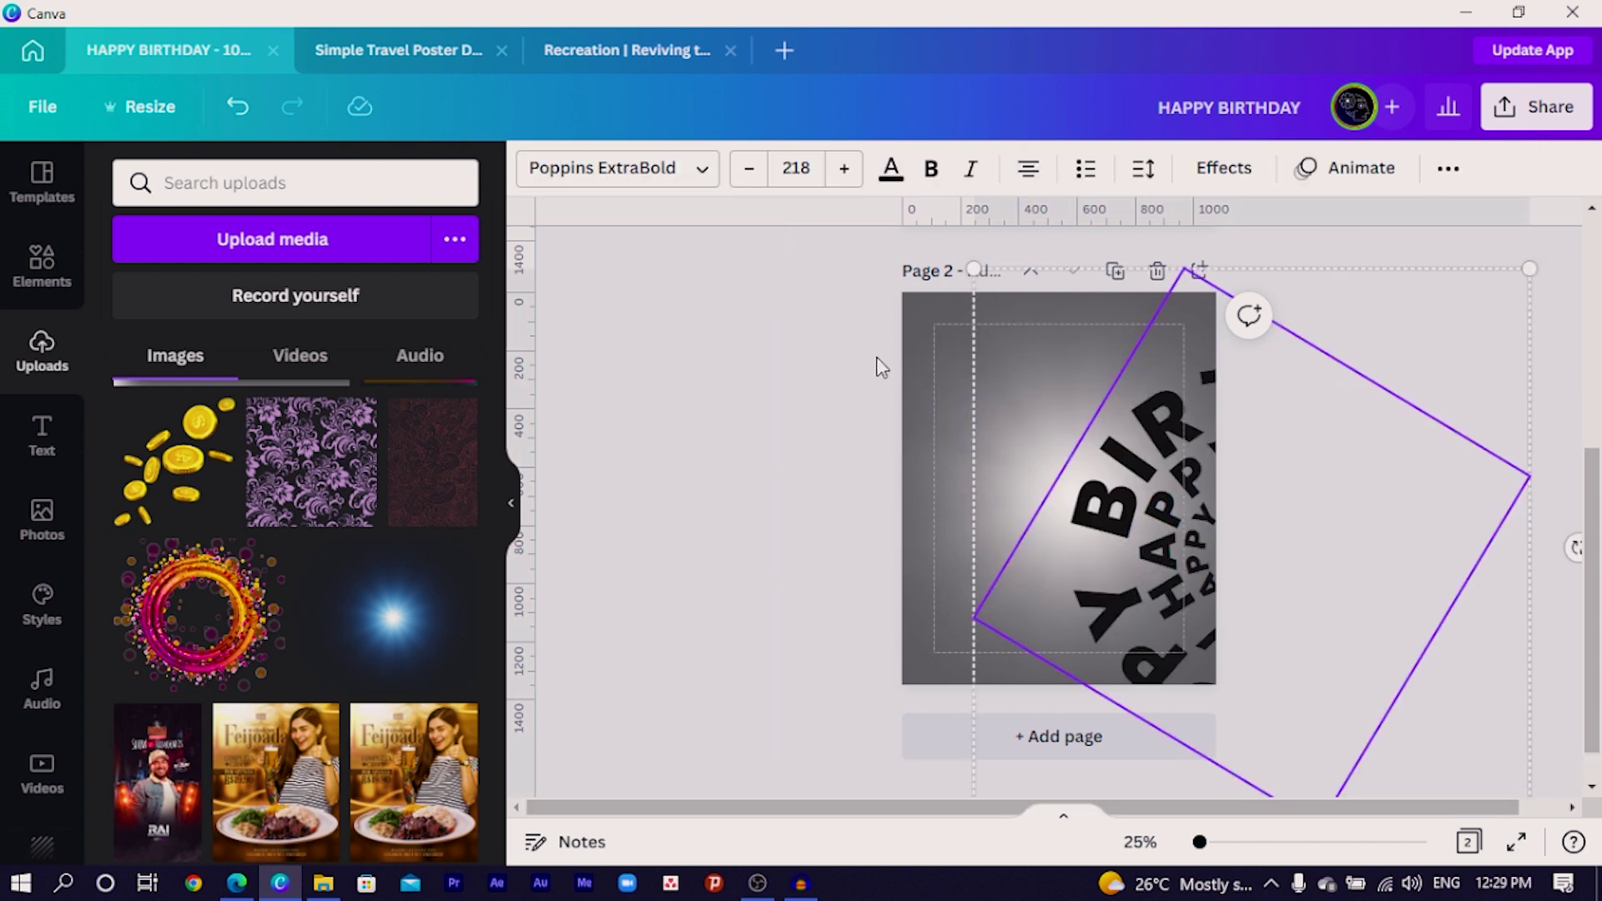
left_click_drag(1148, 498, 1014, 422)
left_click_drag(736, 357, 1052, 519)
- Lower the Transparency value of the outermost HAPPY BIRTHDAY ring within the group
left_click(1125, 448)
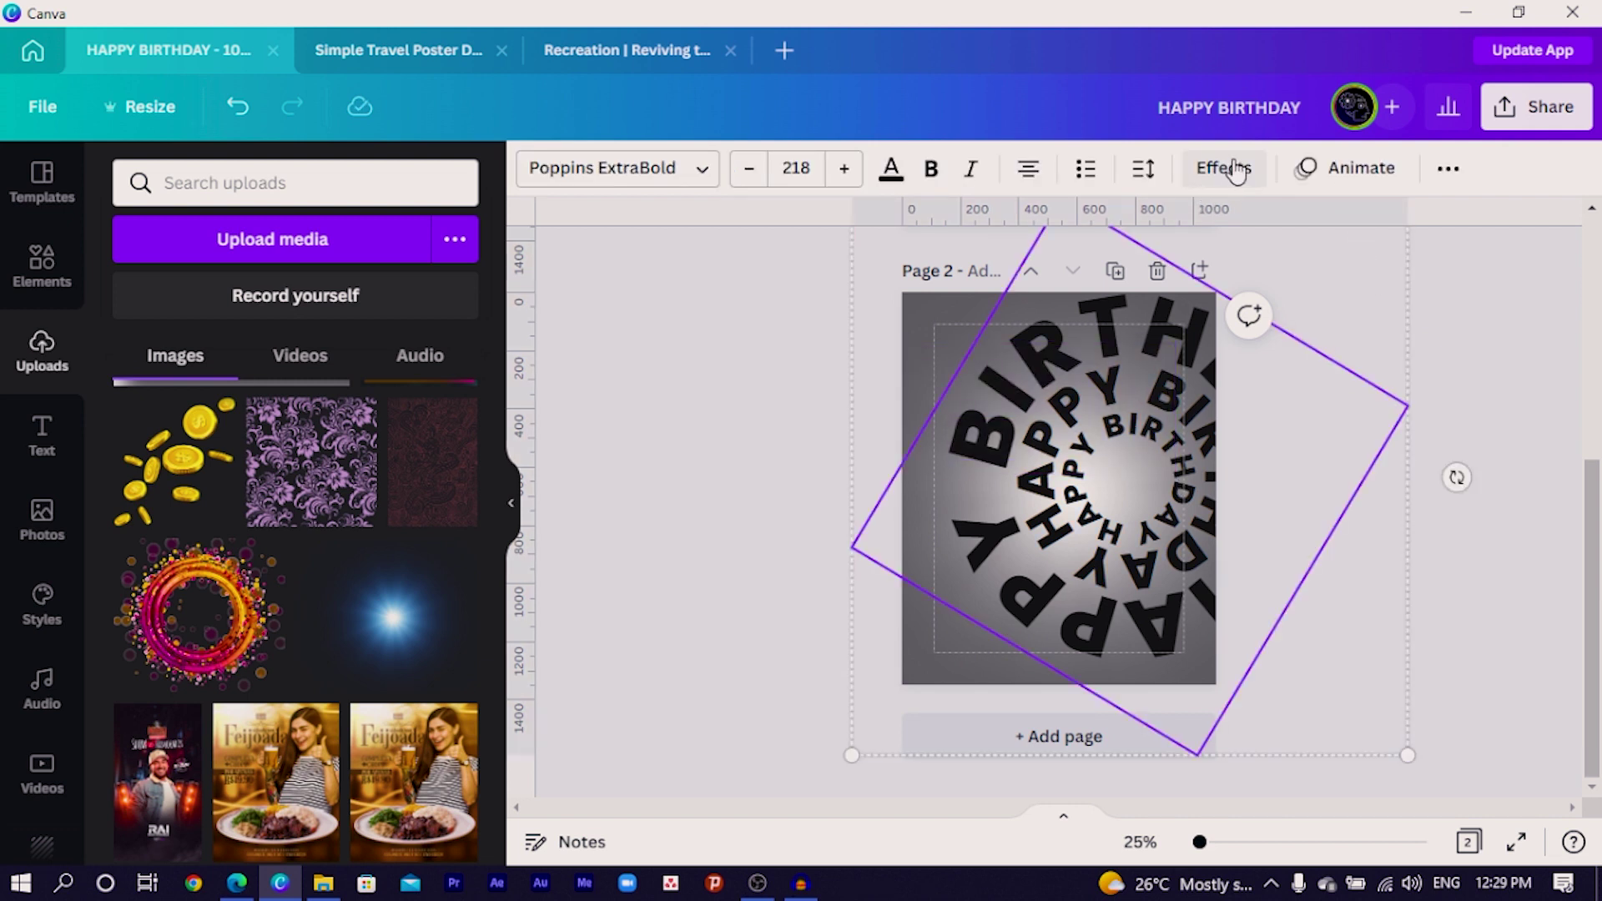
left_click(1449, 168)
left_click(1342, 226)
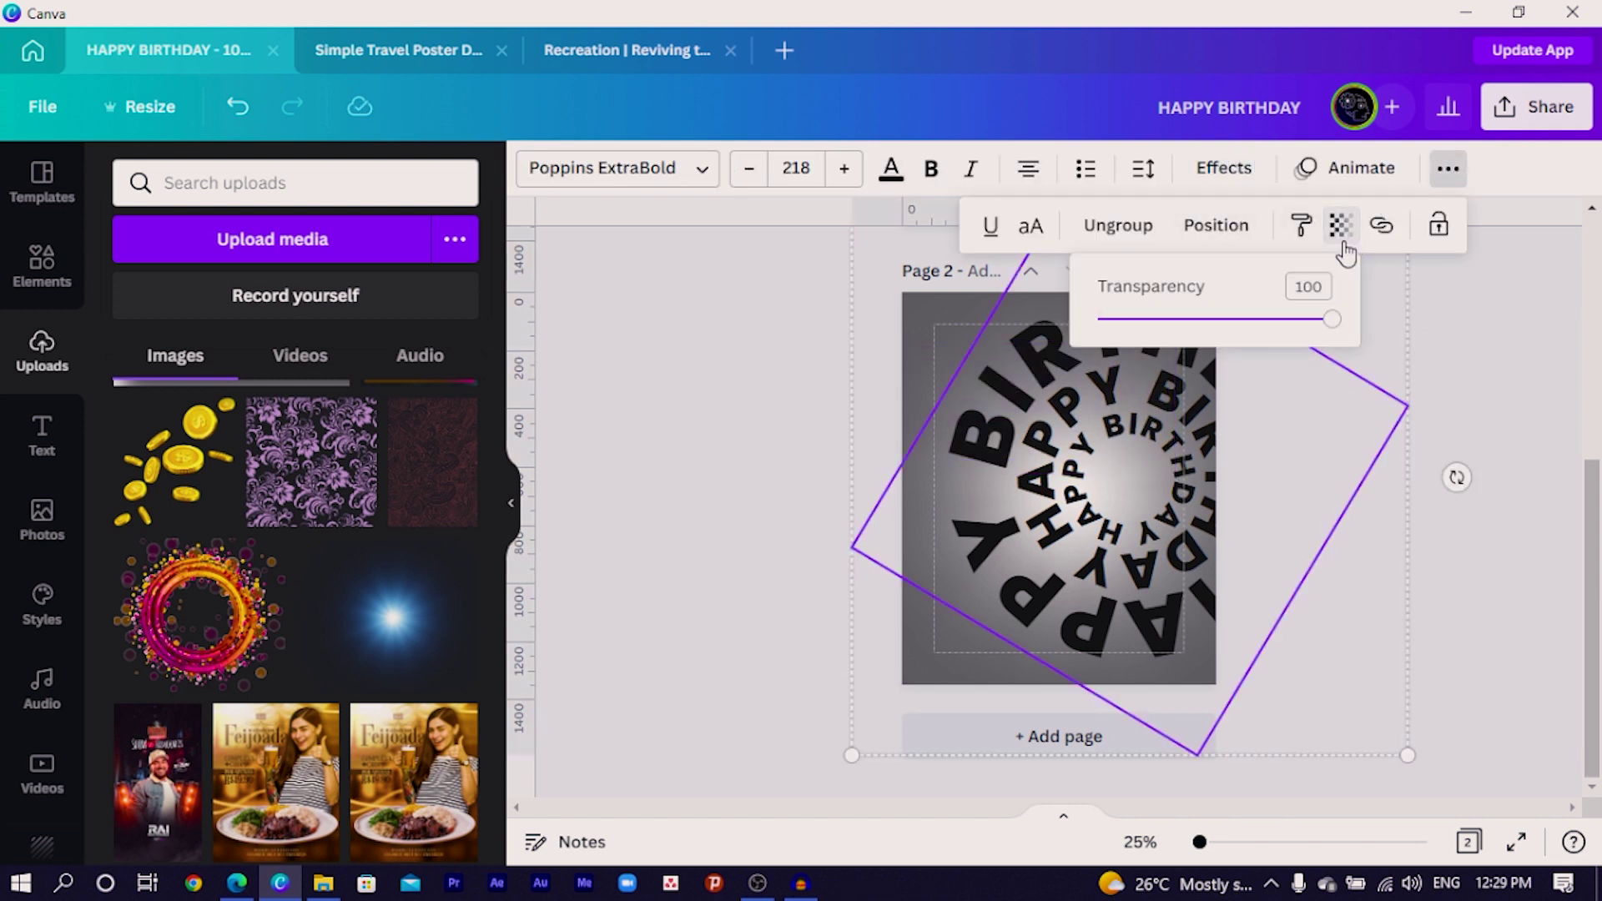
left_click_drag(1332, 329, 1267, 343)
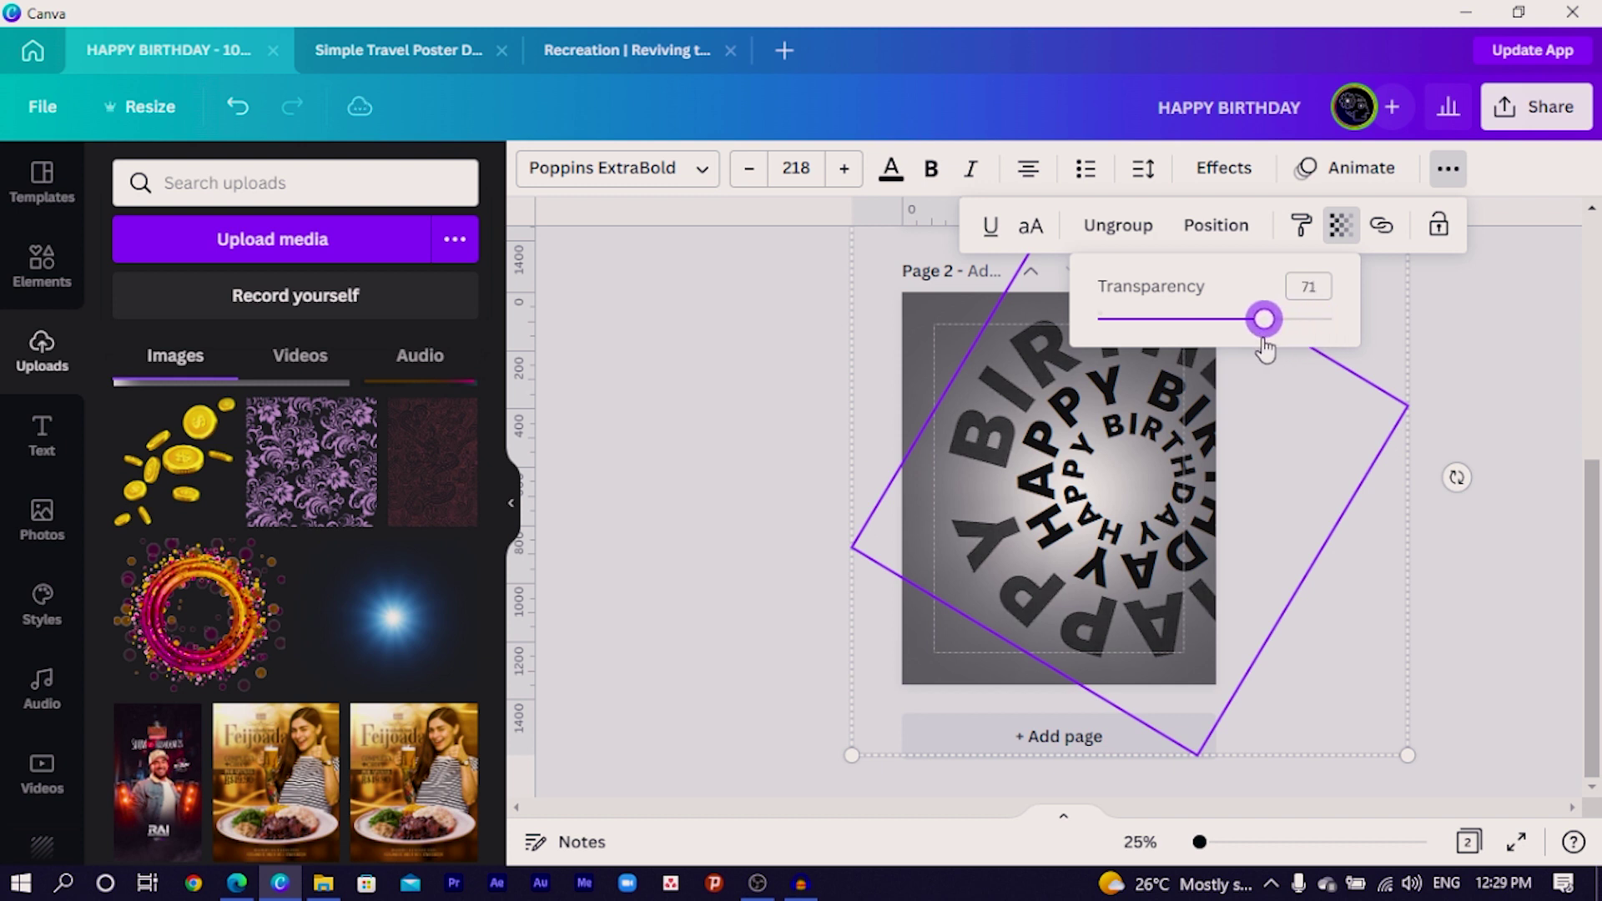
left_click(1263, 558)
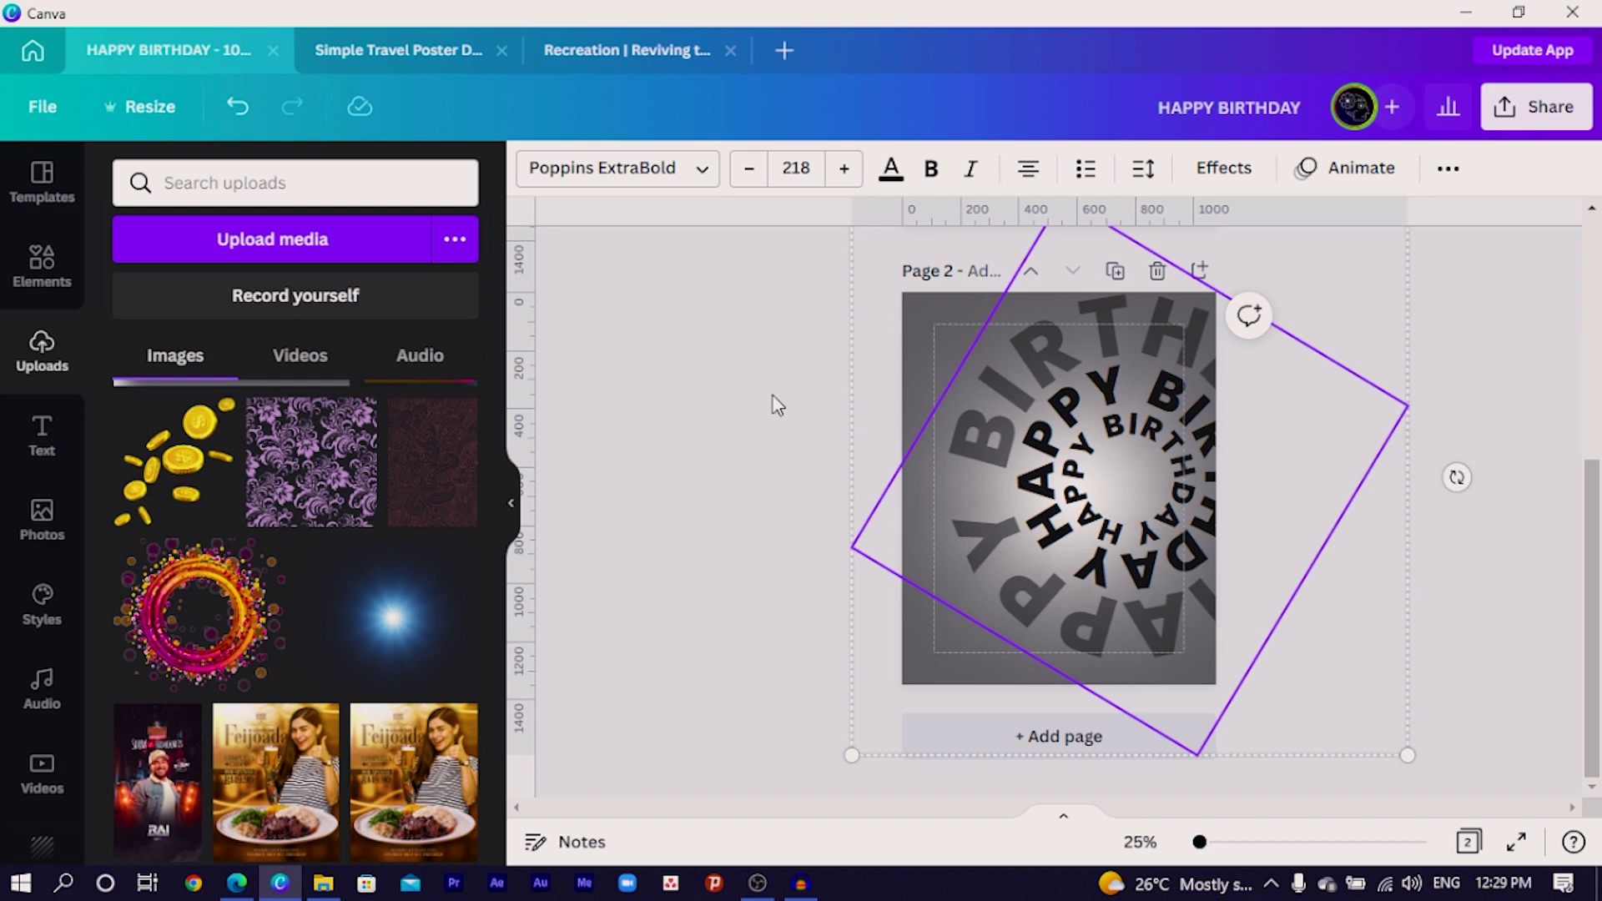
- Set the transparency of the whole group of HAPPY BIRTHDAY rings to 41
key("ctrl+a")
left_click_drag(748, 397, 1248, 524)
key("ctrl+a")
scroll(1185, 509, "up", 3)
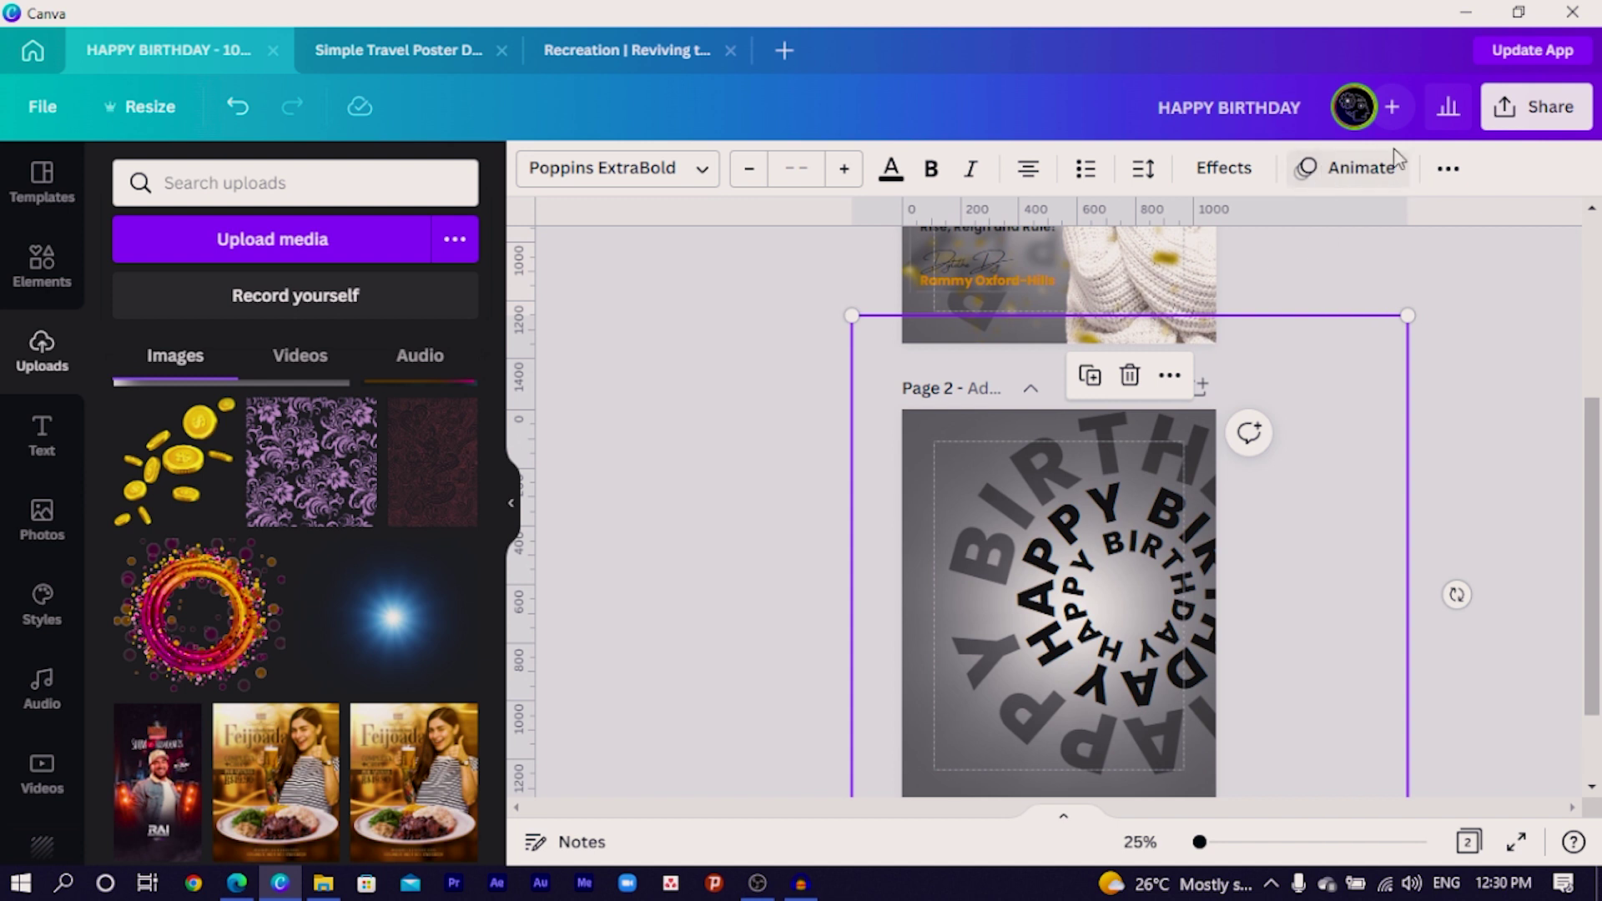
left_click(1446, 171)
left_click(1341, 225)
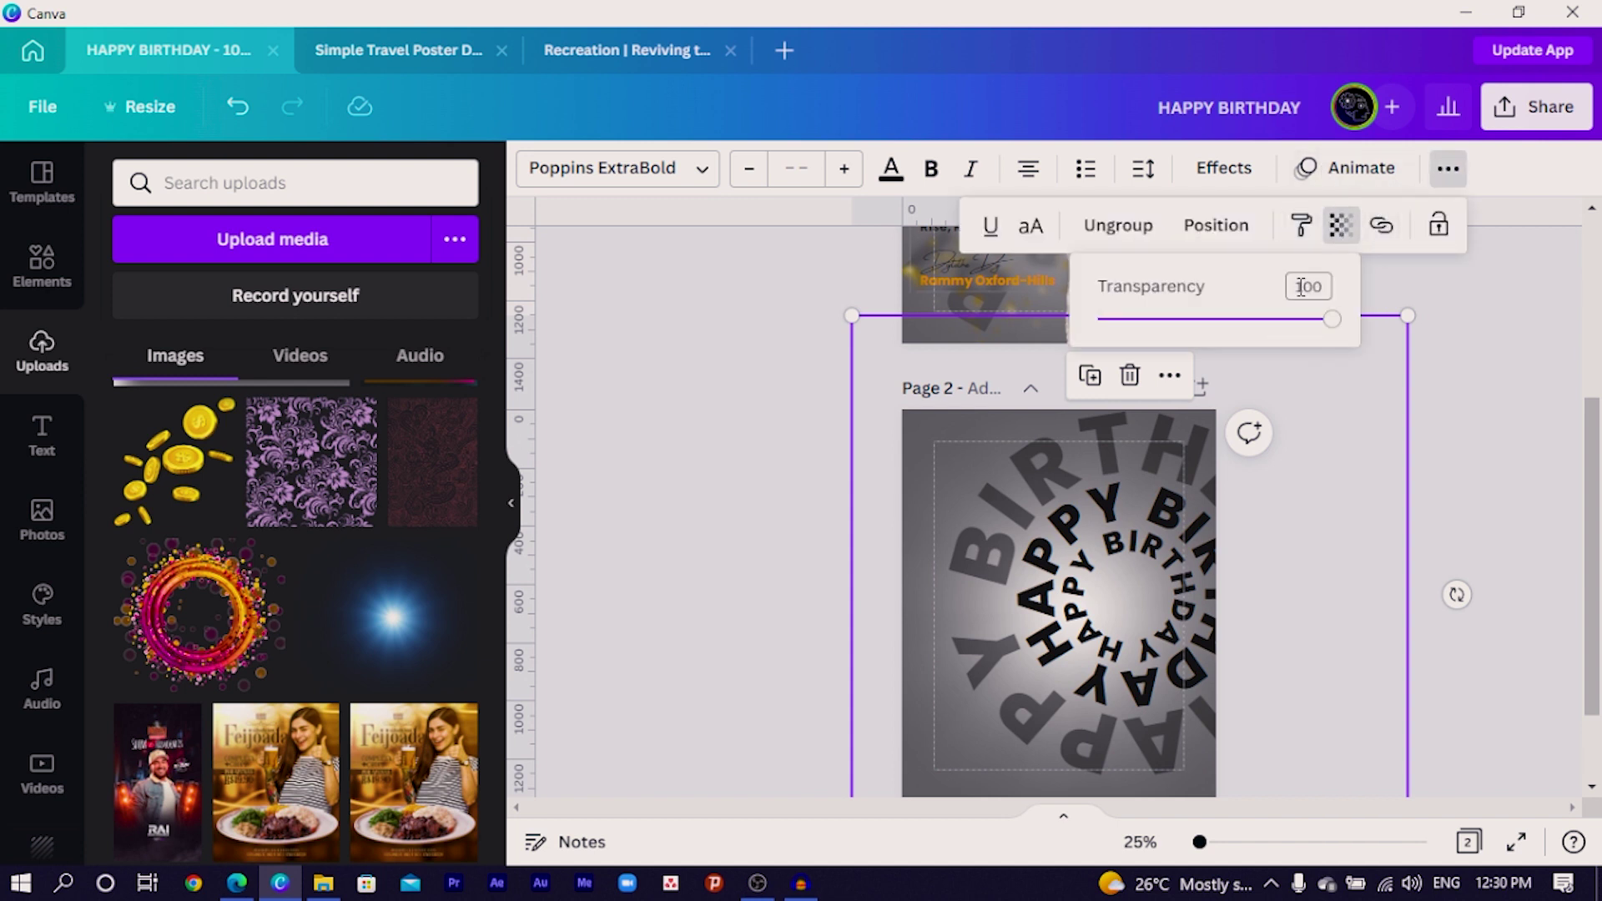
left_click_drag(1333, 332, 1195, 357)
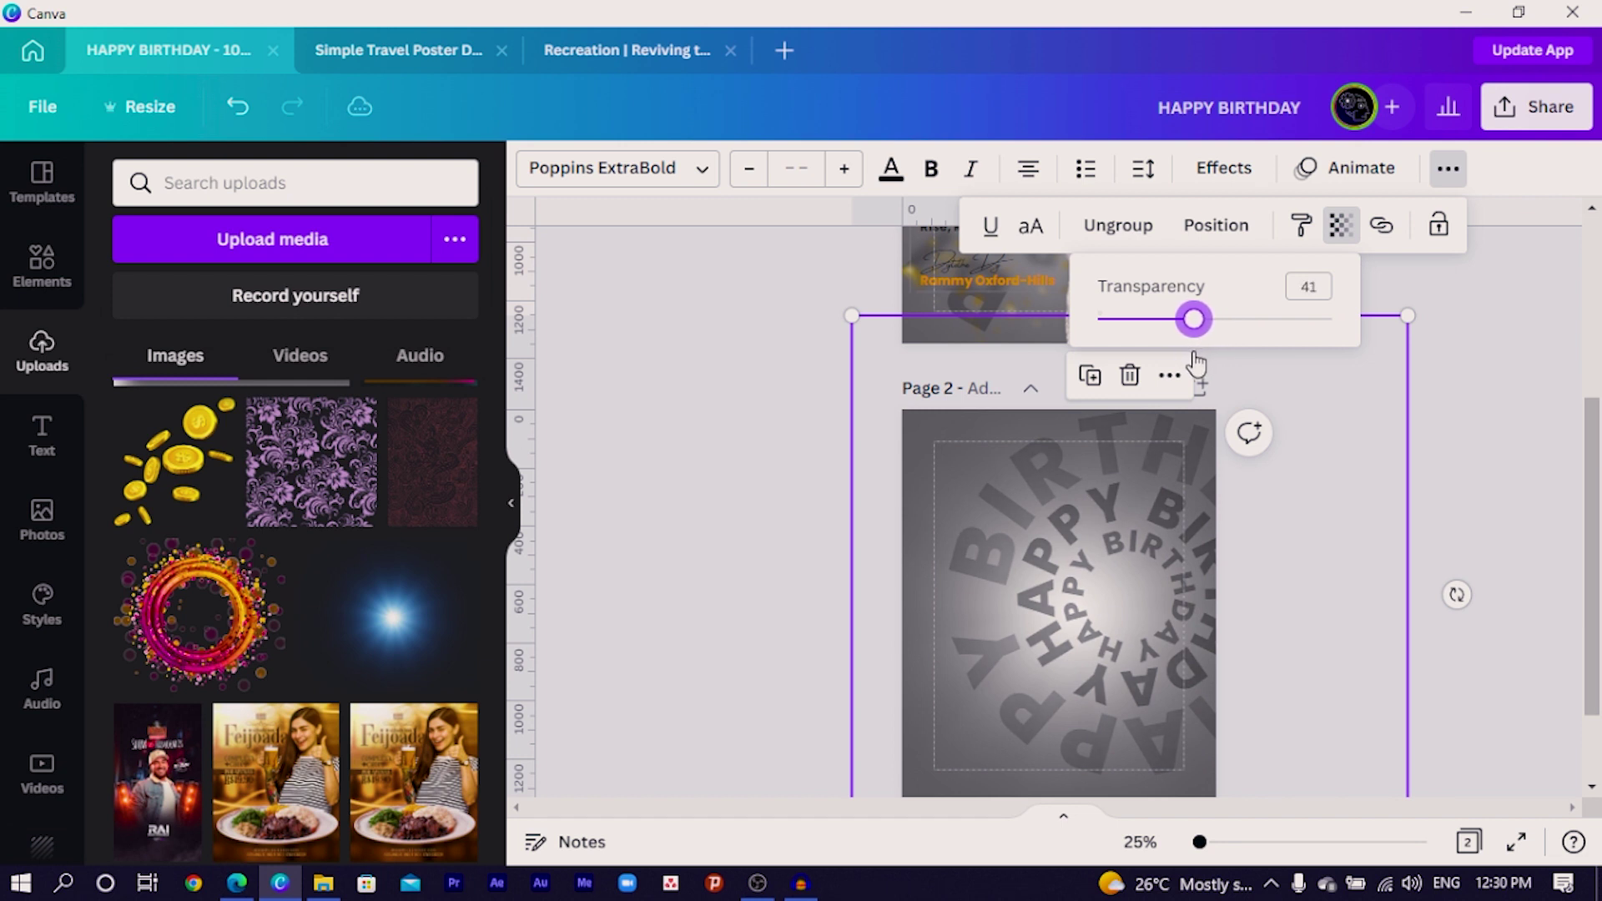
left_click(769, 515)
- Center the group of faded rings horizontally and vertically on page 2
left_click(876, 551)
scroll(1060, 534, "down", 2)
left_click(1046, 494)
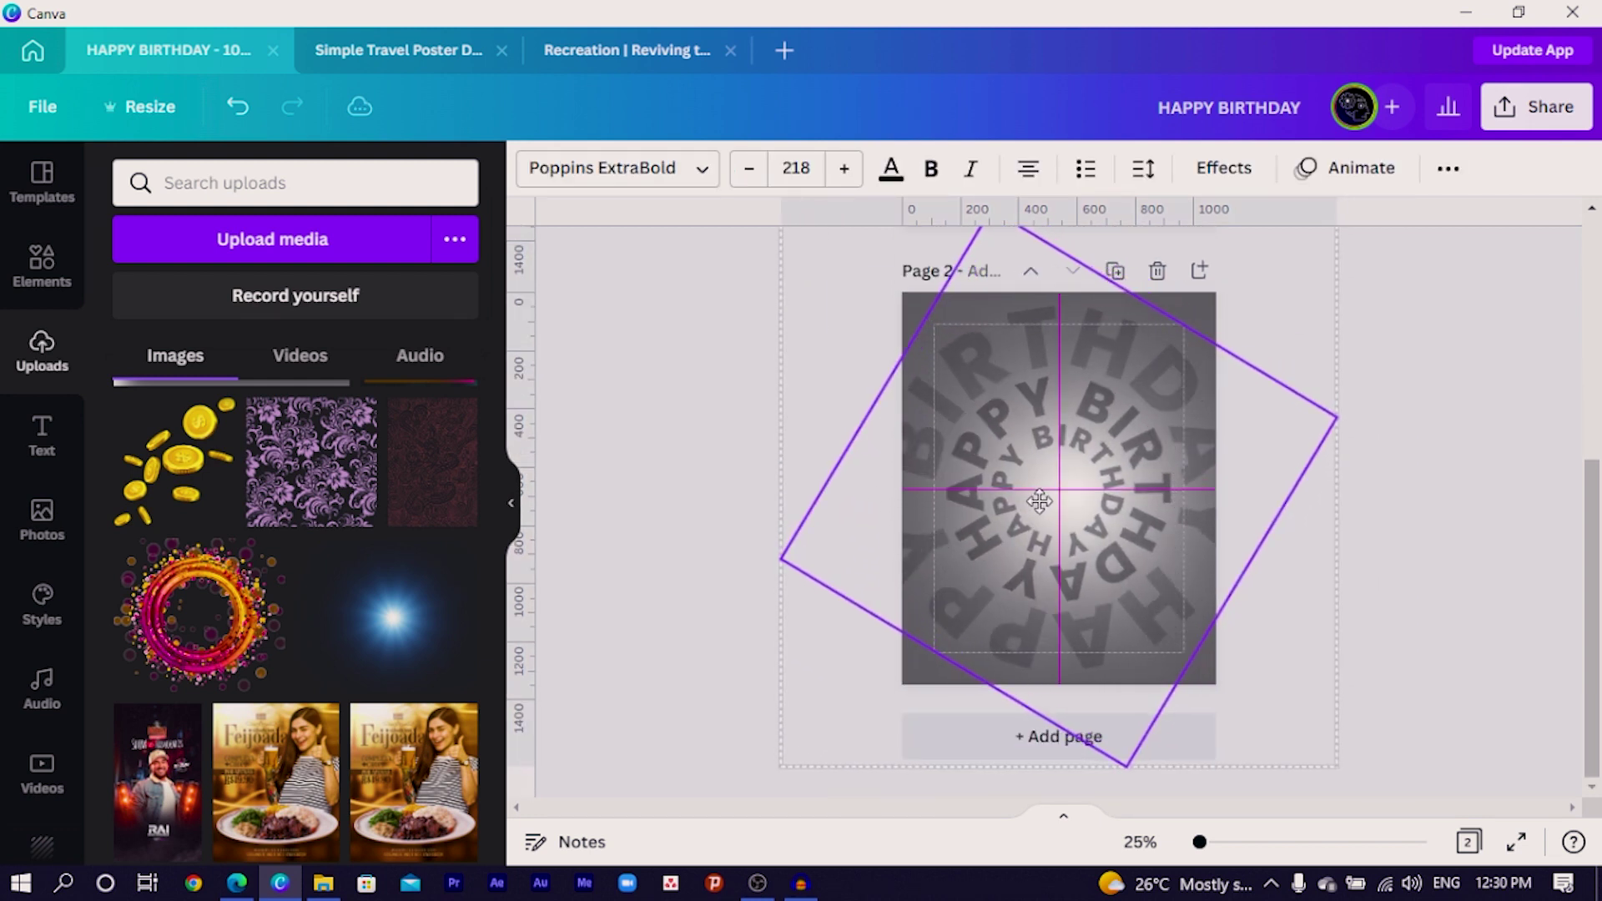
left_click(687, 499)
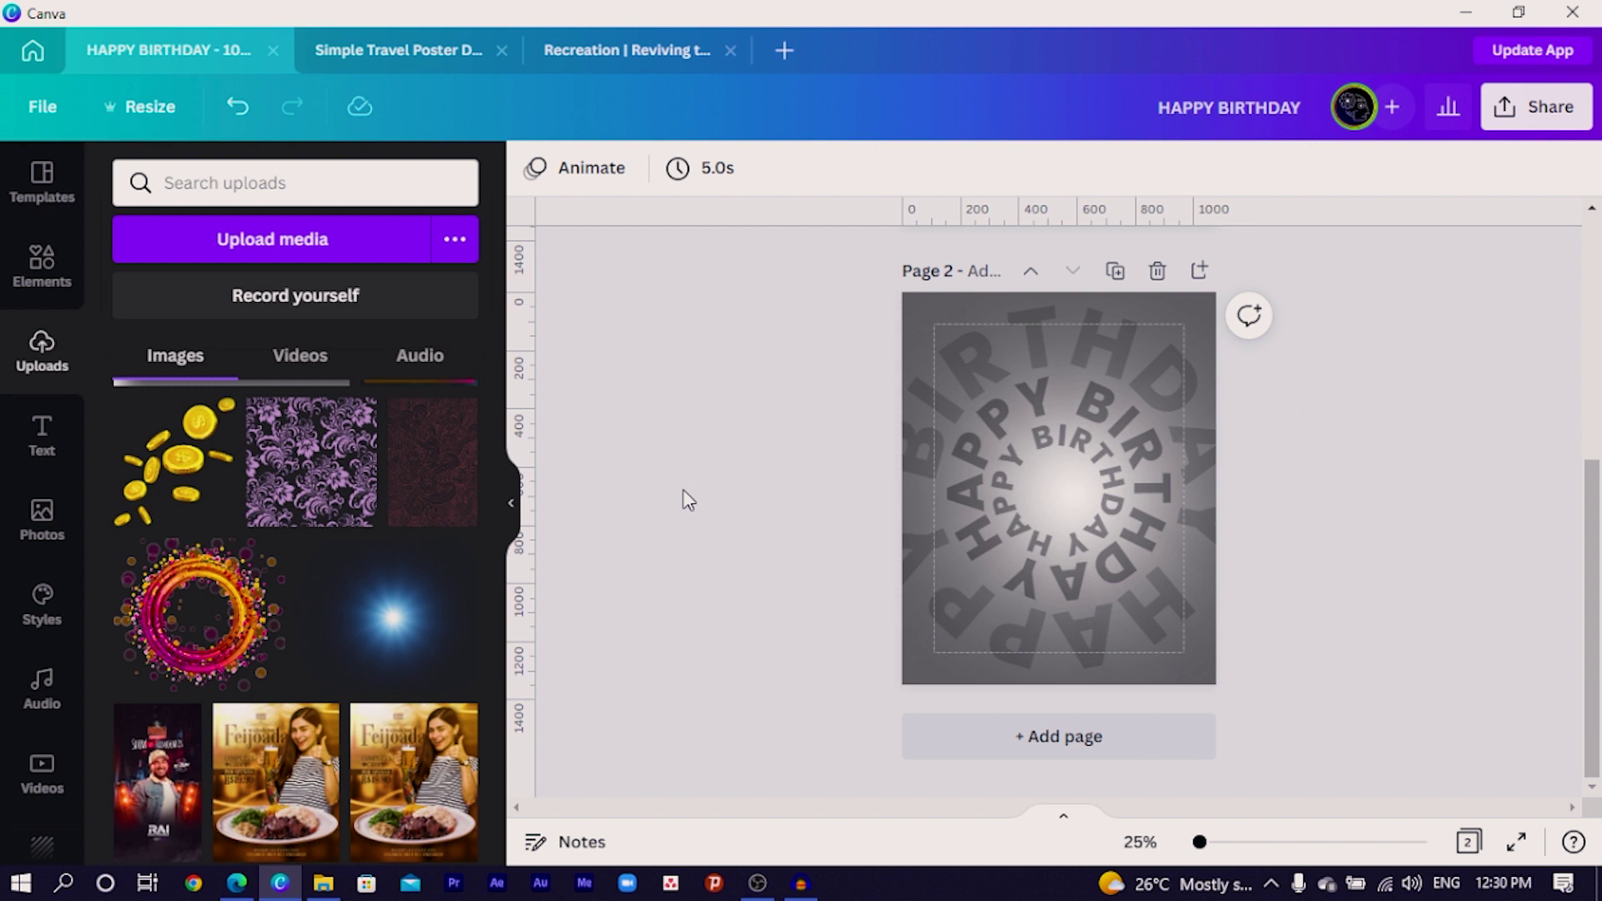
- Start a PNG download of the design limited to page 2, at size 1 (1080 × 1350 px)
left_click(1509, 112)
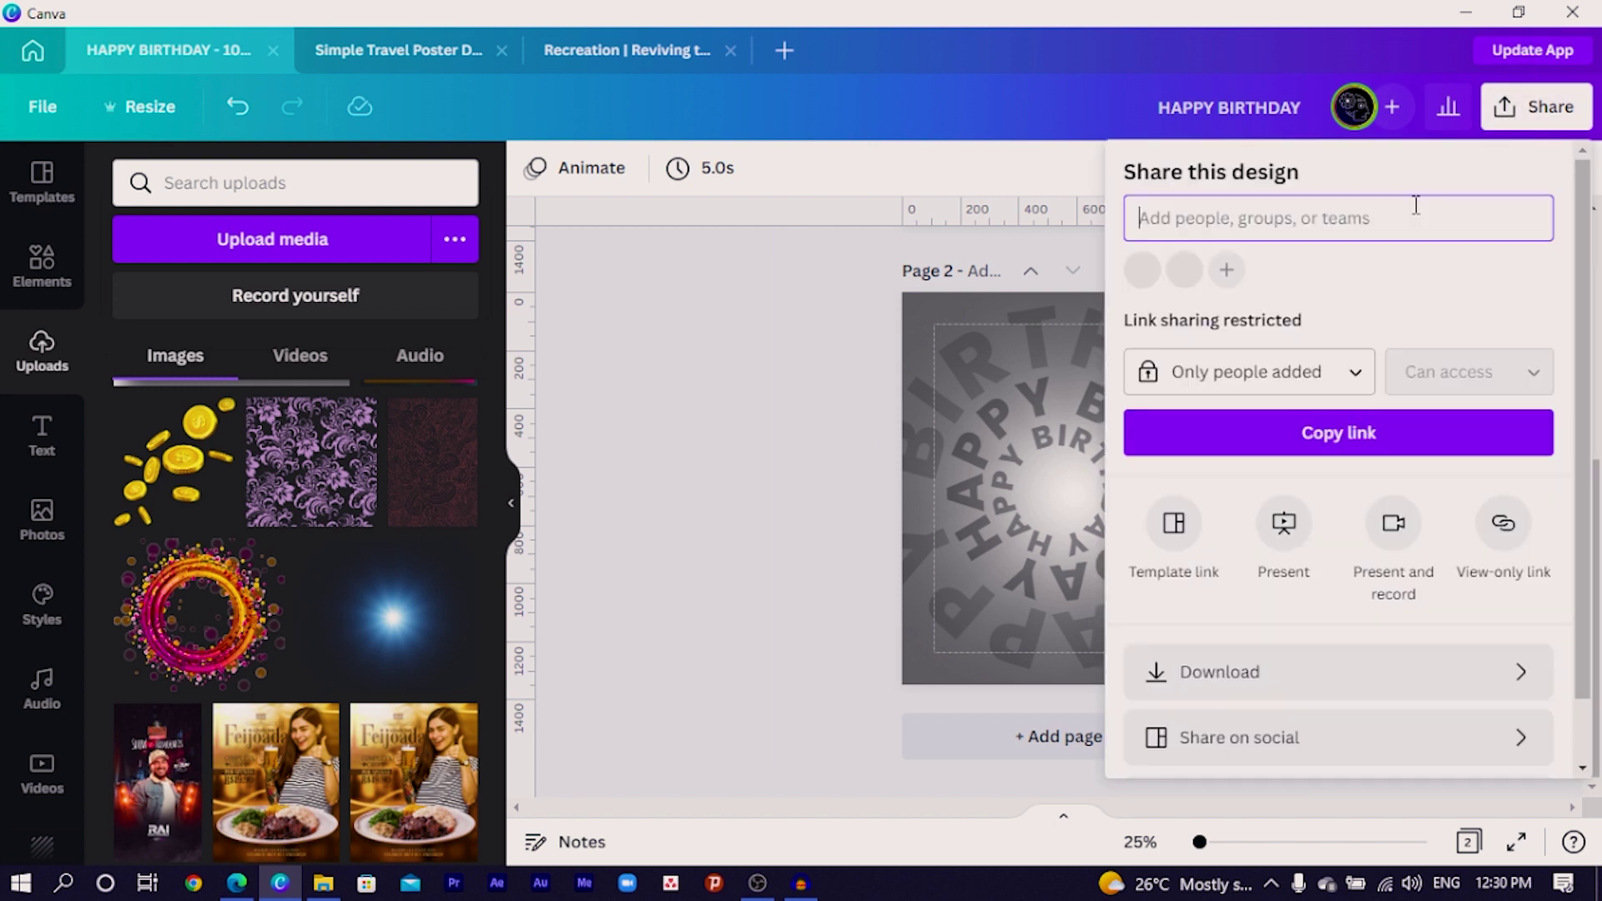
left_click(1208, 674)
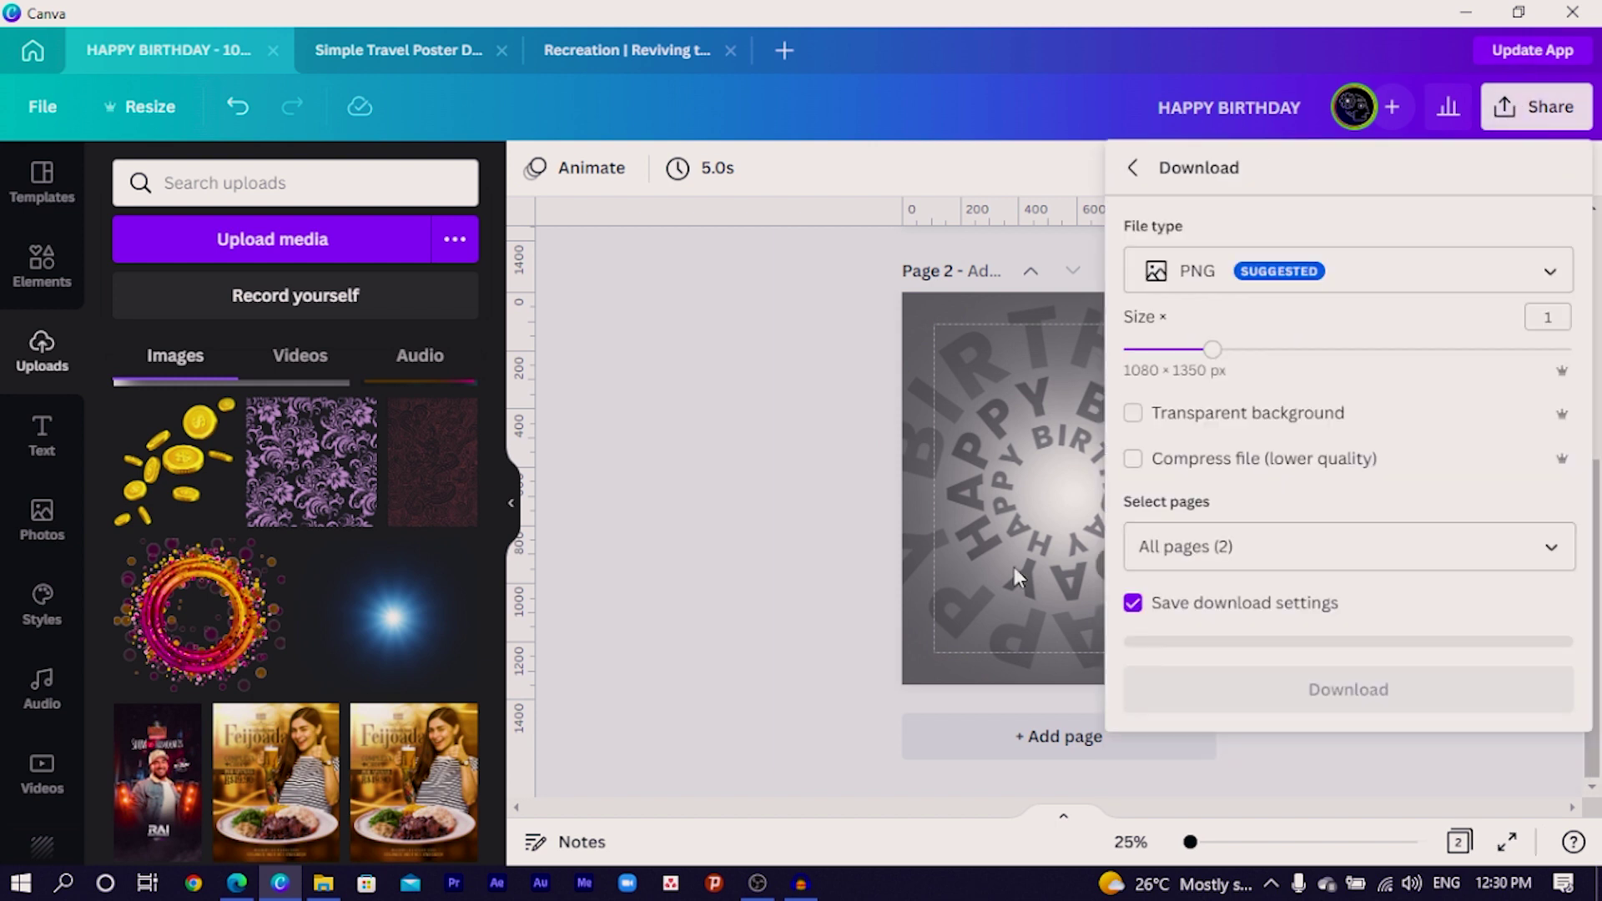
left_click(1219, 548)
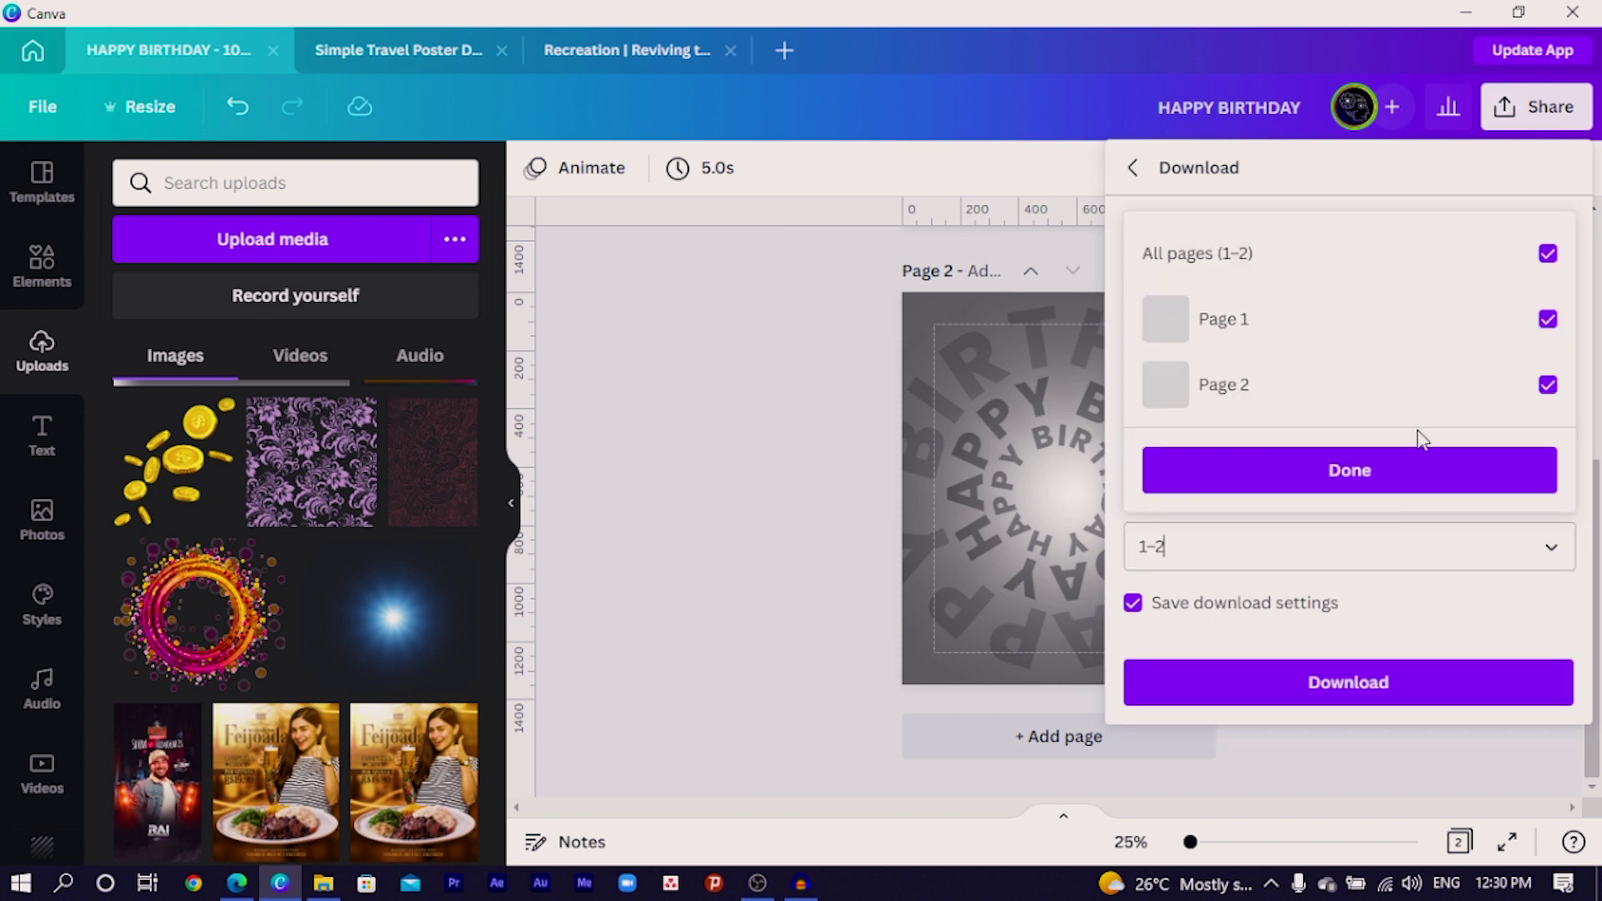
left_click(1548, 321)
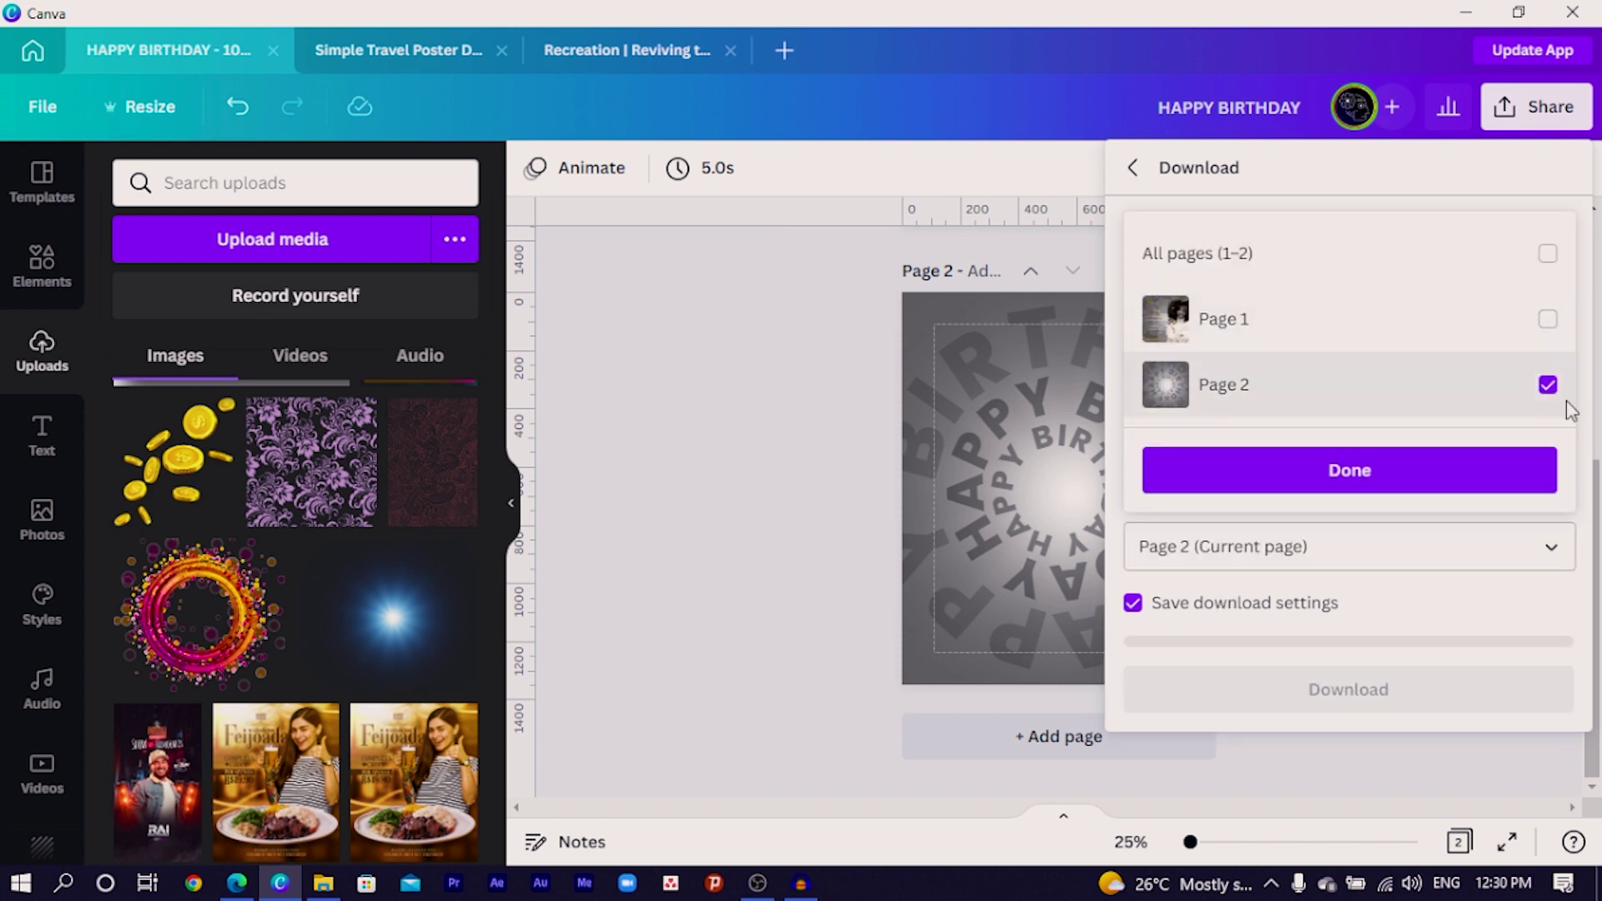
left_click(1459, 480)
left_click(1368, 697)
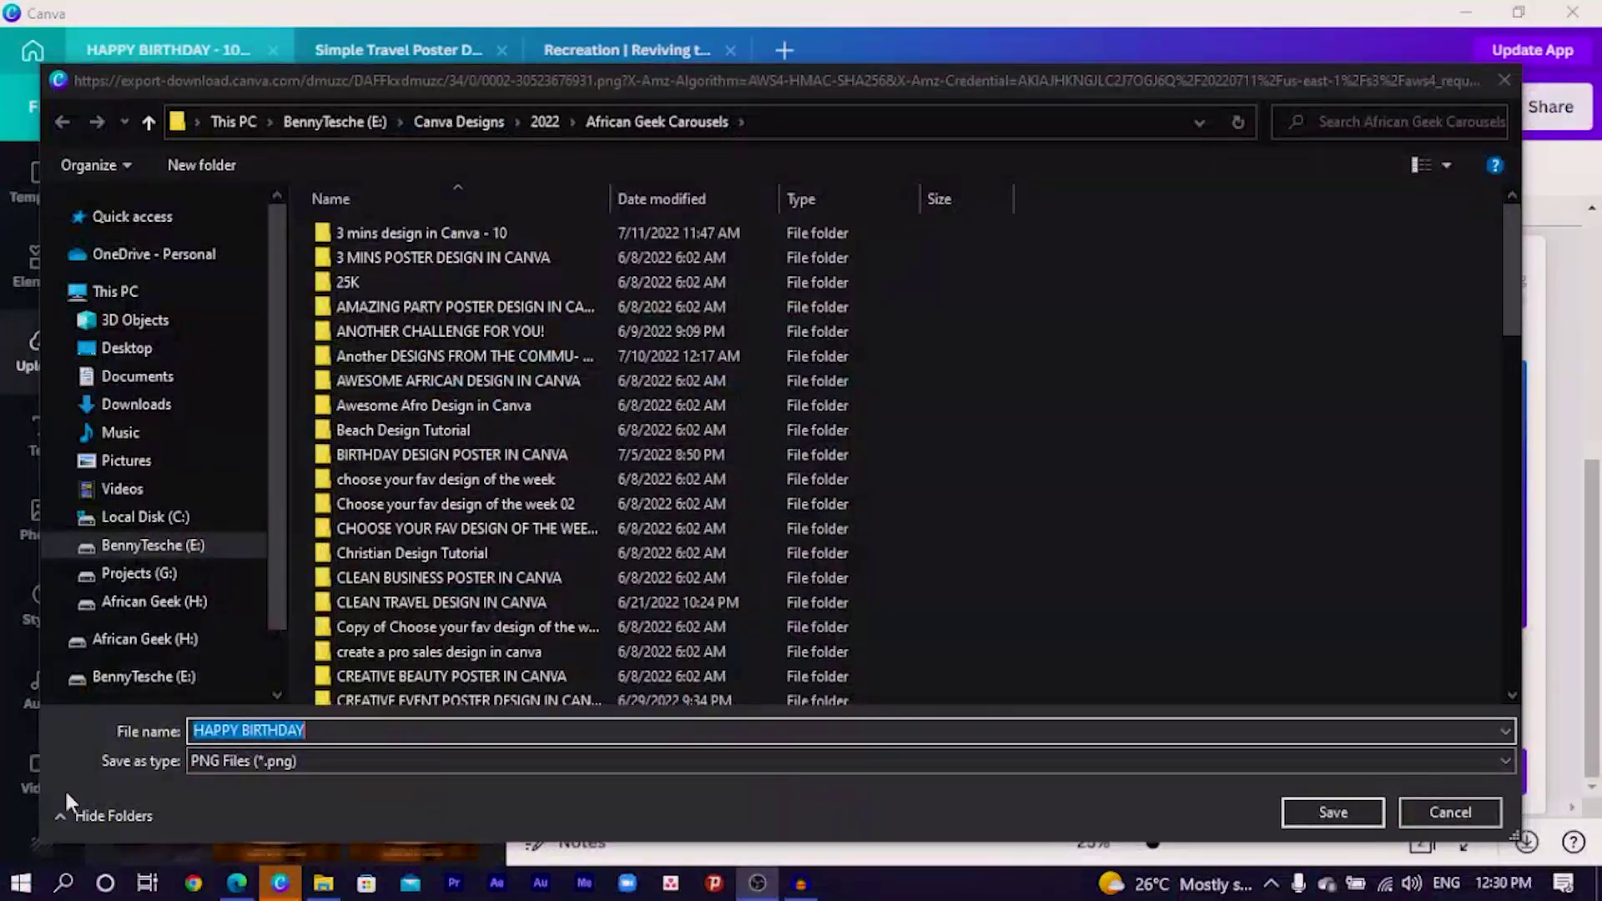
- Save the PNG as HAPPY BIRTHDAY in the Downloads folder, replacing the existing file
left_click(136, 403)
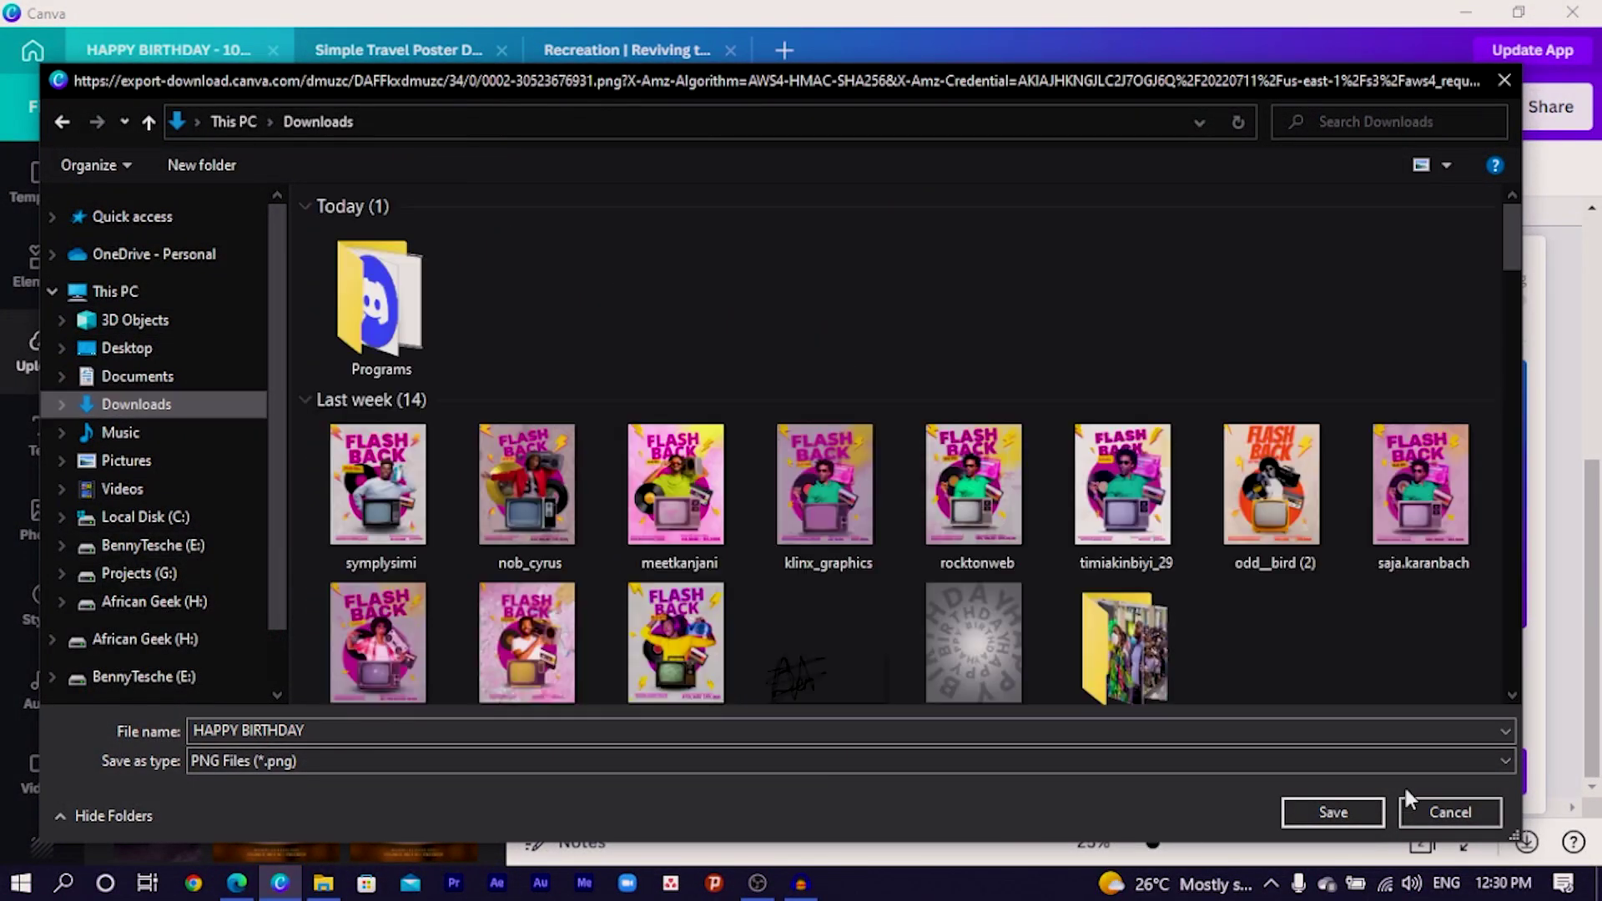
left_click(1327, 808)
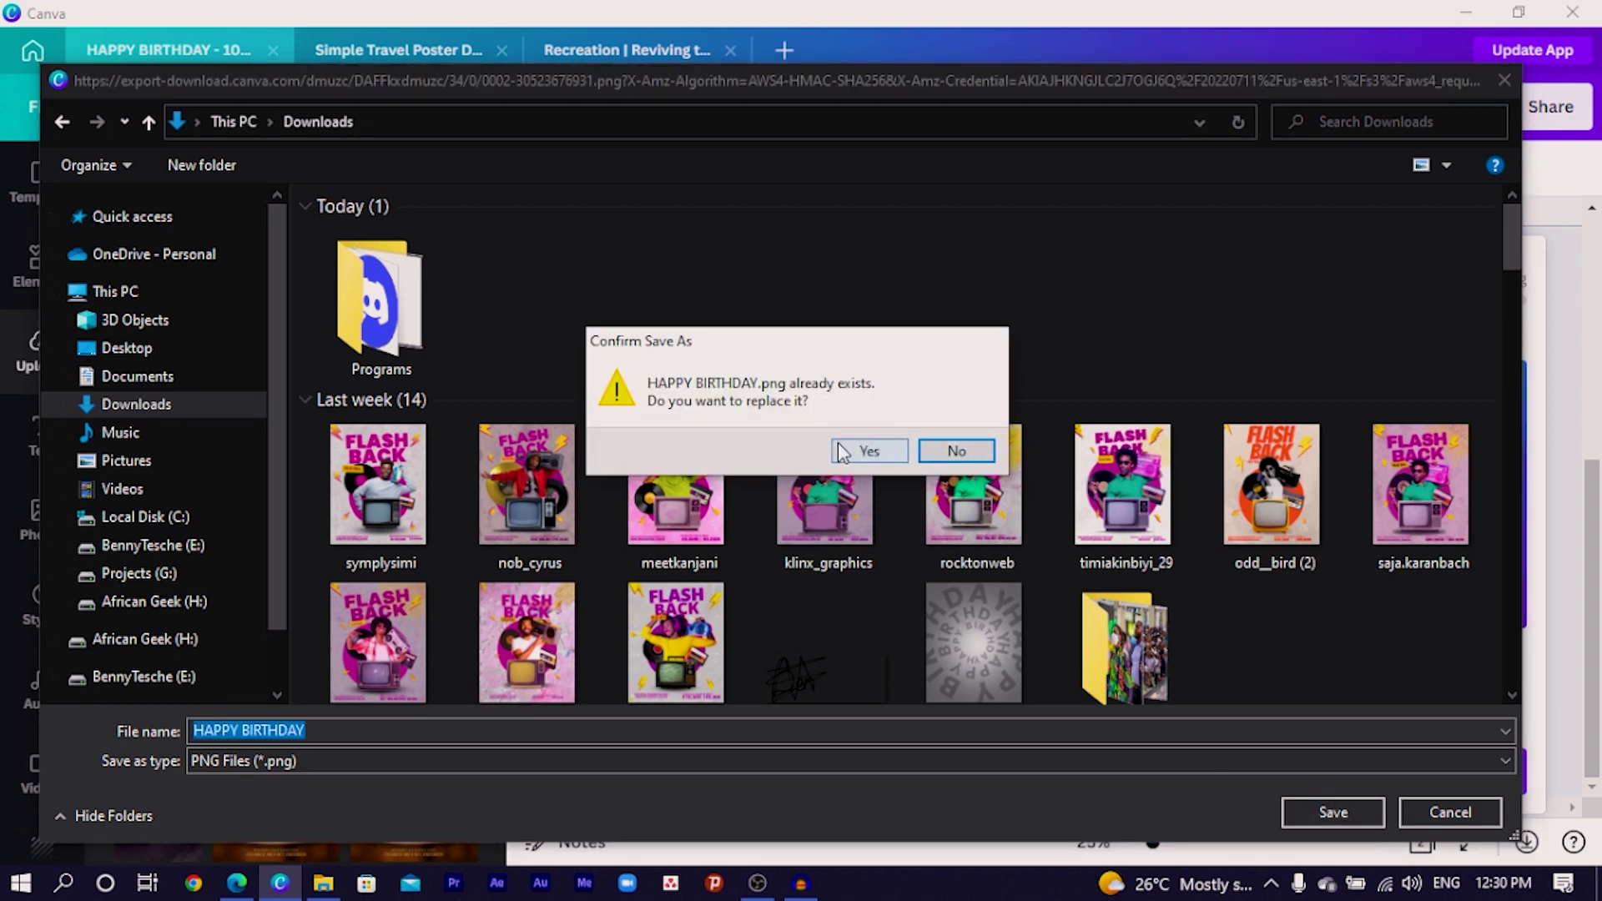
left_click(869, 455)
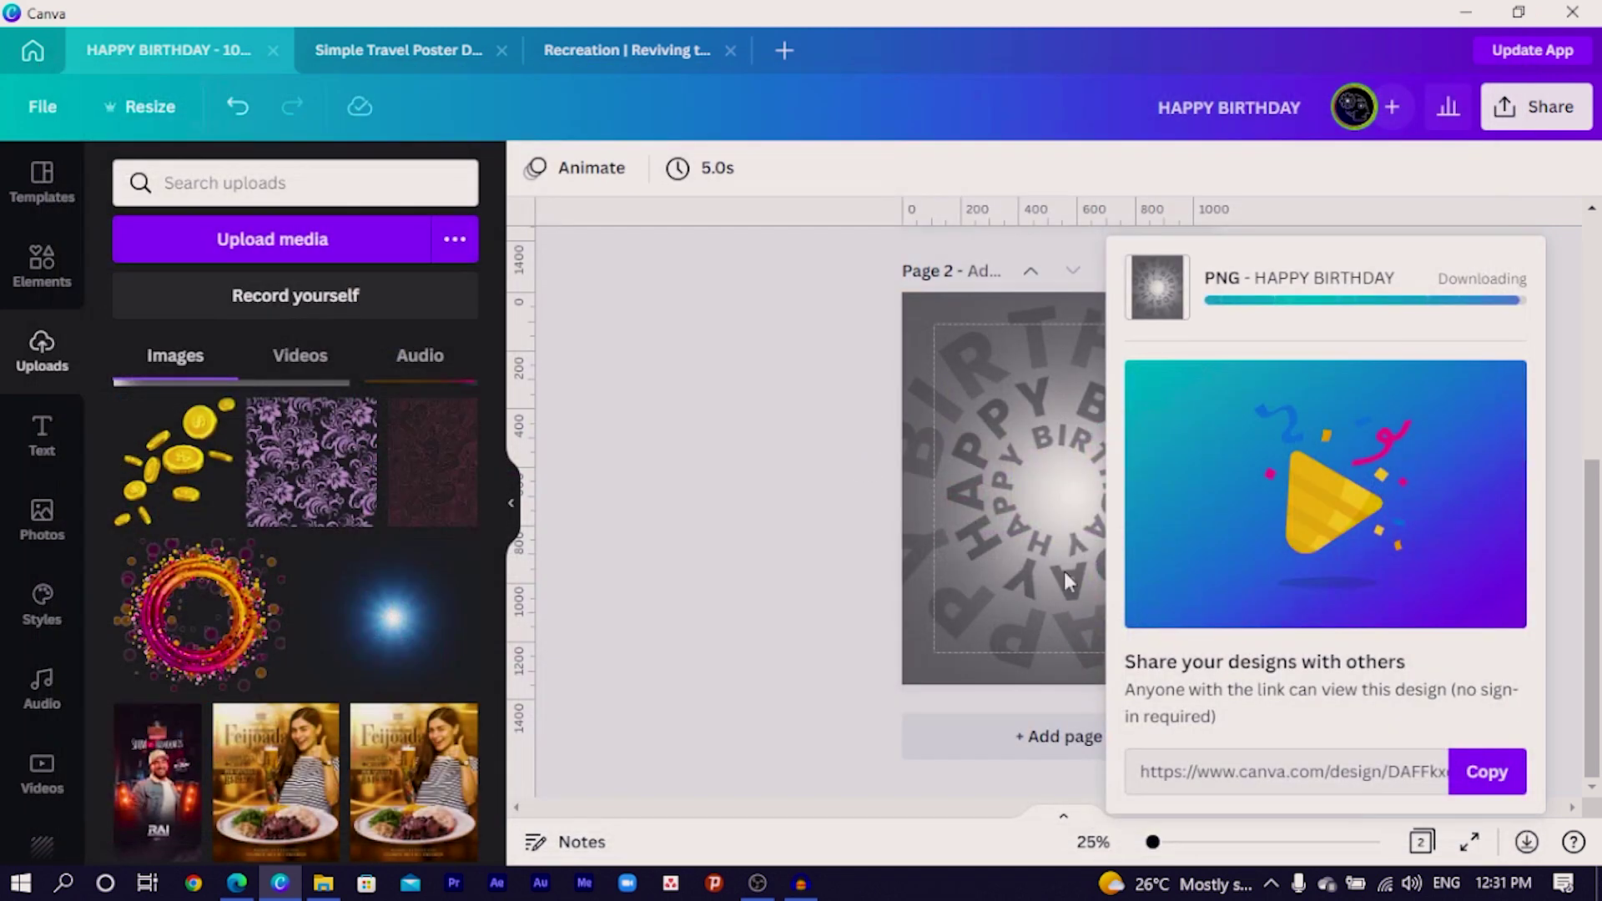
- Upload the exported HAPPY BIRTHDAY image and place it on page 2, scaled to cover the whole page
left_click(229, 247)
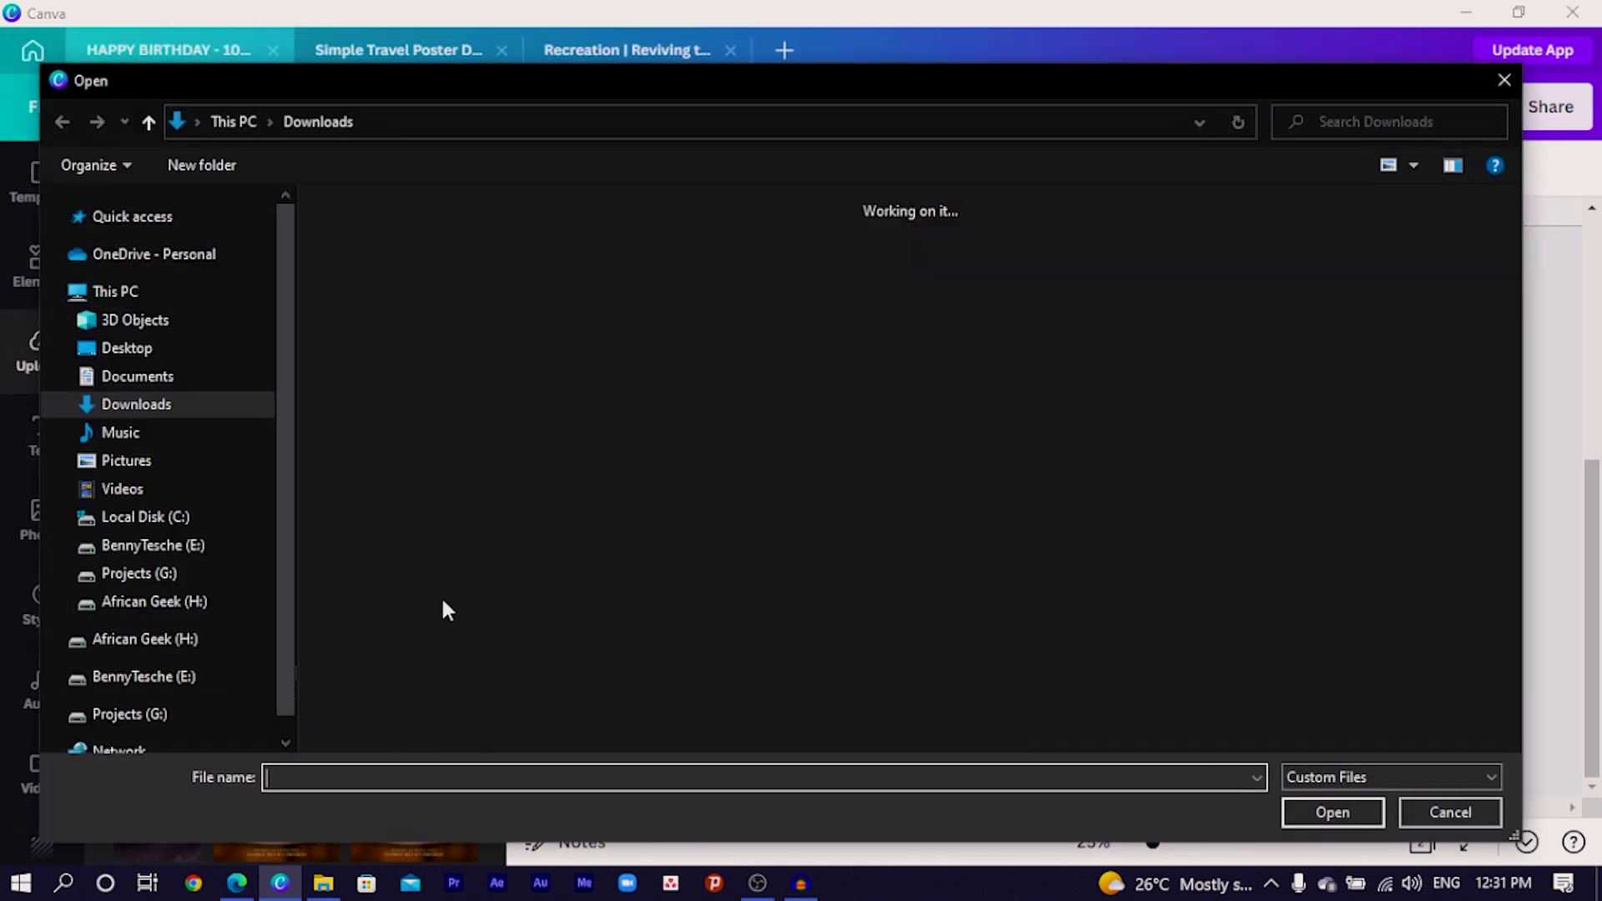
double_click(393, 287)
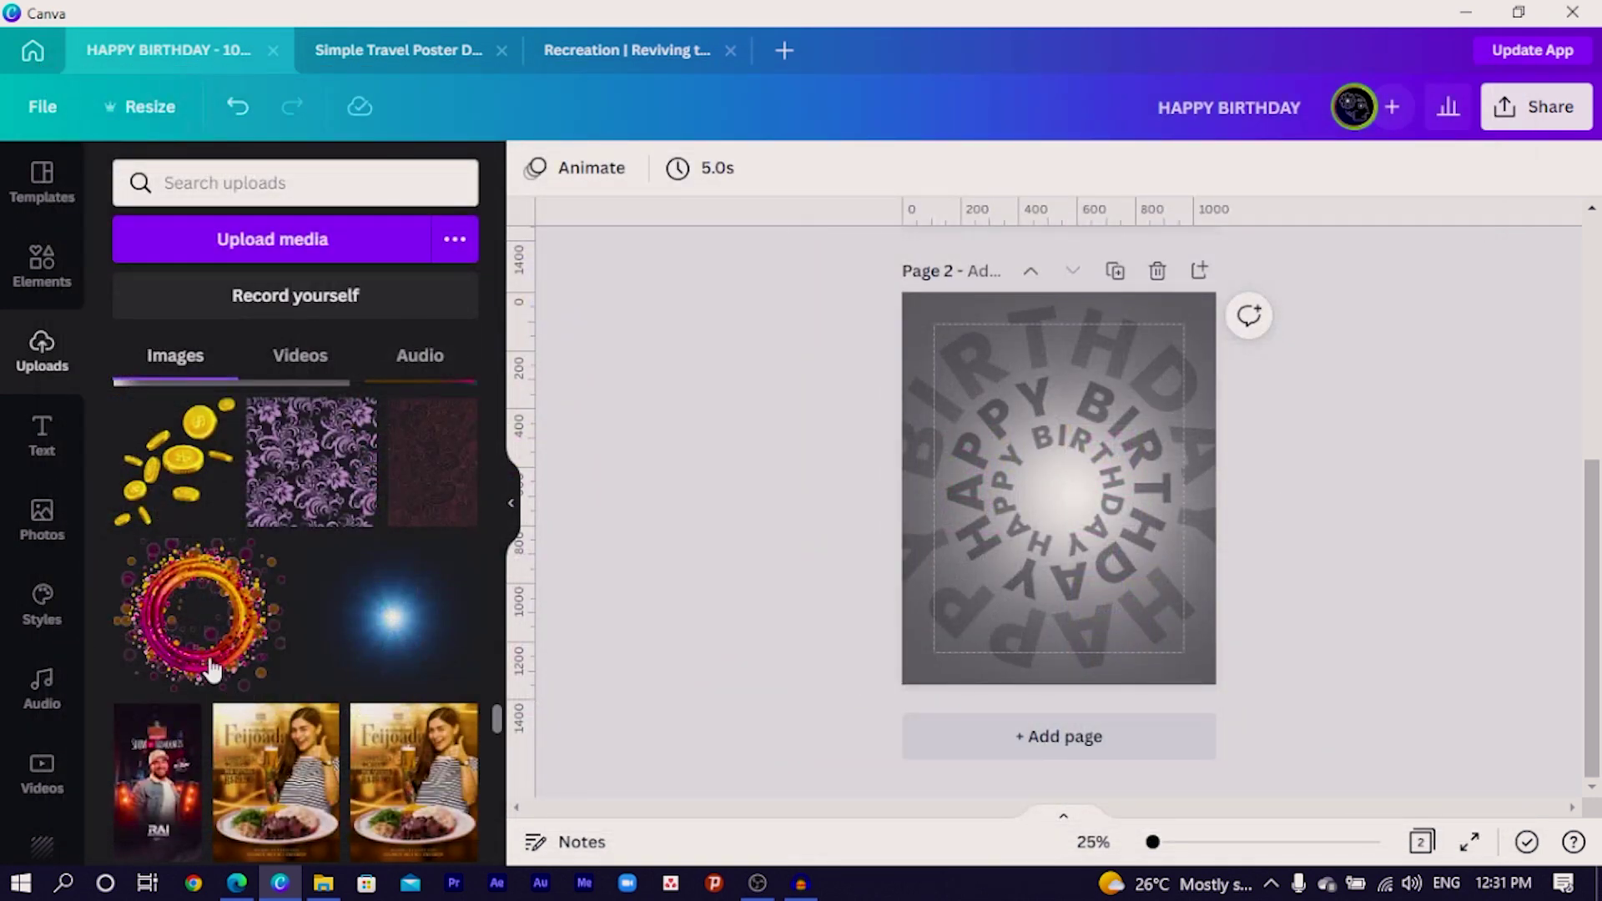
left_click_drag(498, 726, 522, 326)
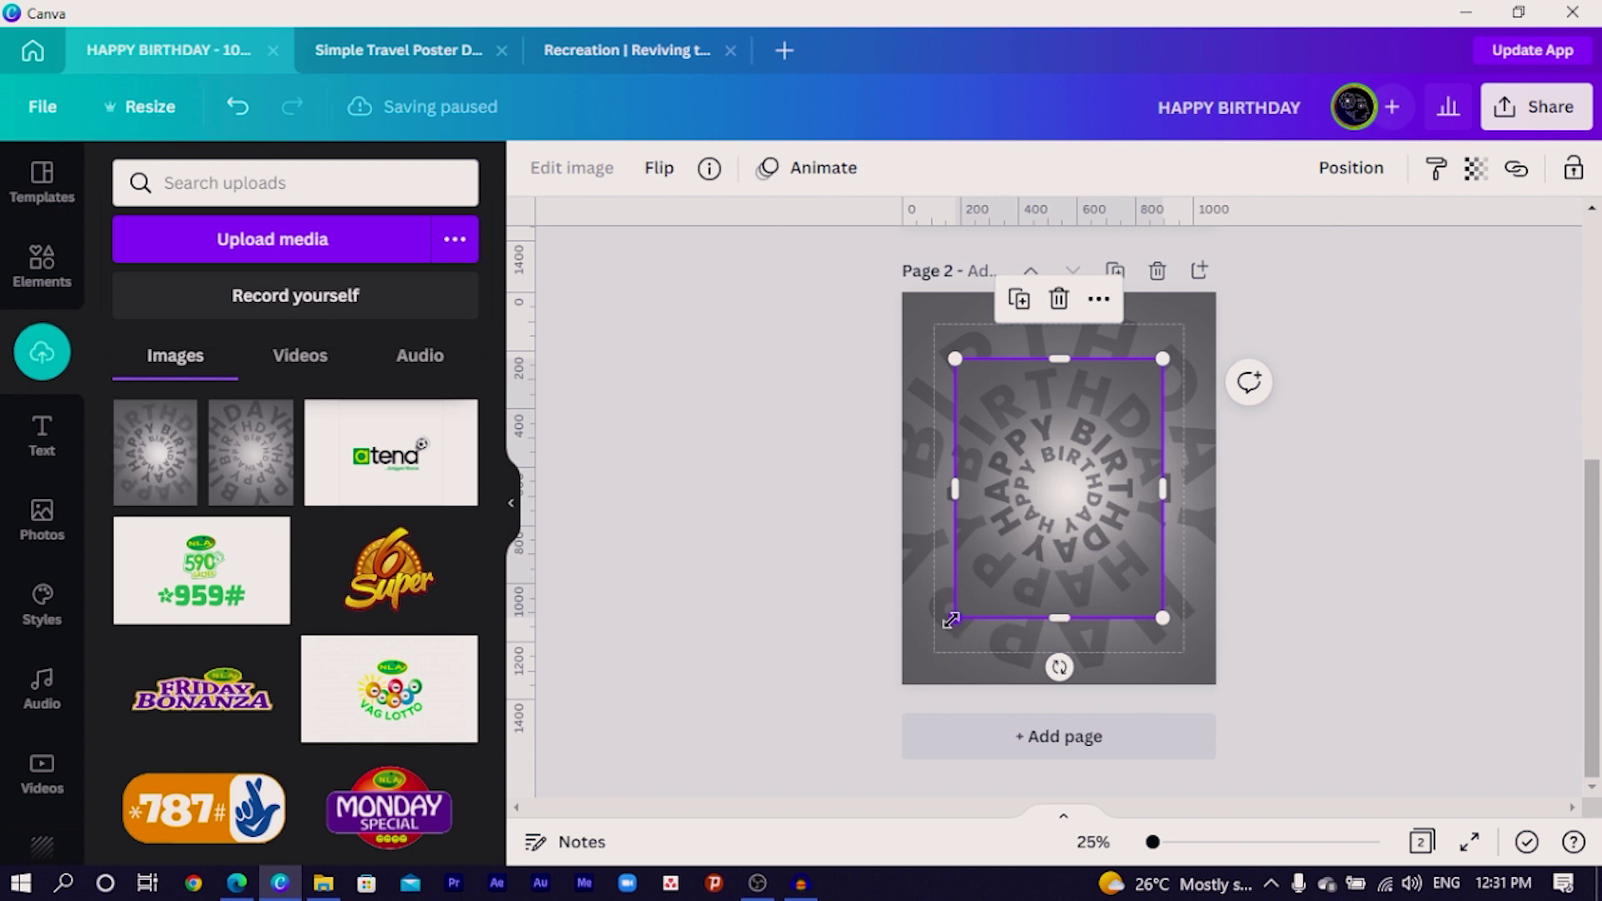
left_click_drag(953, 619, 901, 685)
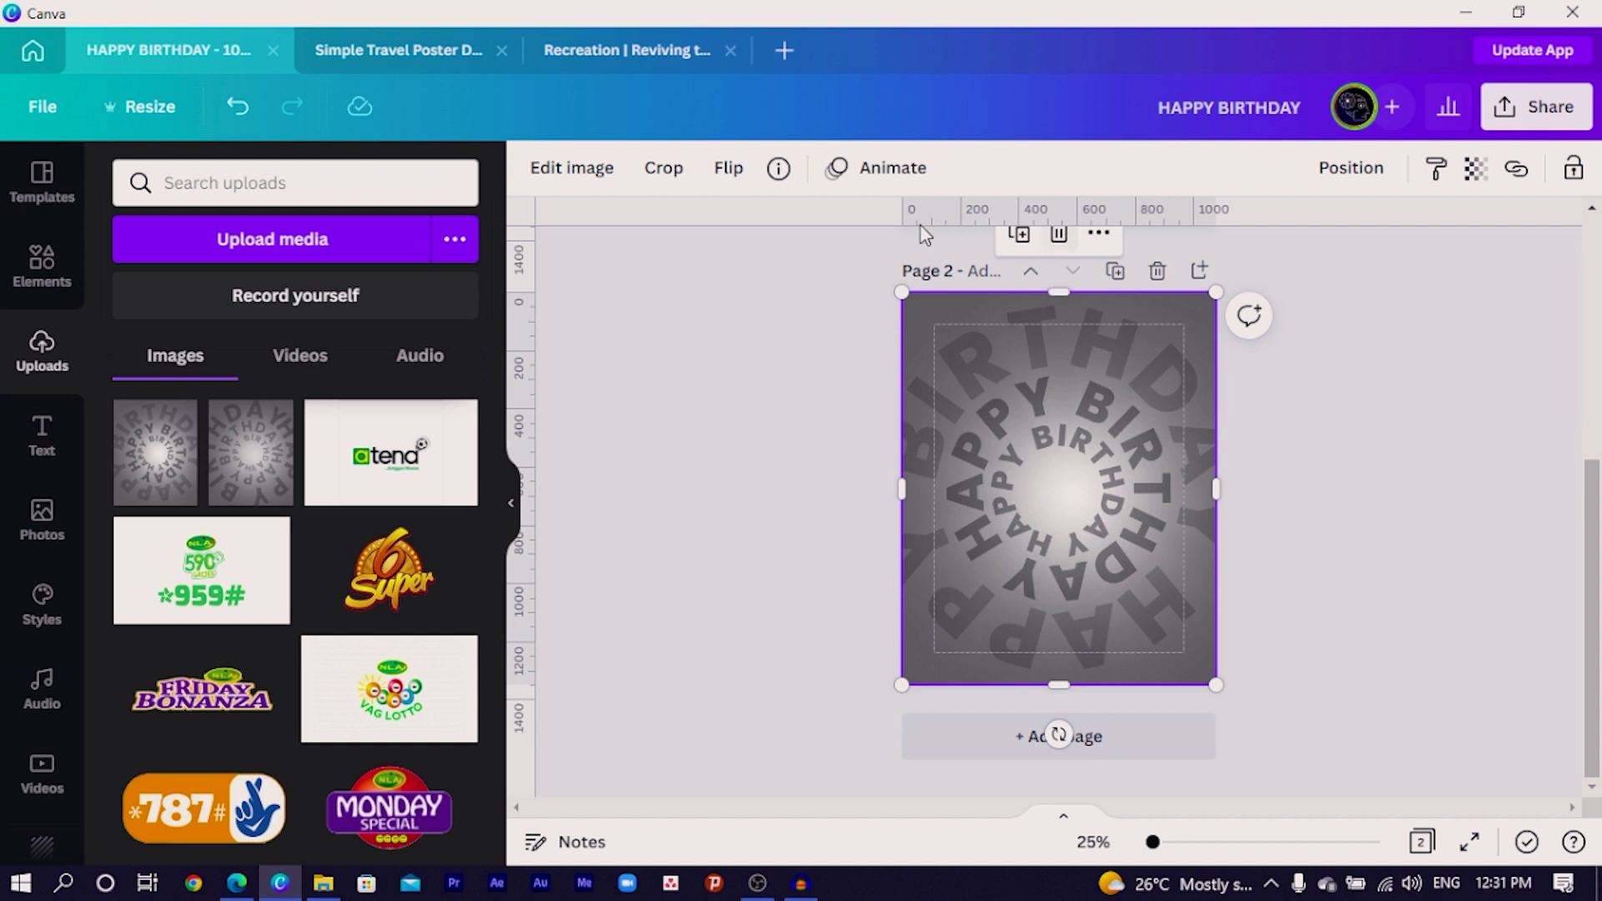
- Crop the placed image inward from all four sides to a portrait rectangle over the page's middle and left area
left_click_drag(1052, 292, 1056, 348)
left_click_drag(1215, 485, 1120, 511)
left_click_drag(1012, 665, 1013, 629)
mouse_move(915, 471)
left_mouse_down()
mouse_move(933, 474)
mouse_move(918, 476)
left_mouse_up()
left_click(805, 479)
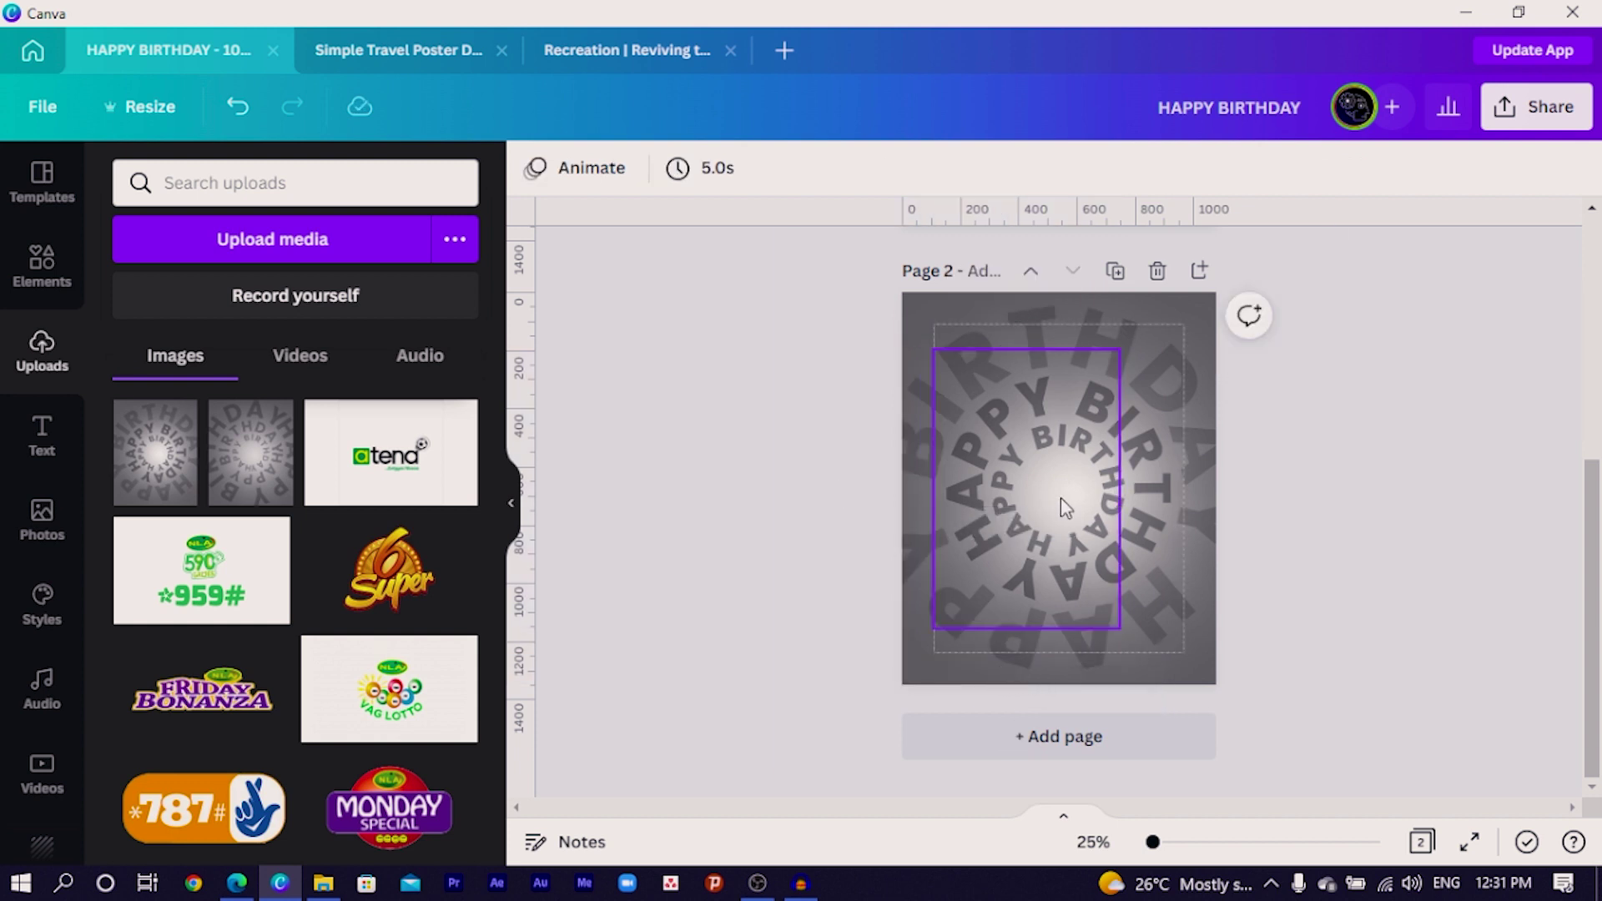
- Blur the cropped image with a positive Blur adjustment
left_click(963, 482)
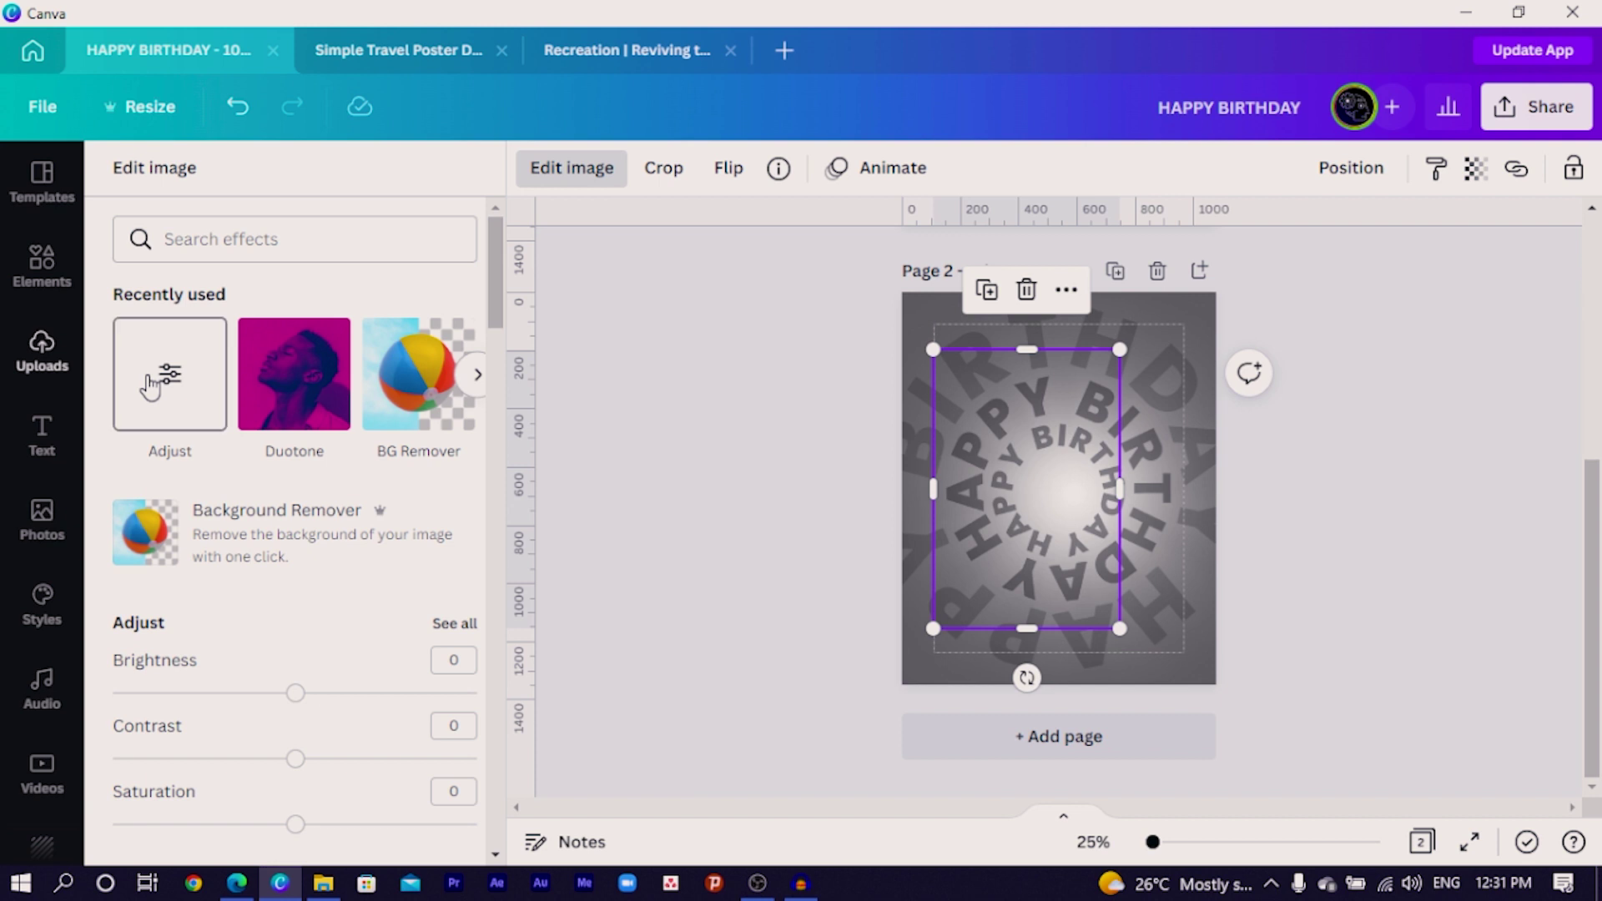
left_click(164, 386)
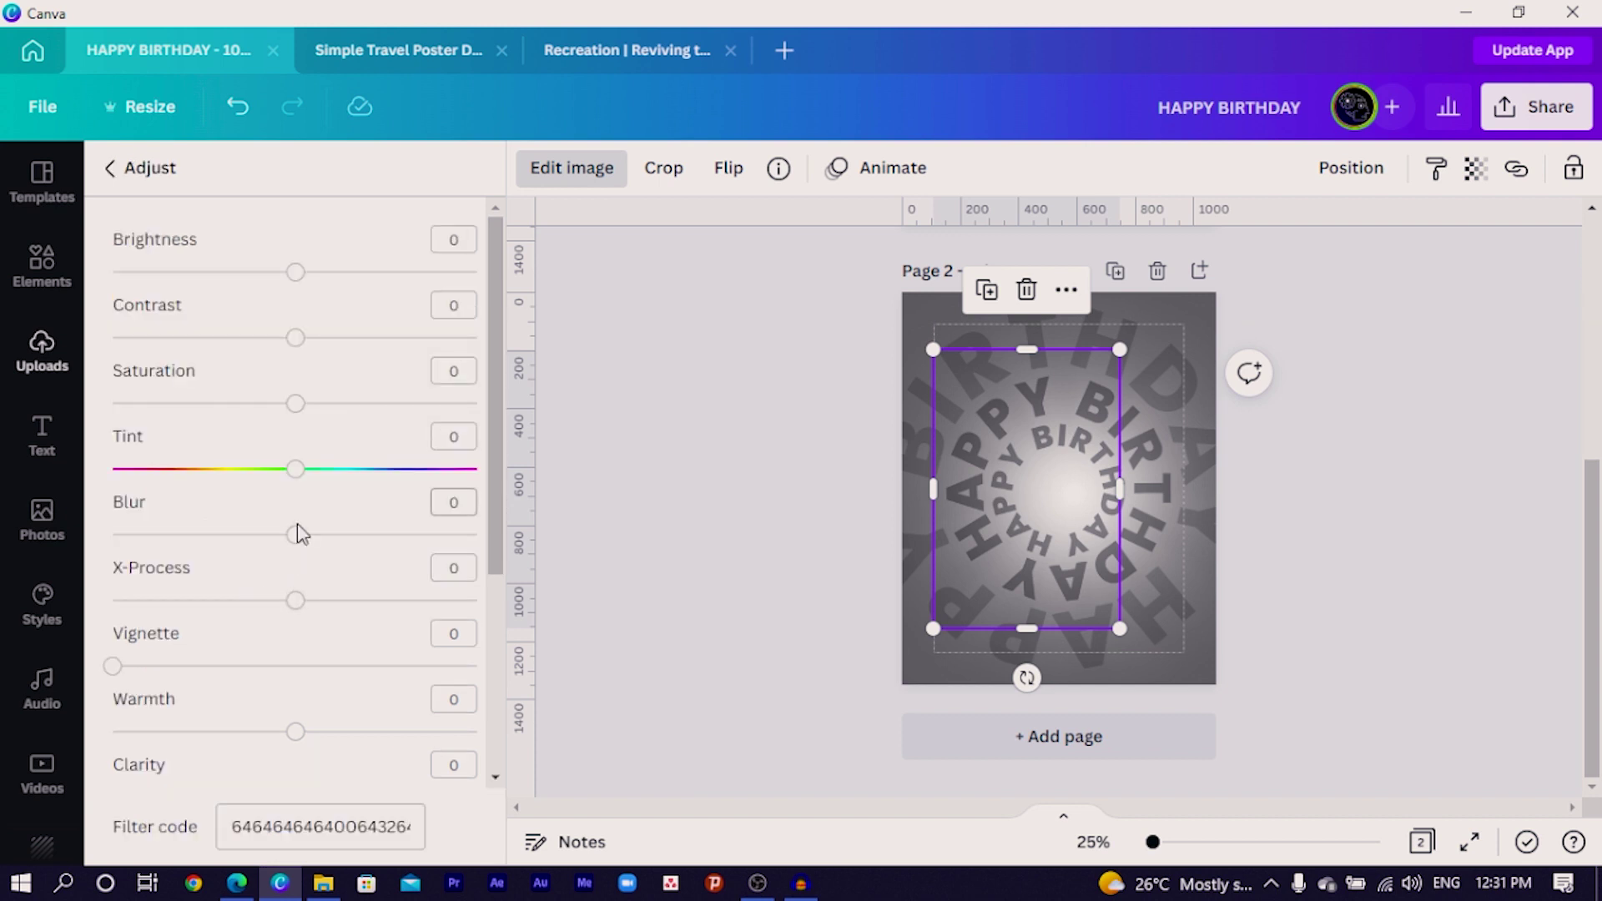
left_click_drag(297, 543, 344, 558)
left_click(697, 511)
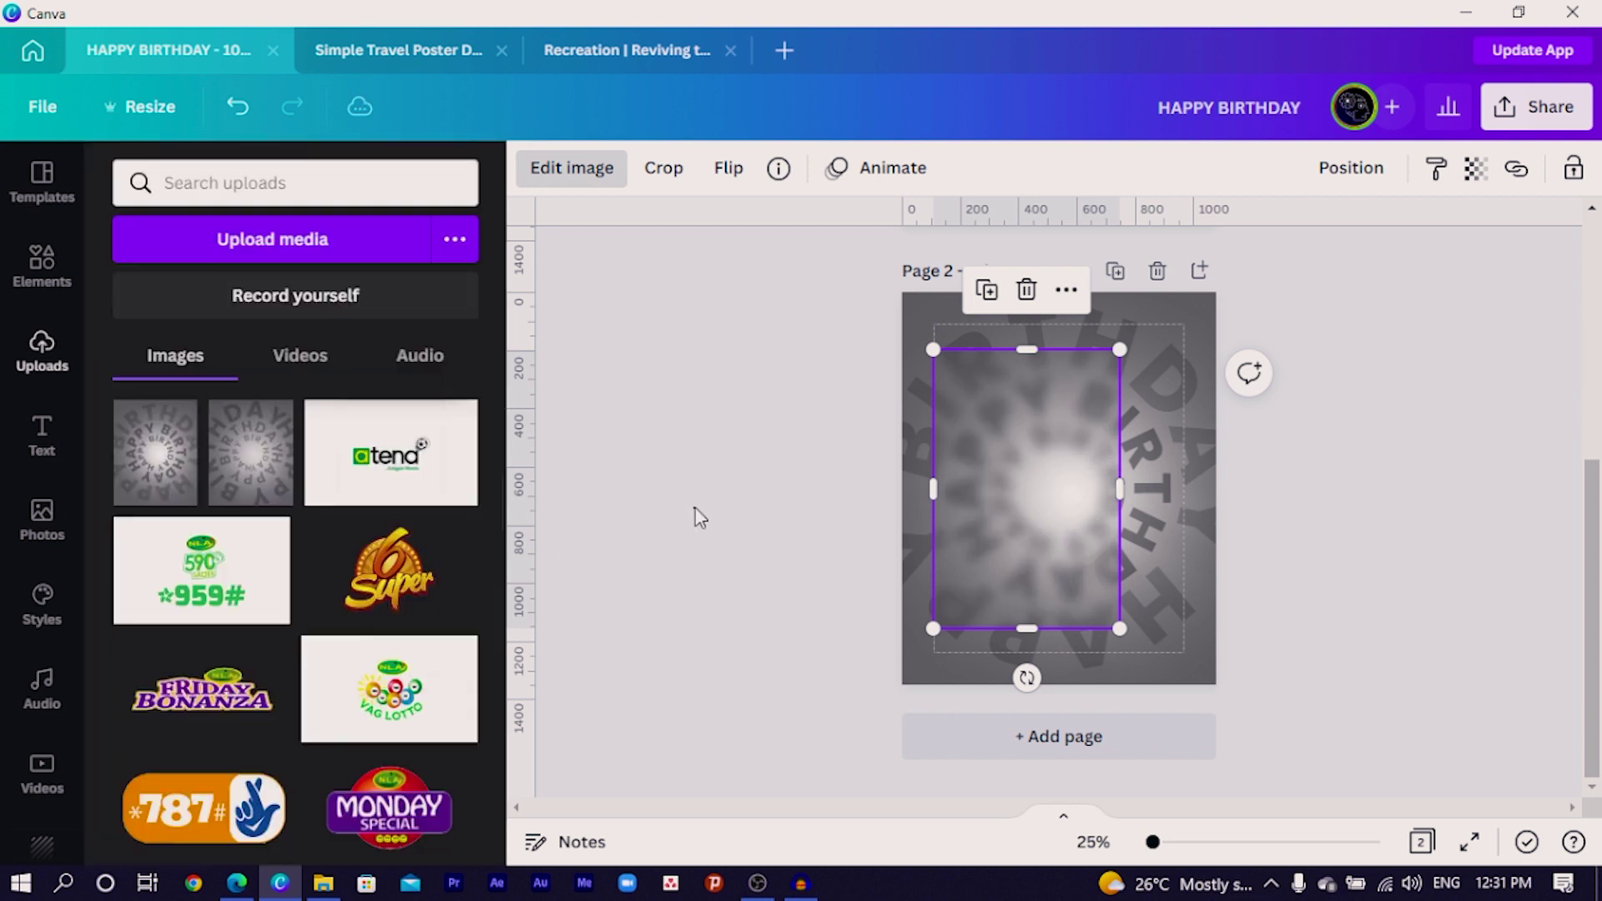
- Extend the blurred image's crop slightly at its left edge and downward at its lower edge
left_click(970, 477)
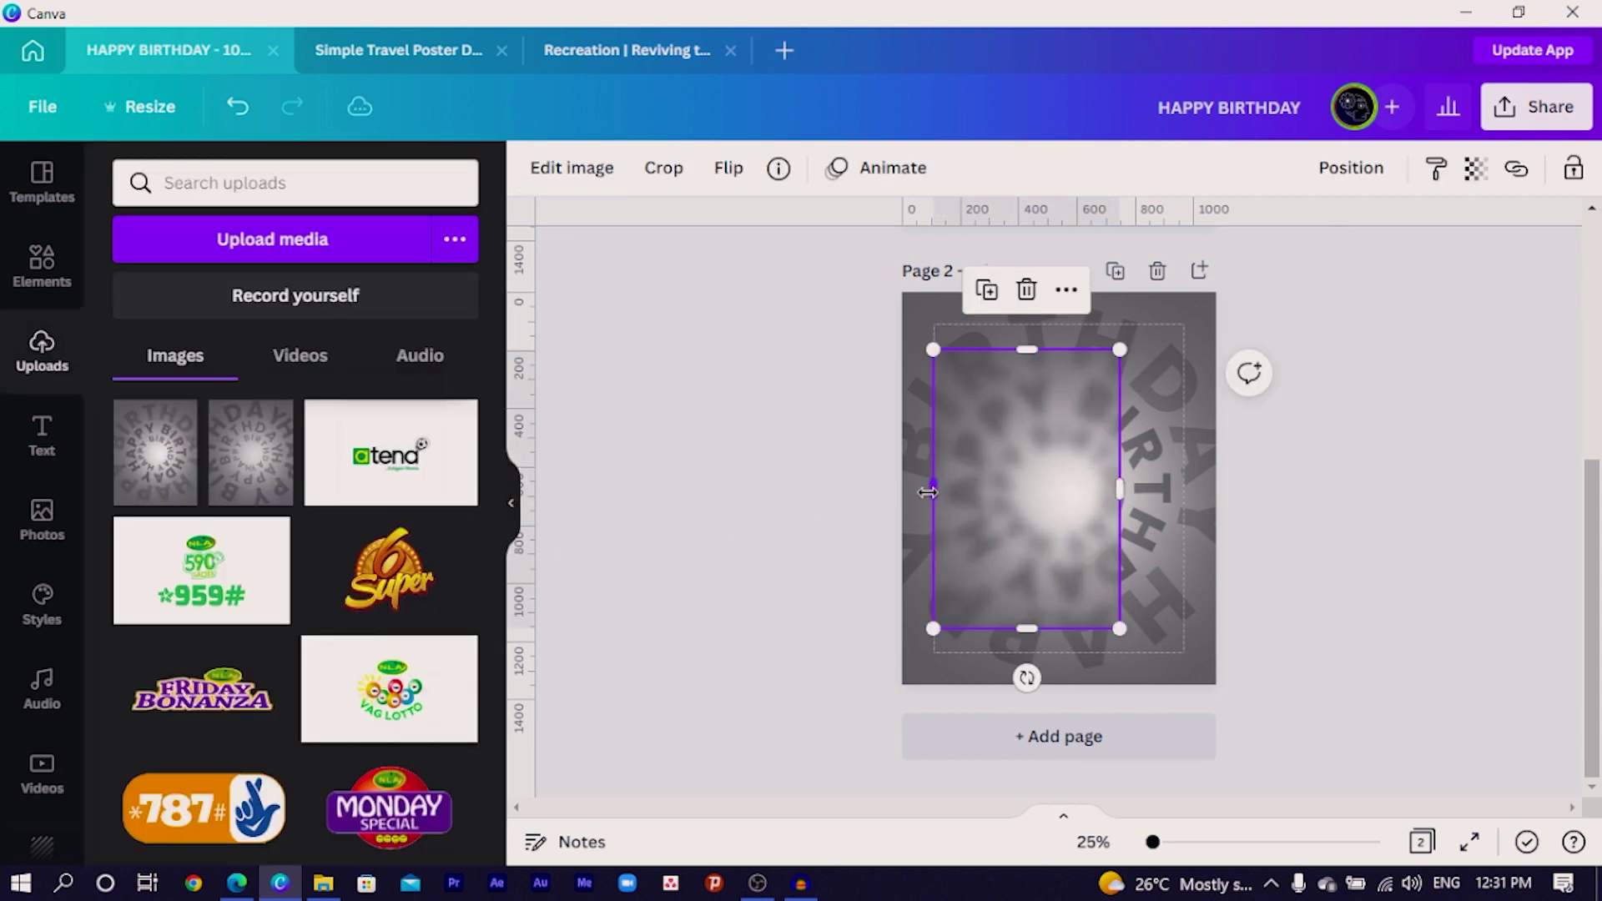
left_click_drag(927, 491, 917, 493)
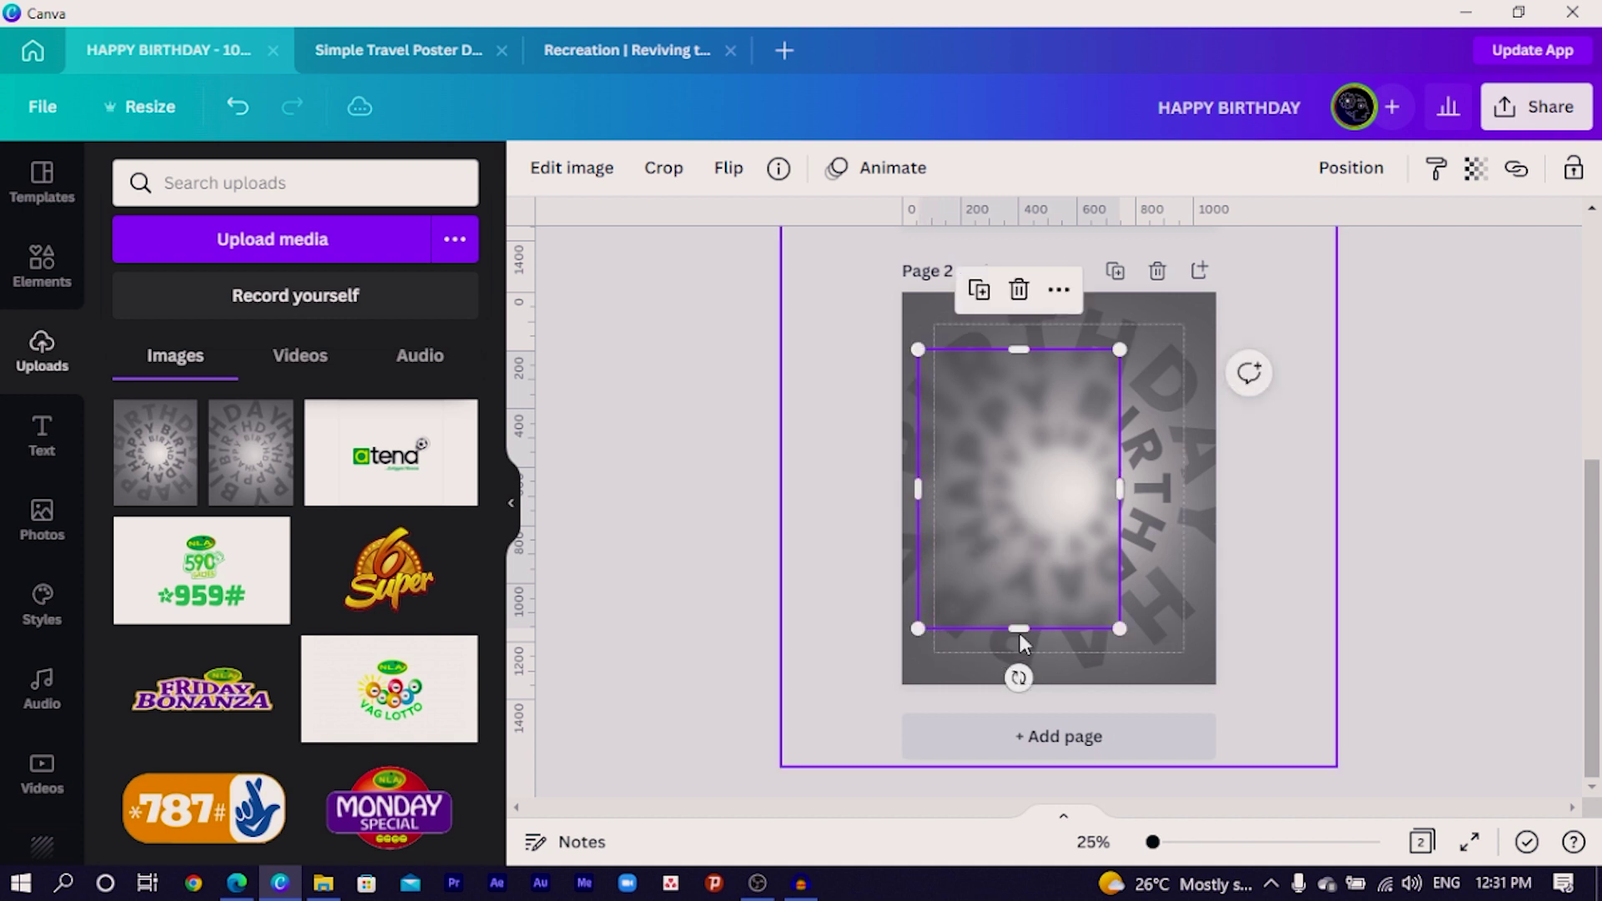
left_click_drag(1022, 621, 1019, 661)
left_click(728, 456)
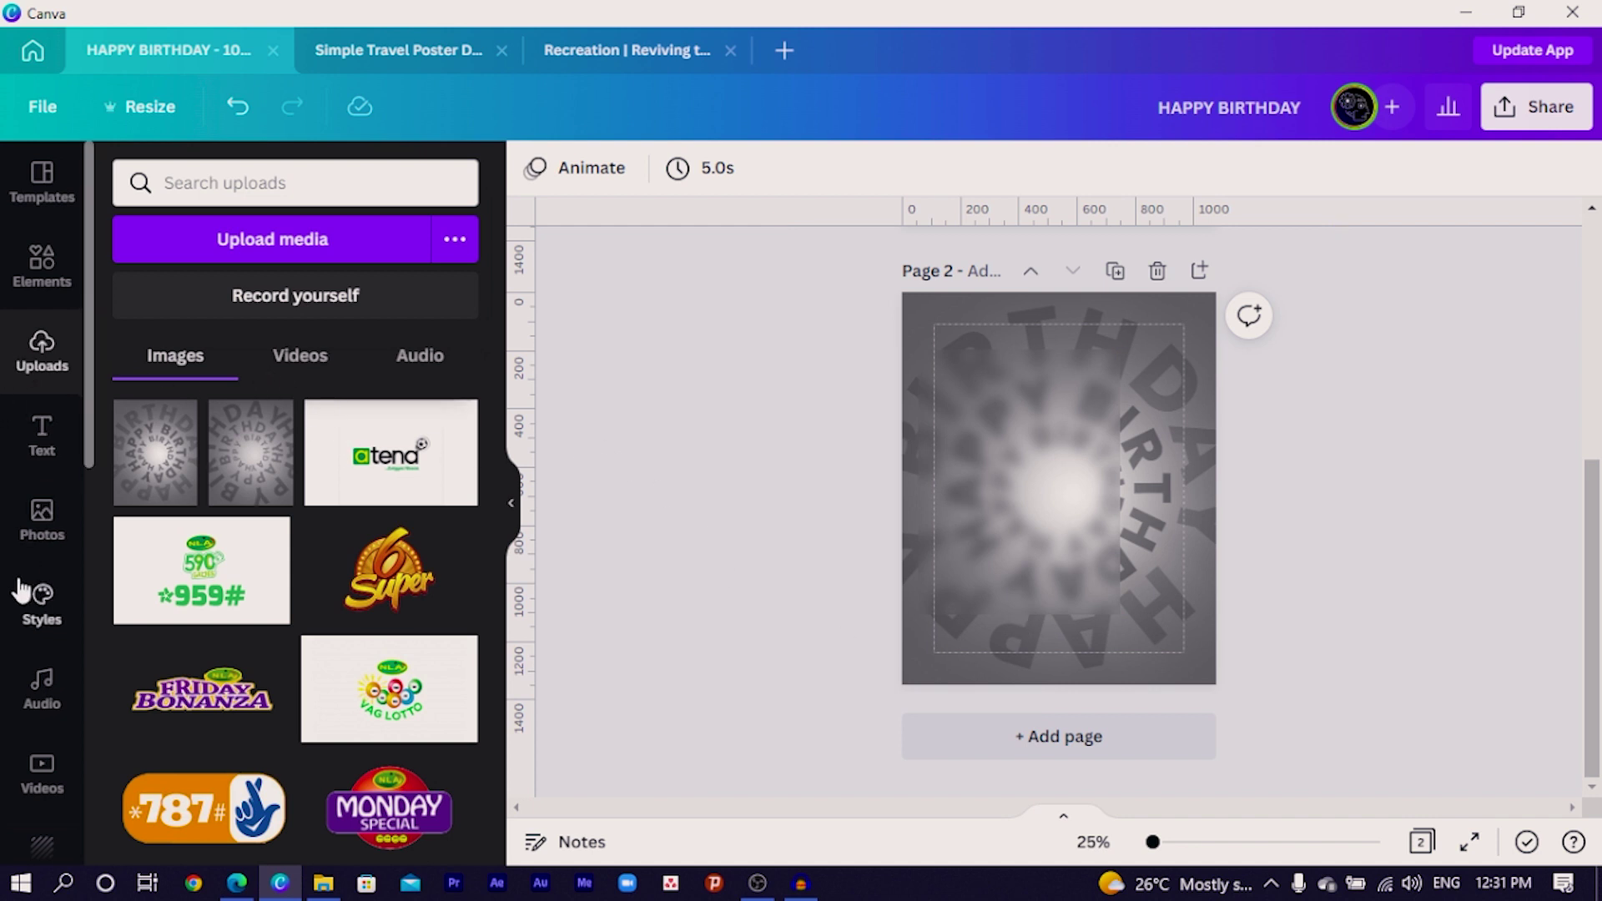
- Place the recently used photo of the curly-haired woman in a white sweater at page 2's lower right, with its background removed
left_click(47, 526)
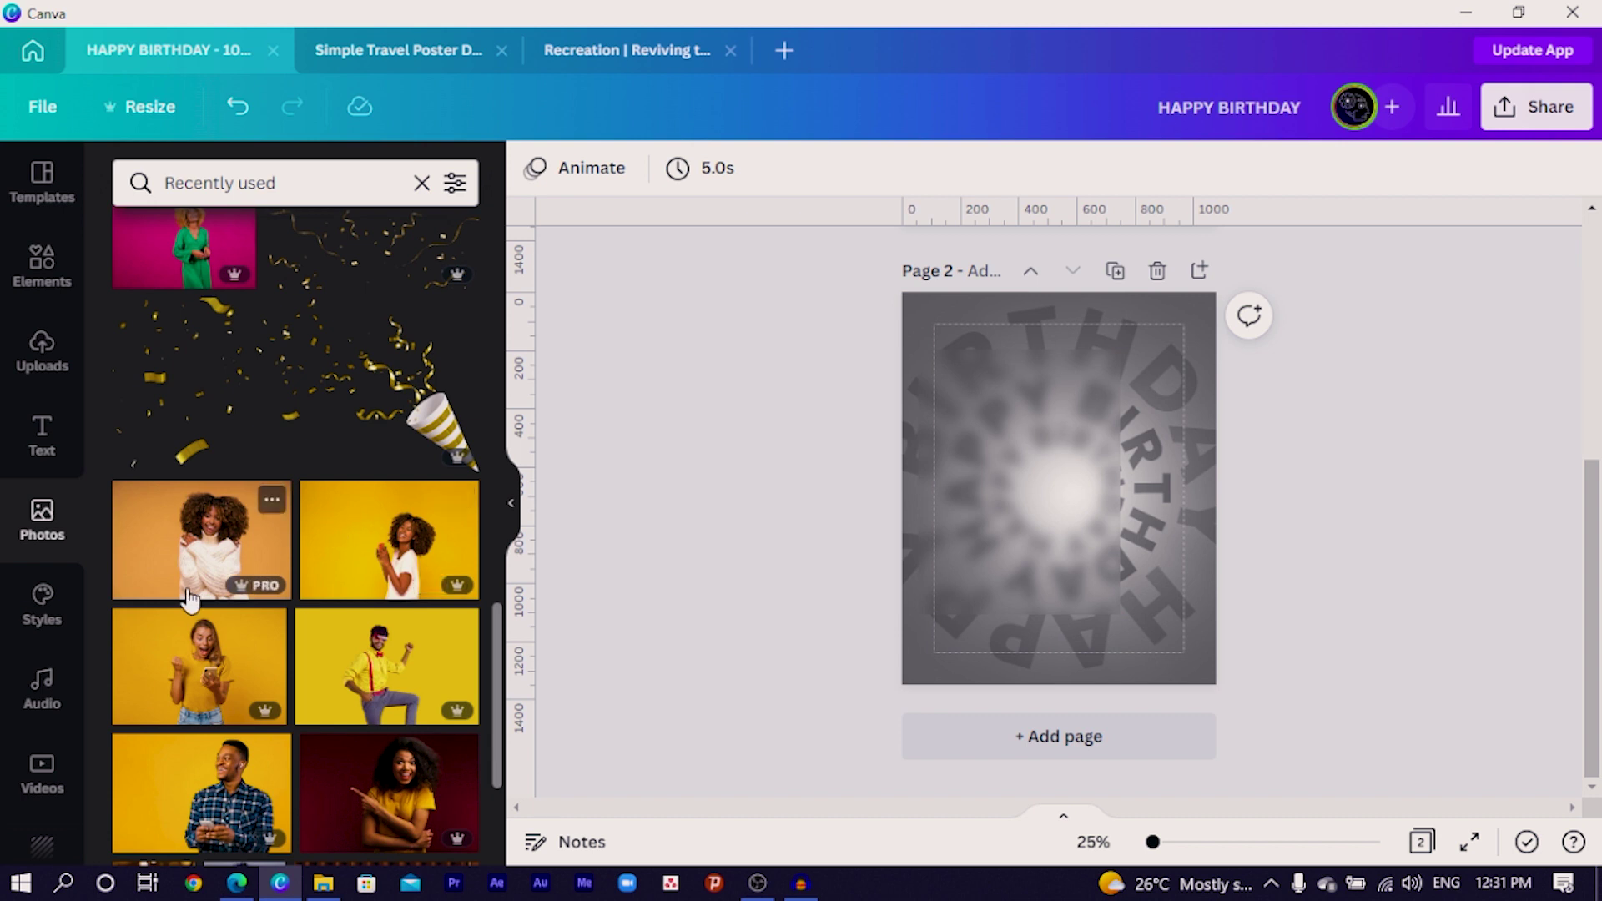
left_click(211, 551)
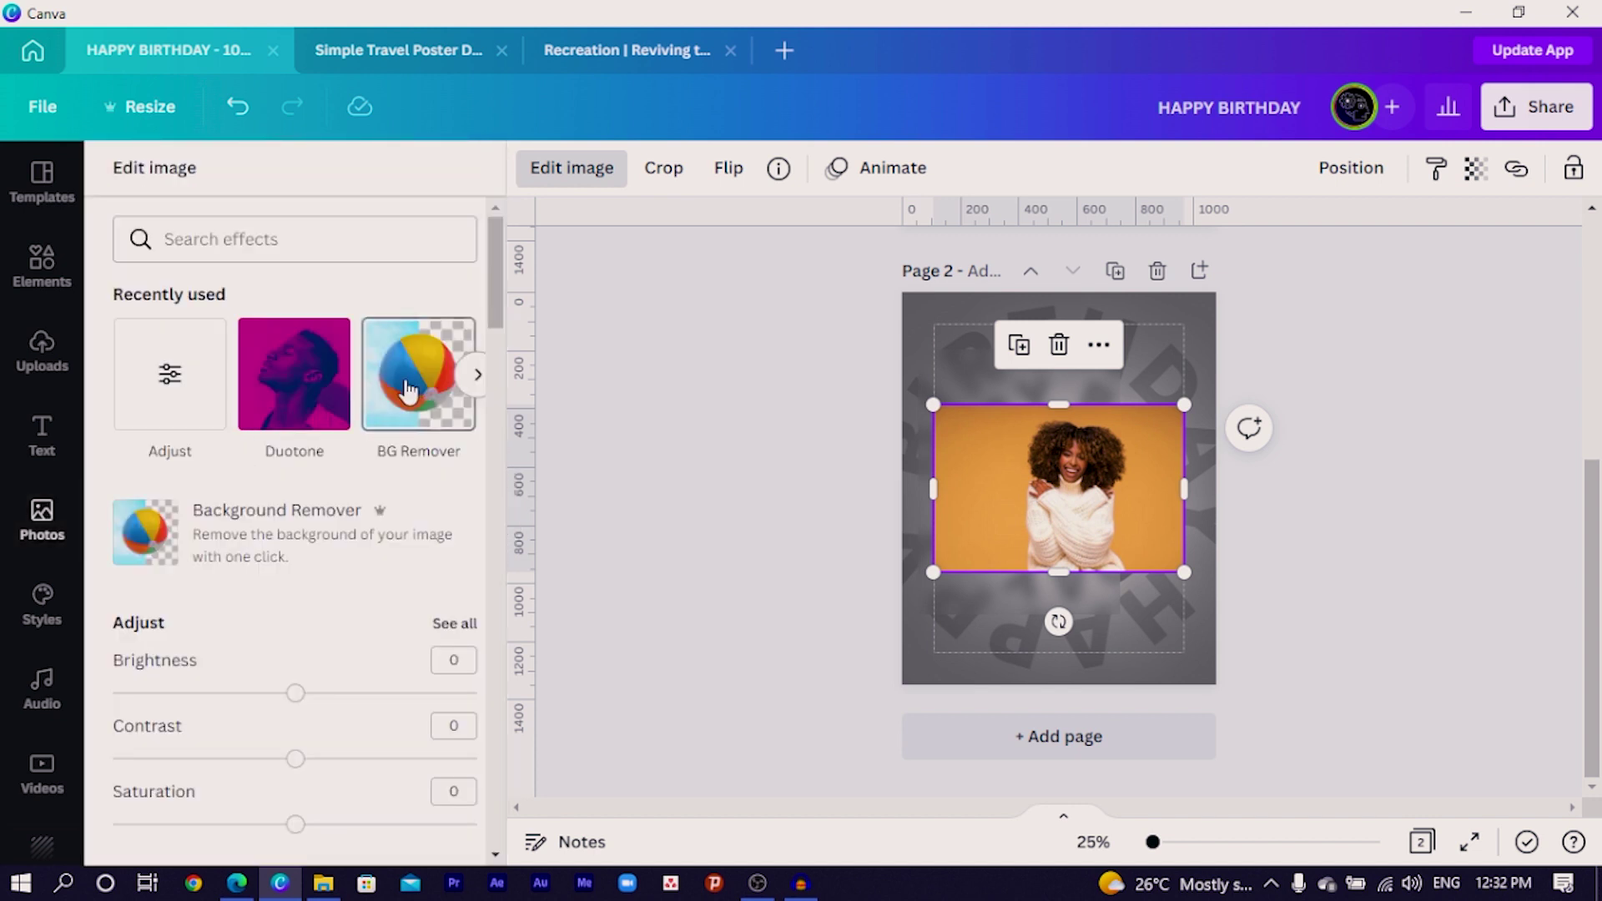
left_click(418, 374)
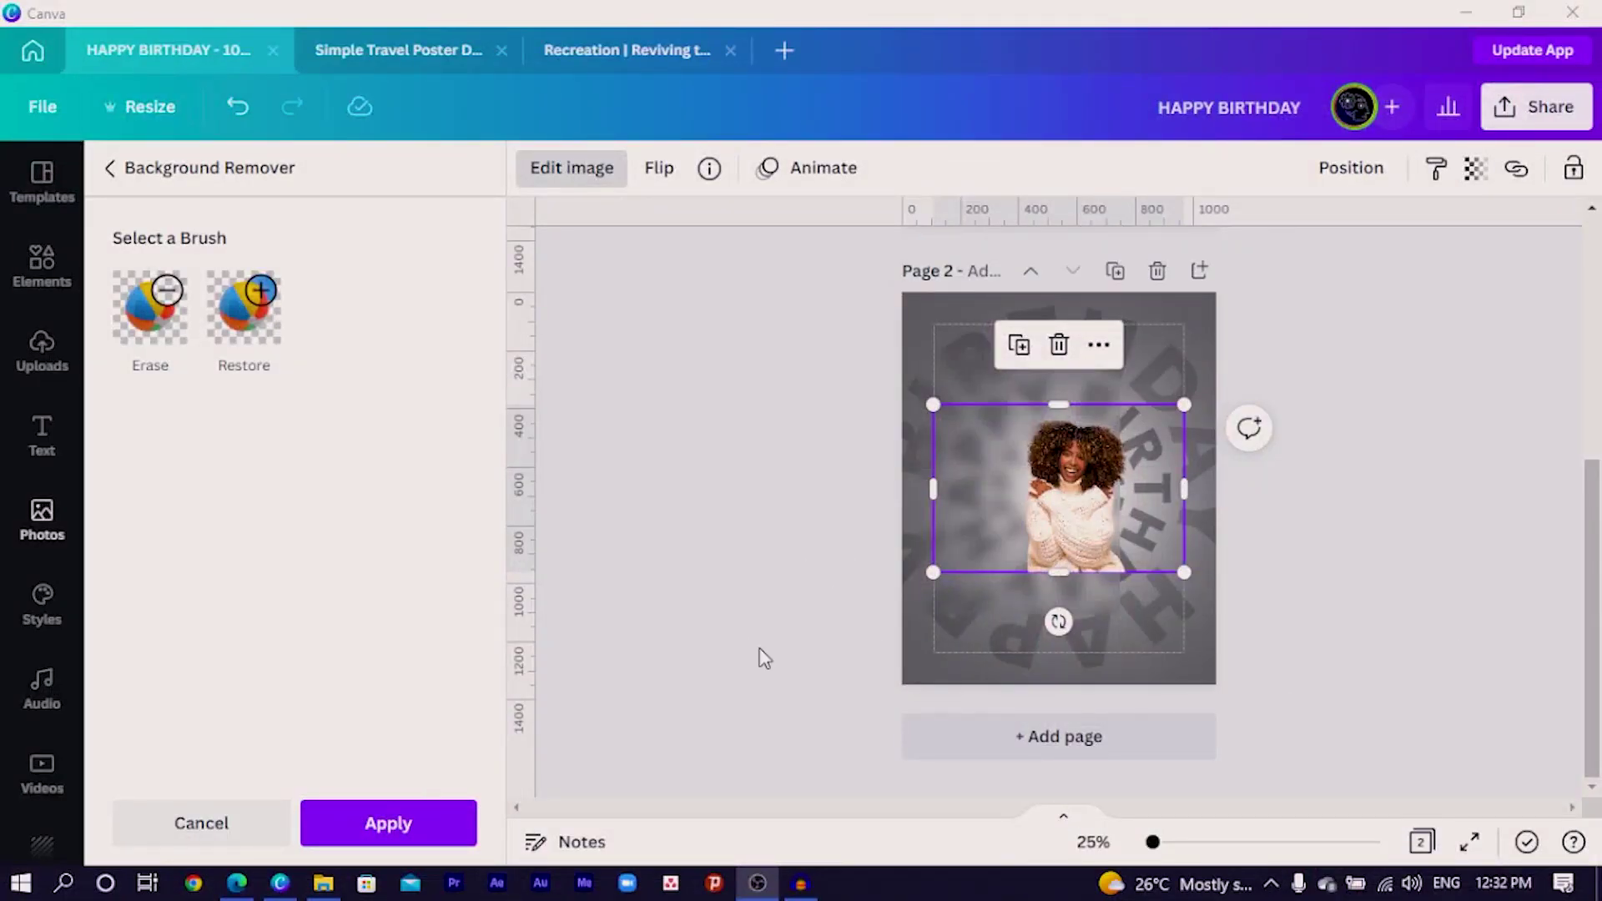
left_click(349, 838)
left_click(686, 647)
left_click_drag(1070, 531, 1132, 645)
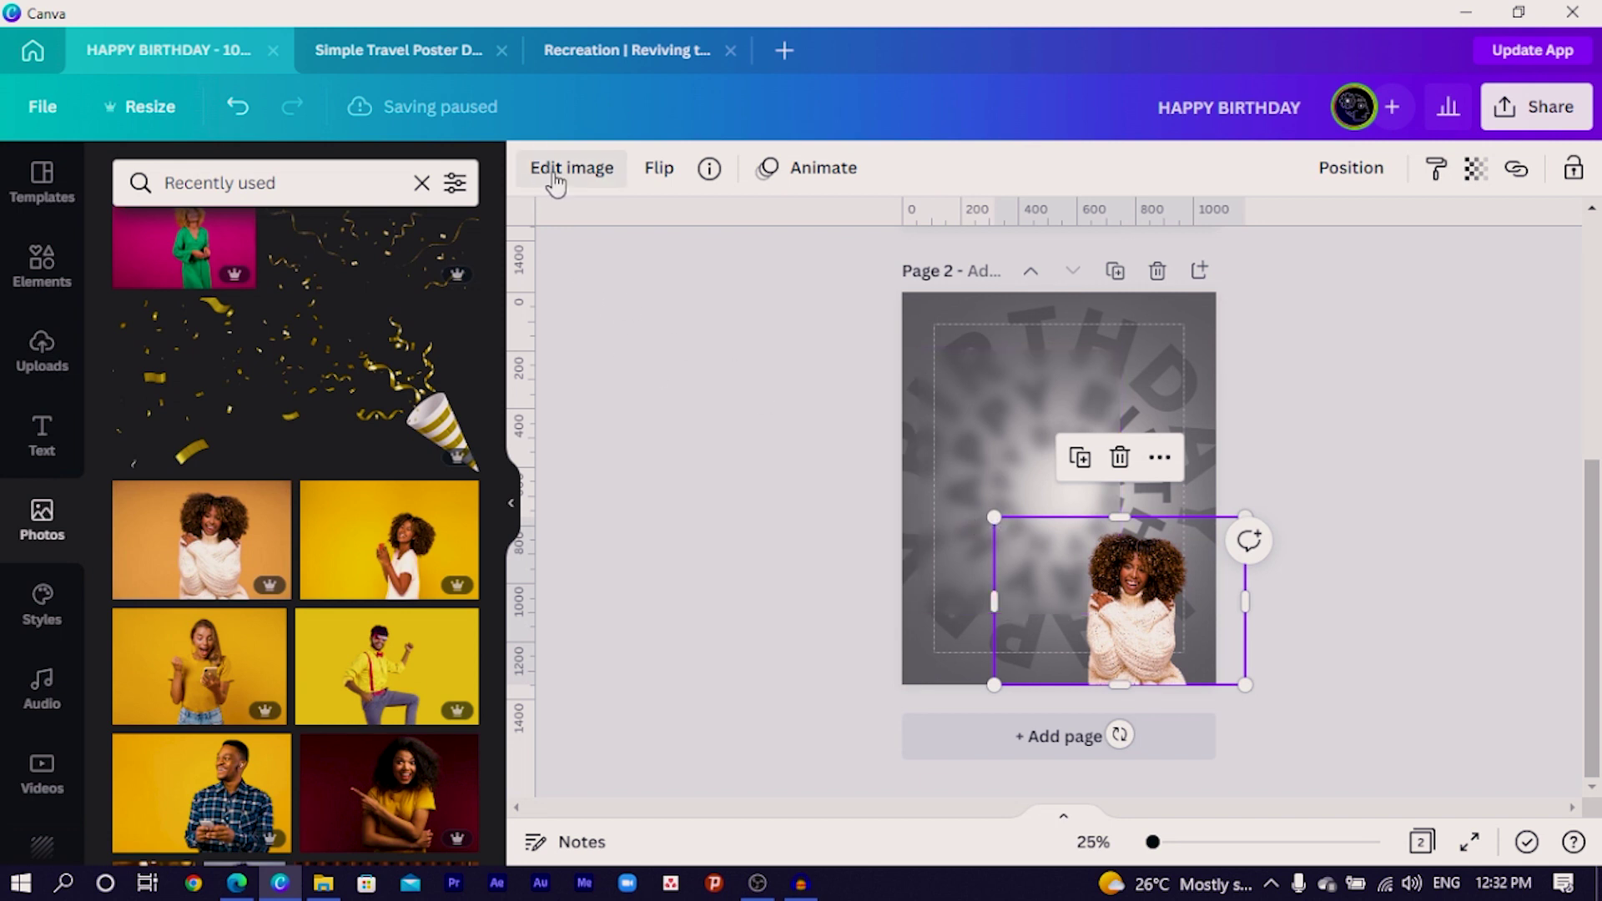
- Apply the Street filter to the woman's photo with an intensity of 38
left_click(554, 182)
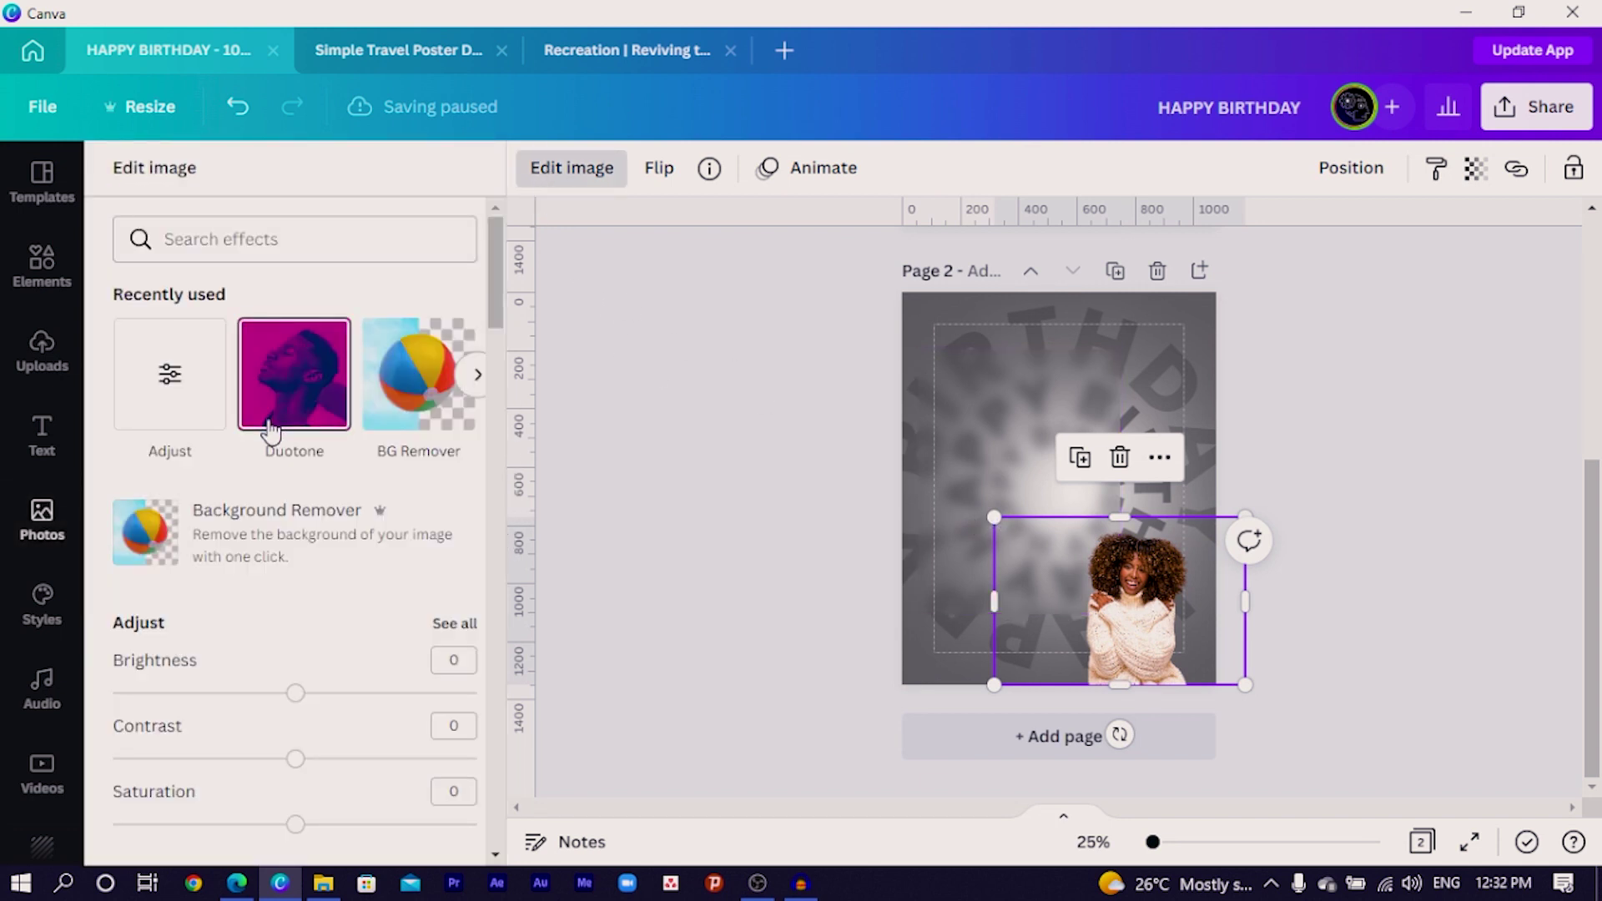
scroll(284, 570, "down", 5)
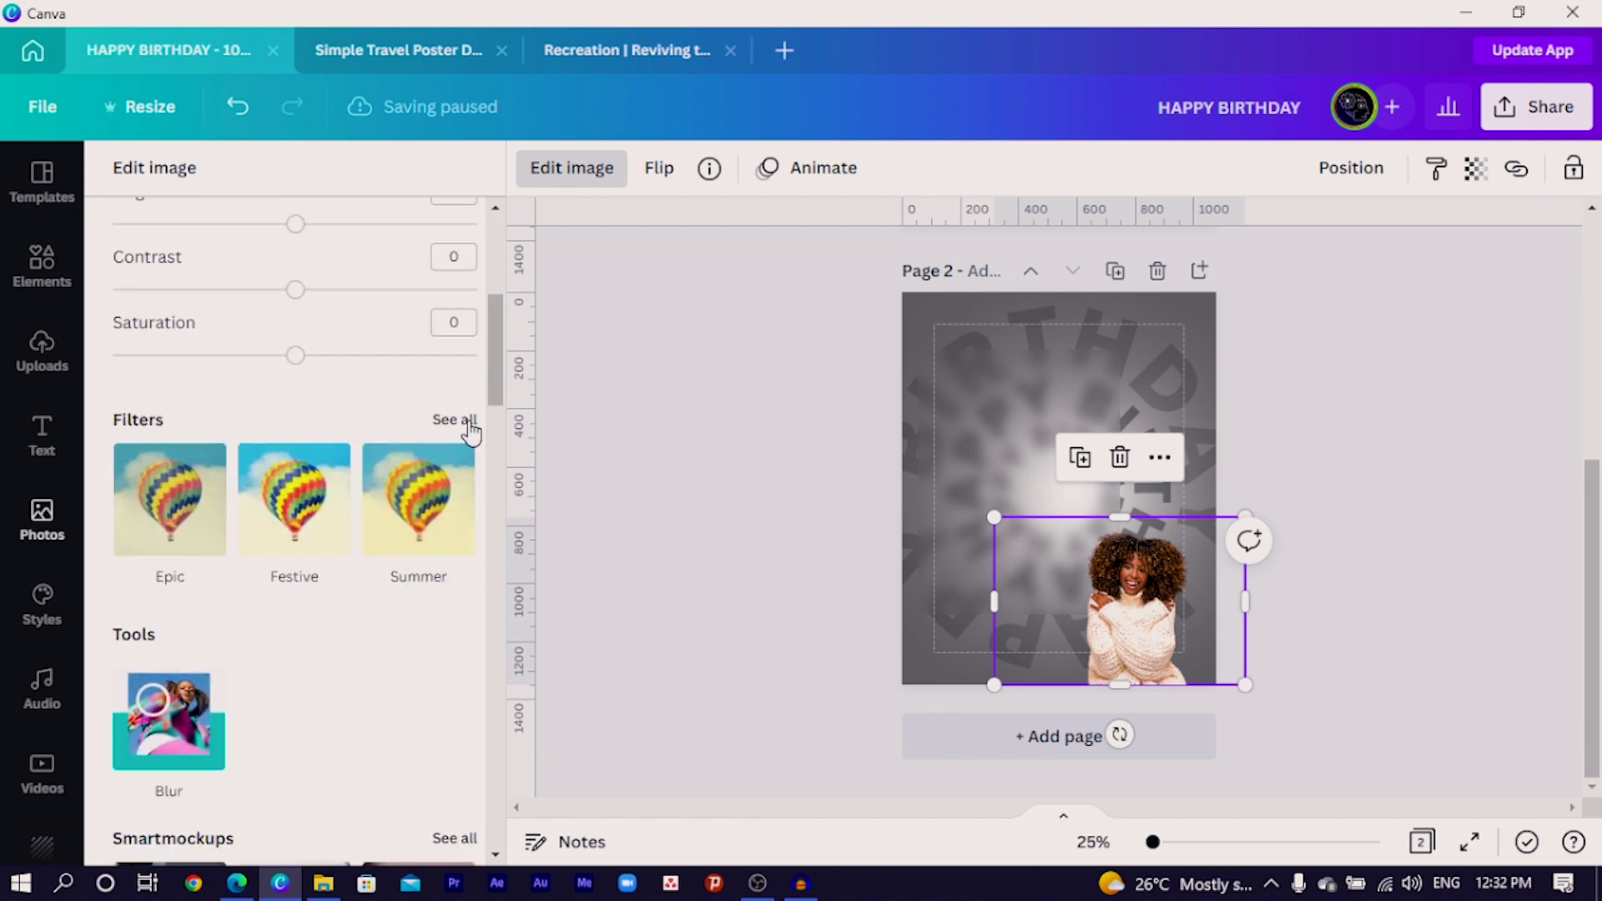
left_click(467, 421)
scroll(338, 459, "down", 5)
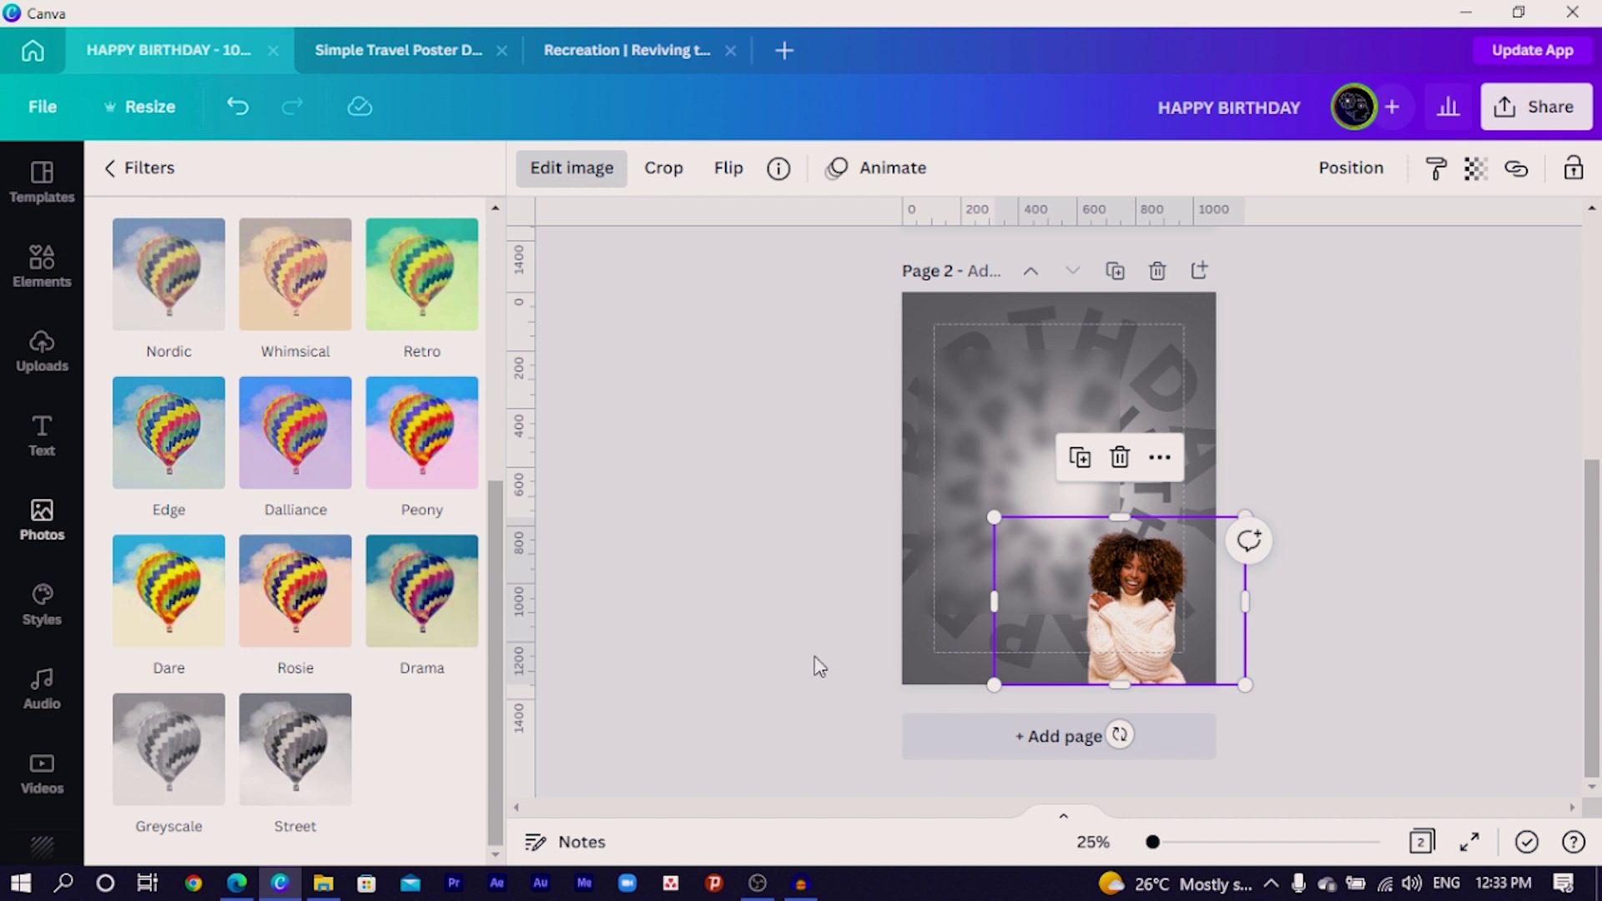
left_click(287, 735)
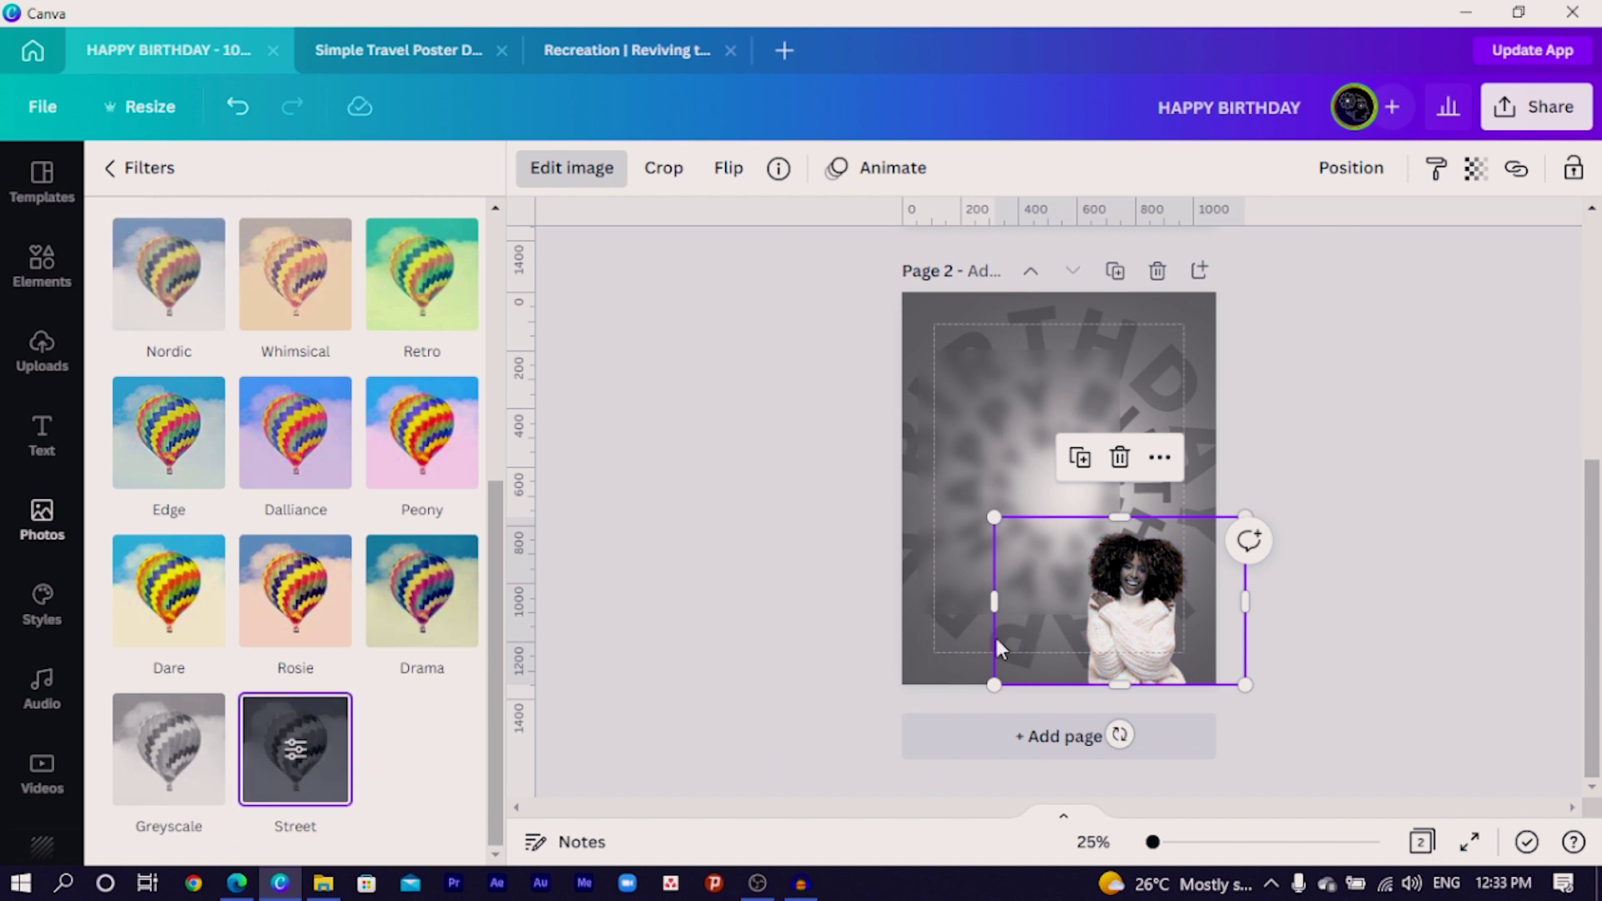
left_click(310, 739)
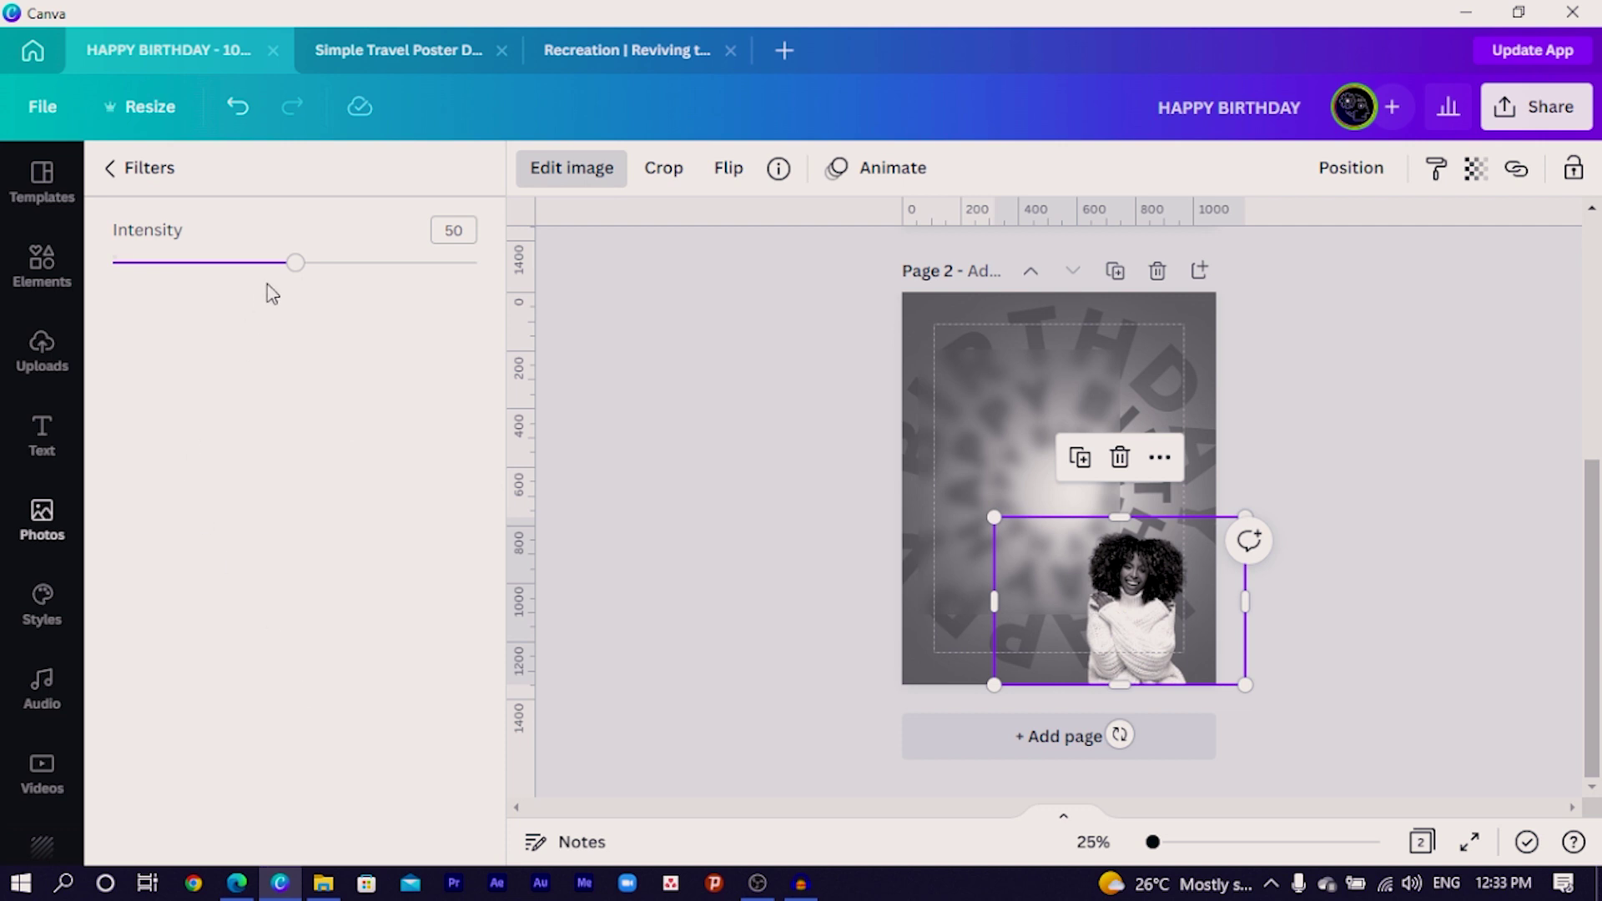
left_click_drag(294, 267, 253, 275)
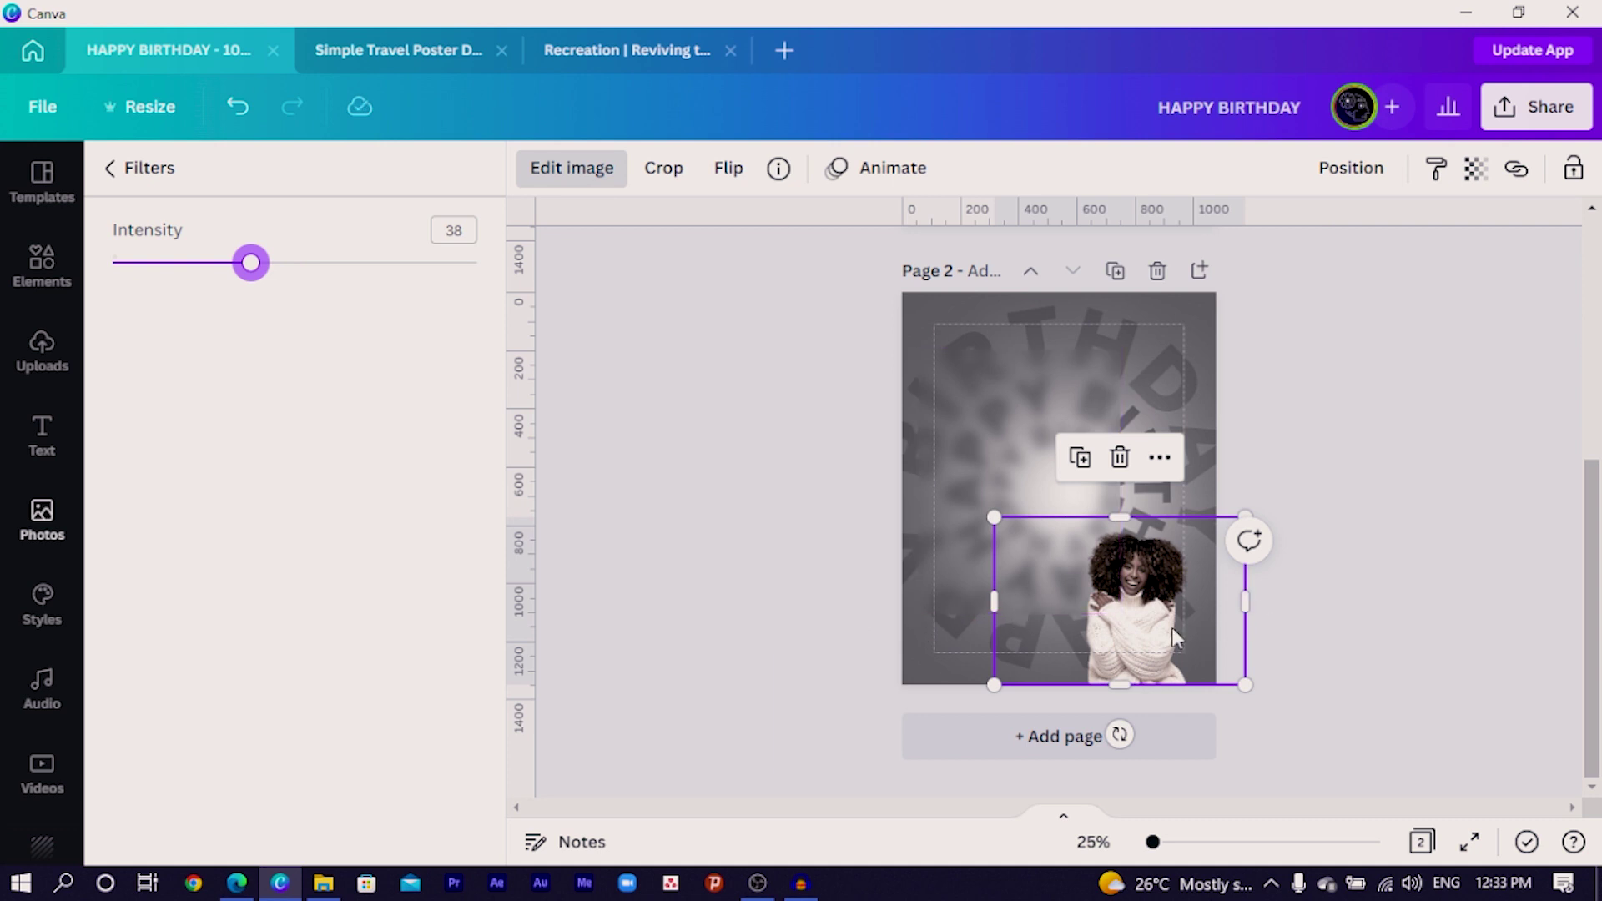
- Crop the photo's sides close to the woman and enlarge it to fill the page's right side
left_click_drag(1128, 641, 1082, 641)
left_click_drag(1197, 605, 1156, 604)
left_click_drag(946, 591, 1019, 593)
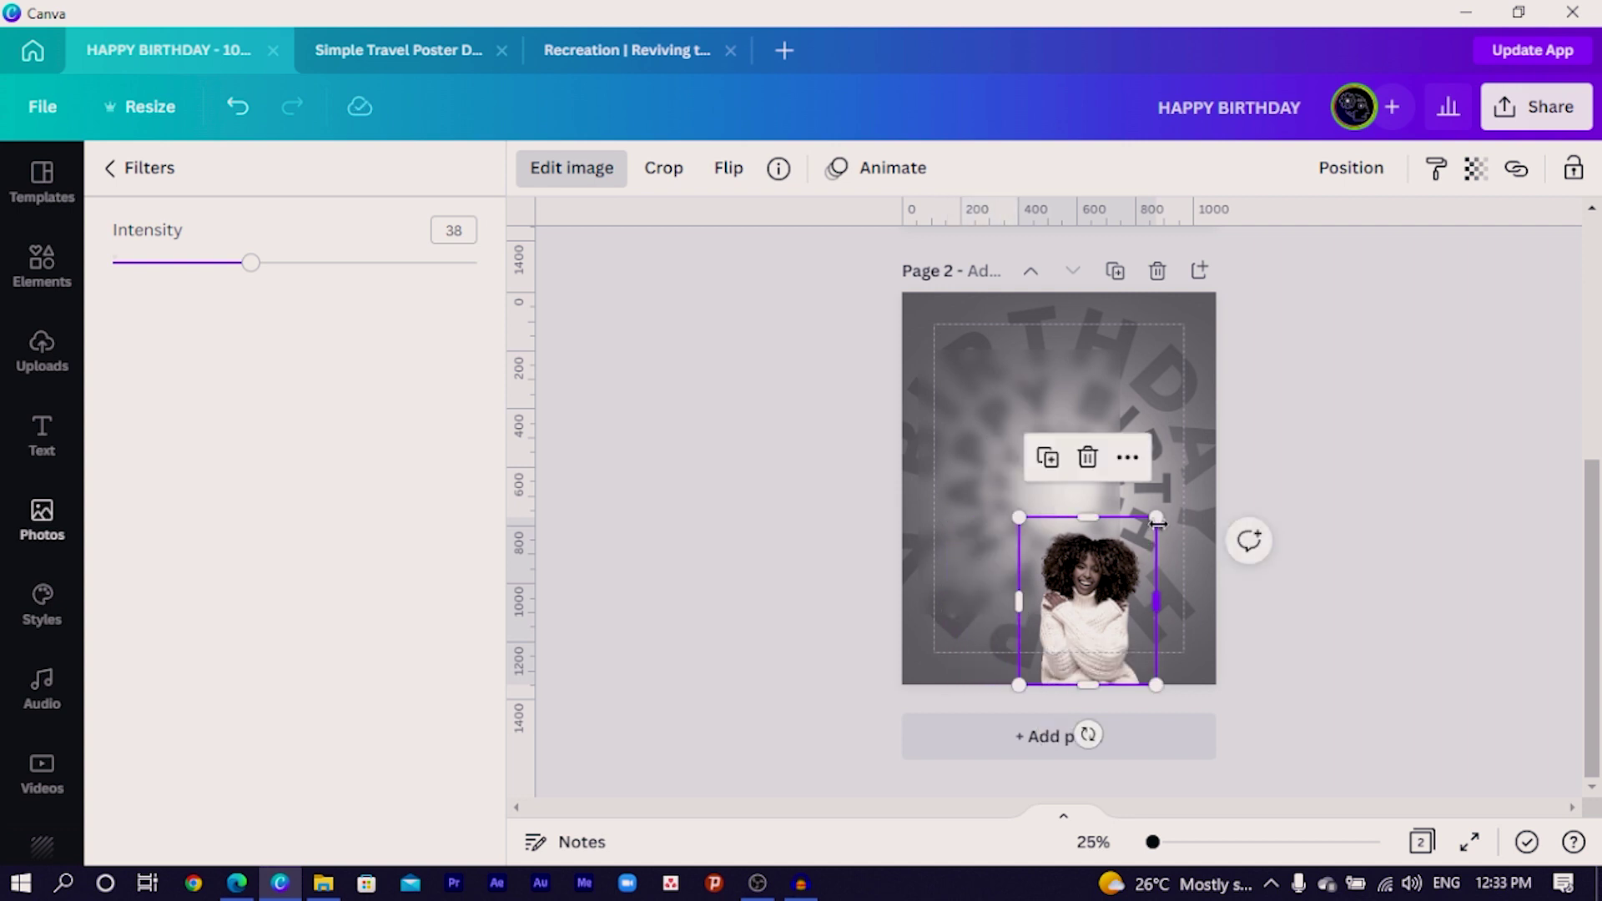
left_click_drag(1197, 458, 1316, 323)
left_click_drag(1138, 584, 1120, 584)
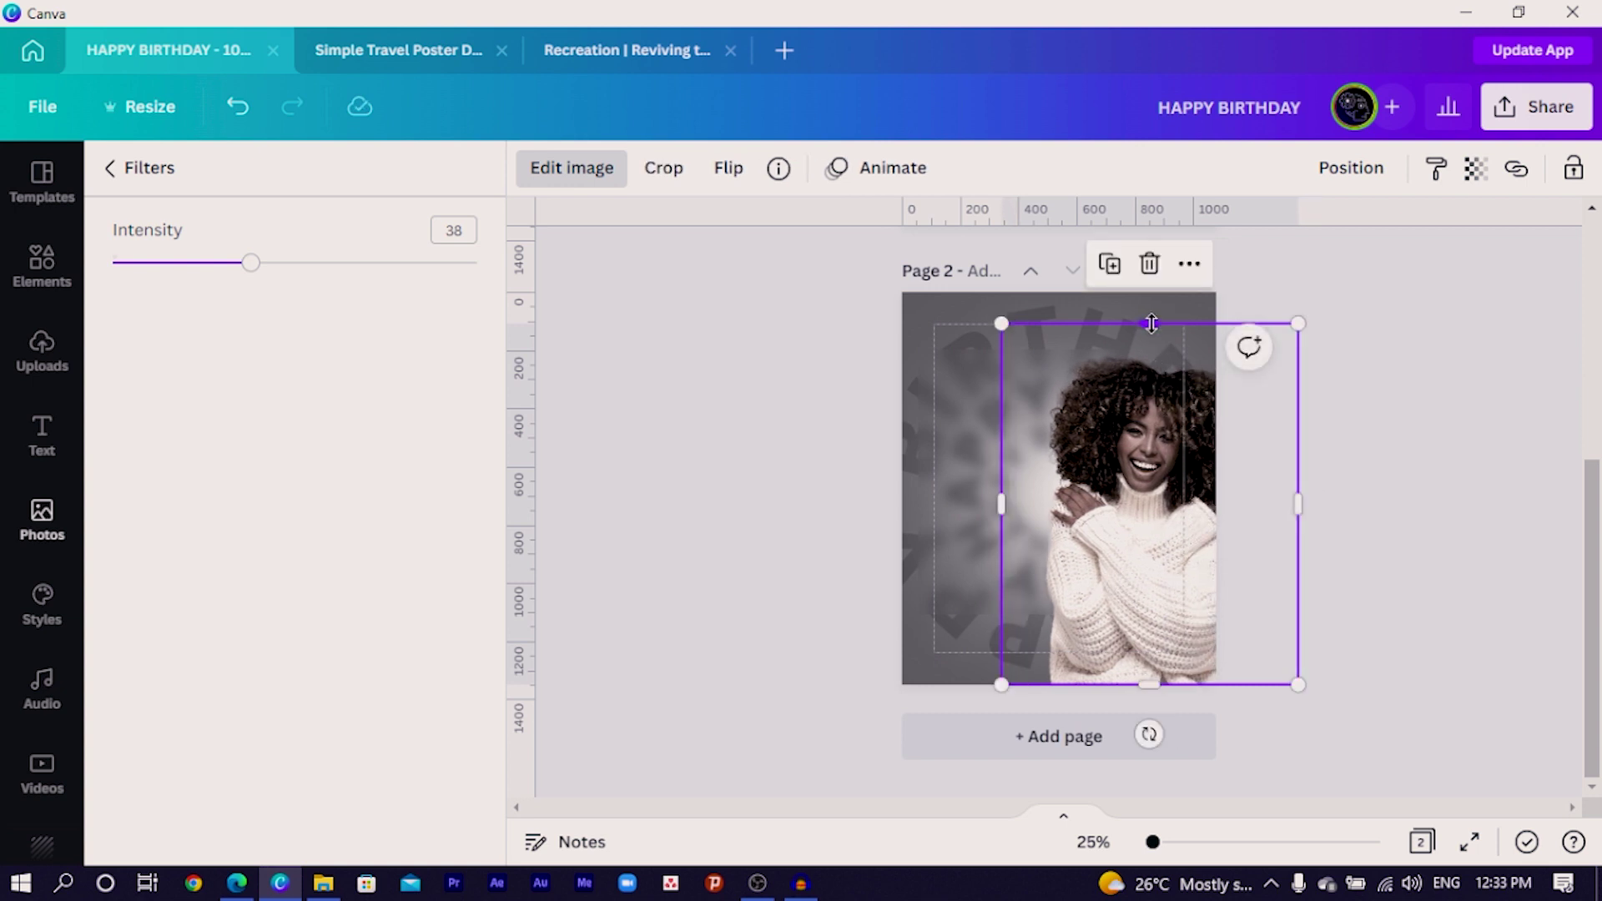
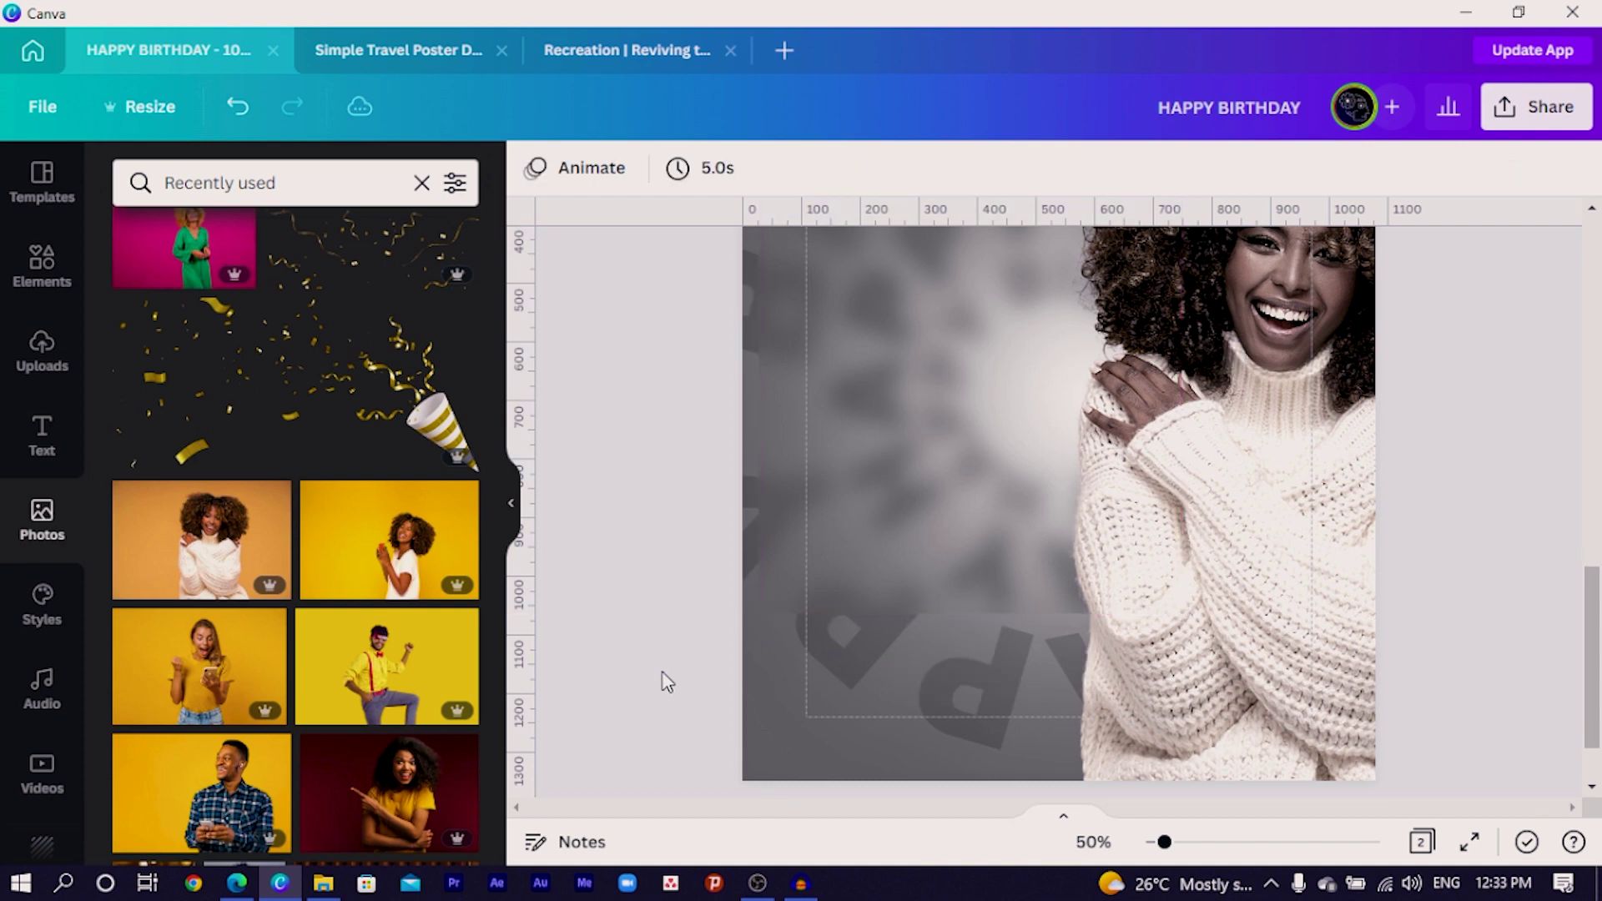
- Add a line and align it with the upper-left corner of the blurred rectangle
key("l")
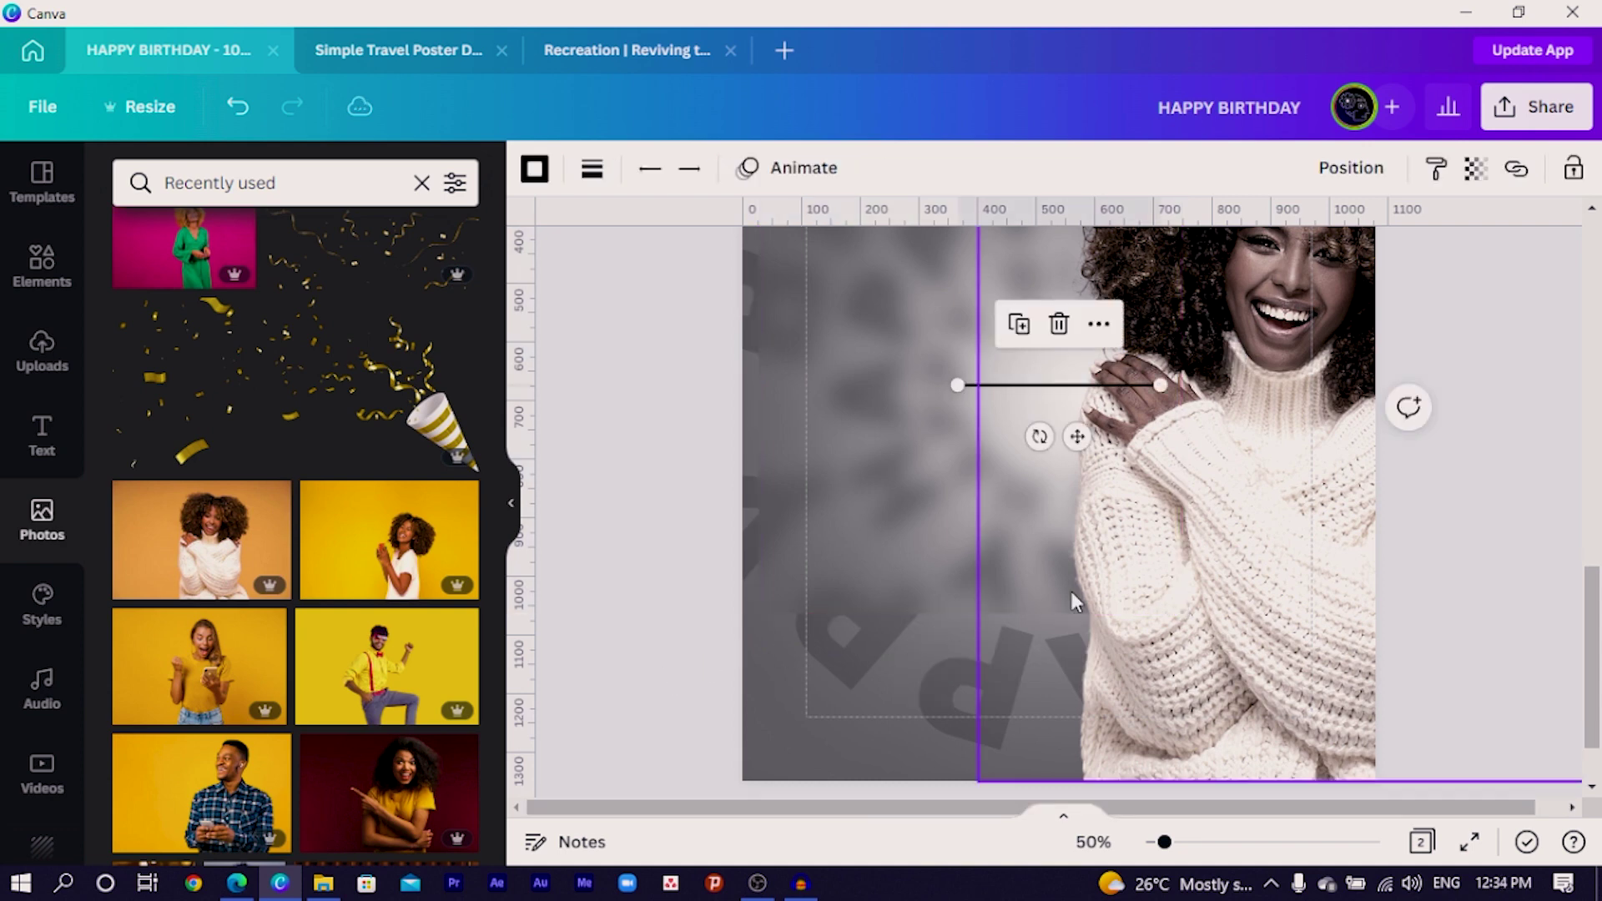
left_click_drag(1076, 435, 878, 383)
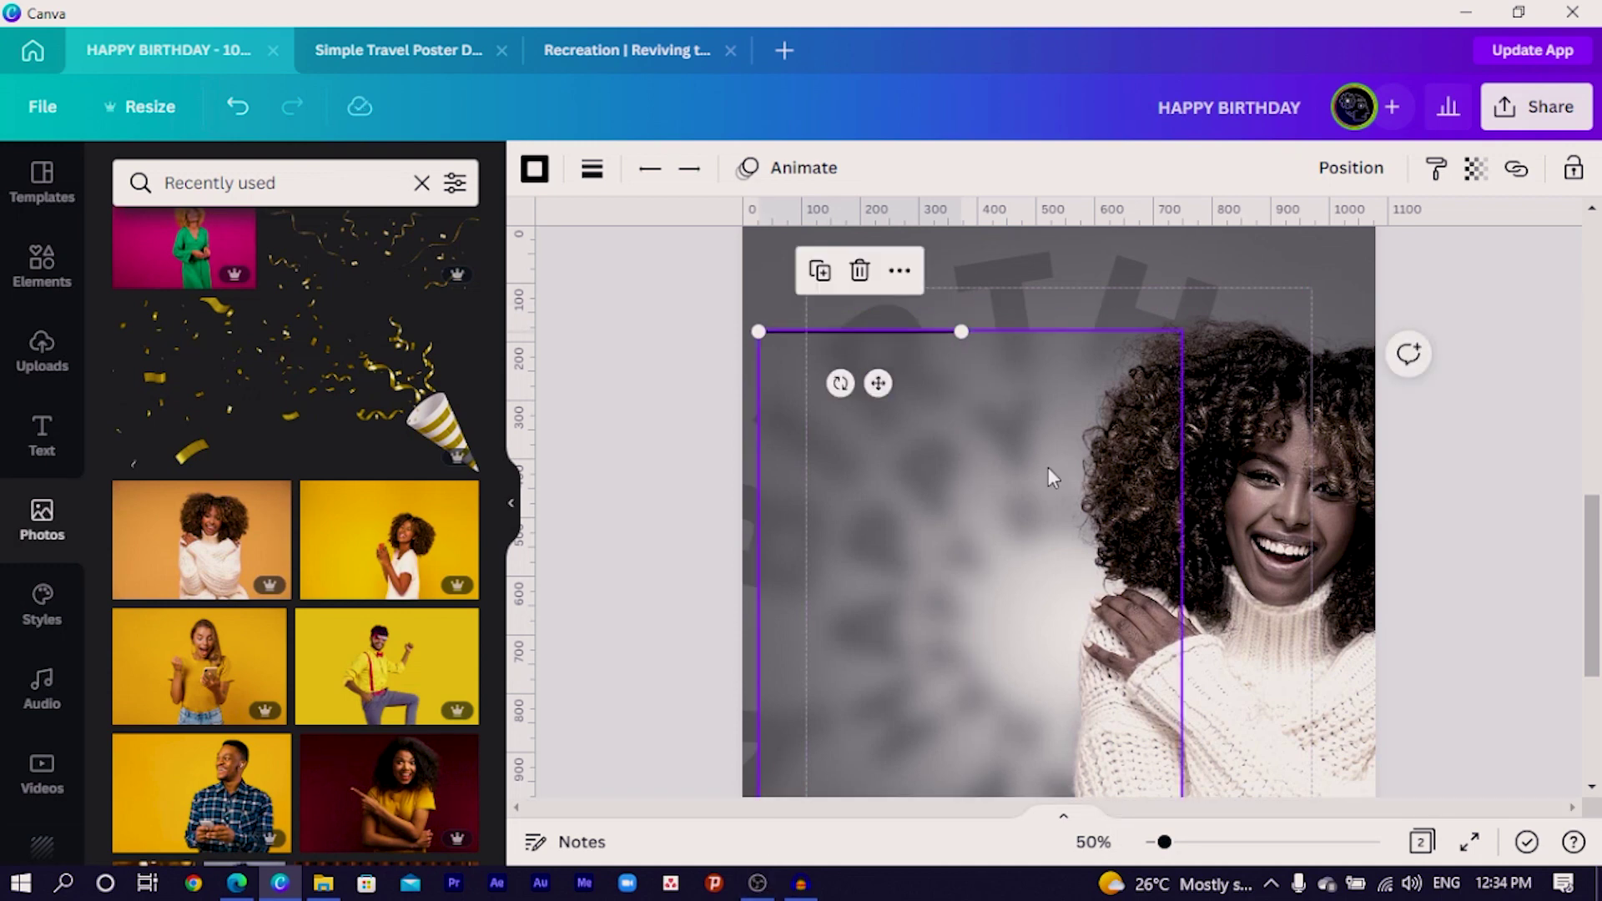
left_click(788, 492)
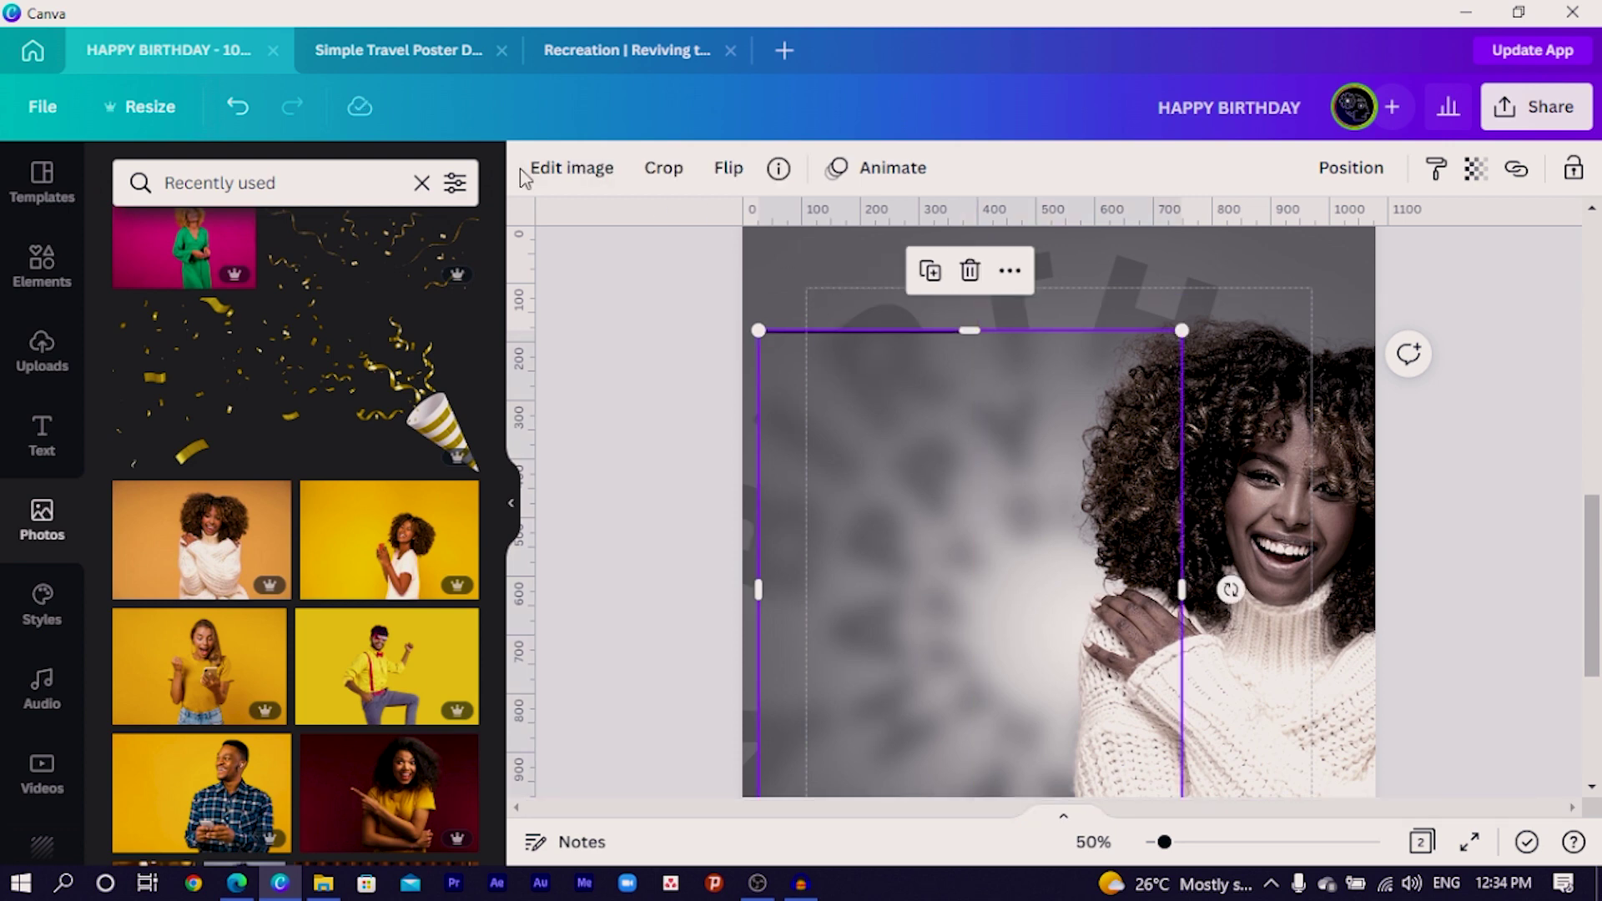
left_click(542, 333)
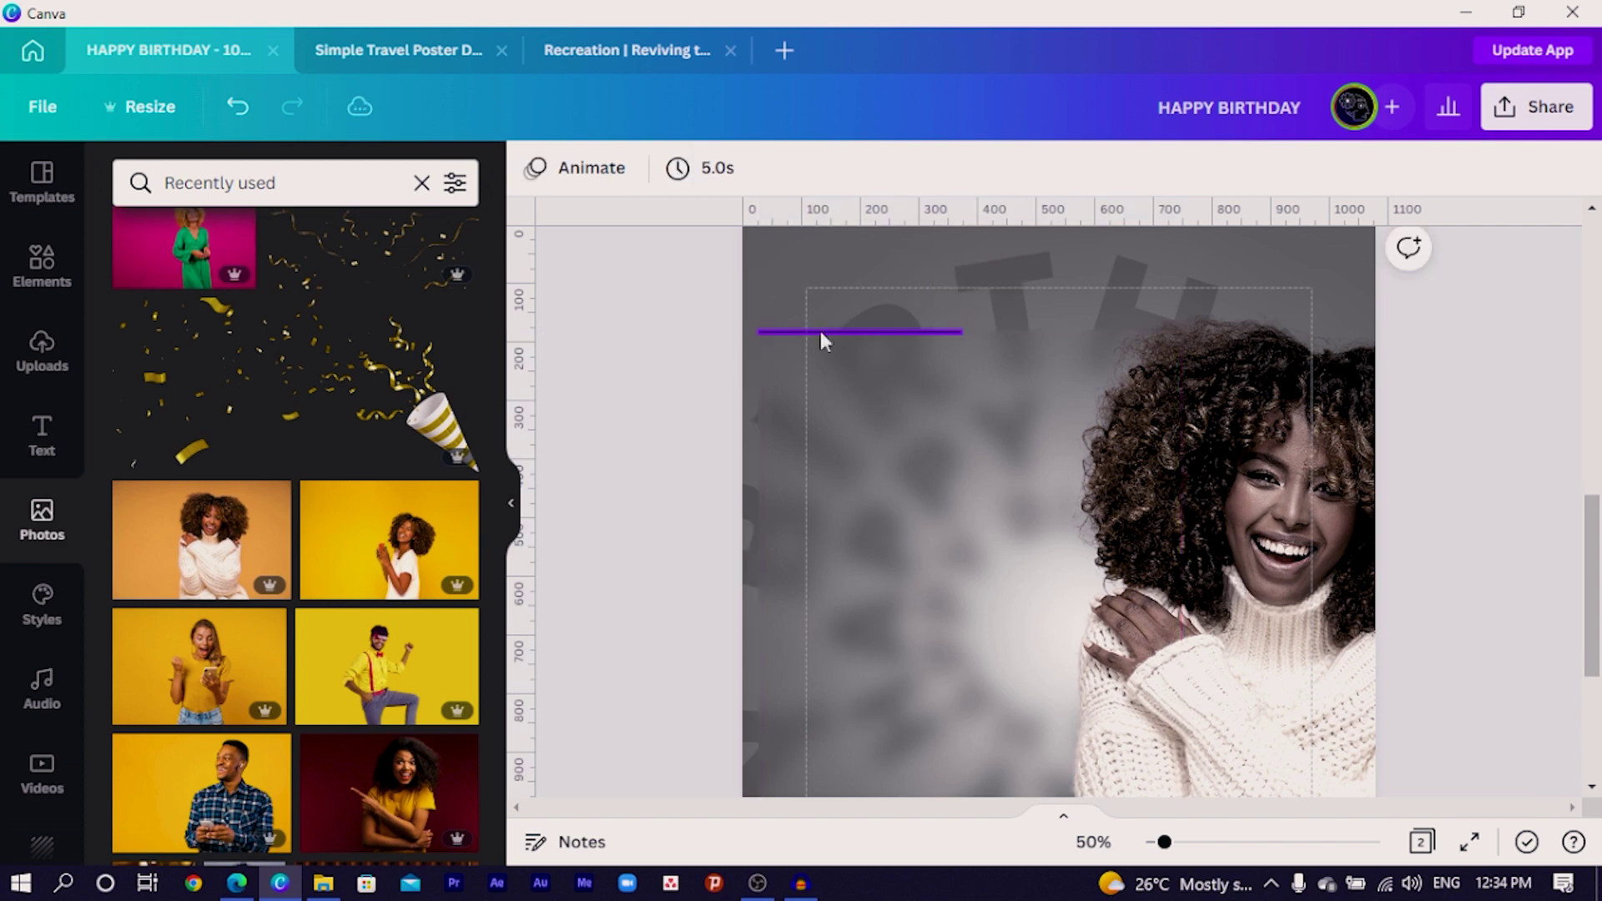
- Recolor the line to grey #8D8D8D and extend it to the full width of the blurred rectangle
left_click(833, 329)
left_click(535, 171)
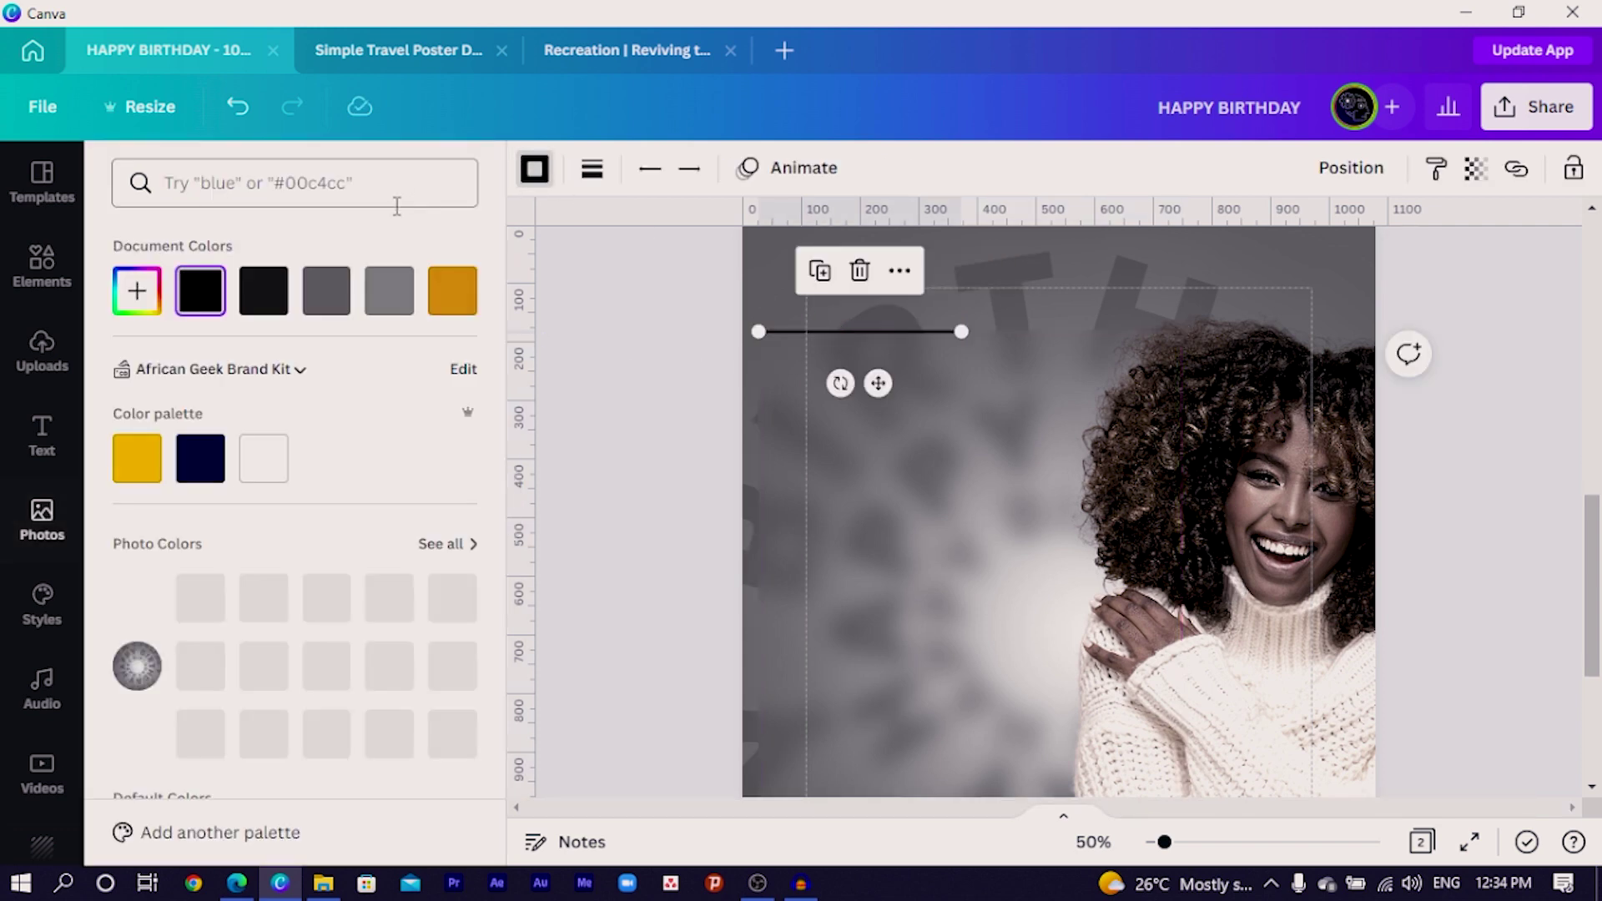
left_click(384, 302)
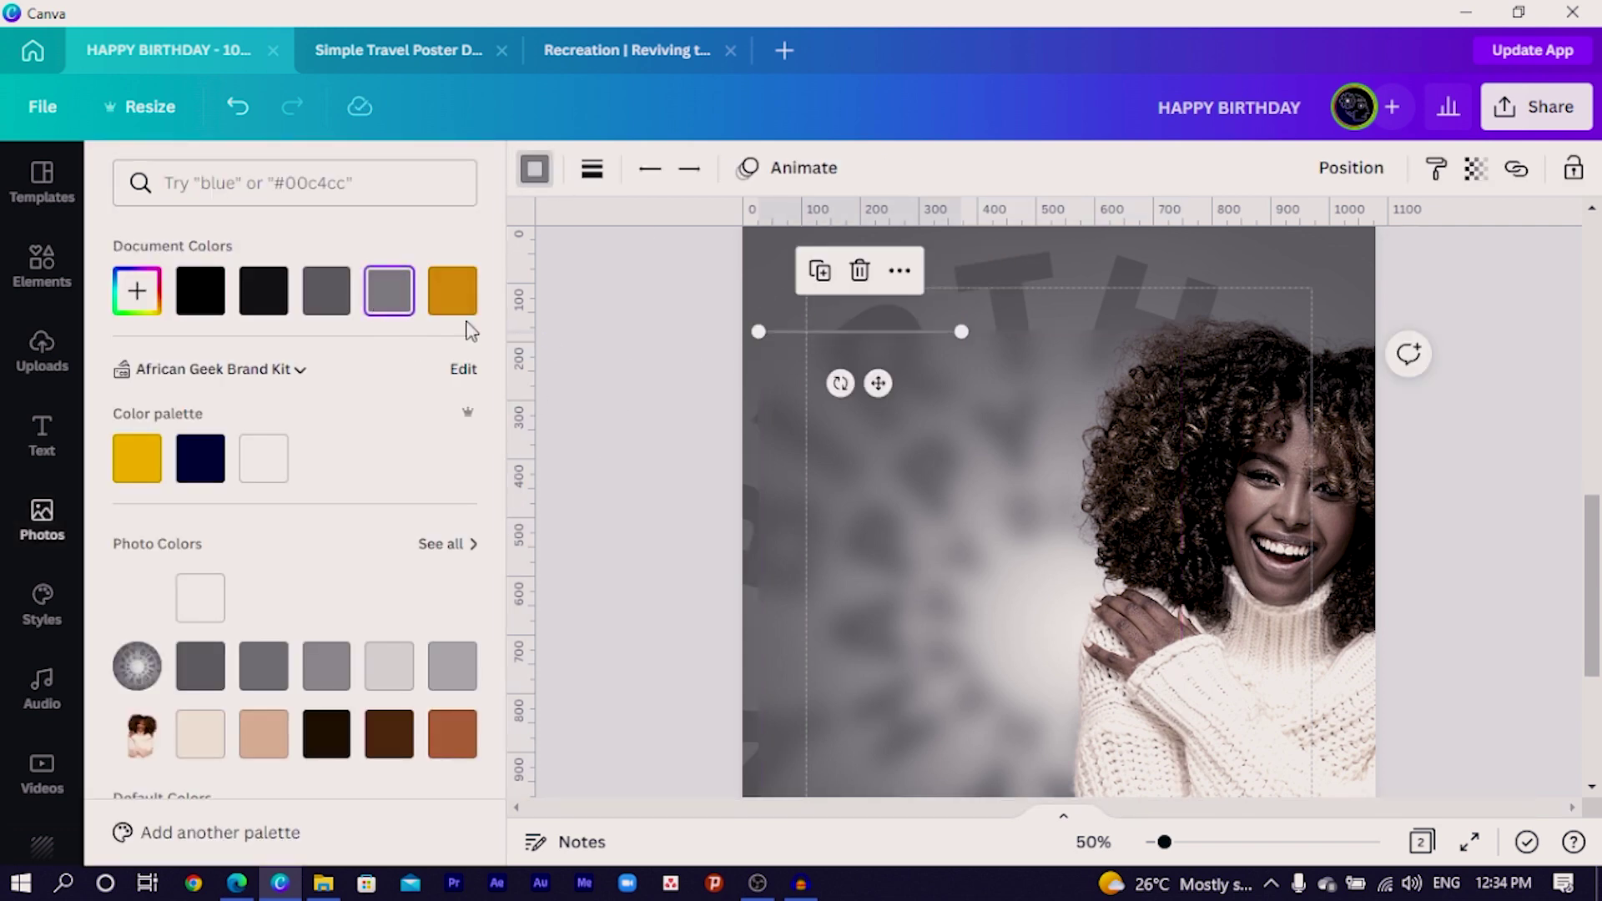
left_click(154, 292)
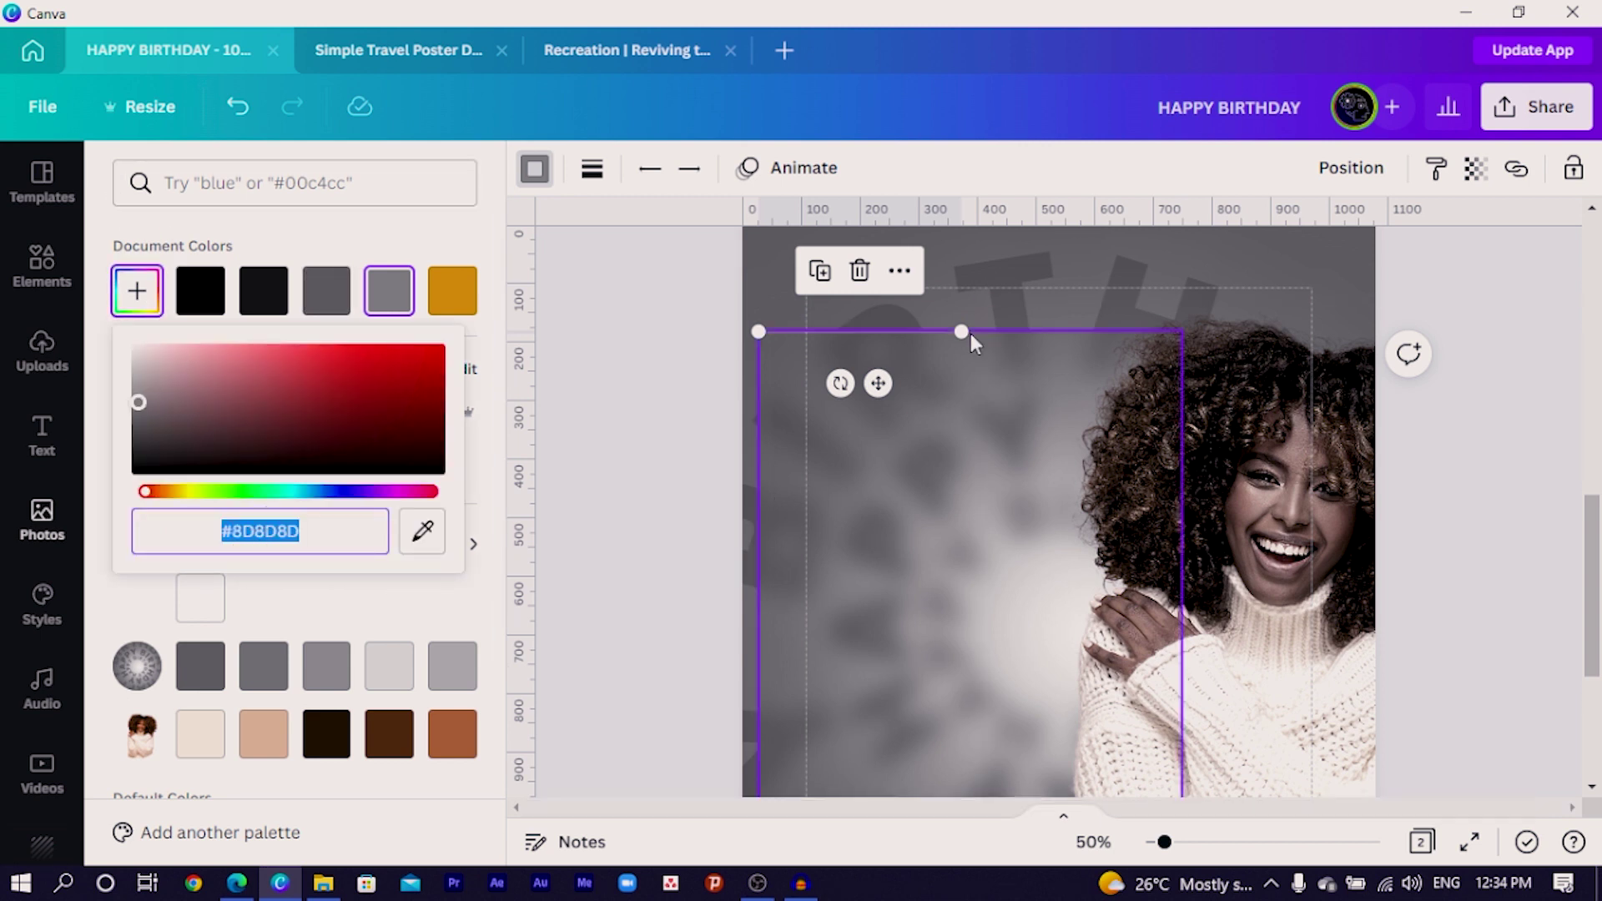
left_click_drag(962, 331, 1180, 332)
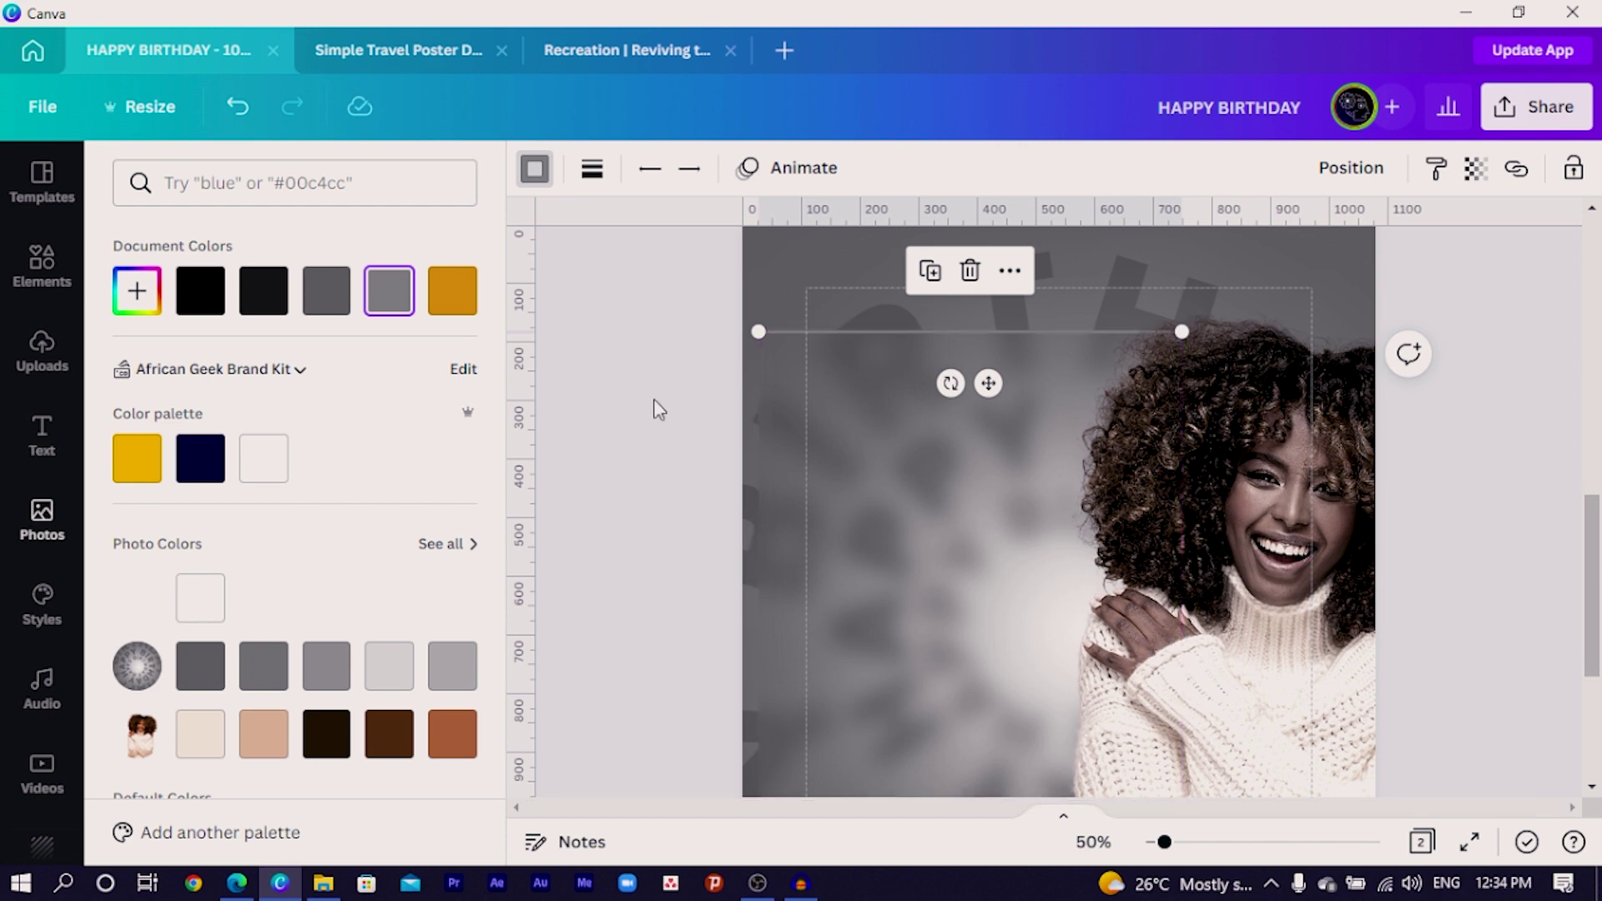
- Frame the blurred rectangle with copies of the grey line along its left and lower edges
left_click_drag(843, 372, 823, 303)
scroll(789, 417, "up", 5)
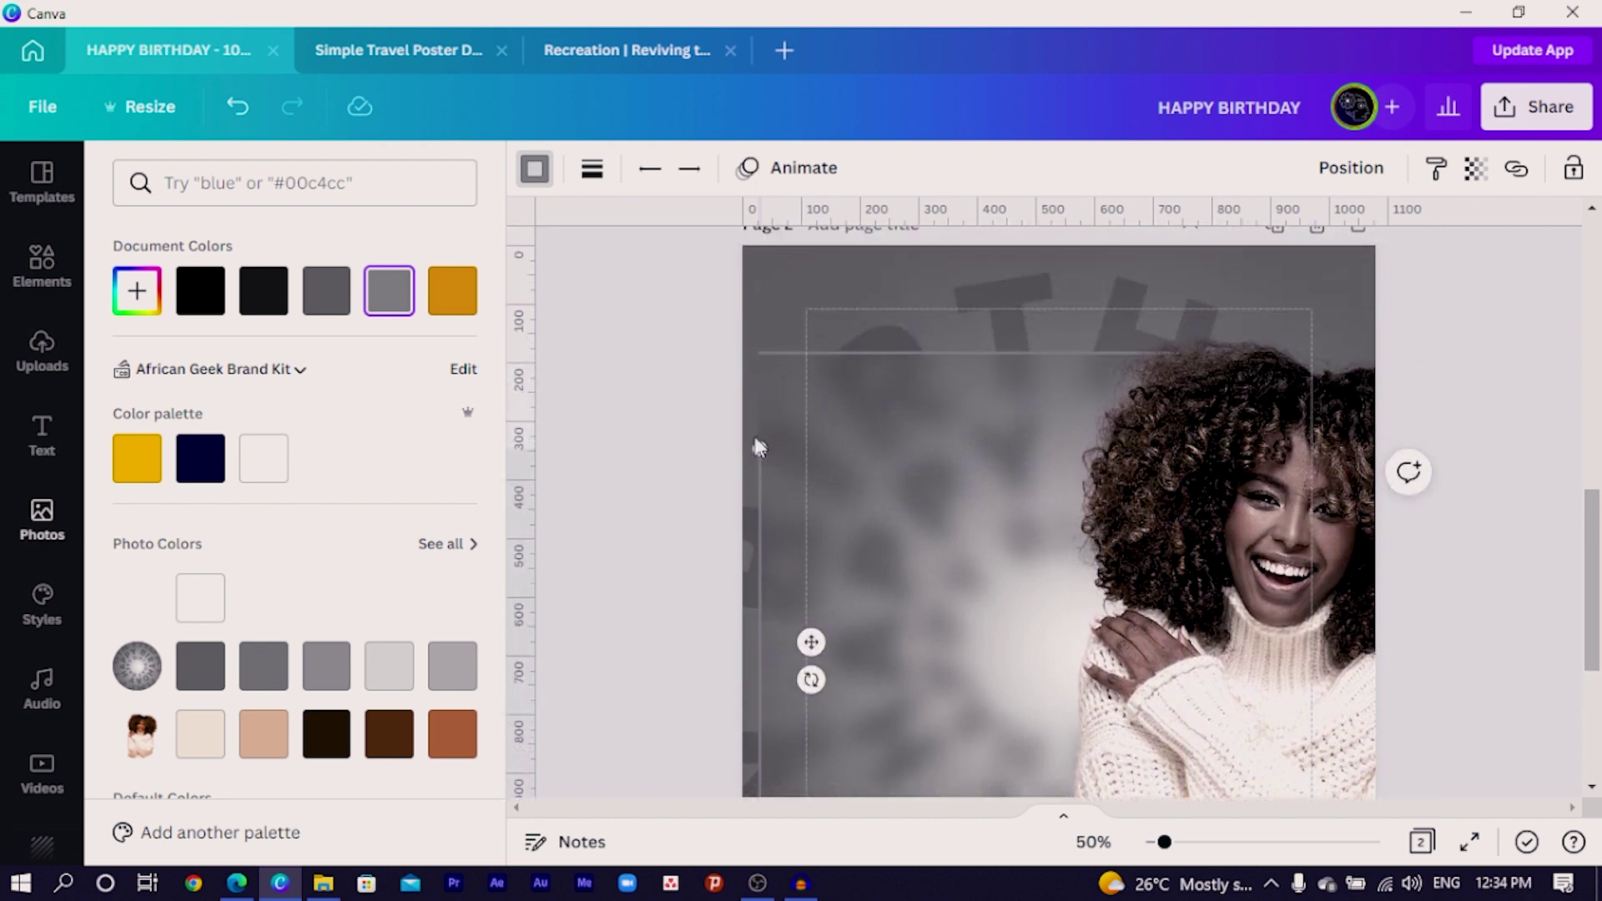
left_click_drag(759, 448, 759, 351)
left_click(636, 405)
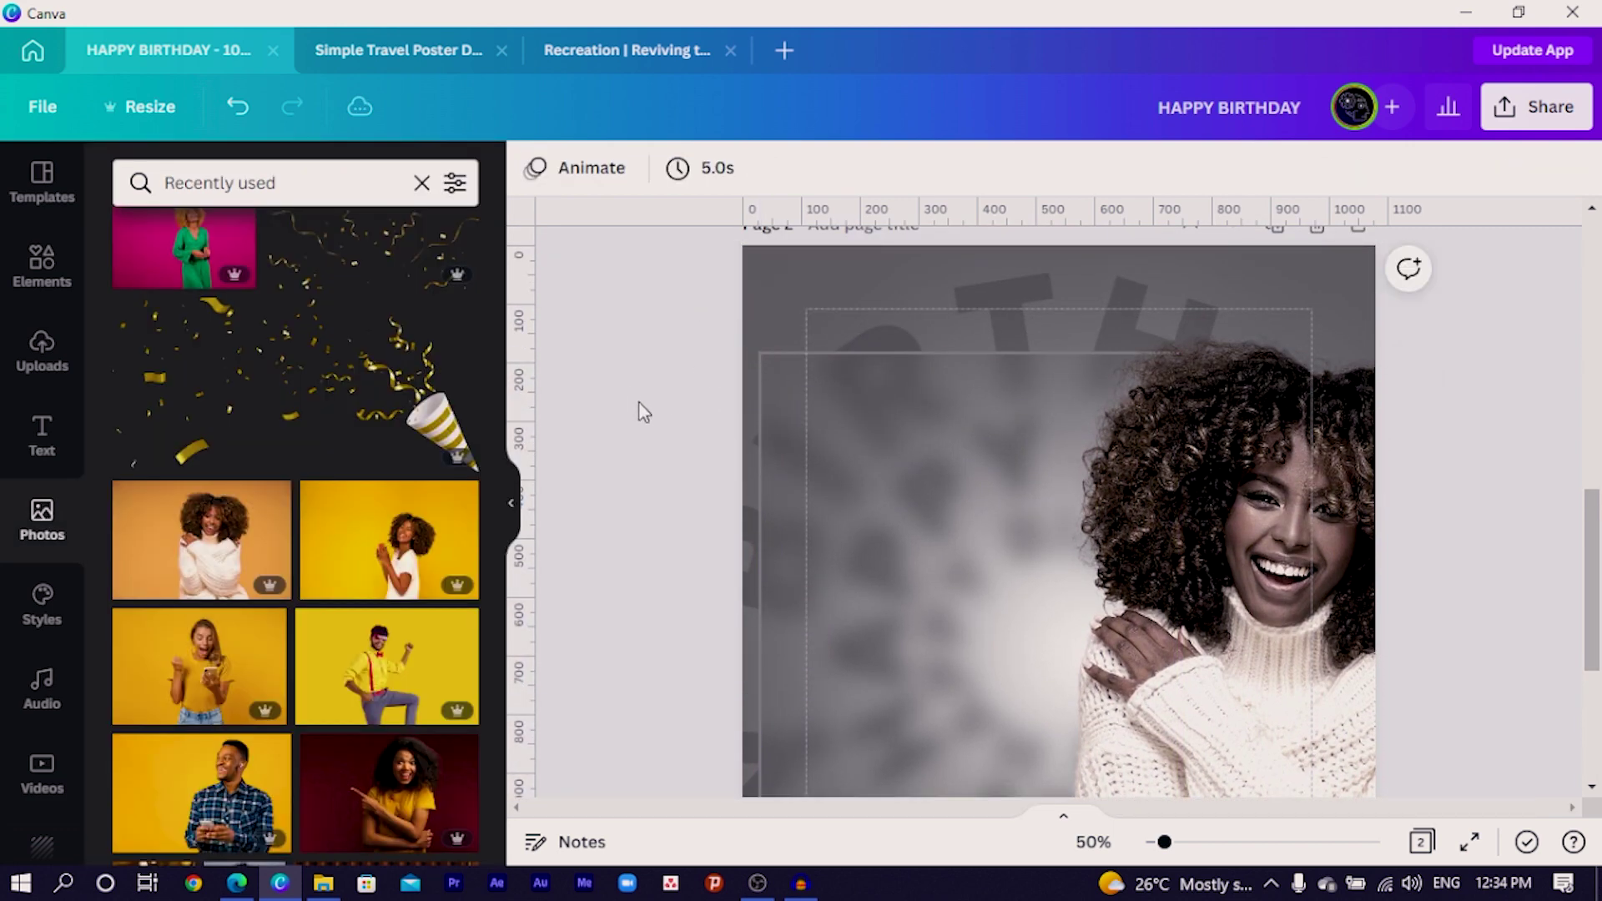
scroll(642, 410, "down", 3)
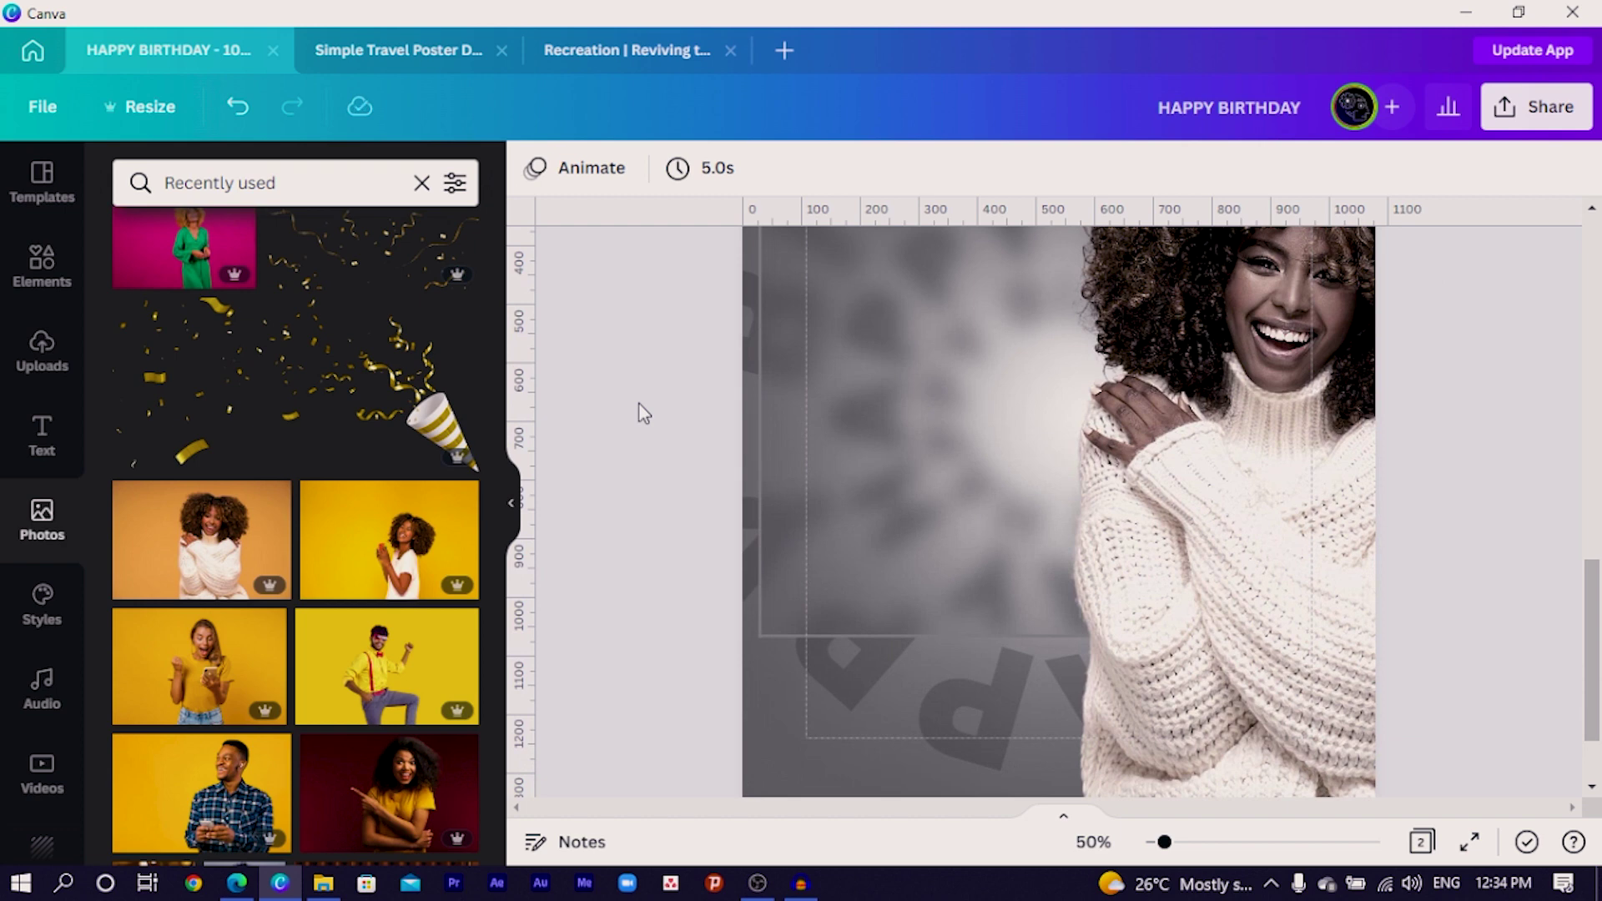
- Group the frame lines together with the blurred rectangle
left_click_drag(713, 726, 862, 342)
scroll(851, 372, "up", 3)
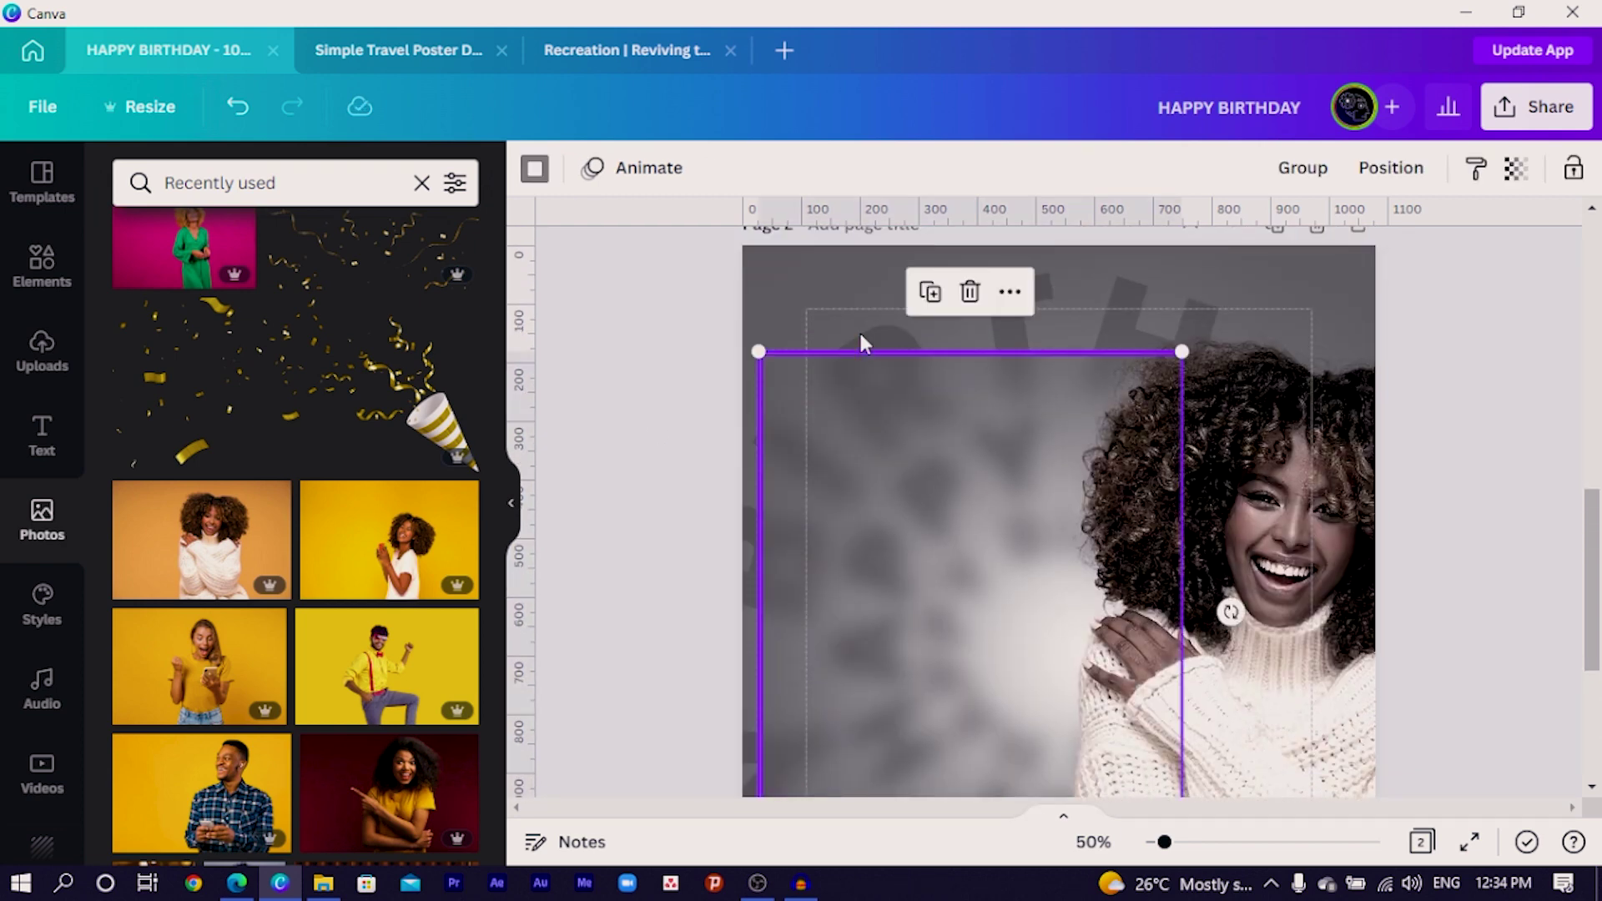
left_click(1302, 168)
left_click(570, 535)
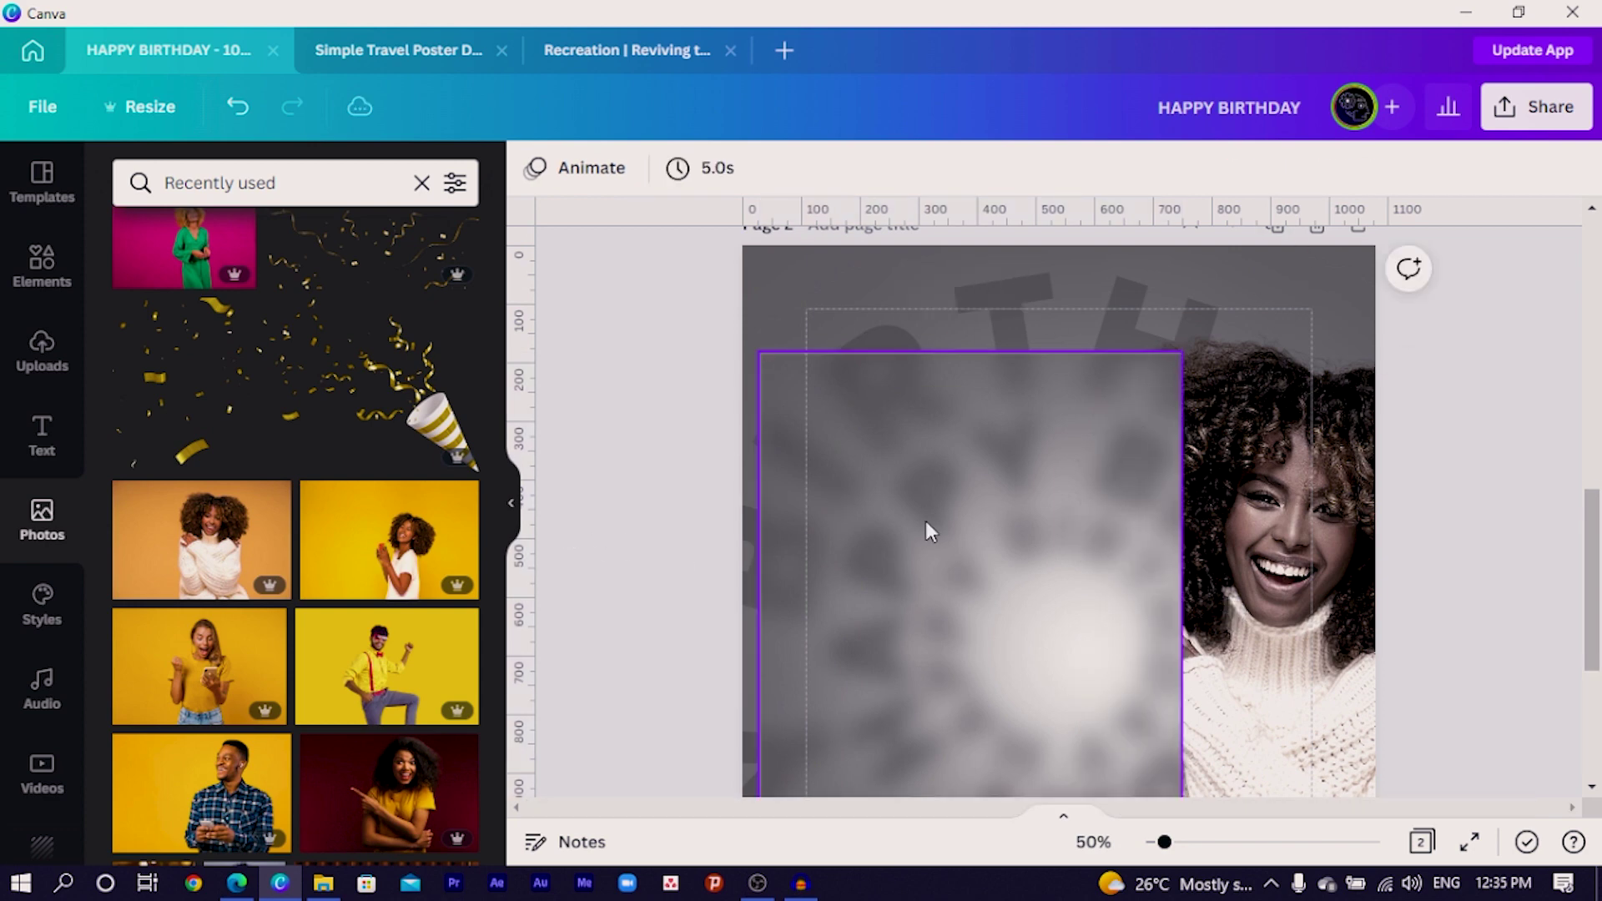
- Send the grouped frame and blurred rectangle behind the woman's photo
left_click(849, 536)
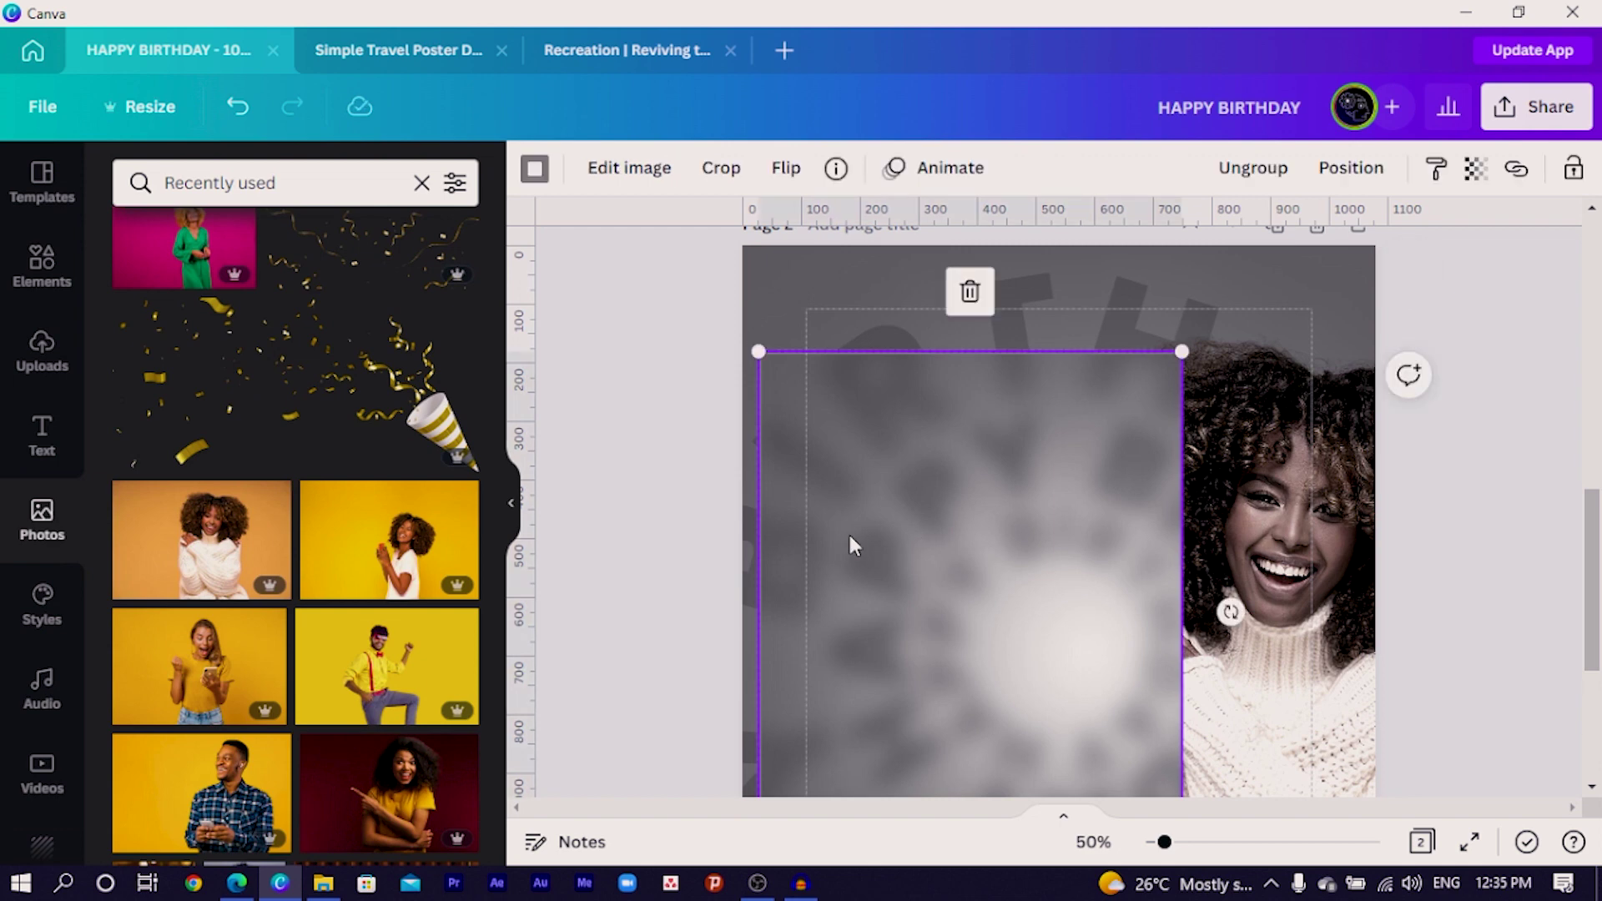
left_click(565, 544)
scroll(879, 553, "down", 3)
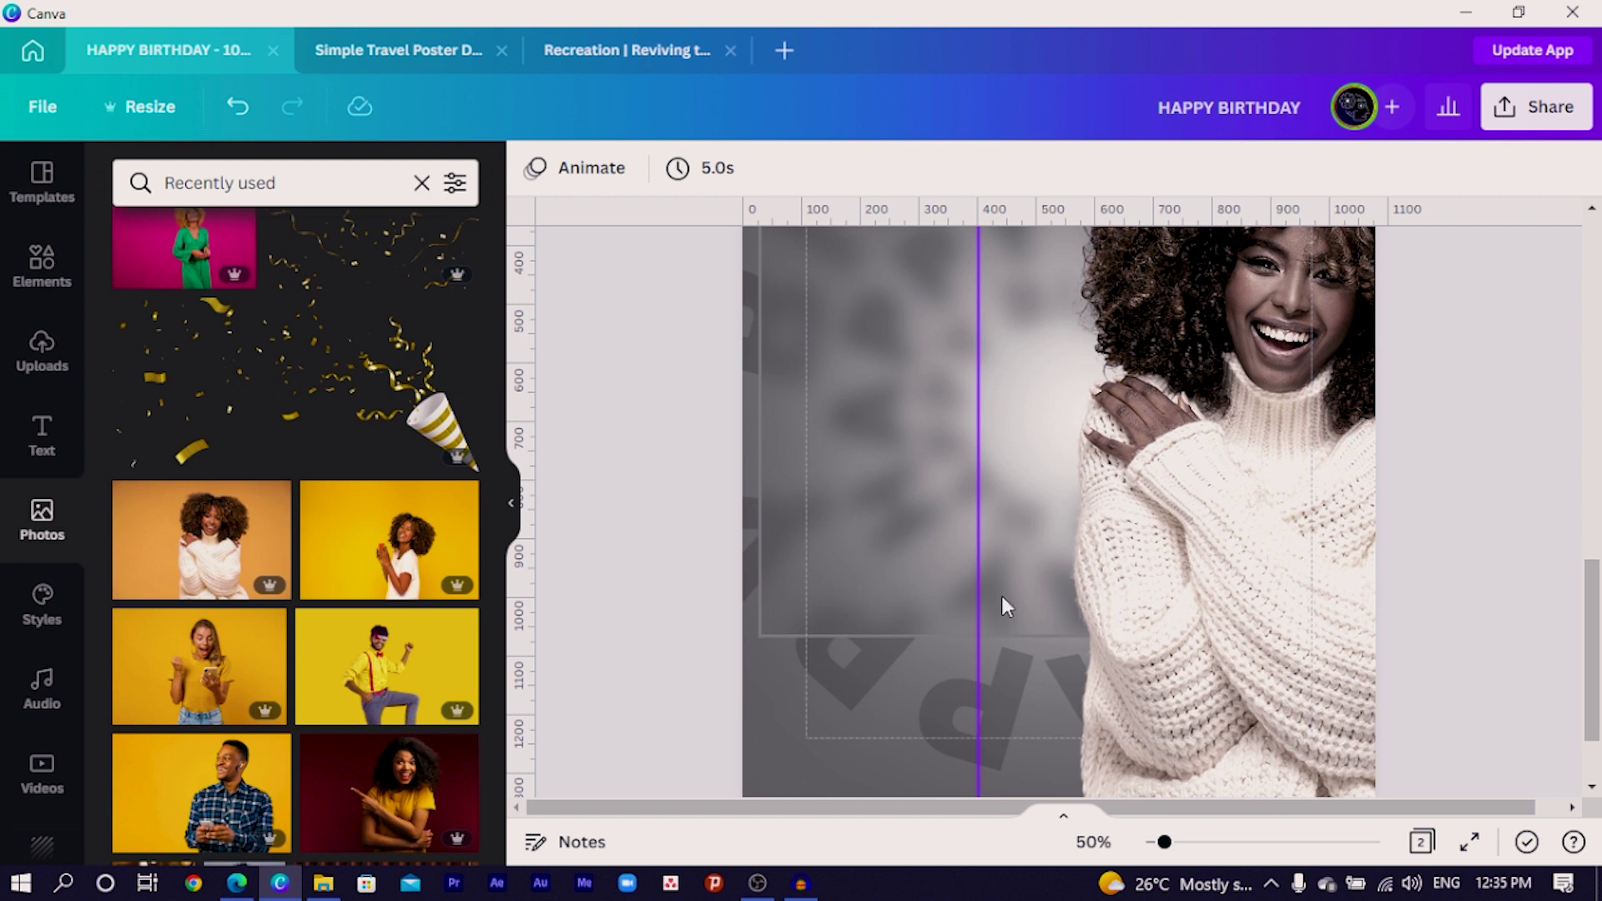
scroll(1174, 579, "up", 2)
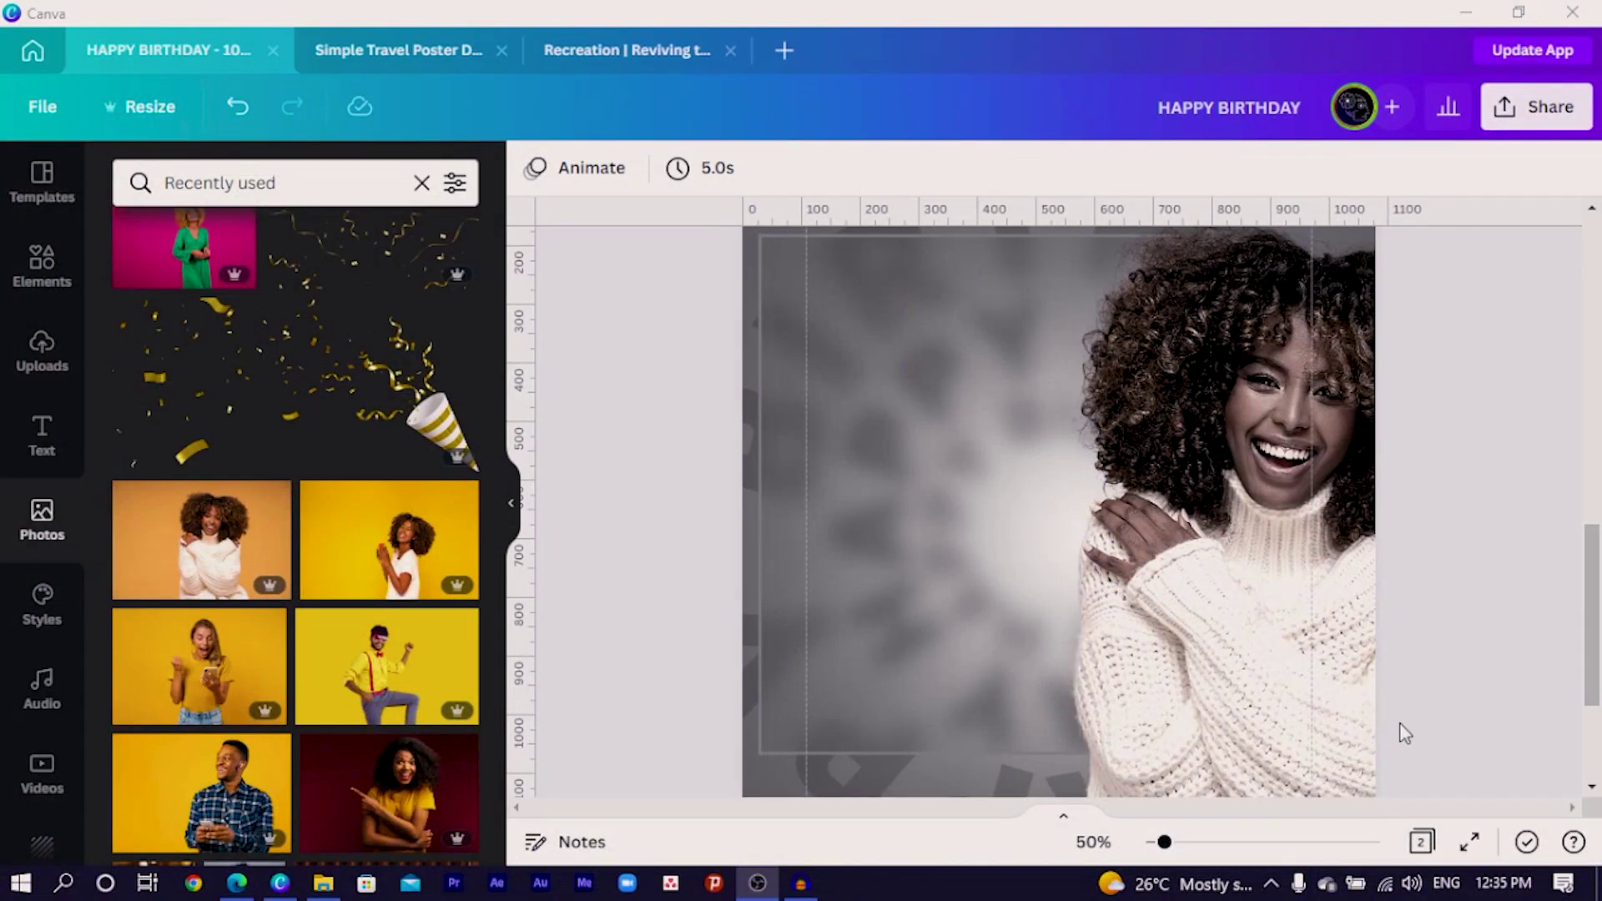
- Copy the 10TH JUNE badge and the two birthday message paragraphs from page 1 onto page 2
scroll(928, 558, "up", 10)
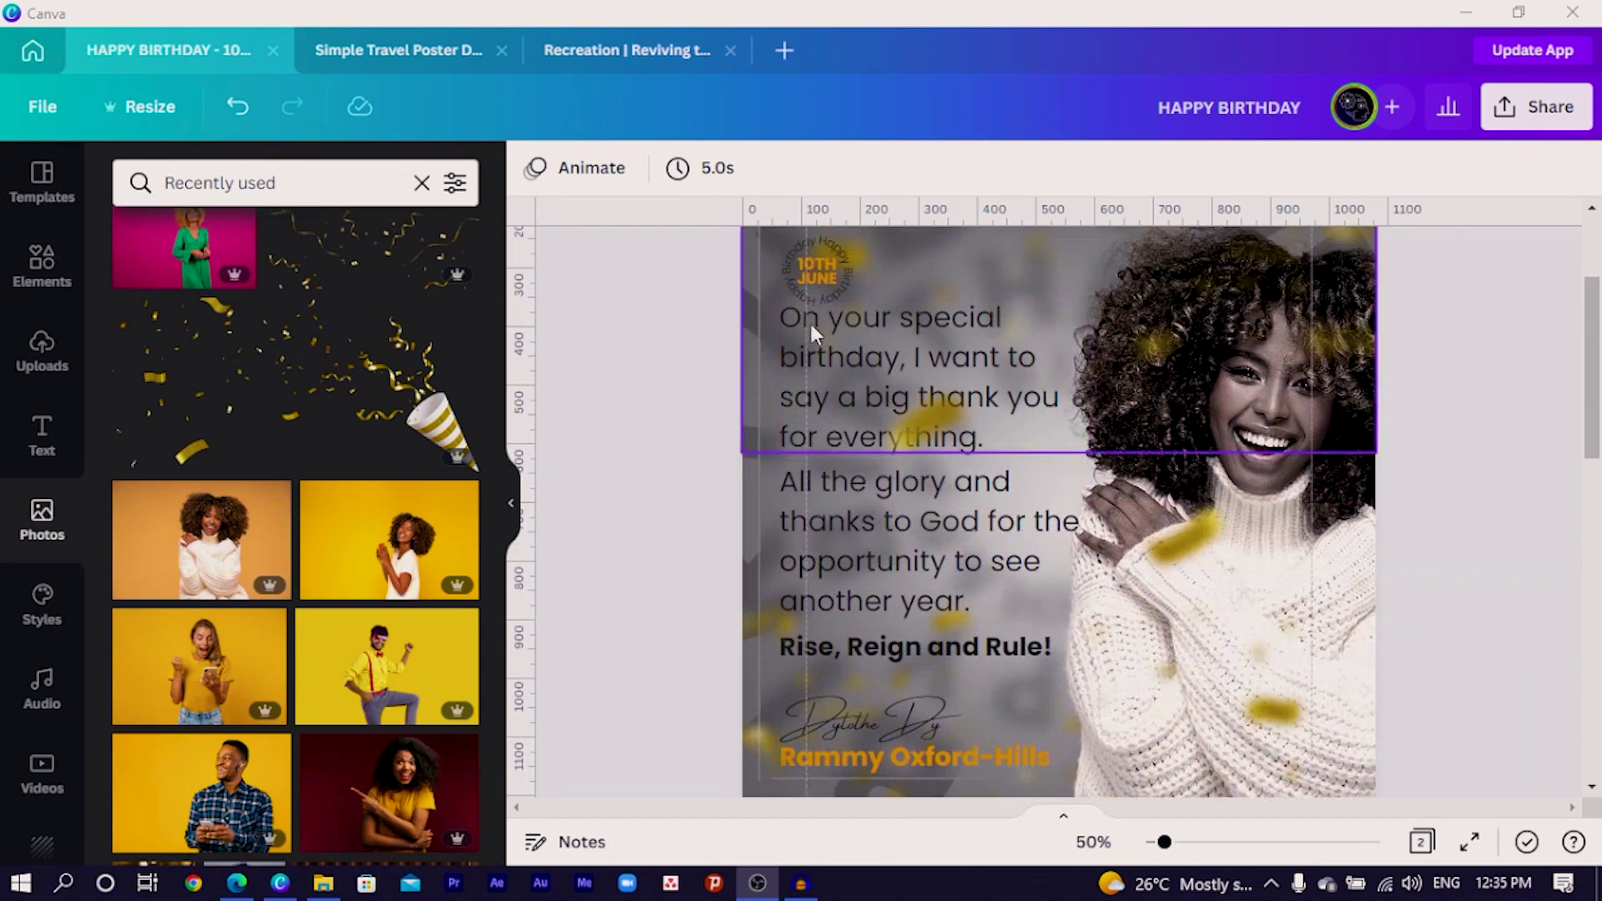
left_click(1012, 275)
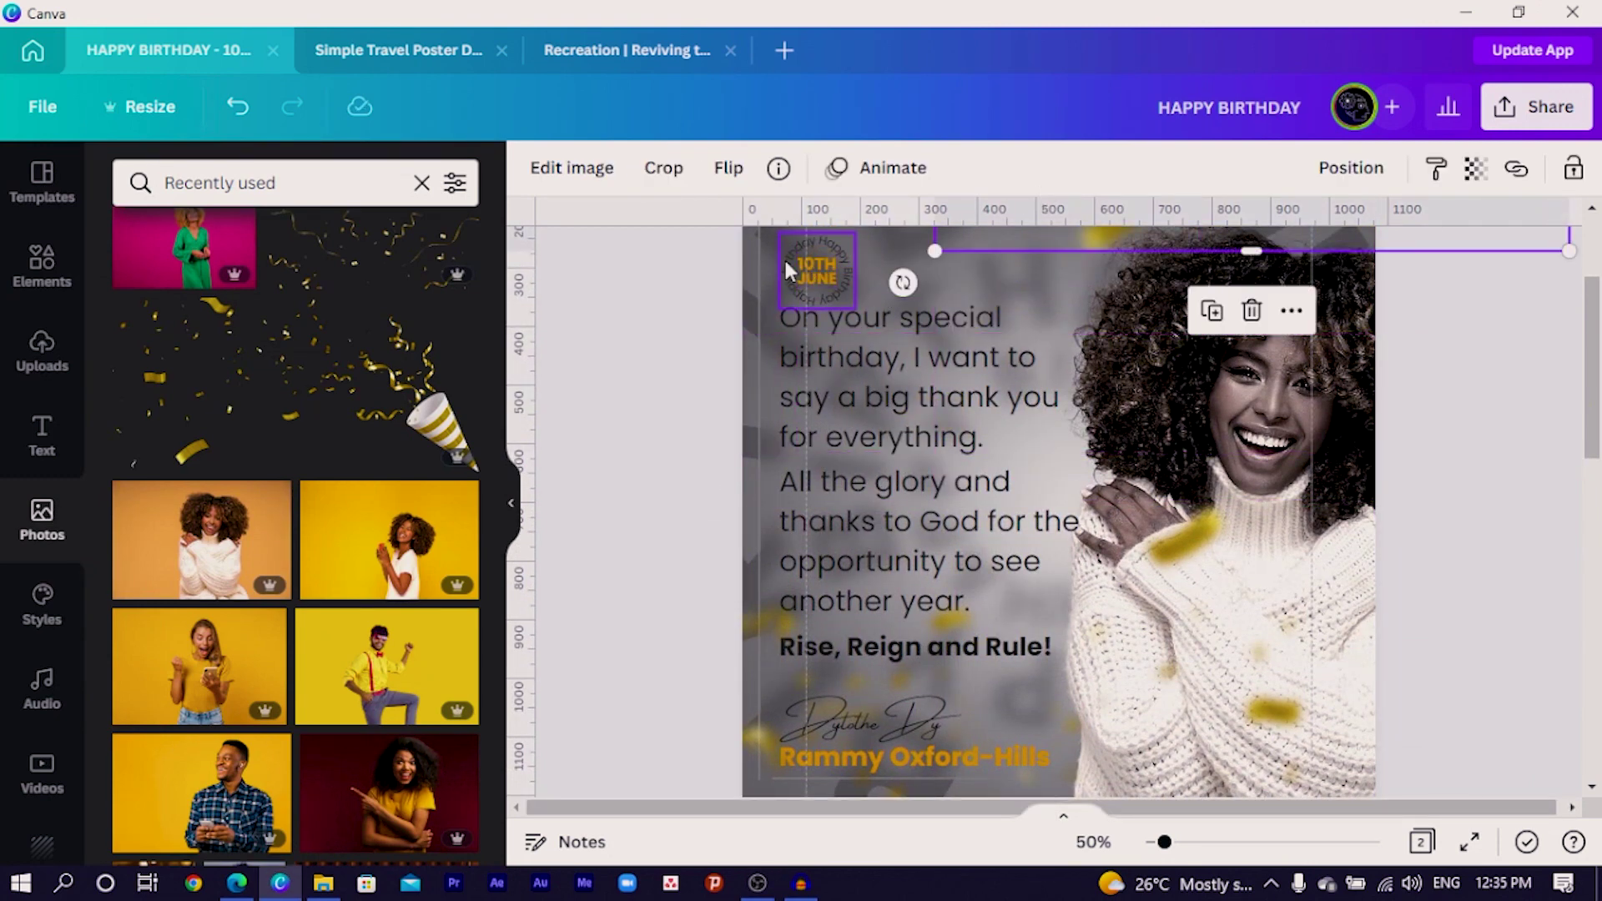
left_click(814, 270)
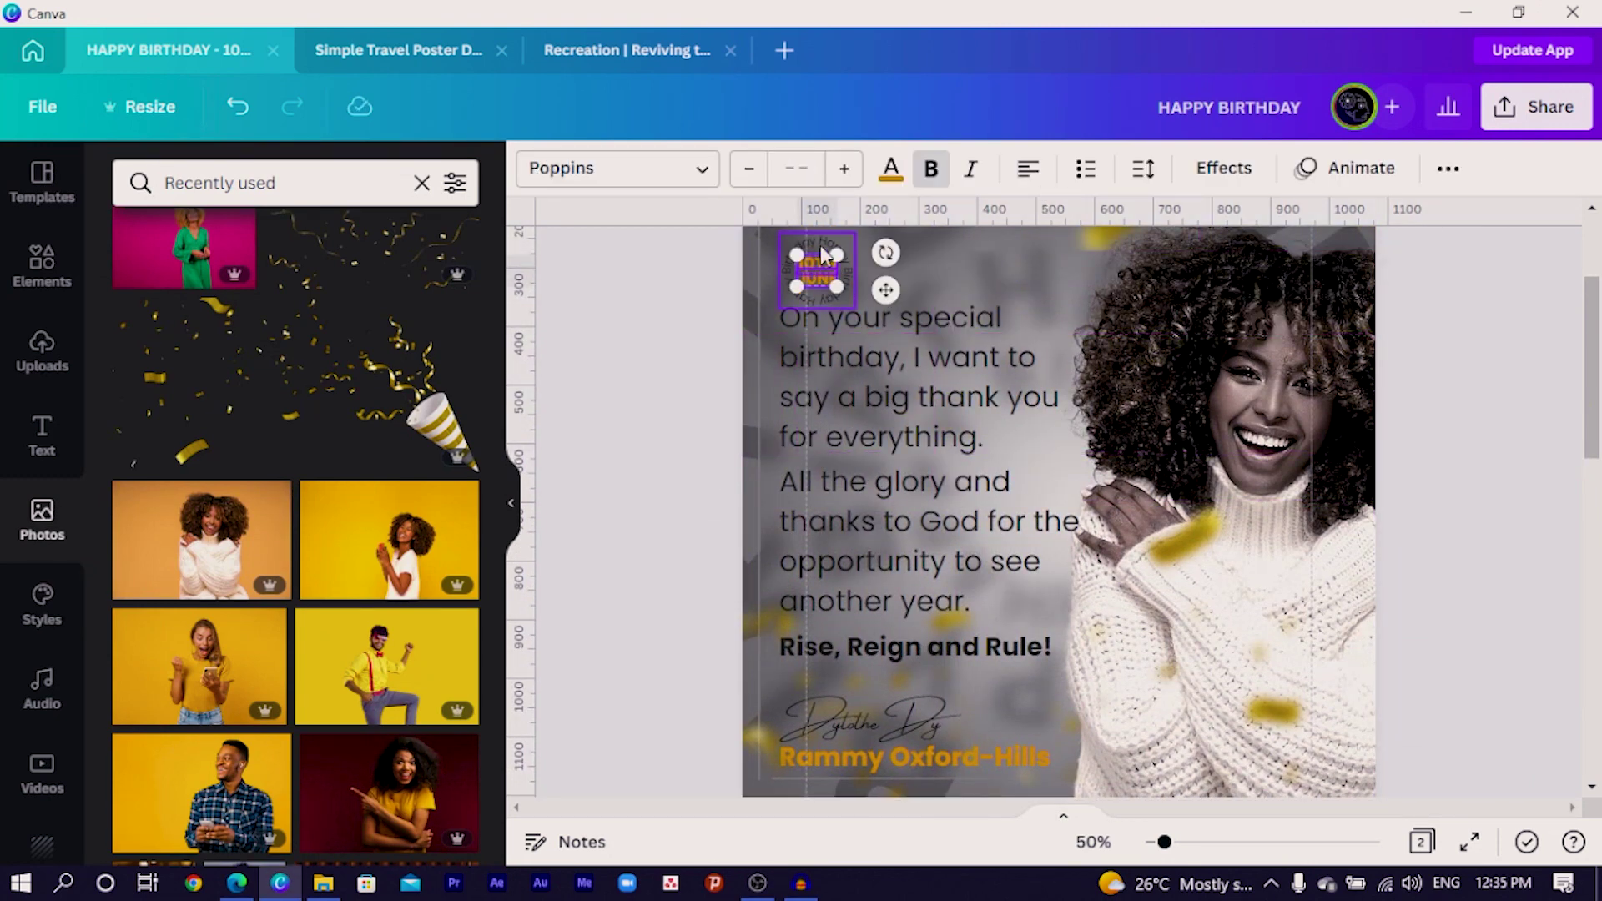
left_click(954, 542)
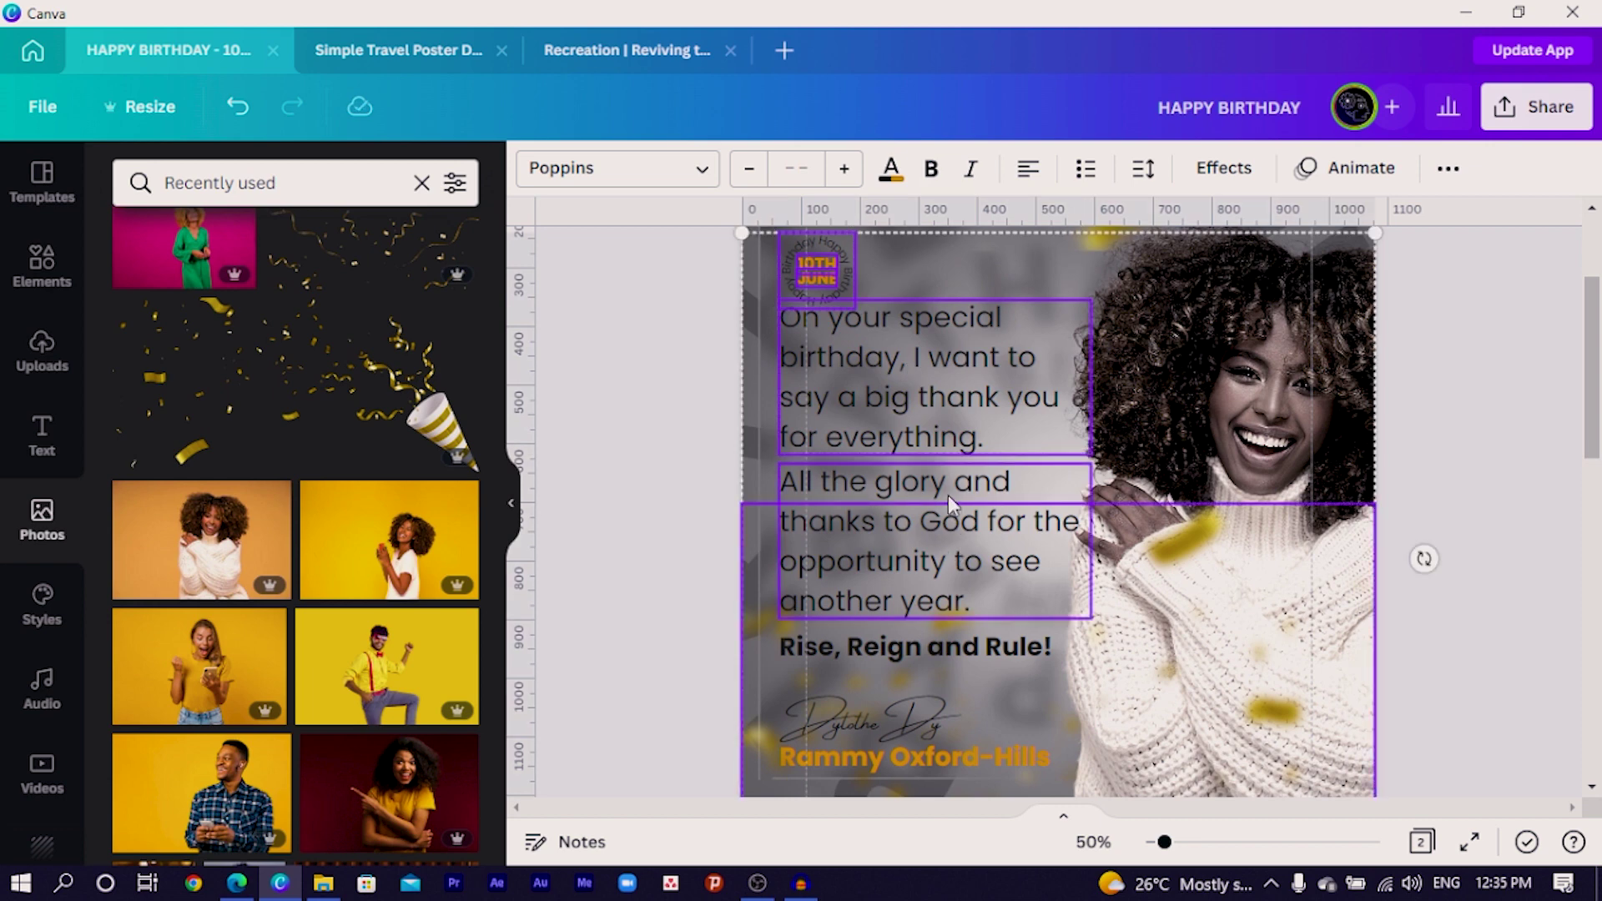
left_click(909, 664)
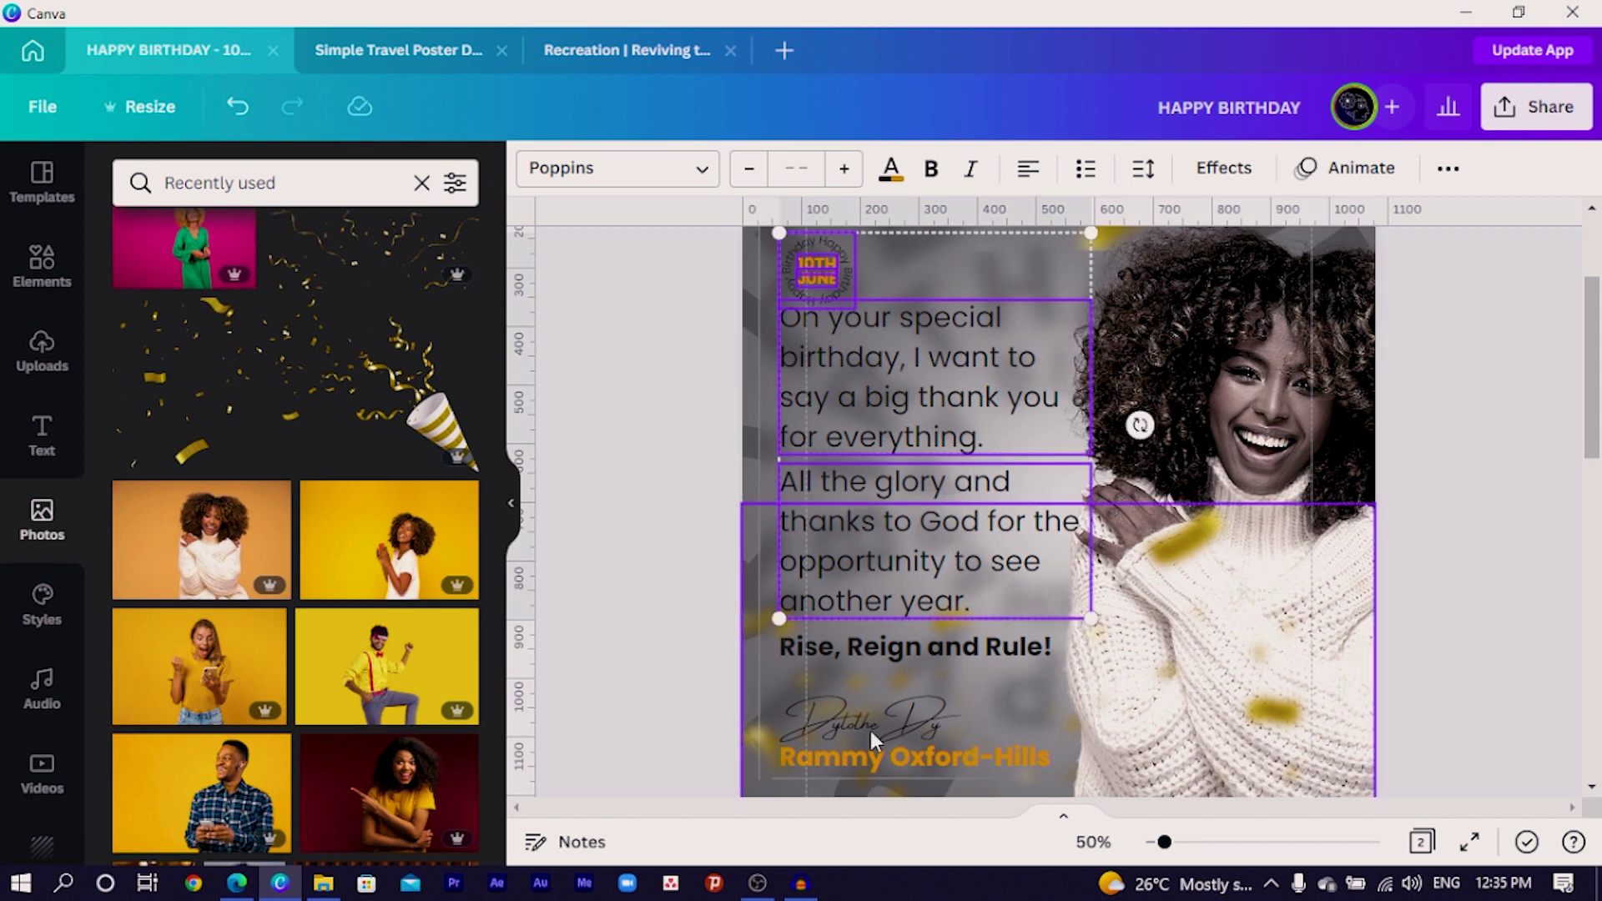
scroll(885, 701, "down", 10)
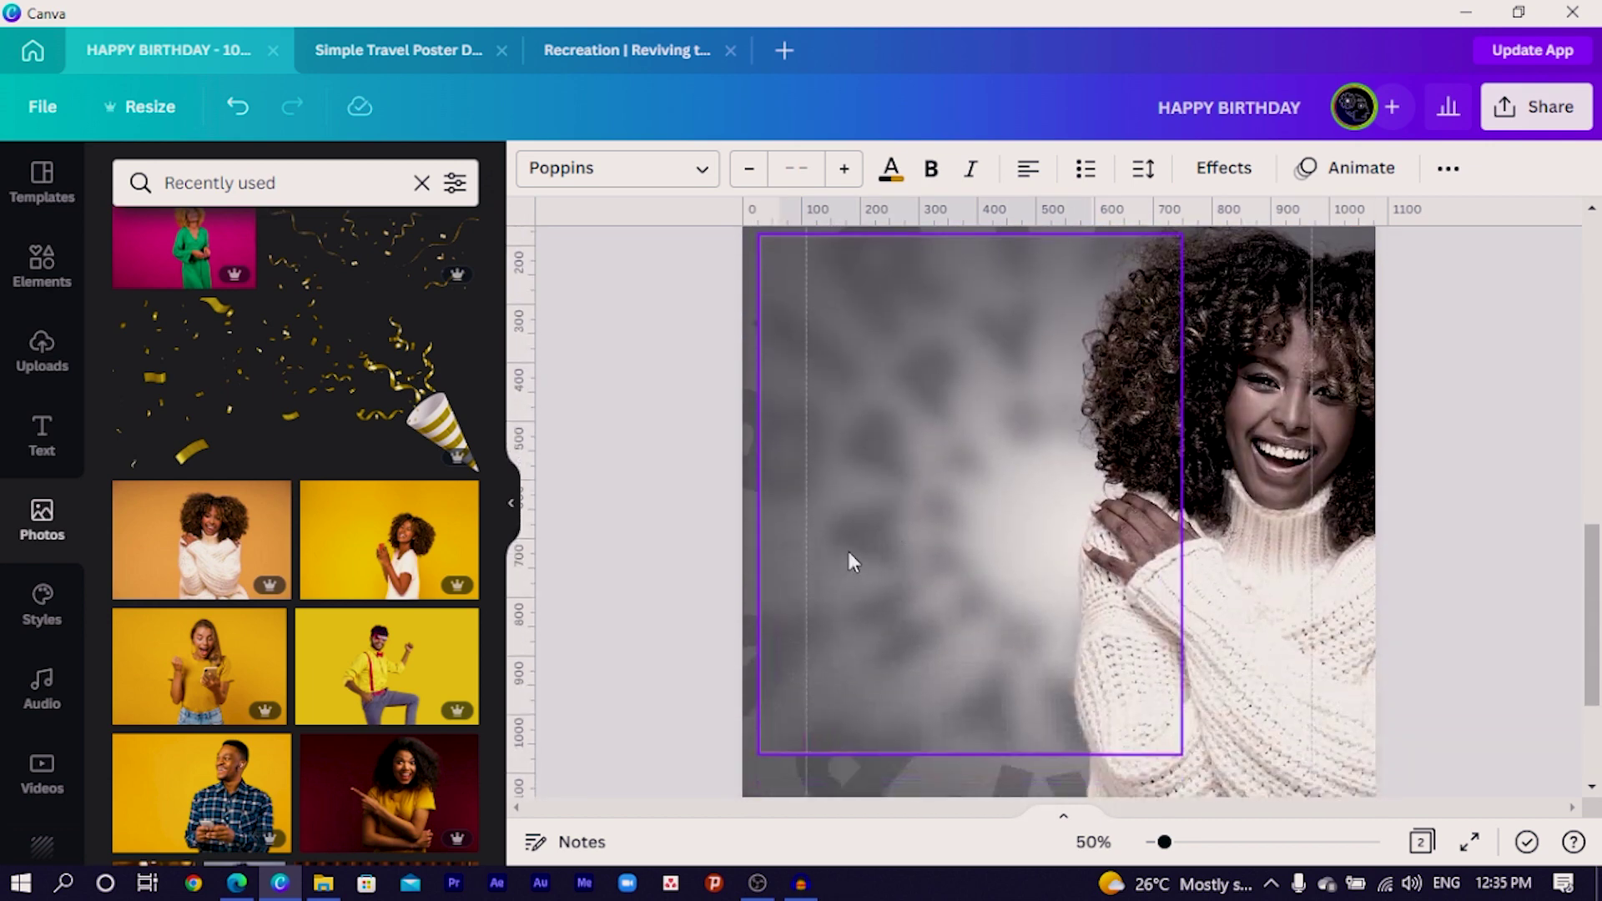
left_click(849, 552)
key("ctrl+v")
left_click(644, 538)
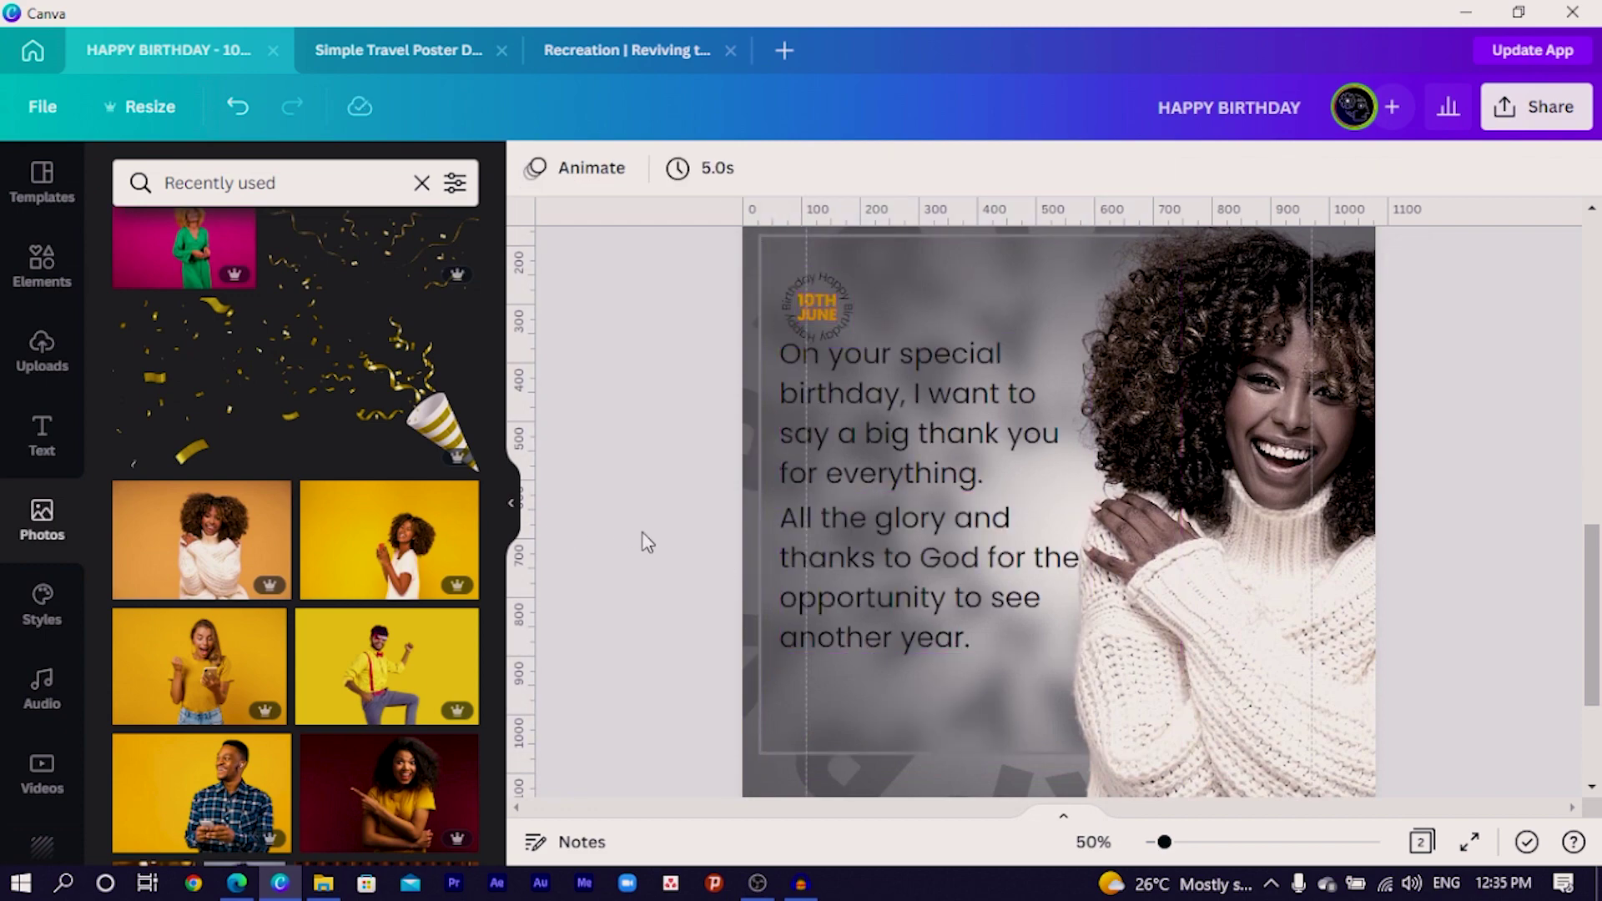
- Copy the "Rise, Reign and Rule!" line, the signature and the orange name text from page 1 onto page 2
scroll(643, 538, "up", 8)
scroll(806, 729, "down", 3)
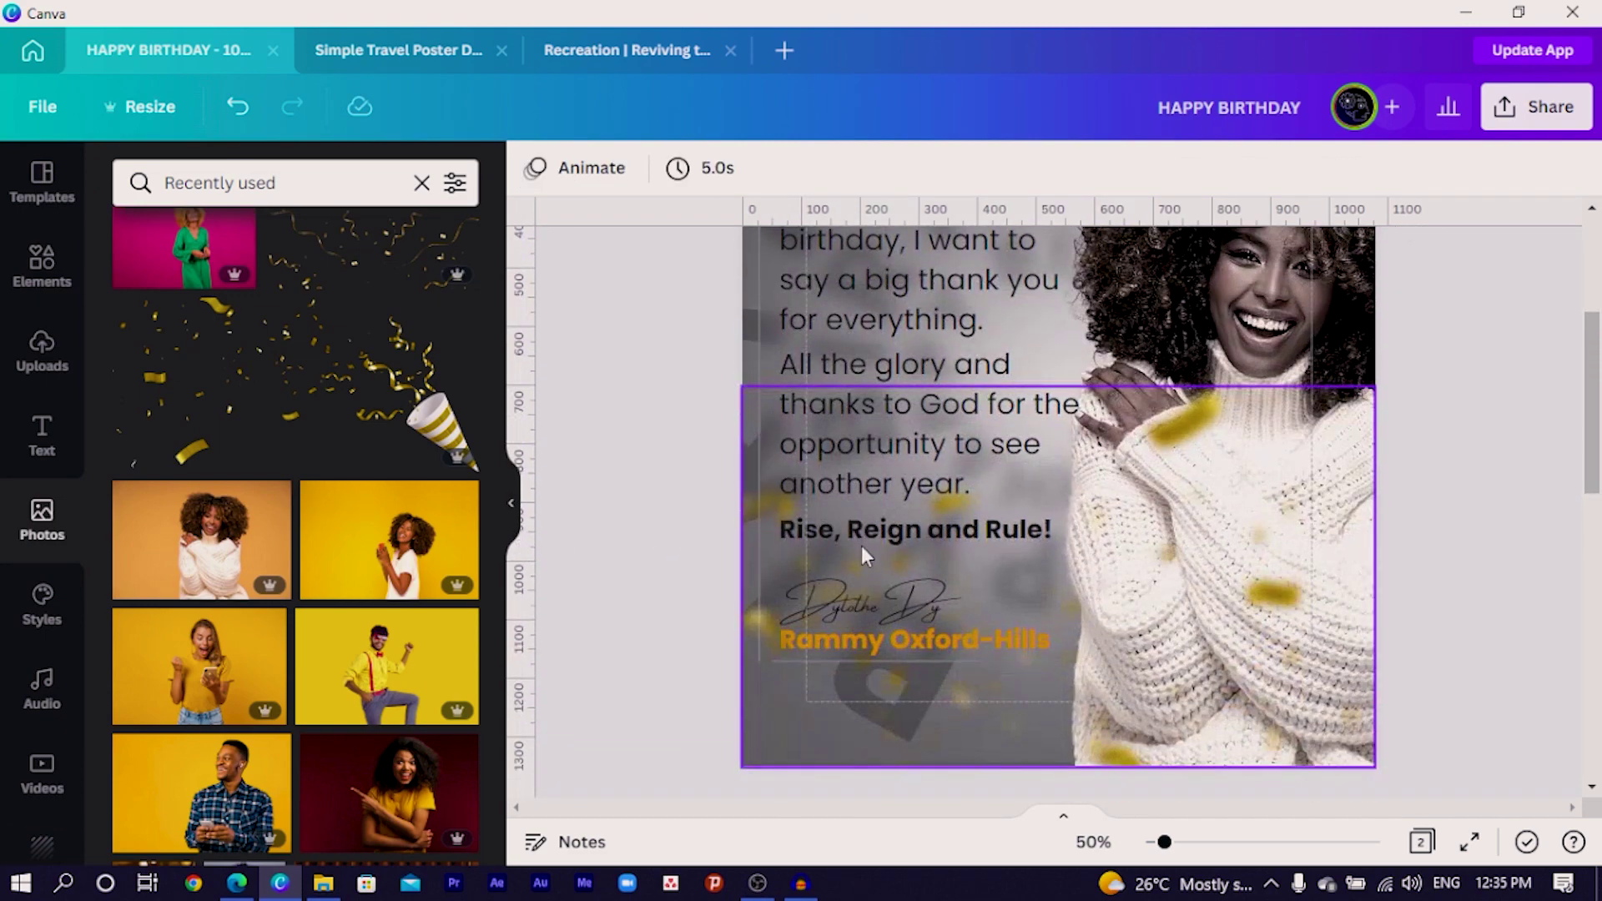
left_click(860, 533)
left_click(860, 533)
left_click(969, 639)
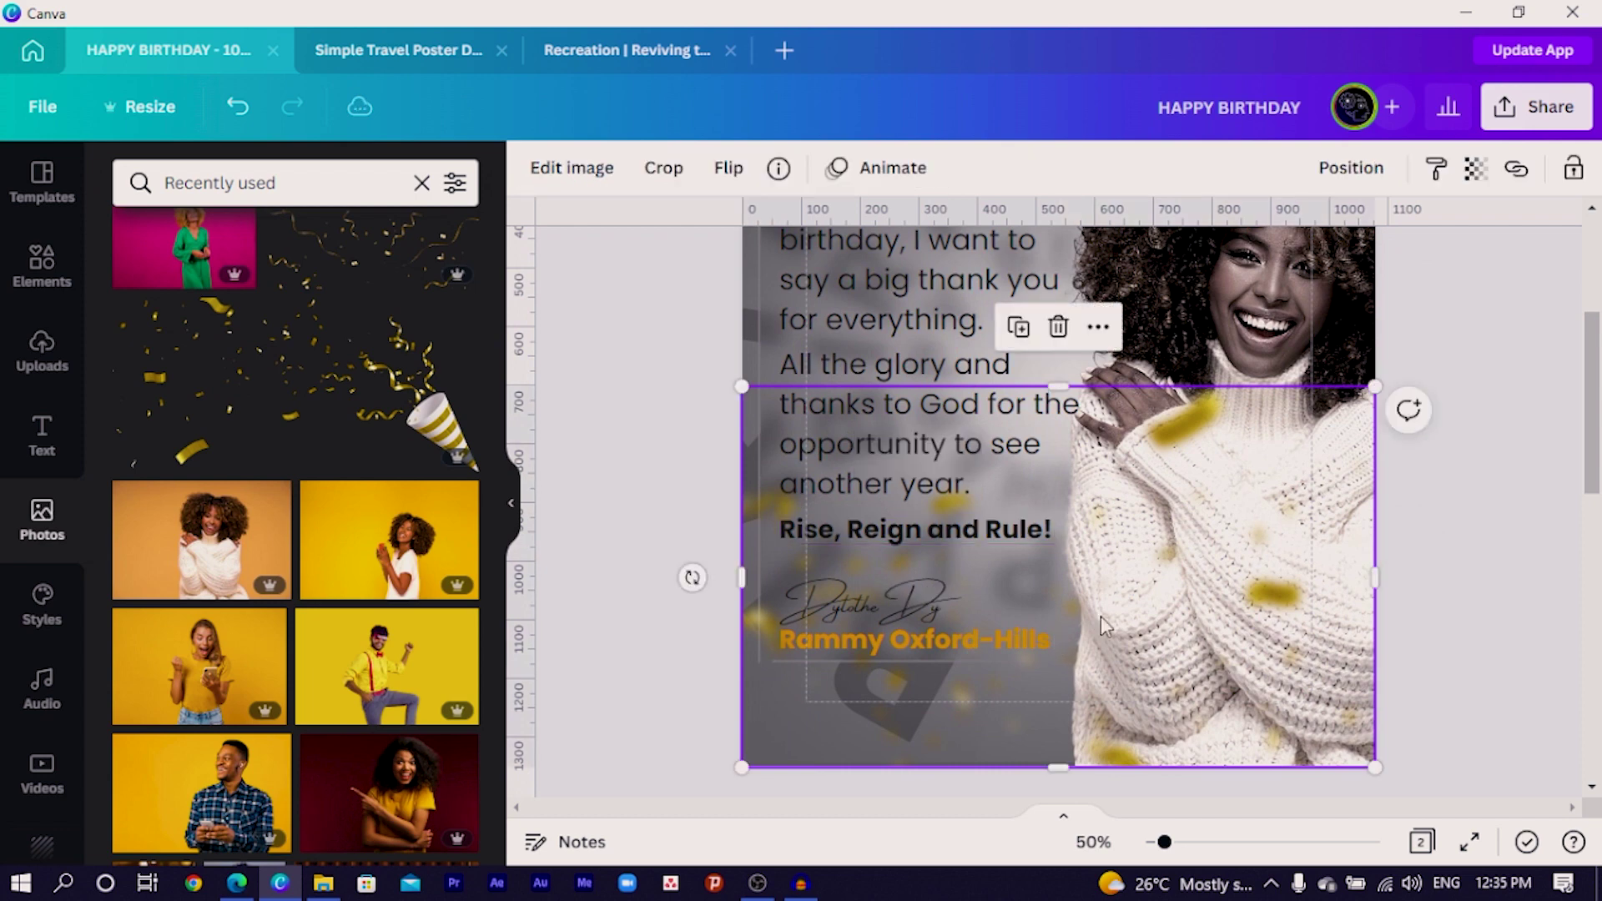
left_click(940, 632)
left_click(905, 604, "shift")
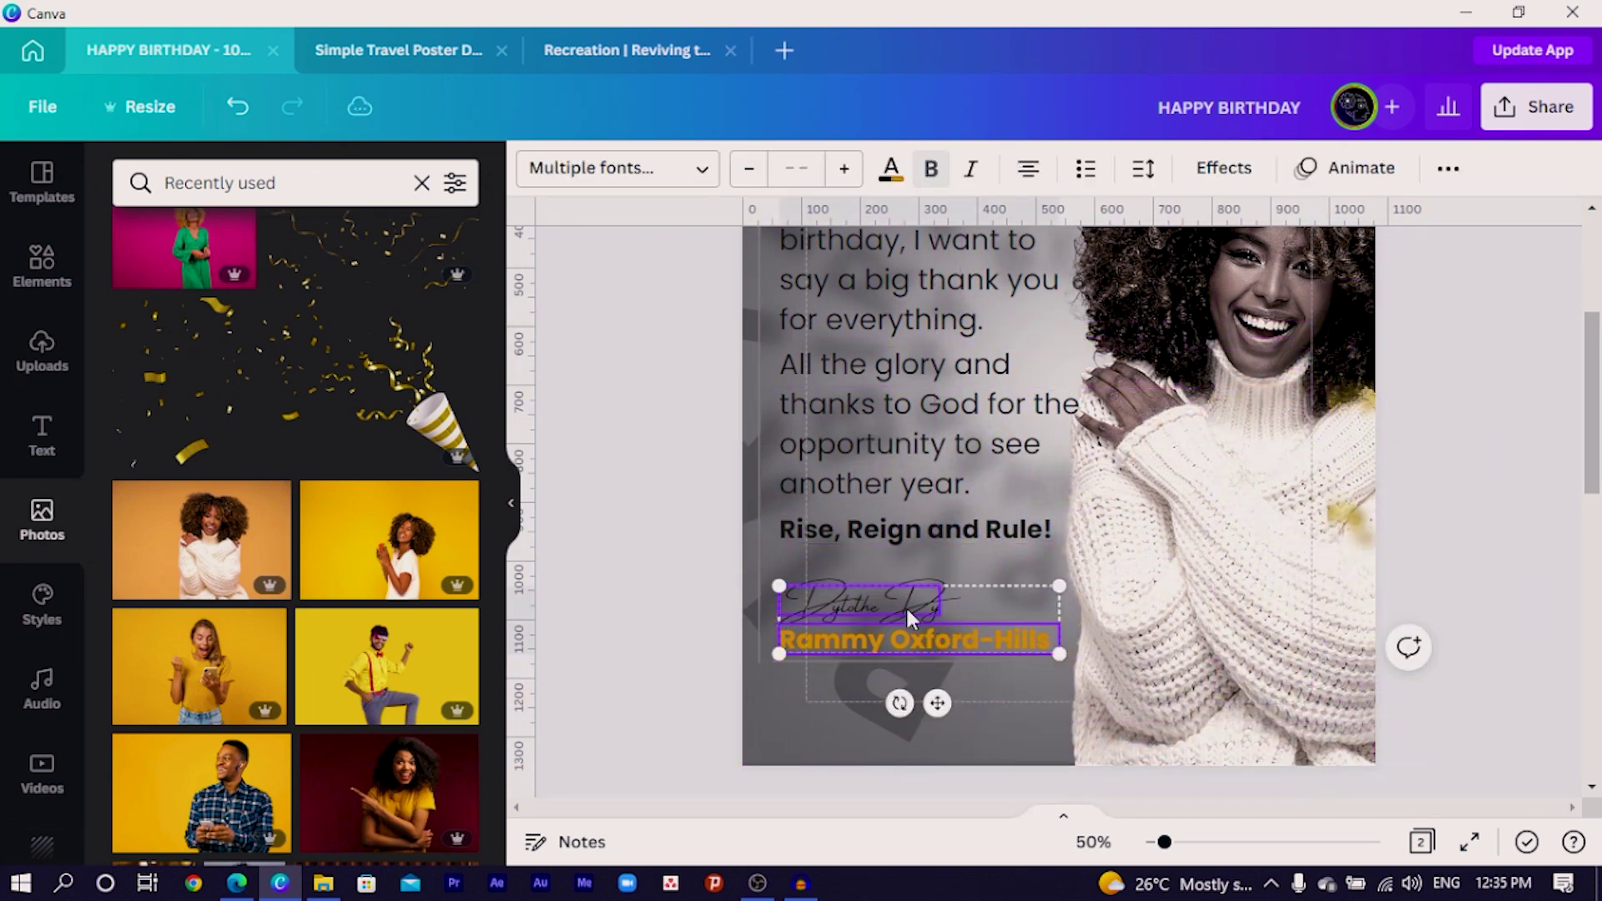
left_click(908, 529, "shift")
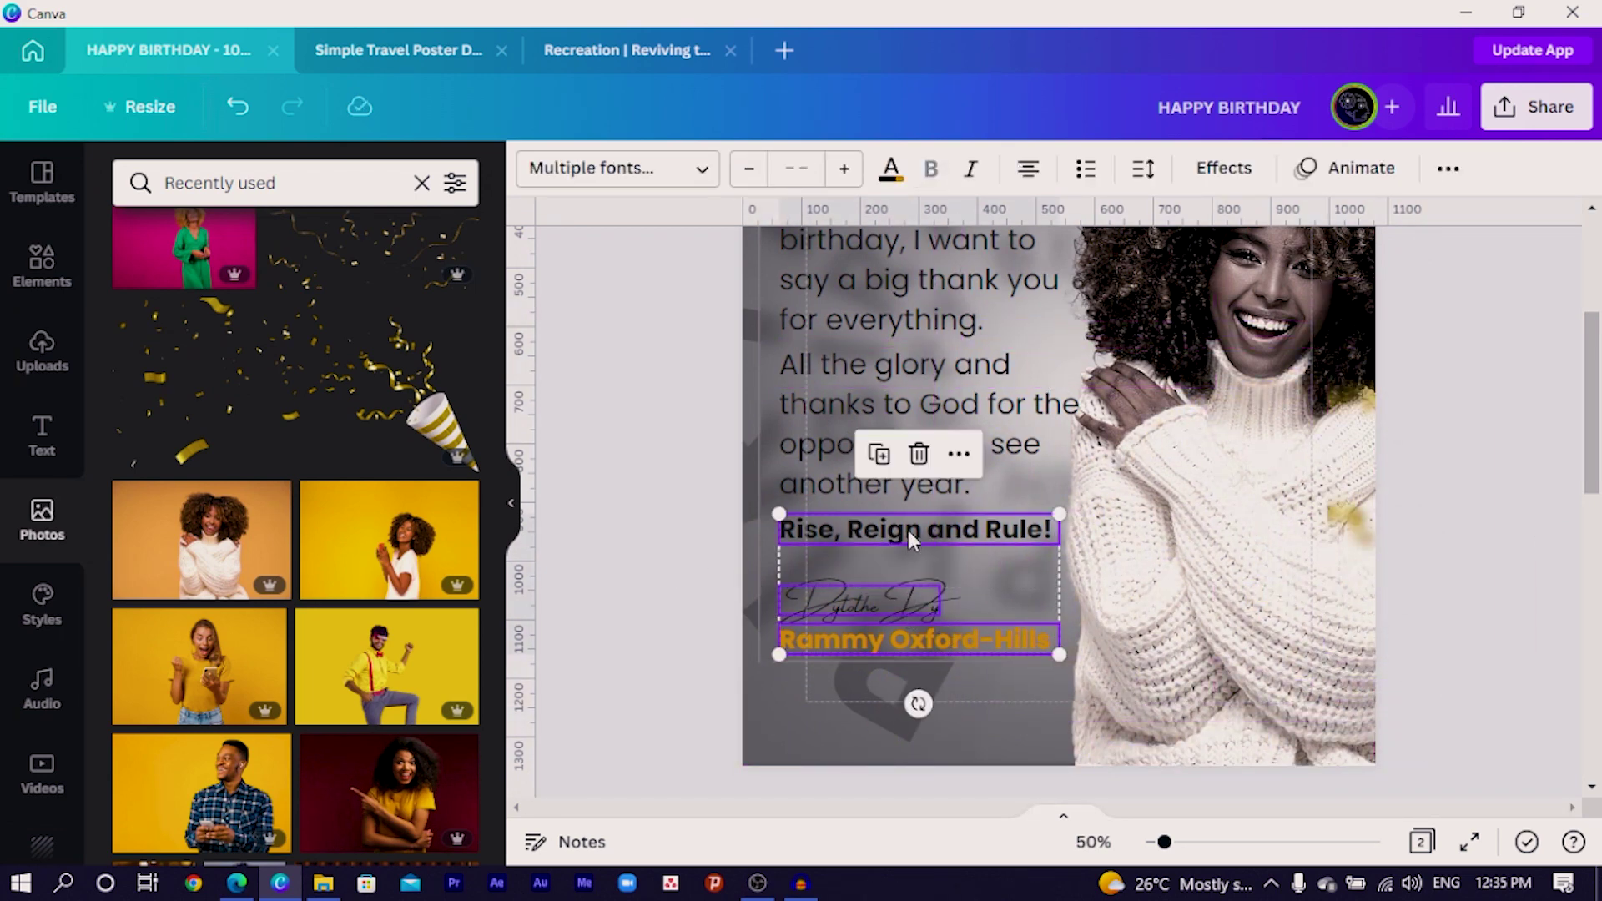
key("ctrl+z")
scroll(908, 529, "up", 3)
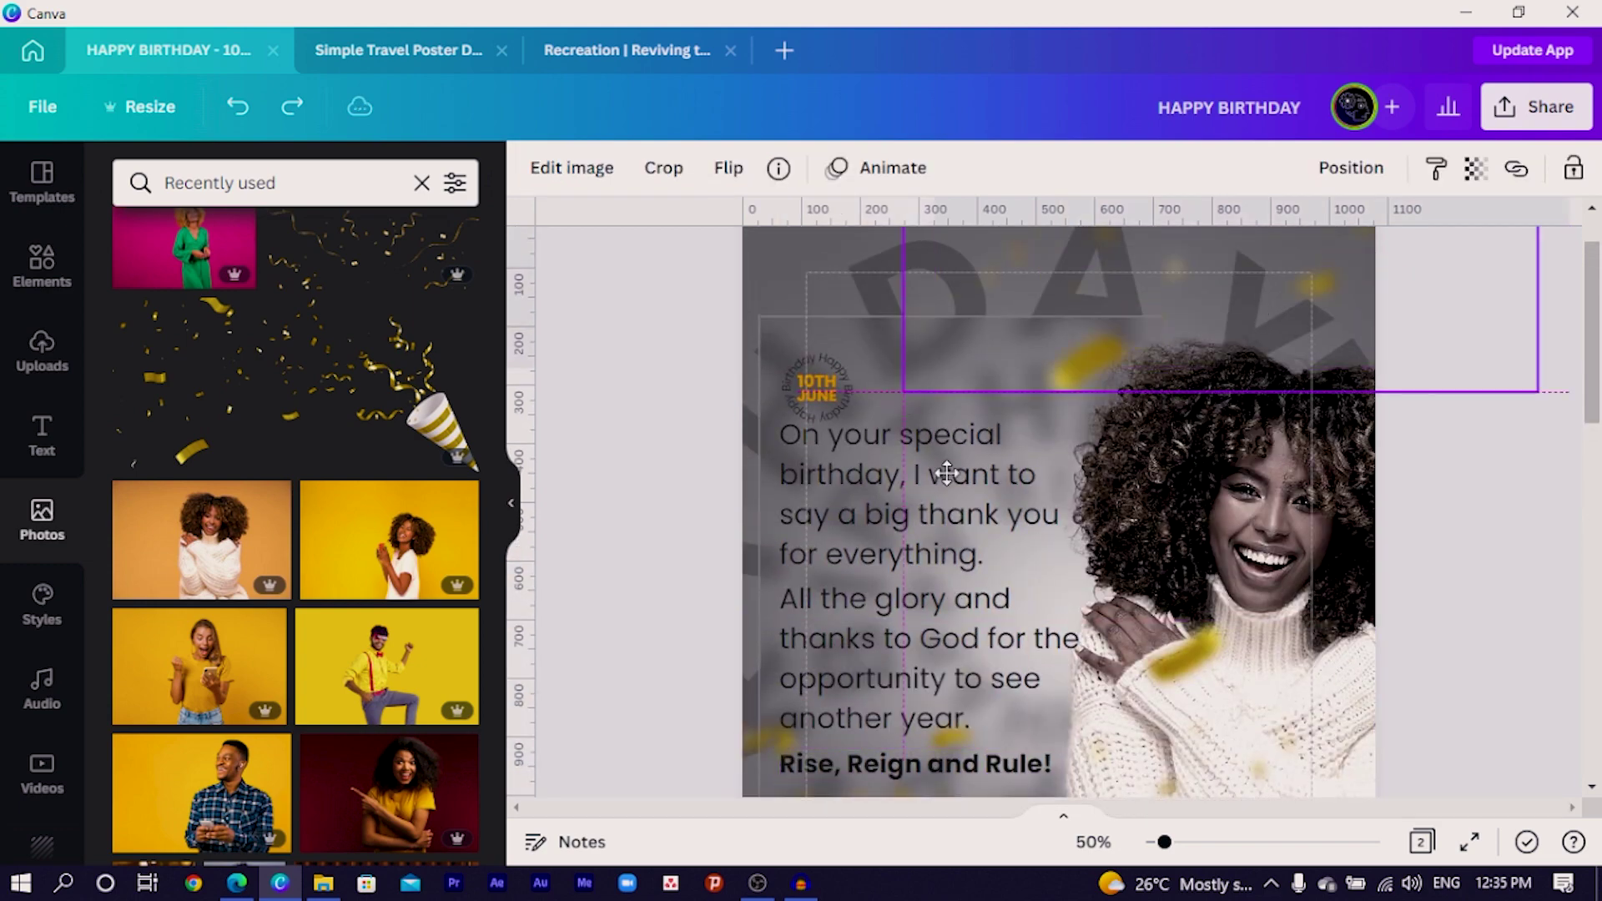
left_click_drag(947, 474, 1063, 512)
scroll(1033, 519, "down", 10)
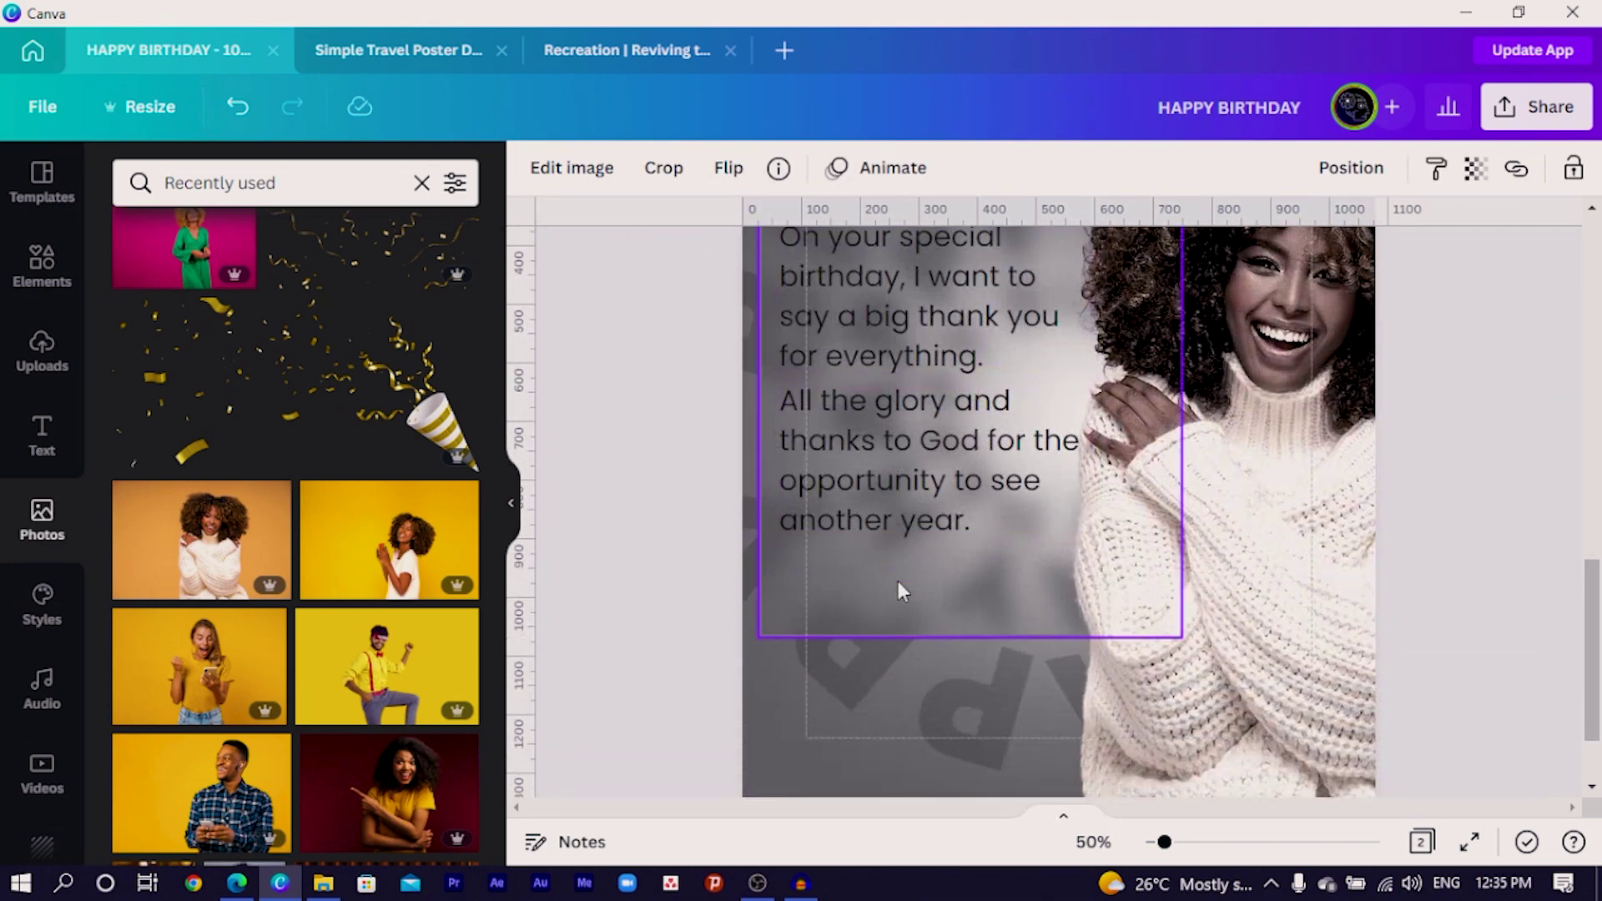
left_click(898, 590)
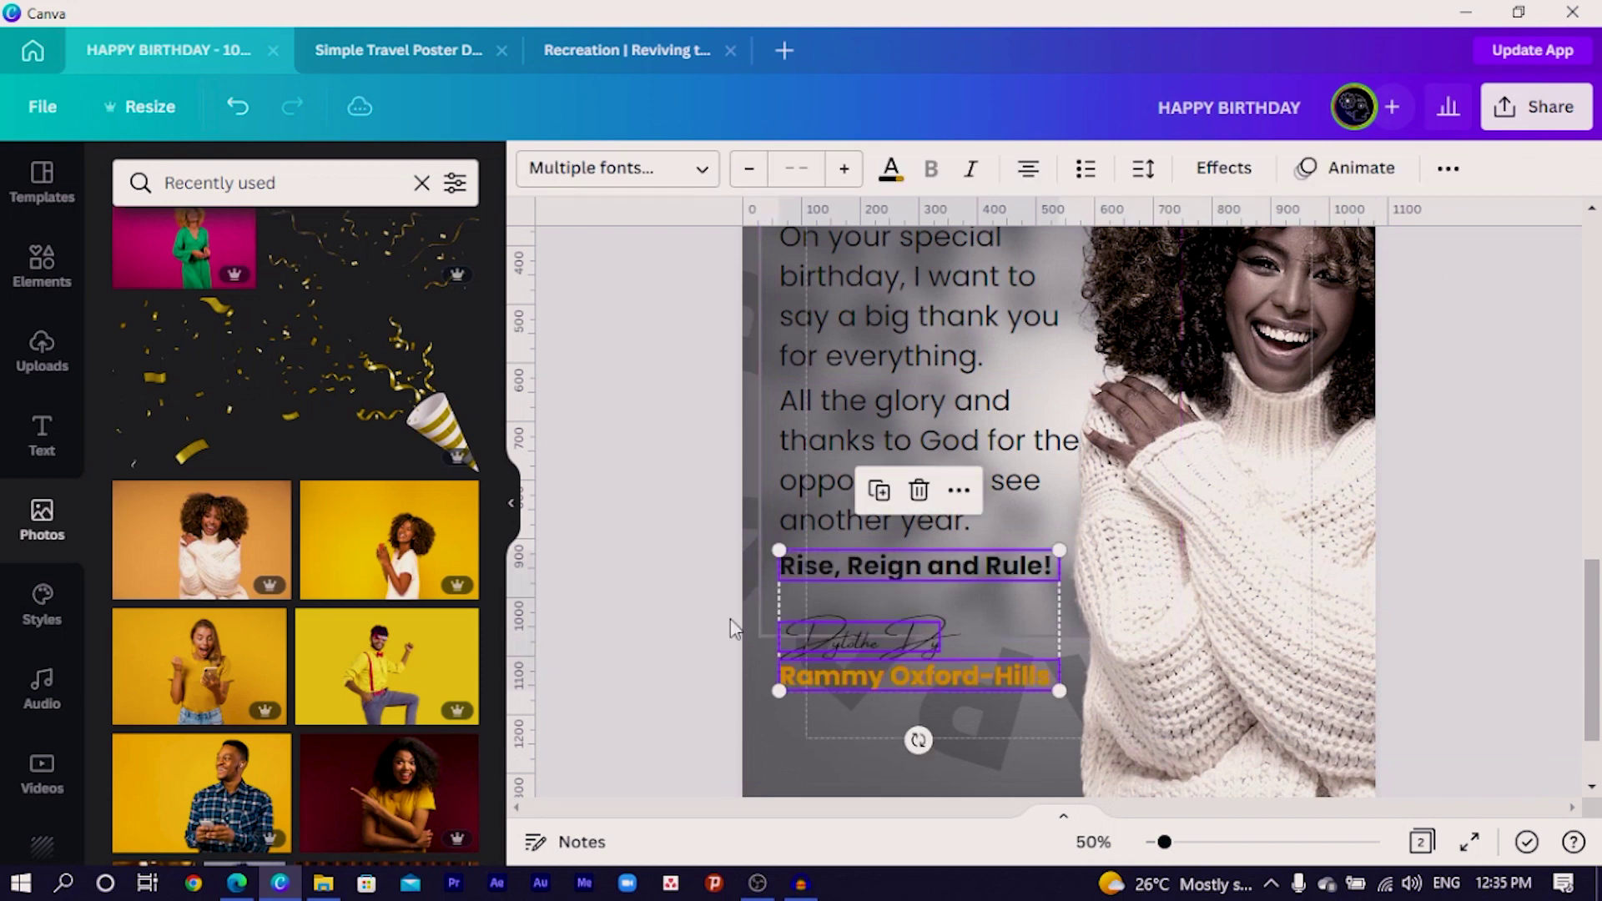
left_click(662, 631)
- Move the lower frame line below the orange name text and stretch the blurred rectangle down to meet it
scroll(839, 619, "up", 2)
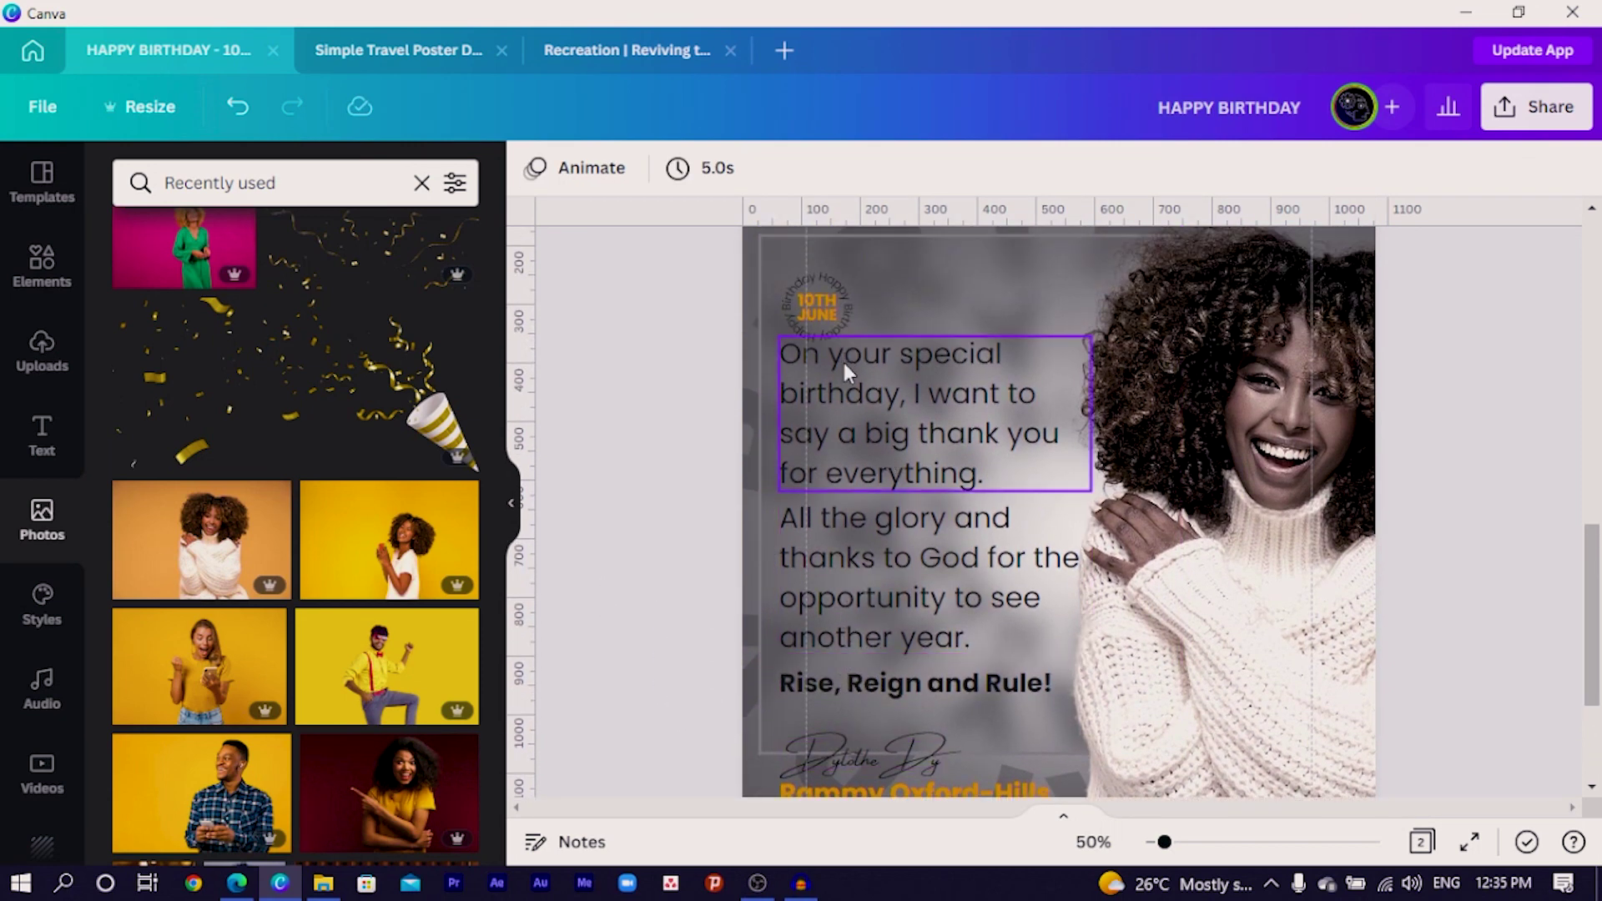
scroll(834, 501, "down", 4)
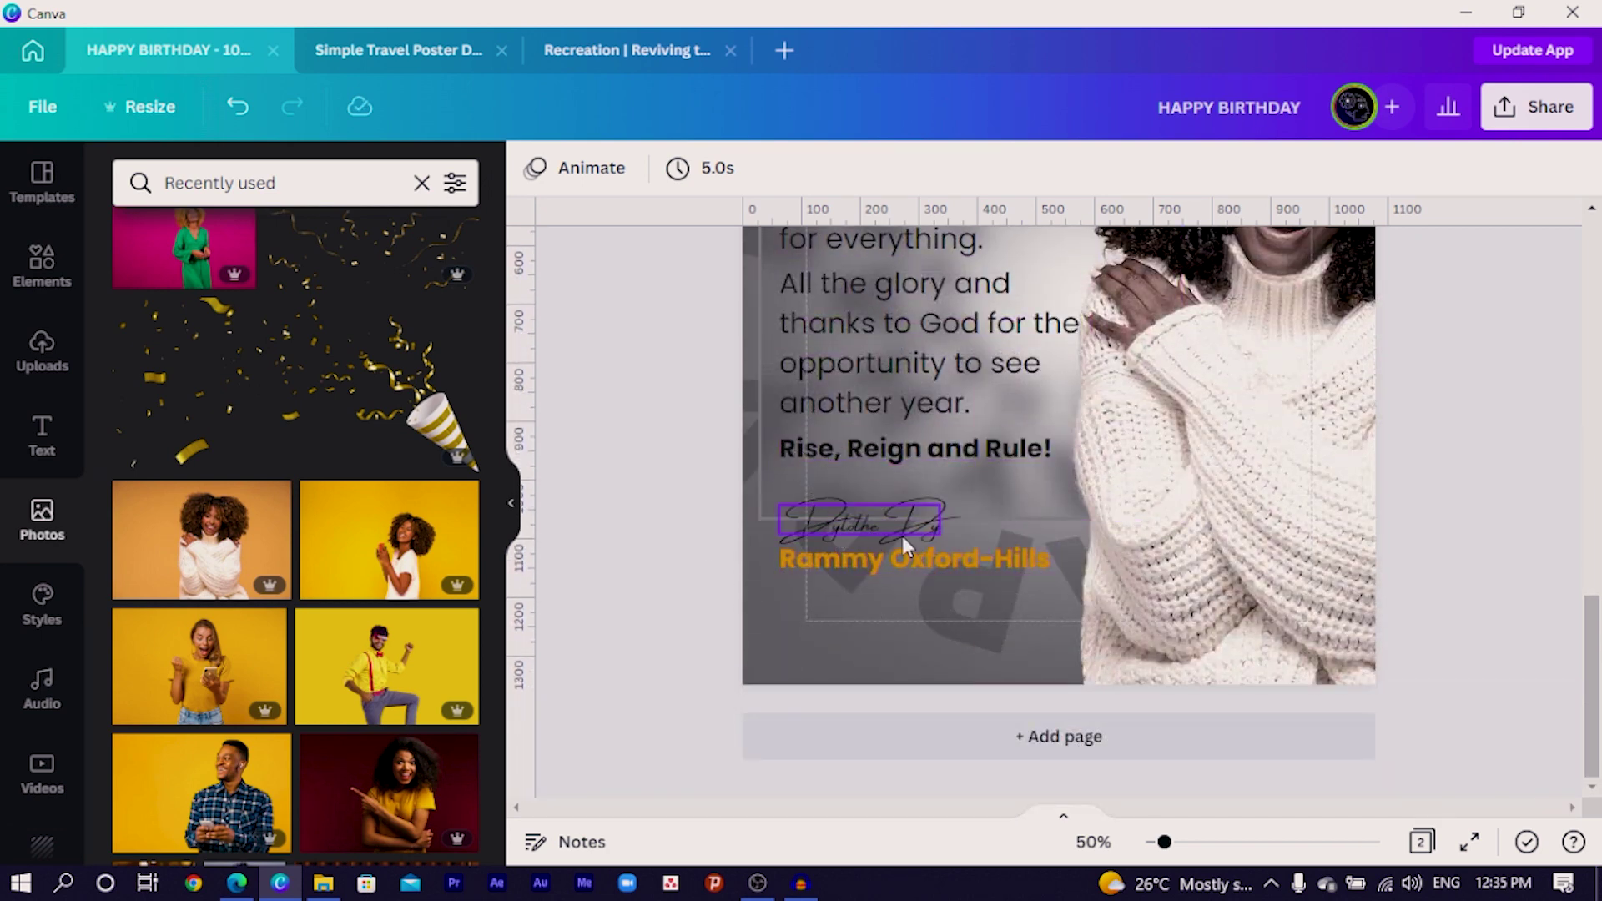
left_click(768, 492)
key("Escape")
left_click_drag(959, 517, 981, 655)
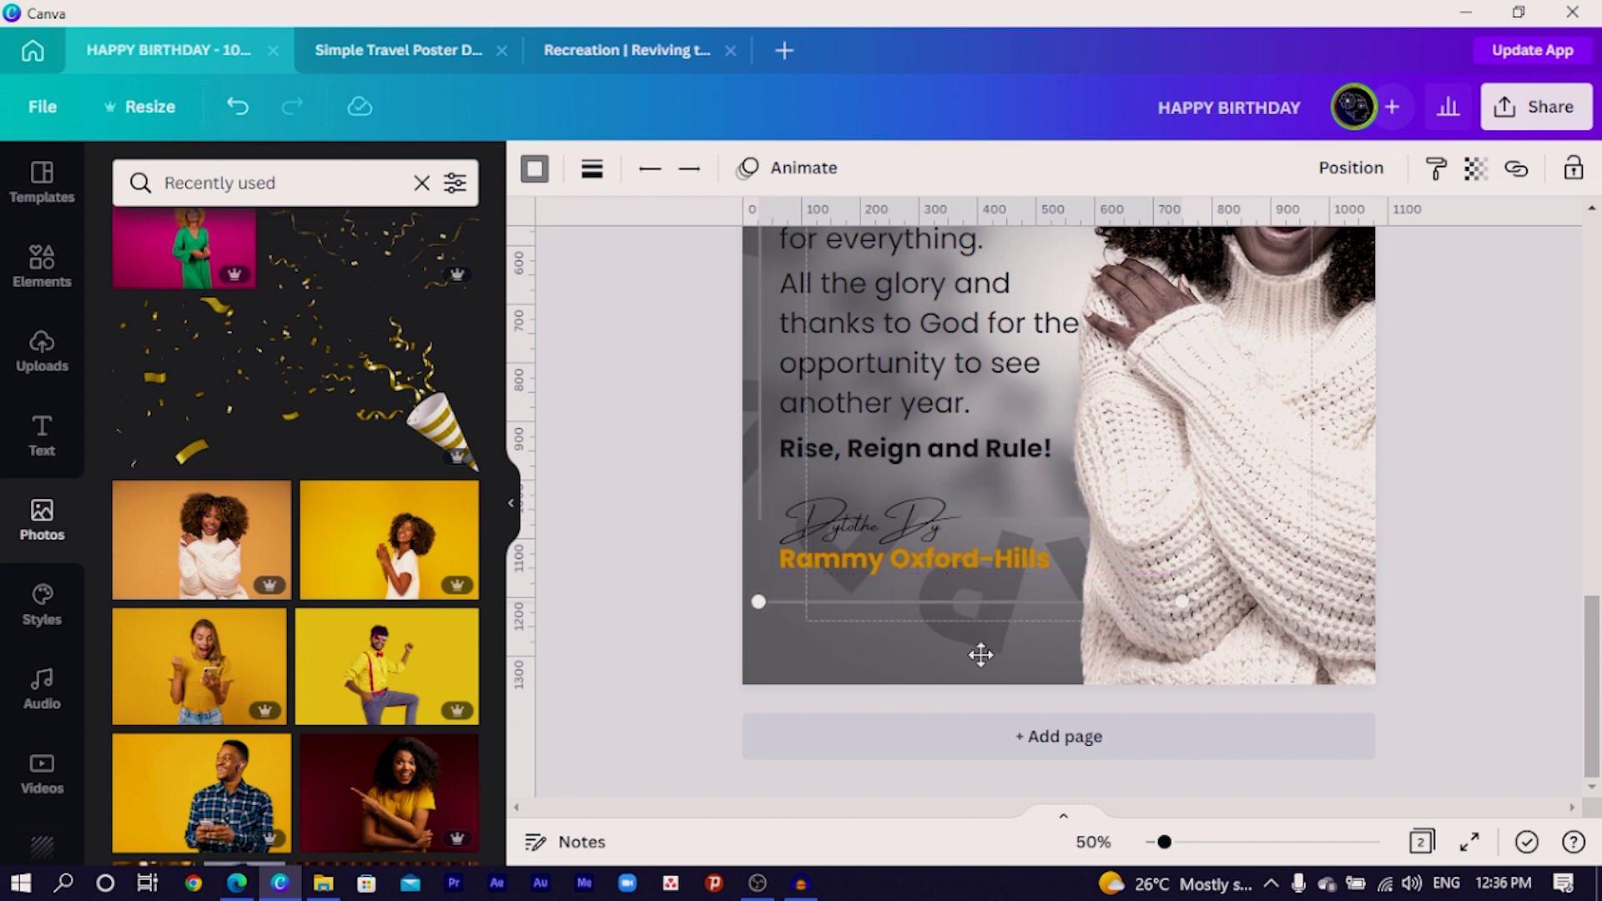
left_click(1034, 484)
left_click_drag(969, 518, 969, 601)
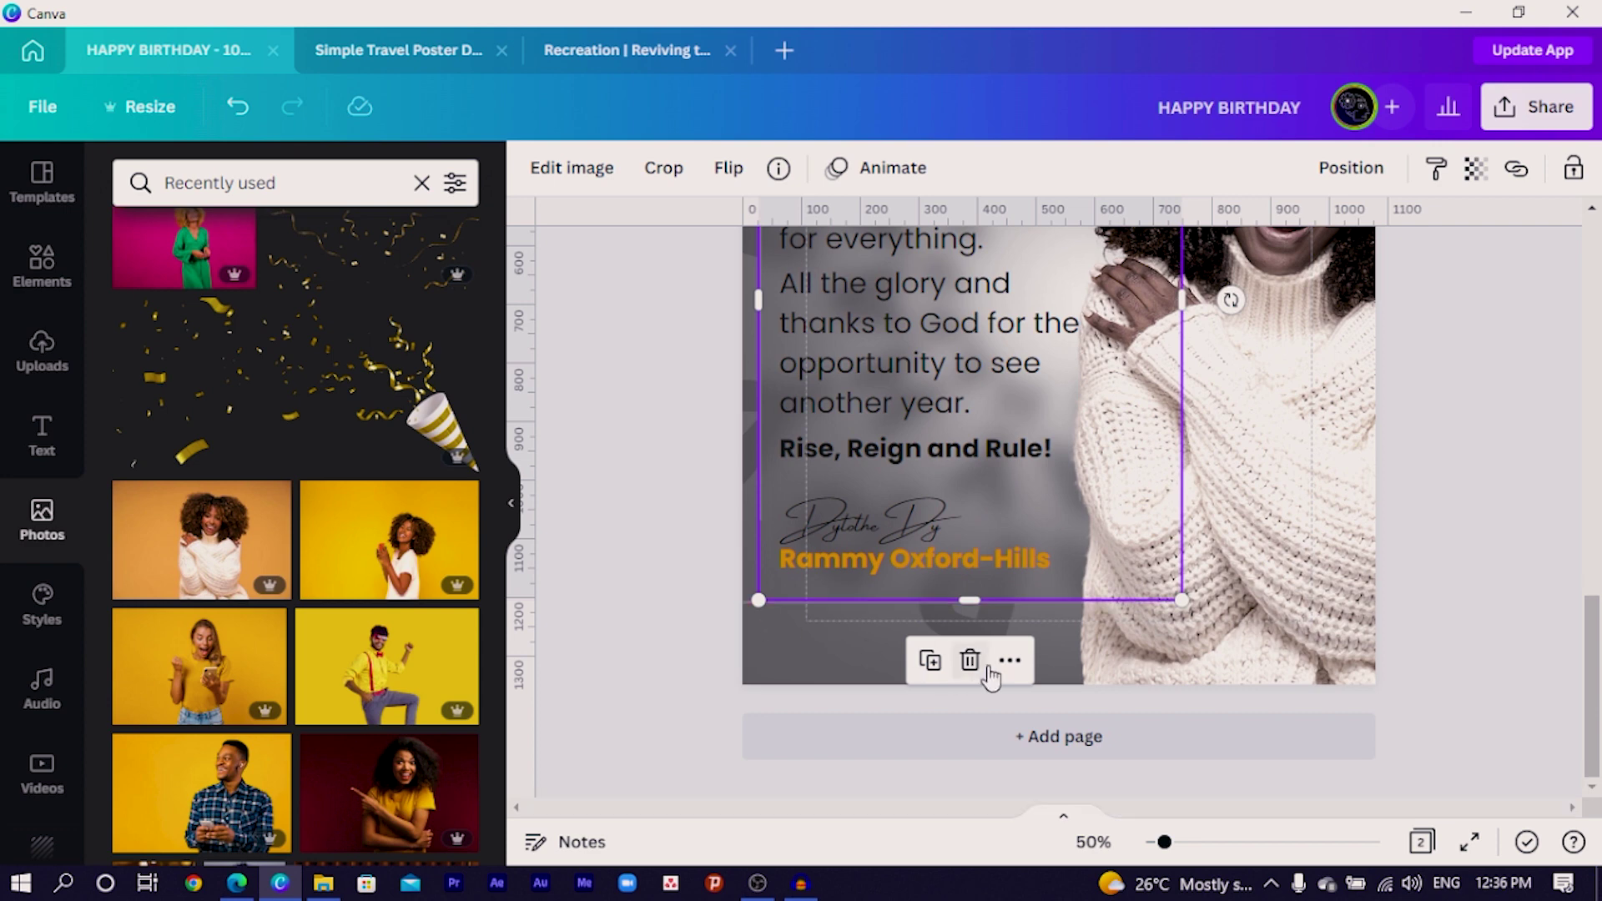
- Extend the vertical frame line down to meet the lower frame line
left_click(732, 529)
left_click(763, 504)
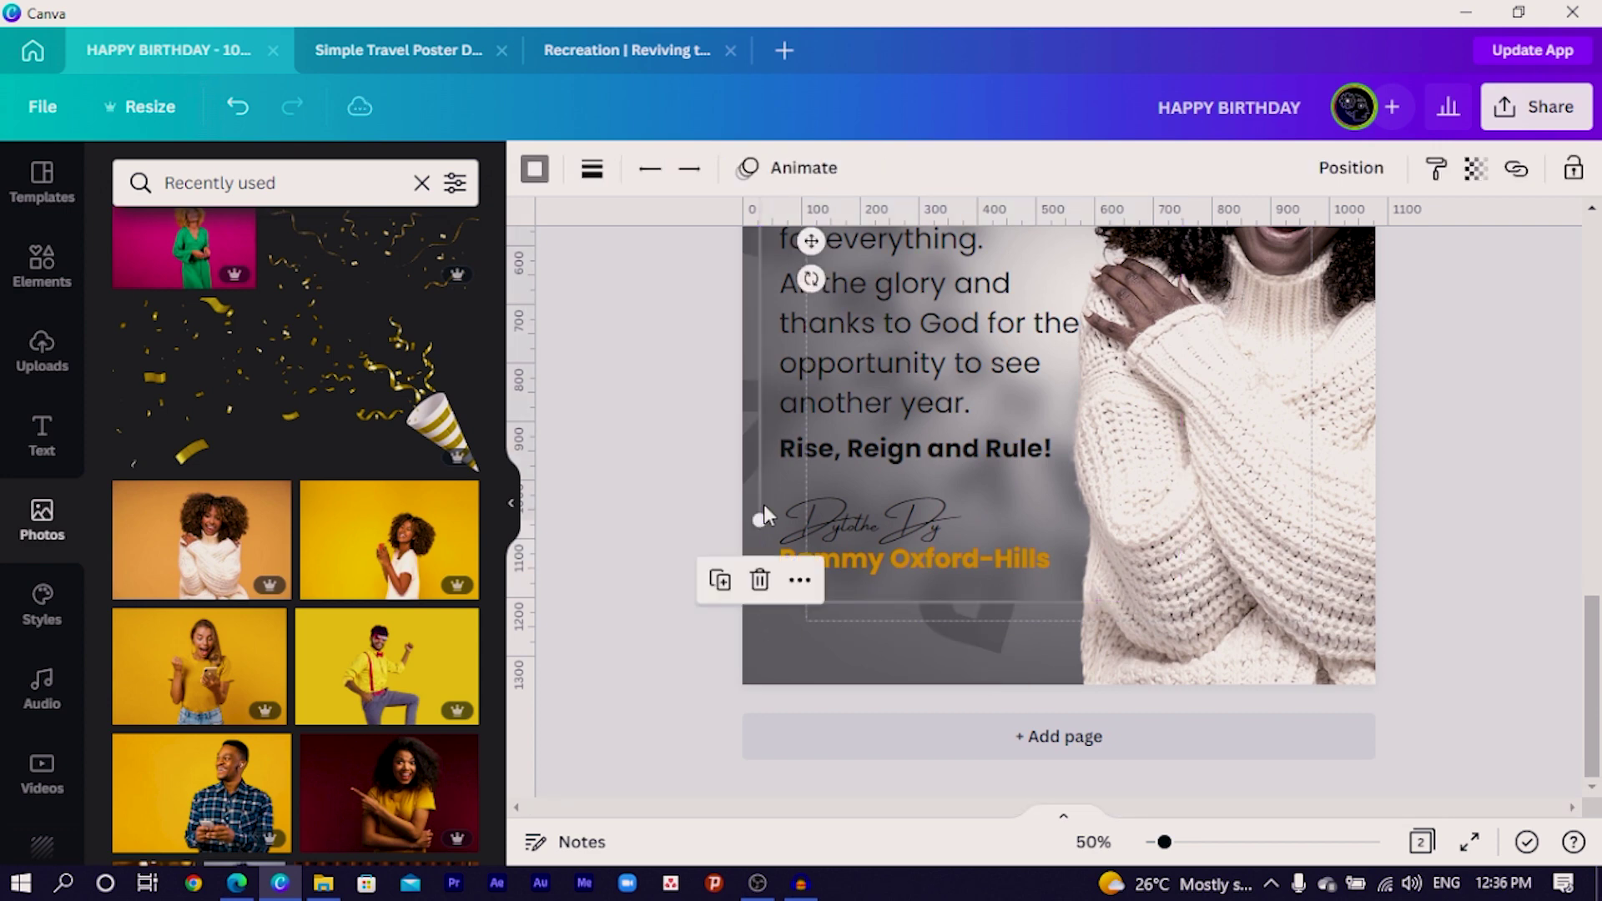
left_click_drag(759, 519, 760, 601)
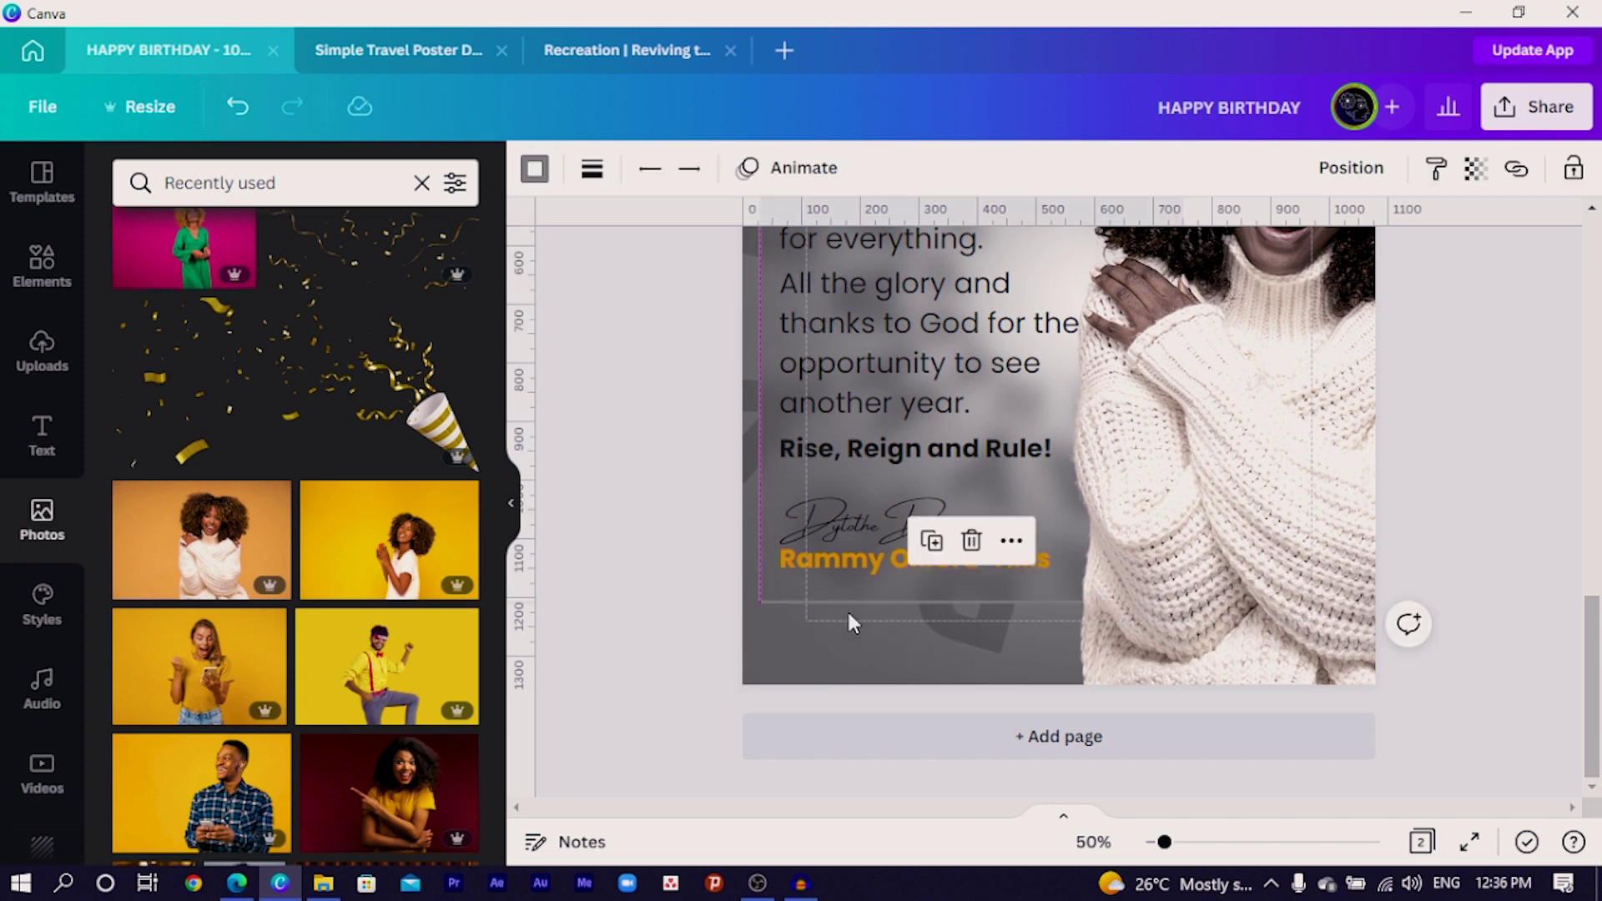
left_click(778, 652)
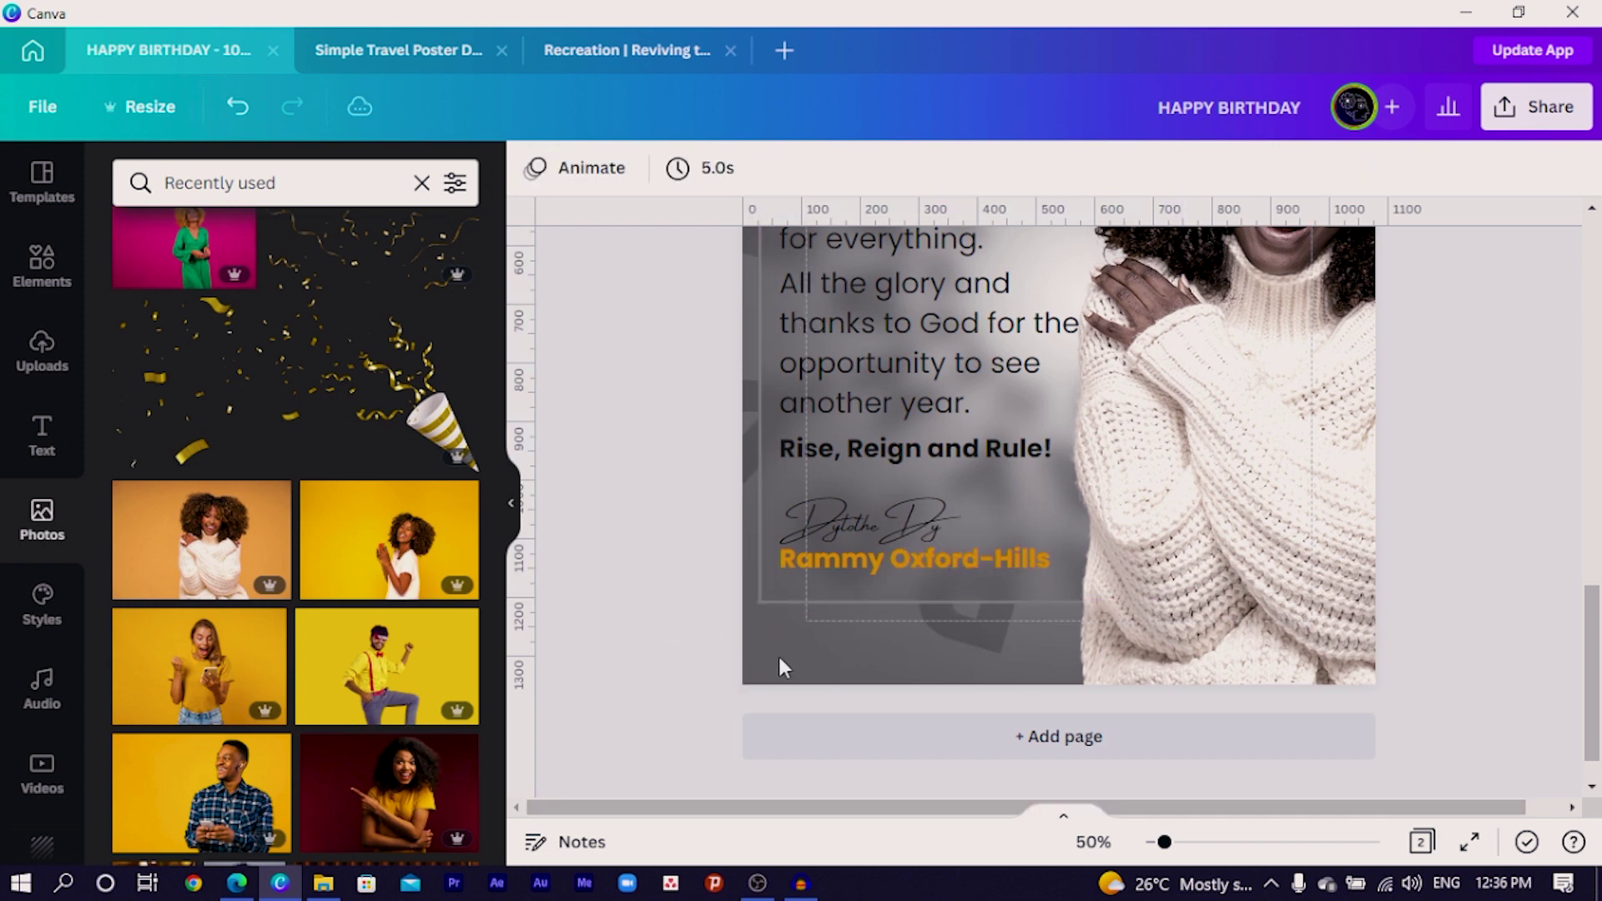
- Group the grey frame lines around the blurred rectangle
left_click(710, 477)
key("ctrl+z")
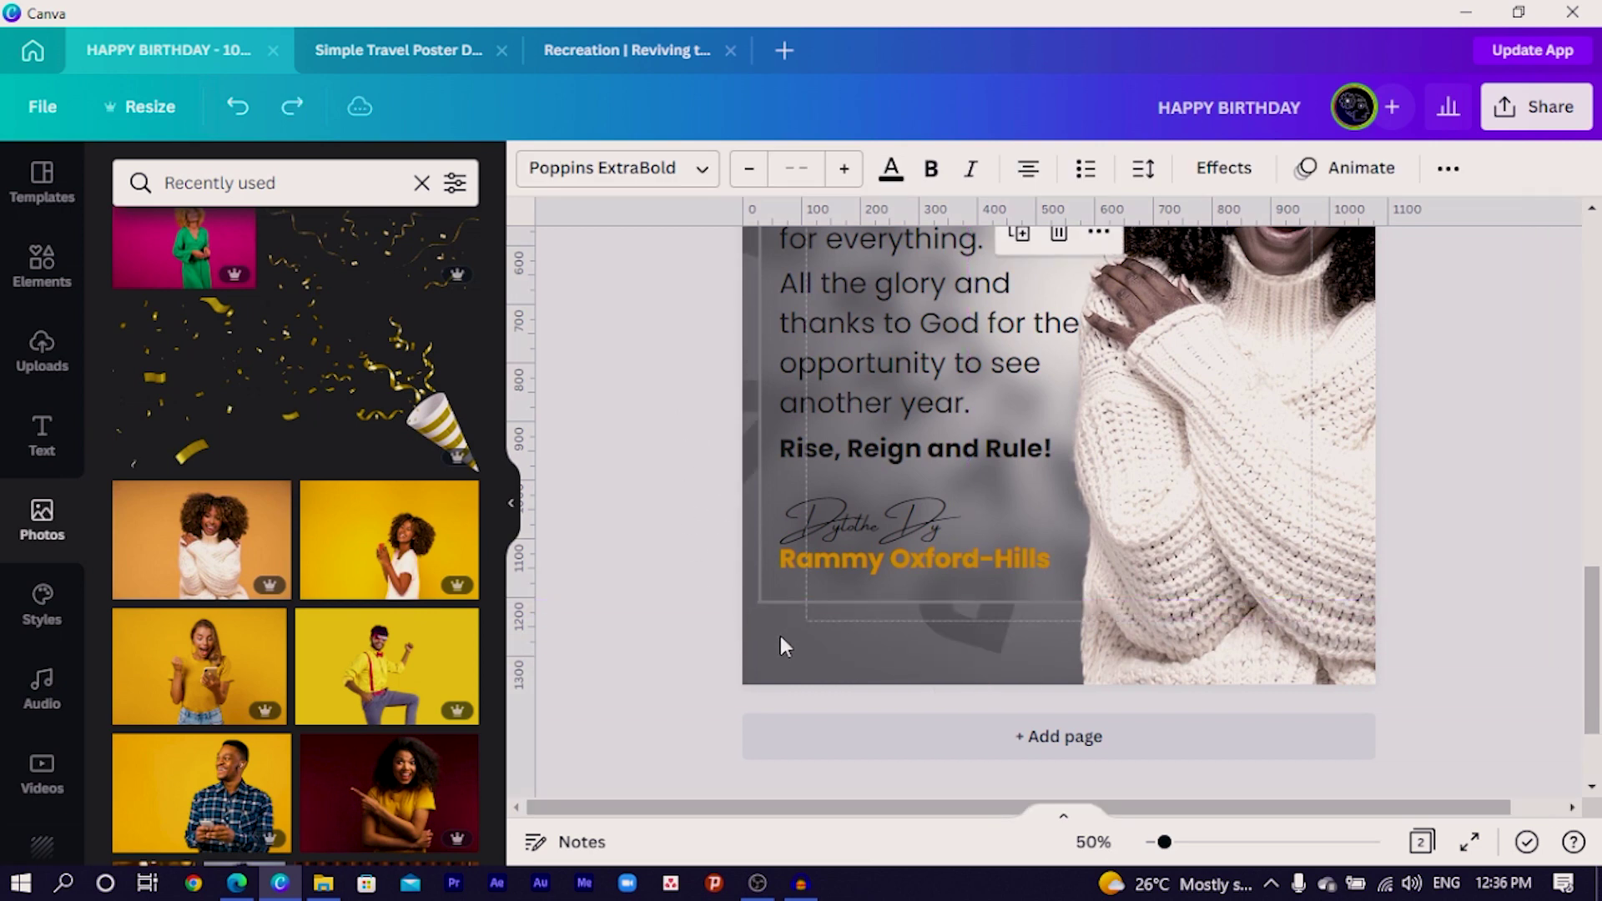
left_click(777, 598)
left_click(777, 583, "shift")
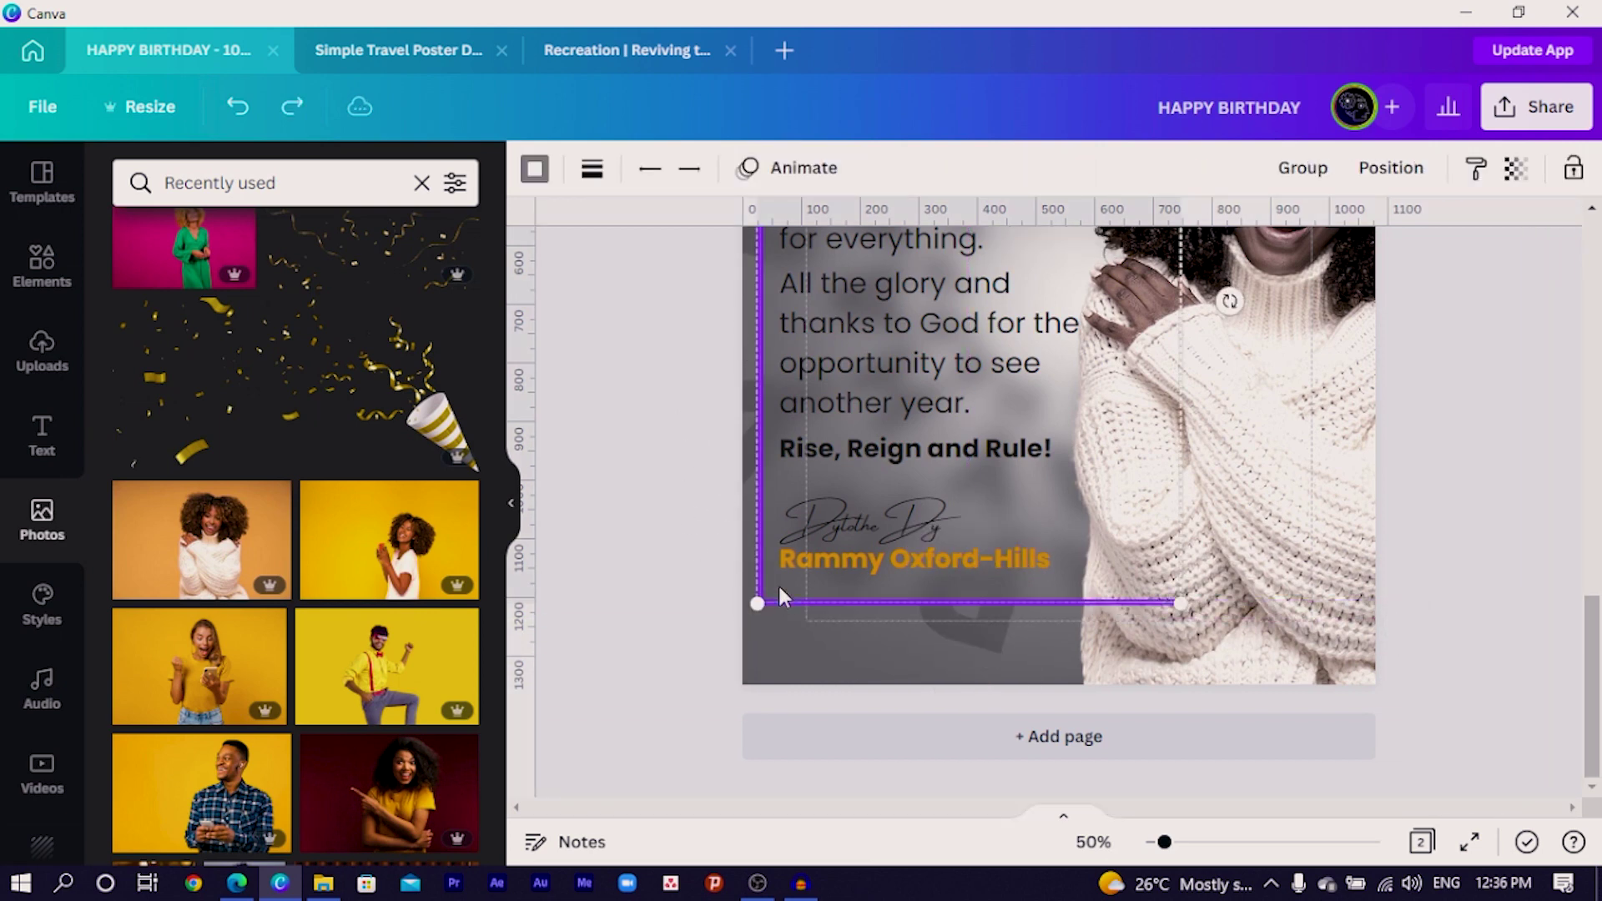
scroll(574, 564, "up", 6)
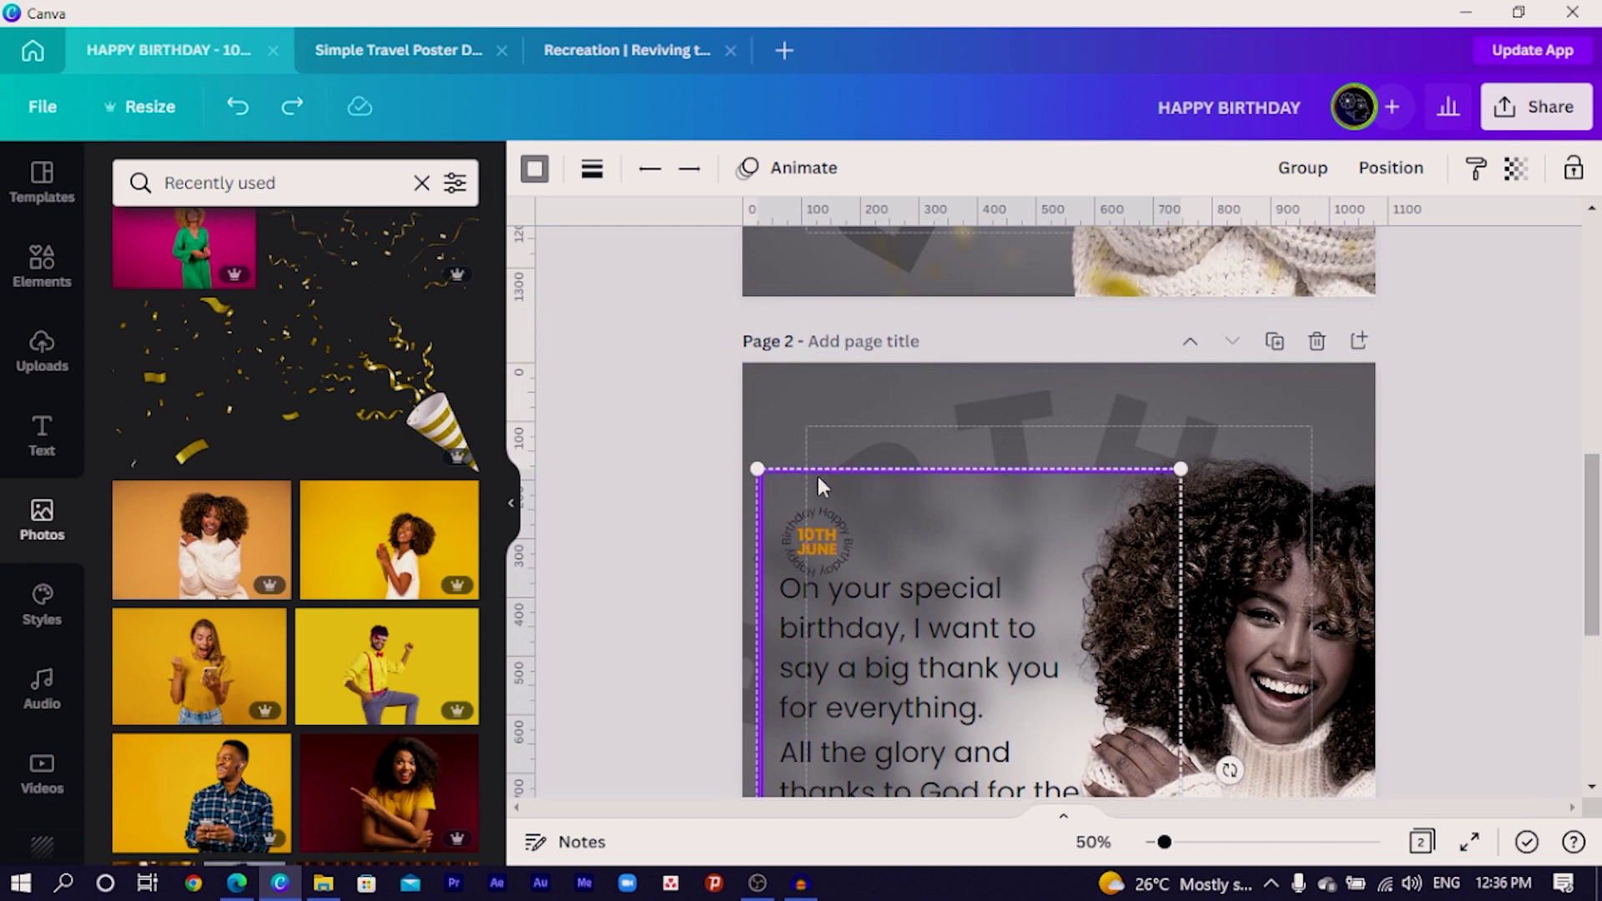
key("ctrl+g")
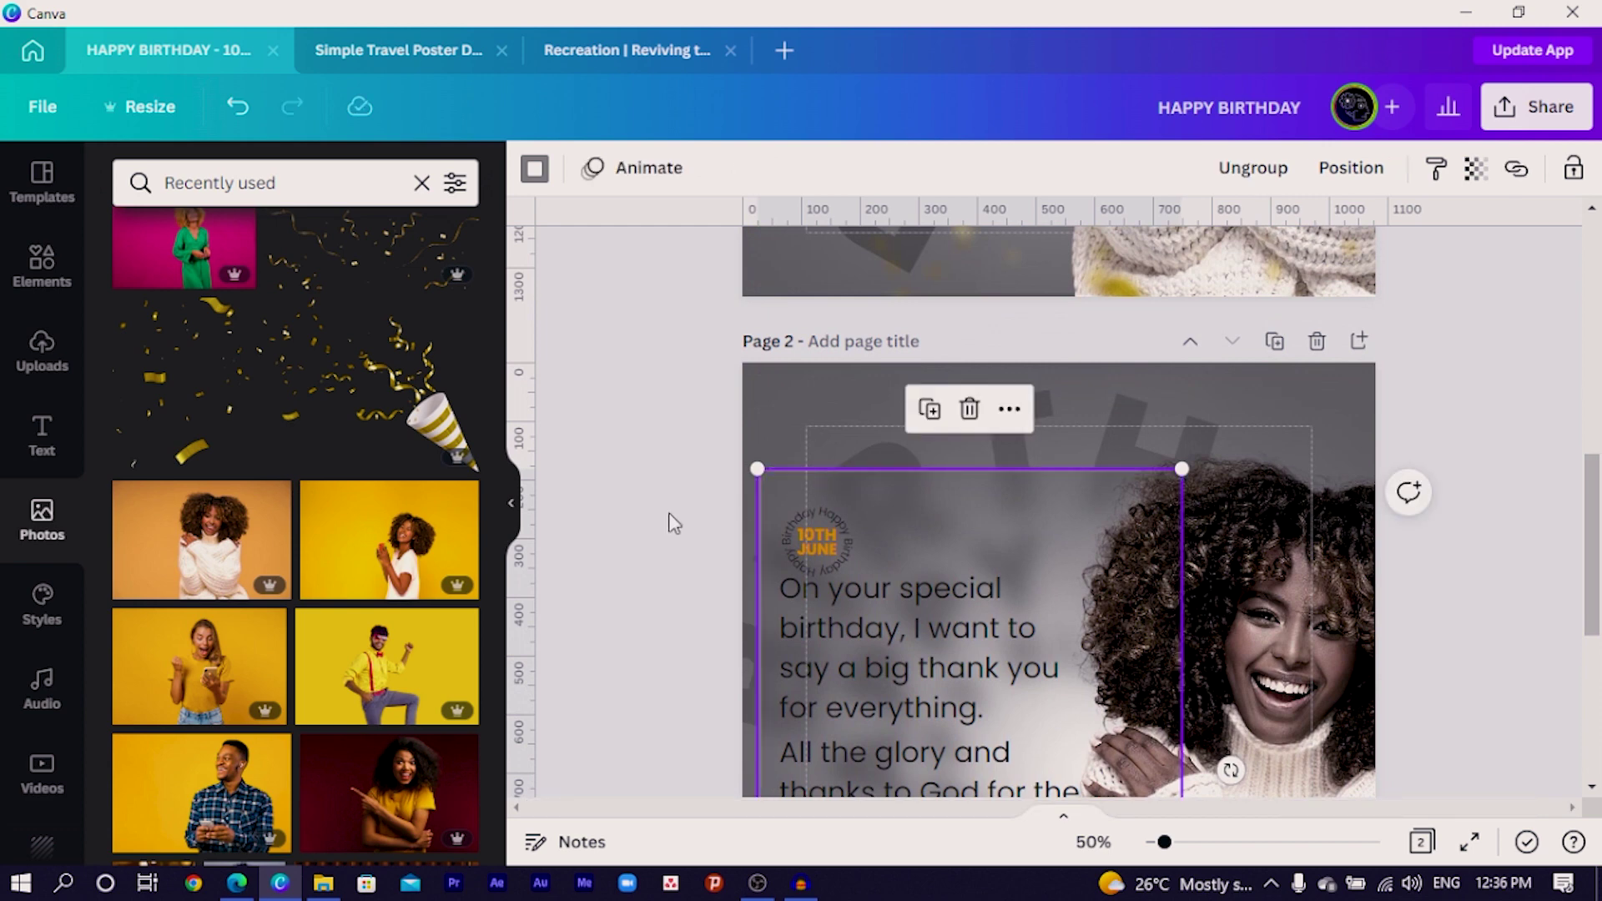
left_click(672, 521)
- Nudge the 10TH JUNE badge slightly upward, away from the first message paragraph
scroll(675, 523, "down", 4)
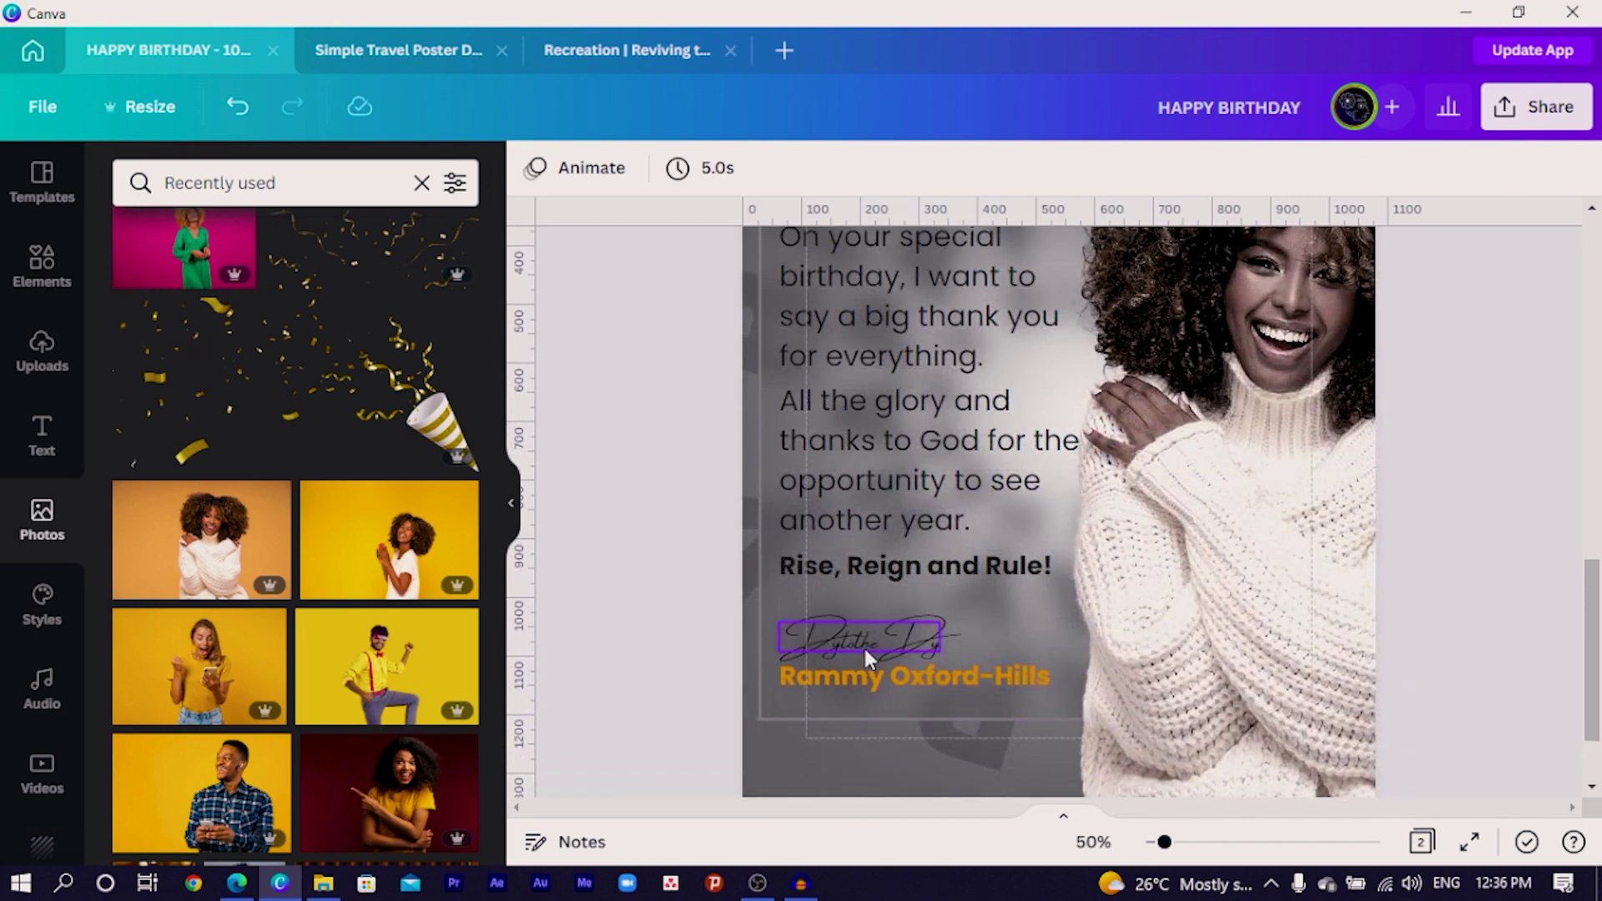
scroll(863, 644, "up", 2)
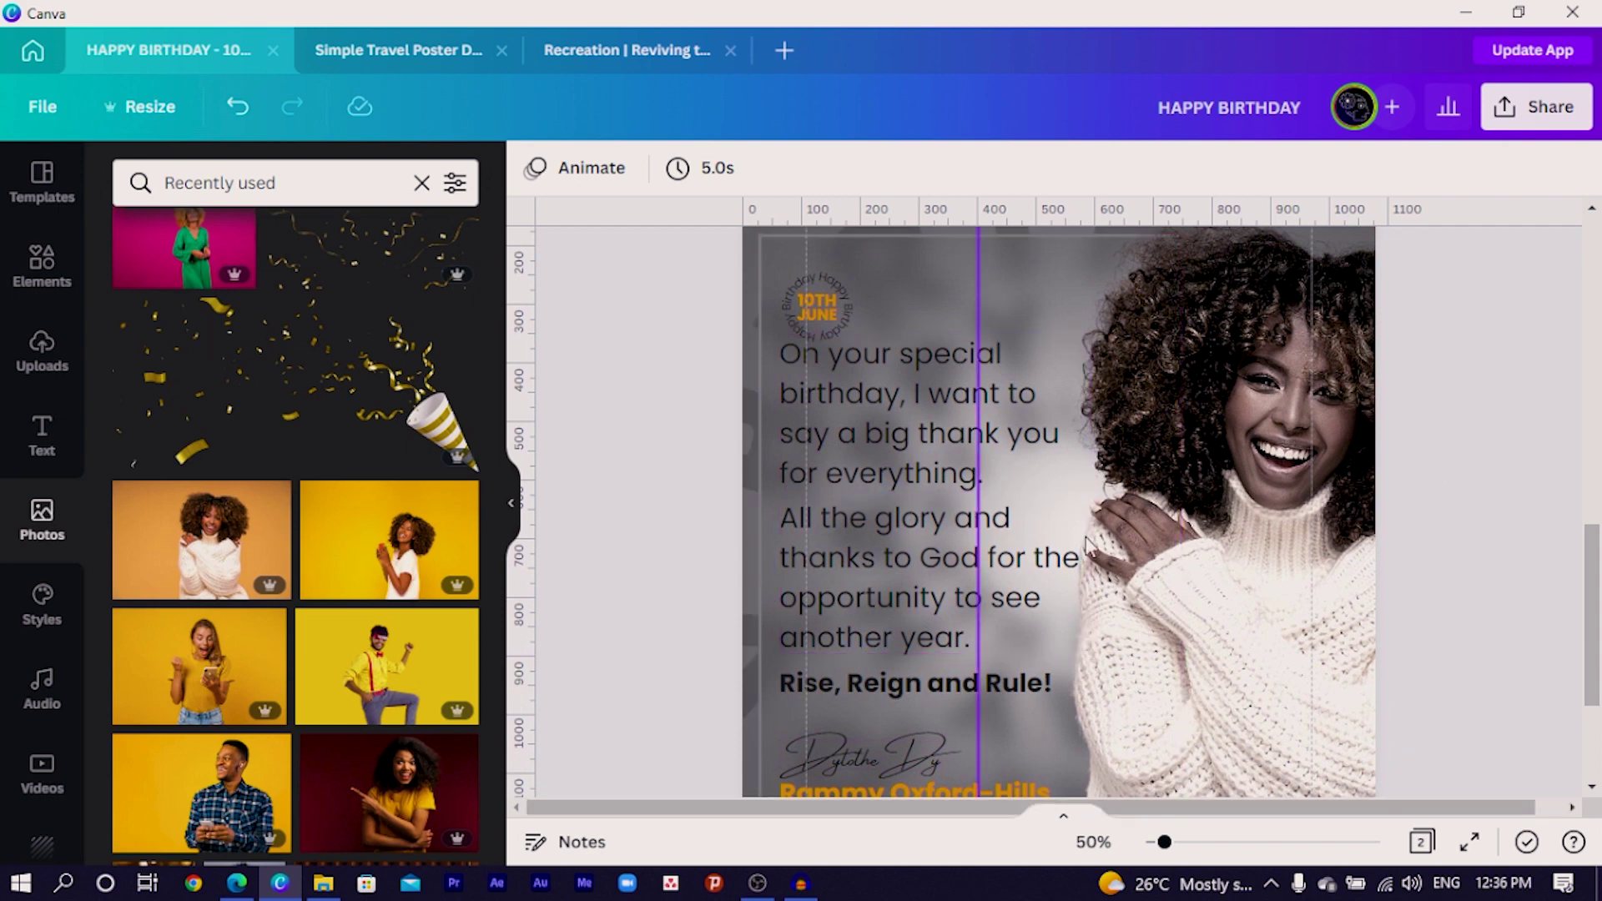
left_click(815, 324)
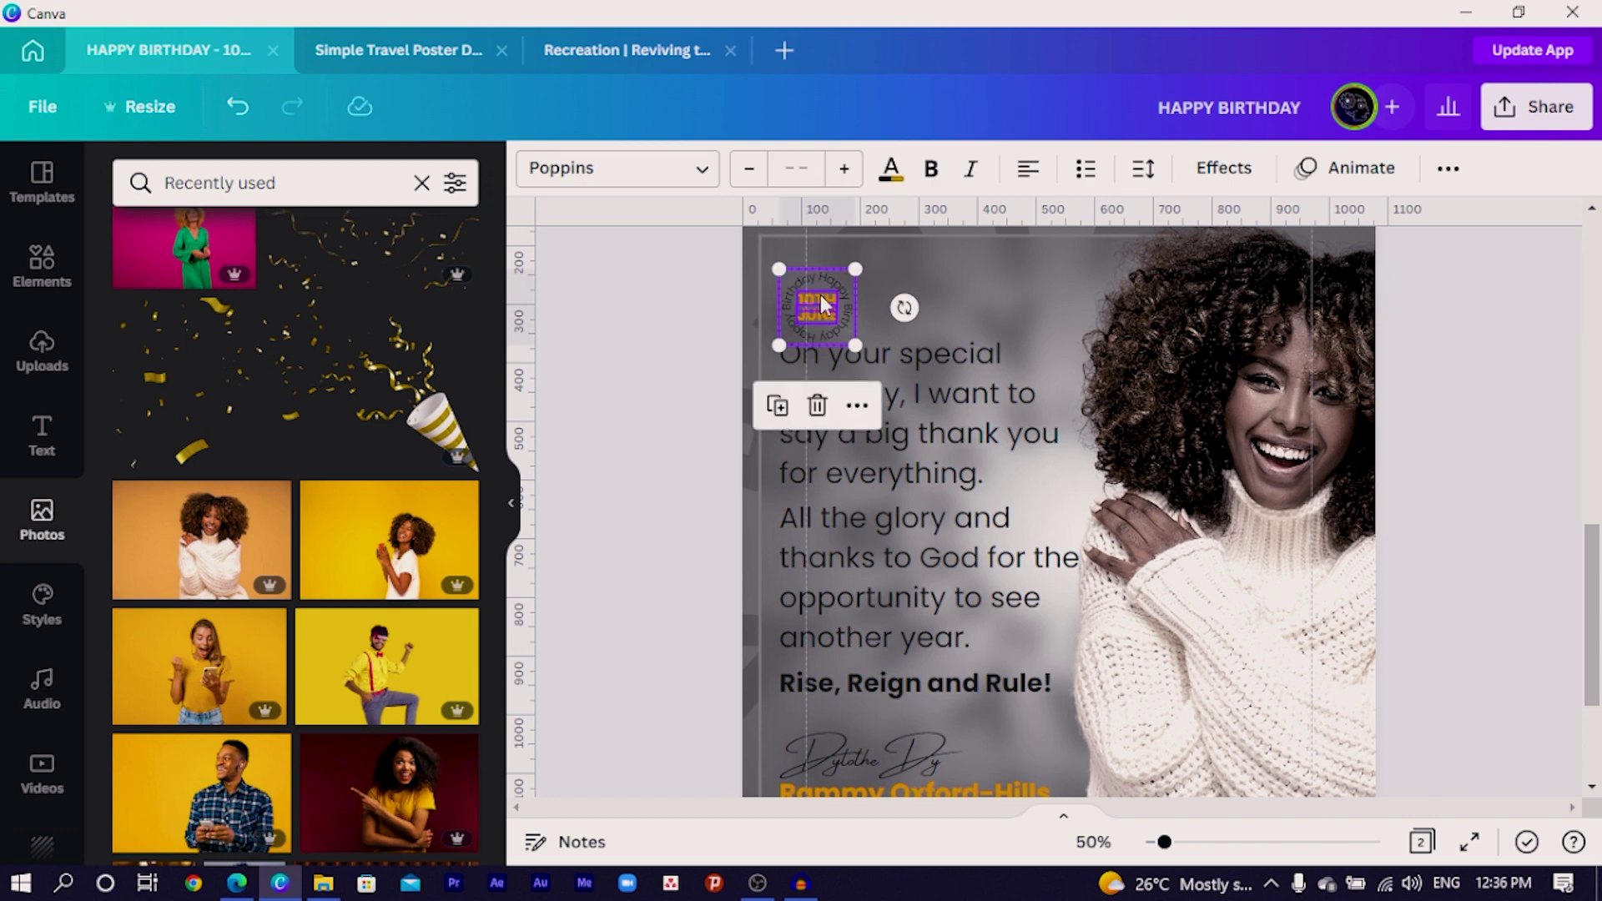
left_click(821, 297)
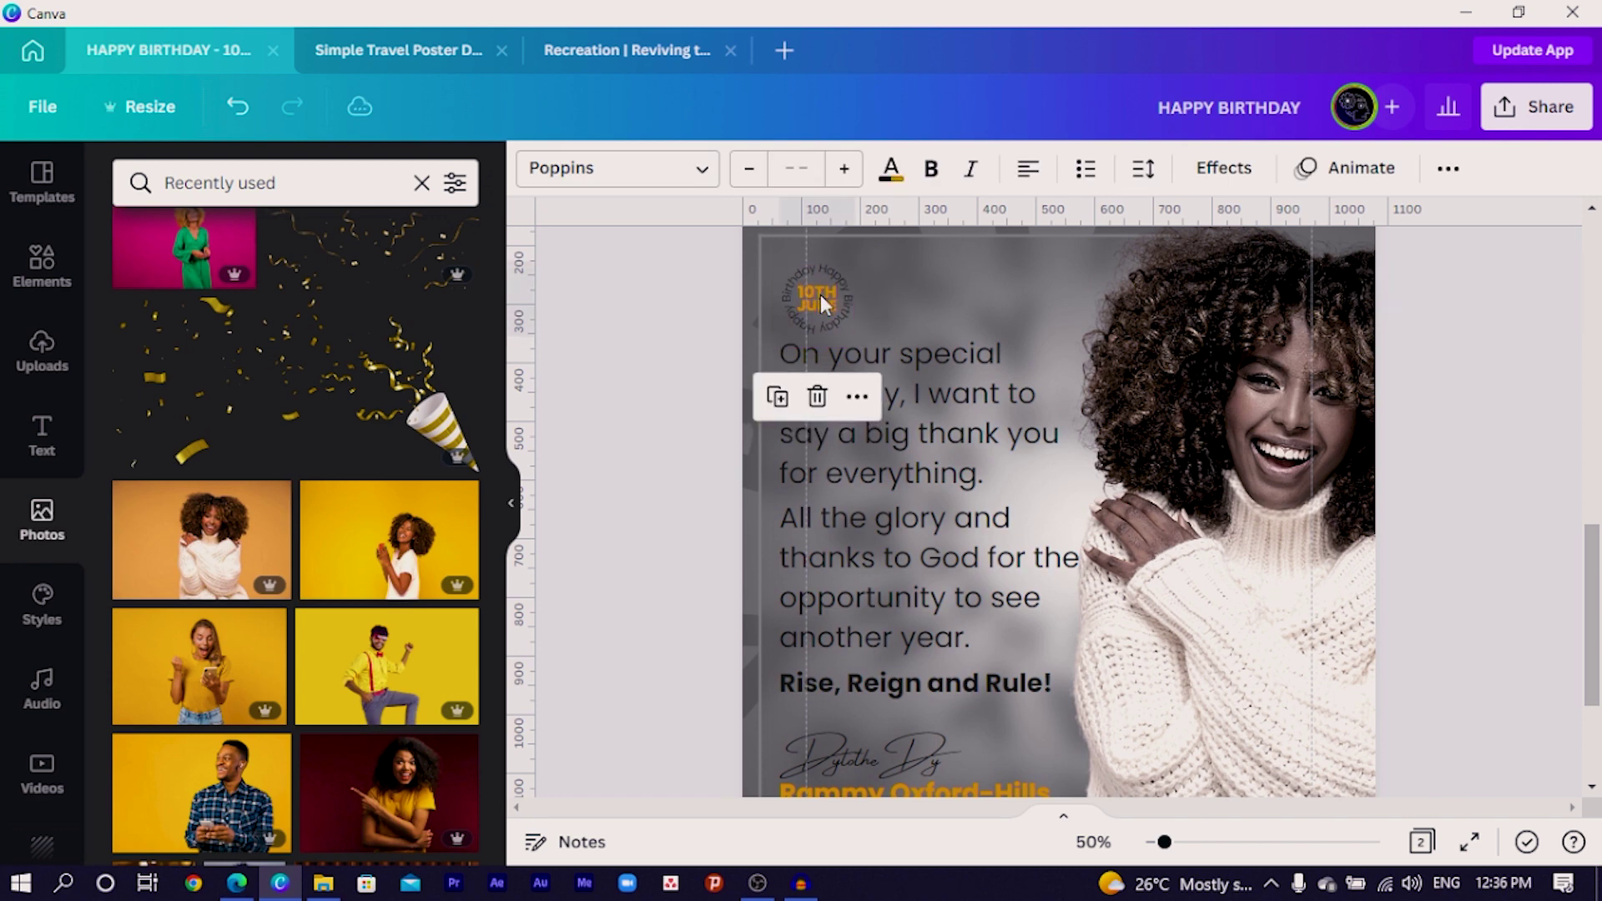
left_click(662, 331)
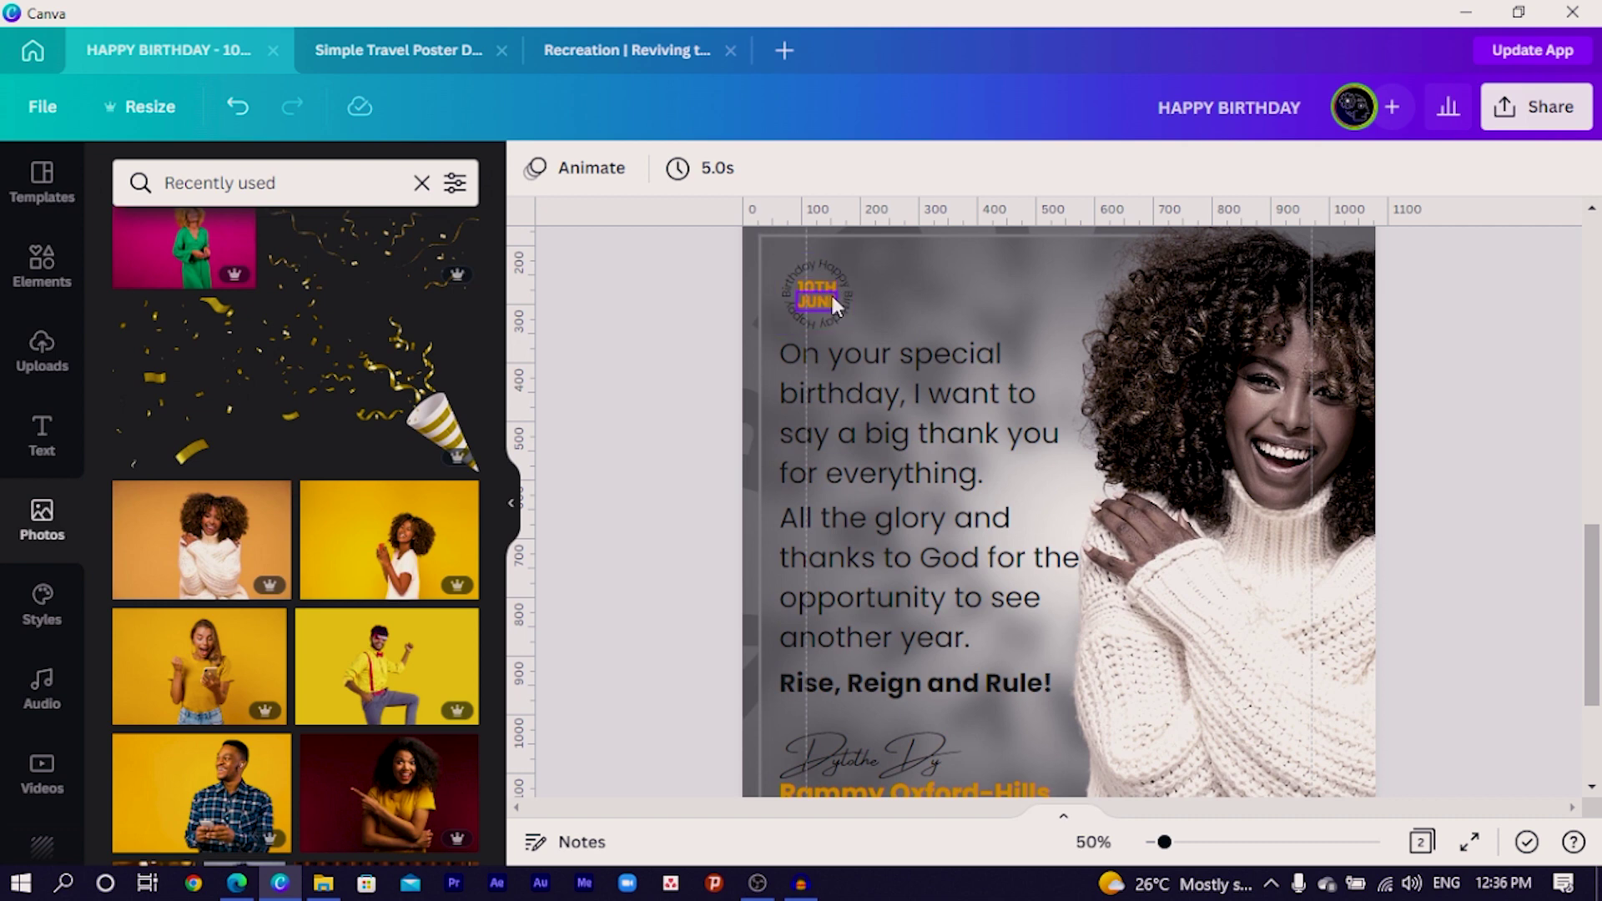
scroll(818, 437, "down", 3)
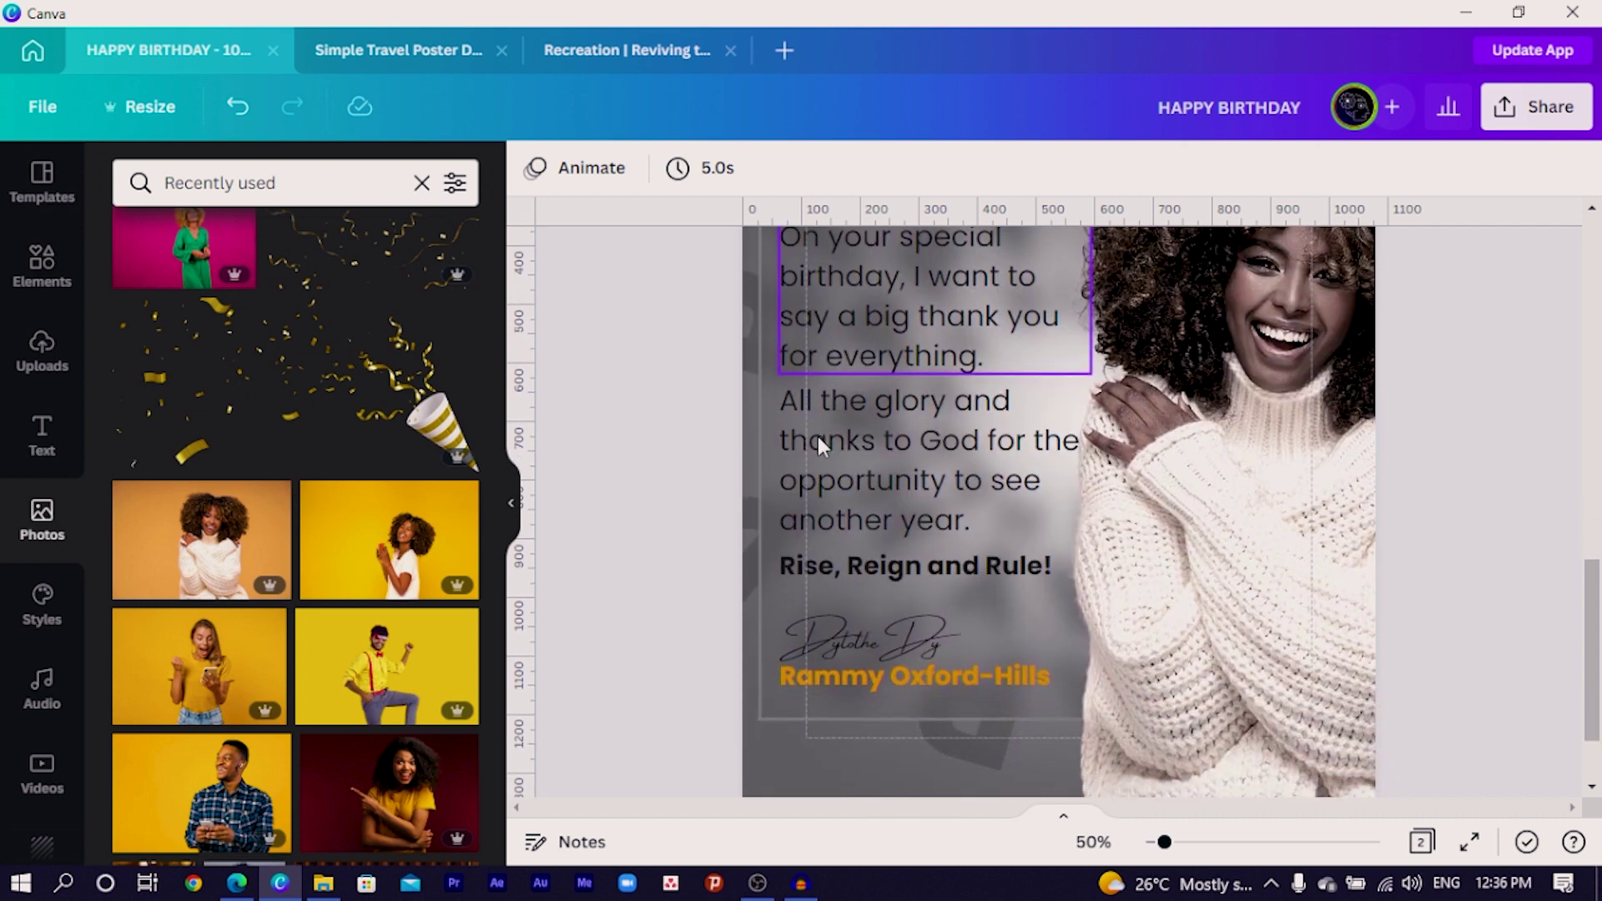
left_click(880, 632)
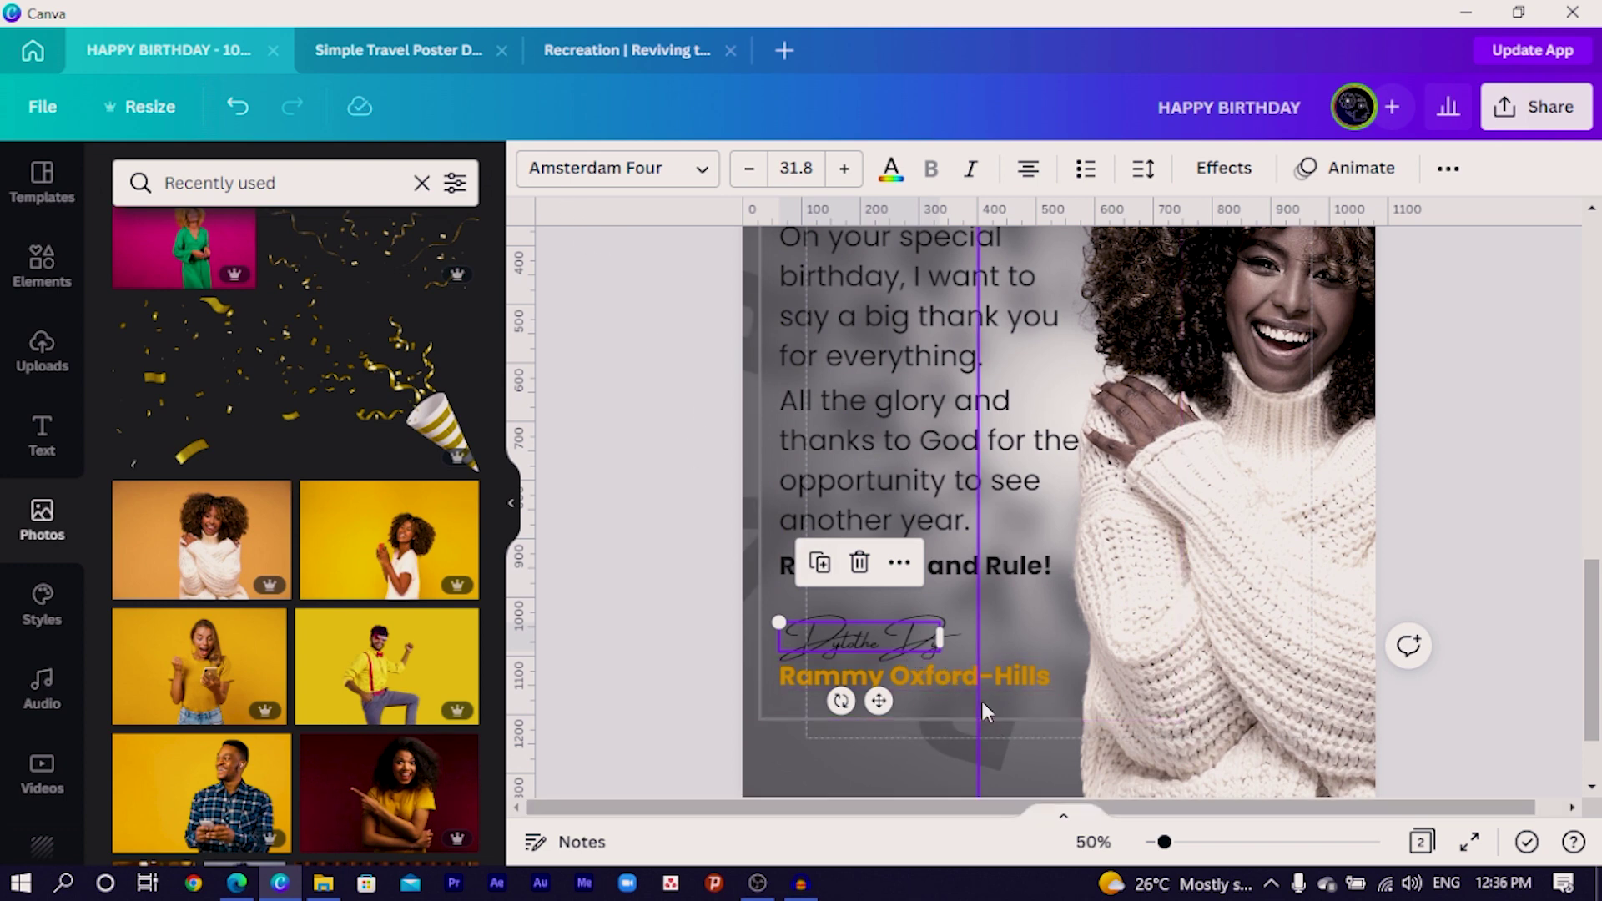
left_click(643, 450)
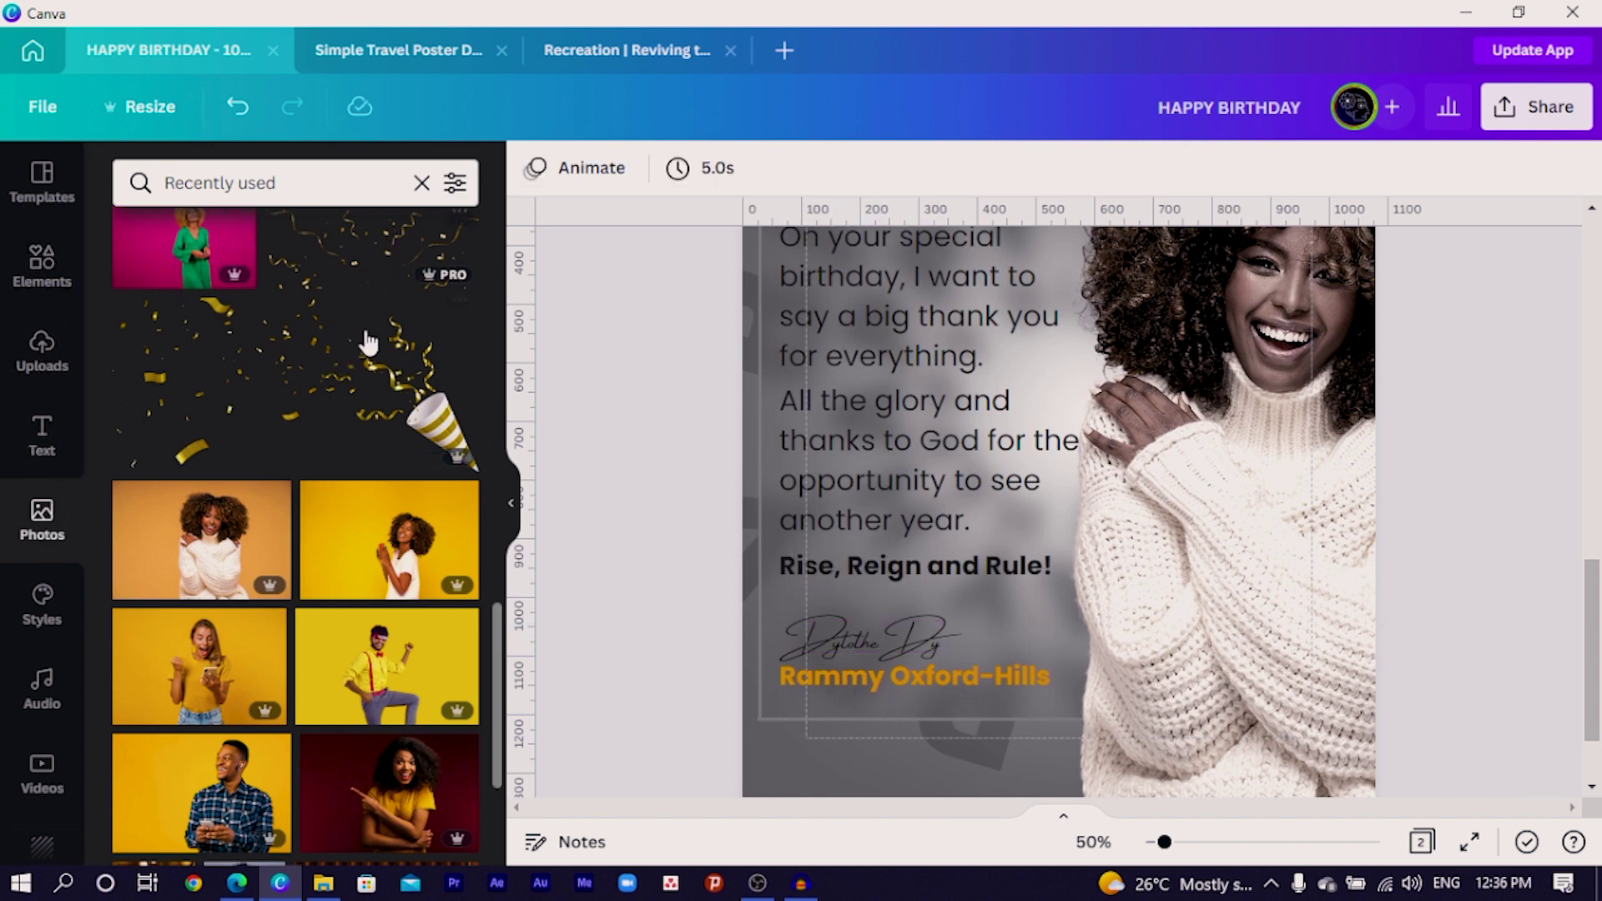
- Search the photo library for CONFETTI and add the gold streamer confetti cut-out to page 2
left_click(345, 173)
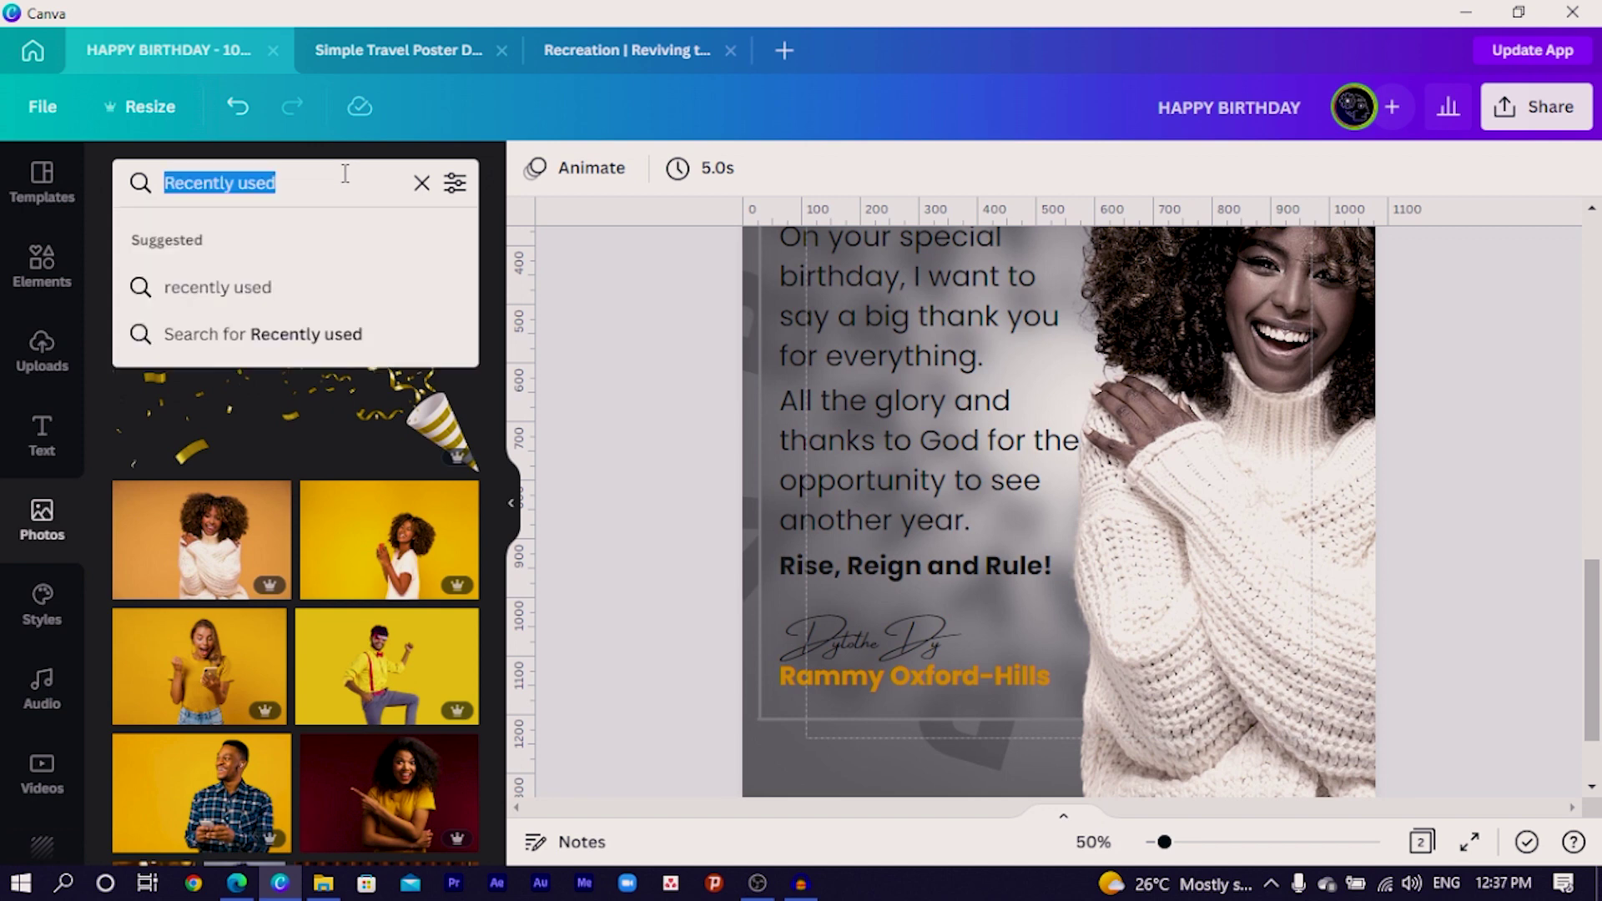
type("CON")
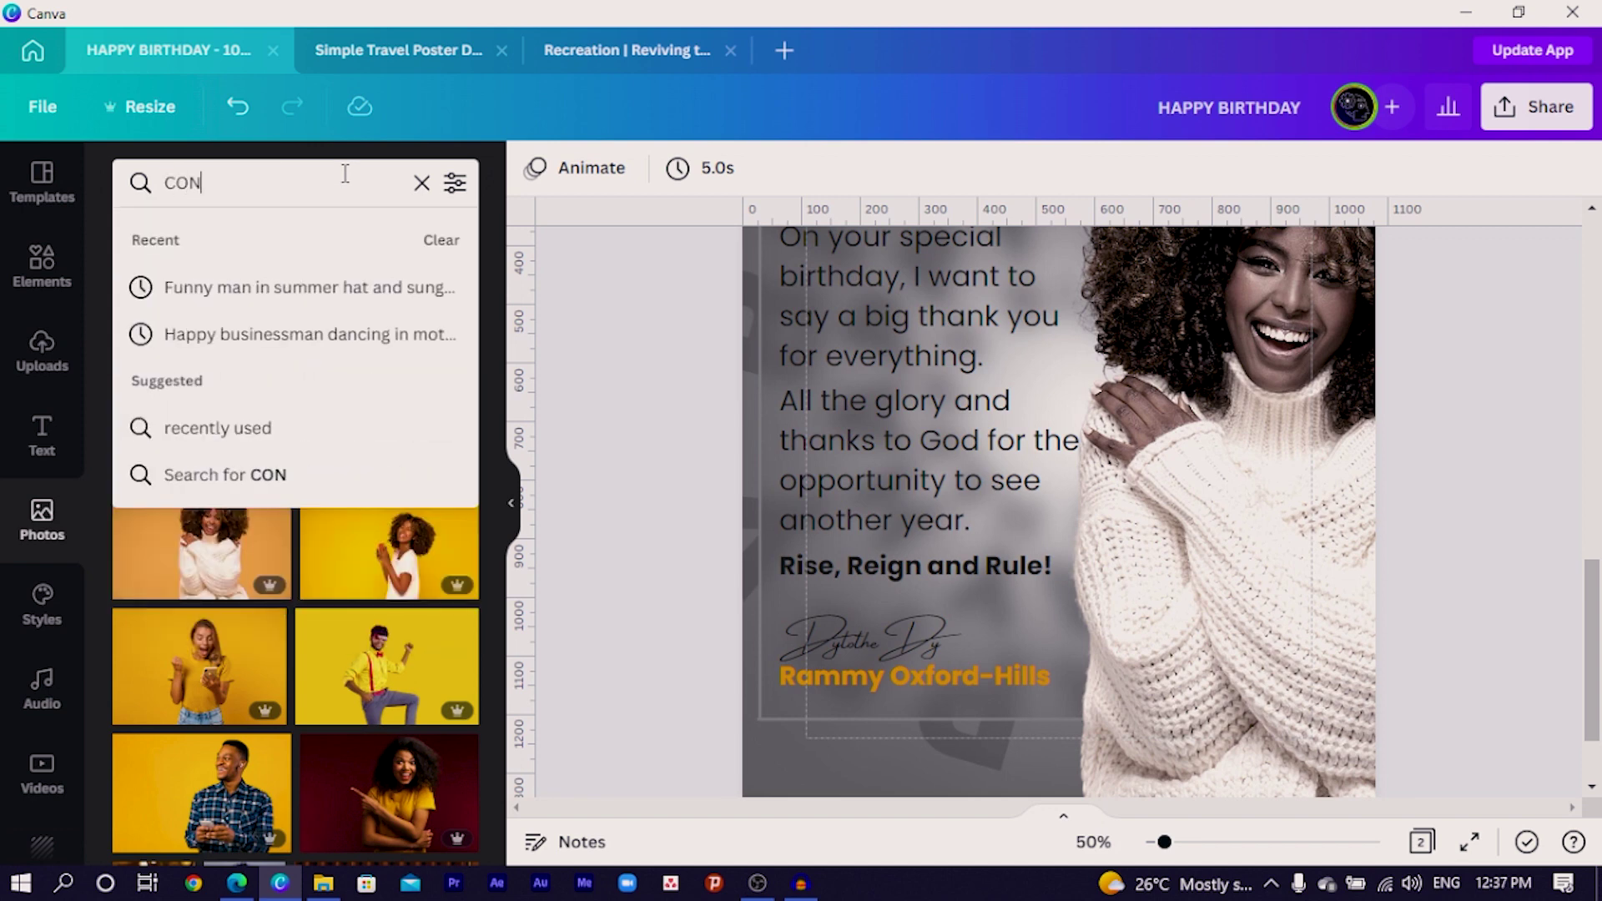
type("FETTI")
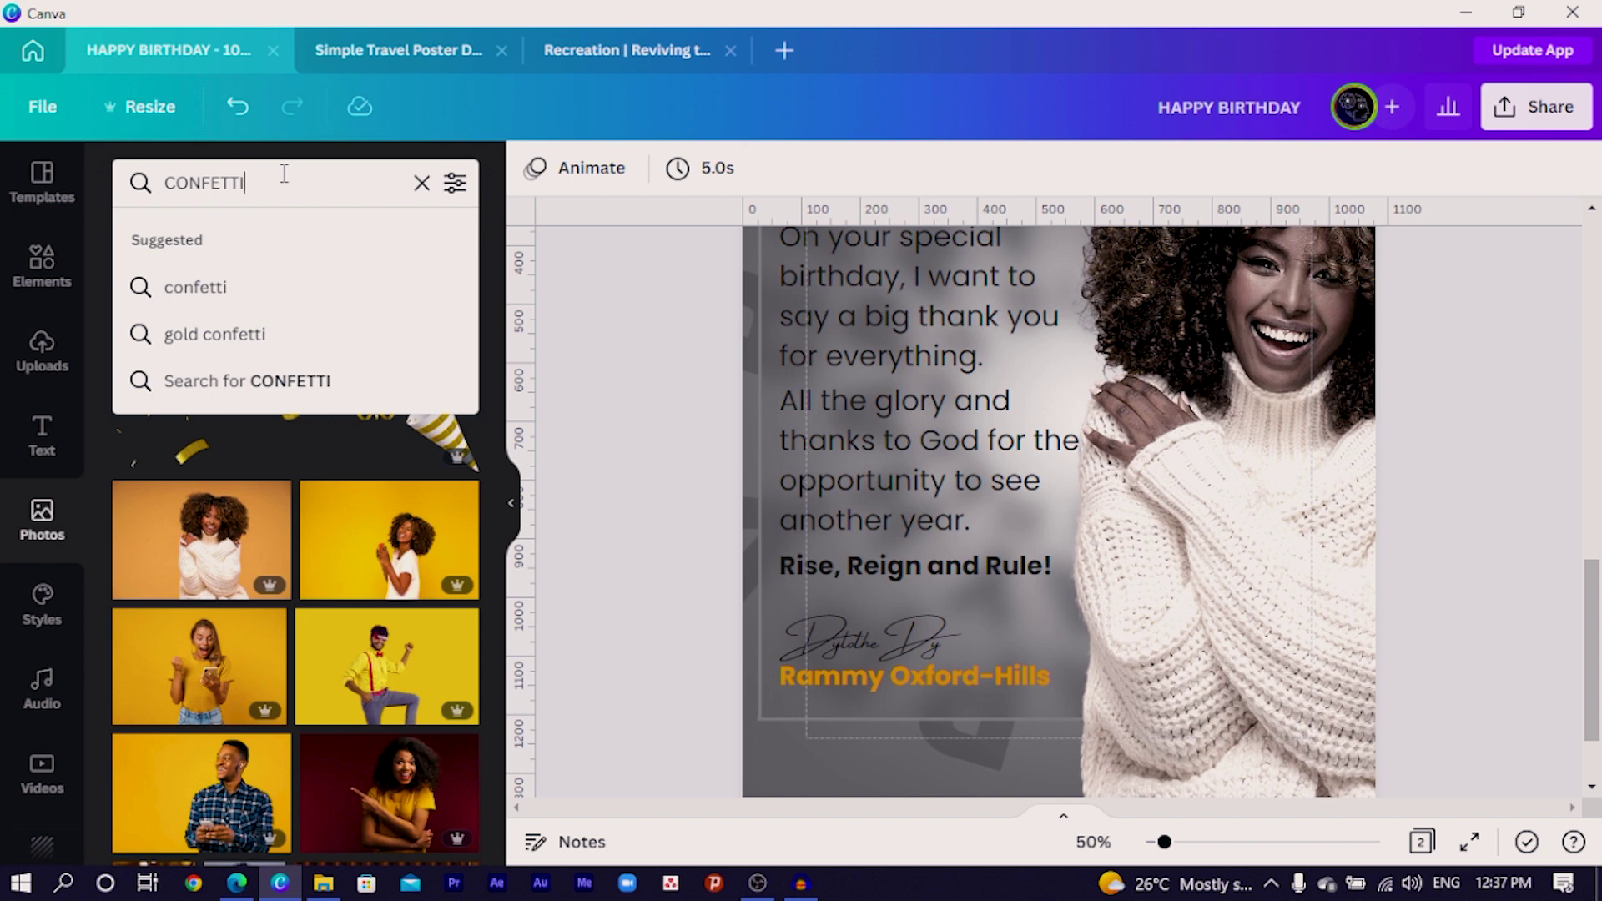
key("Return")
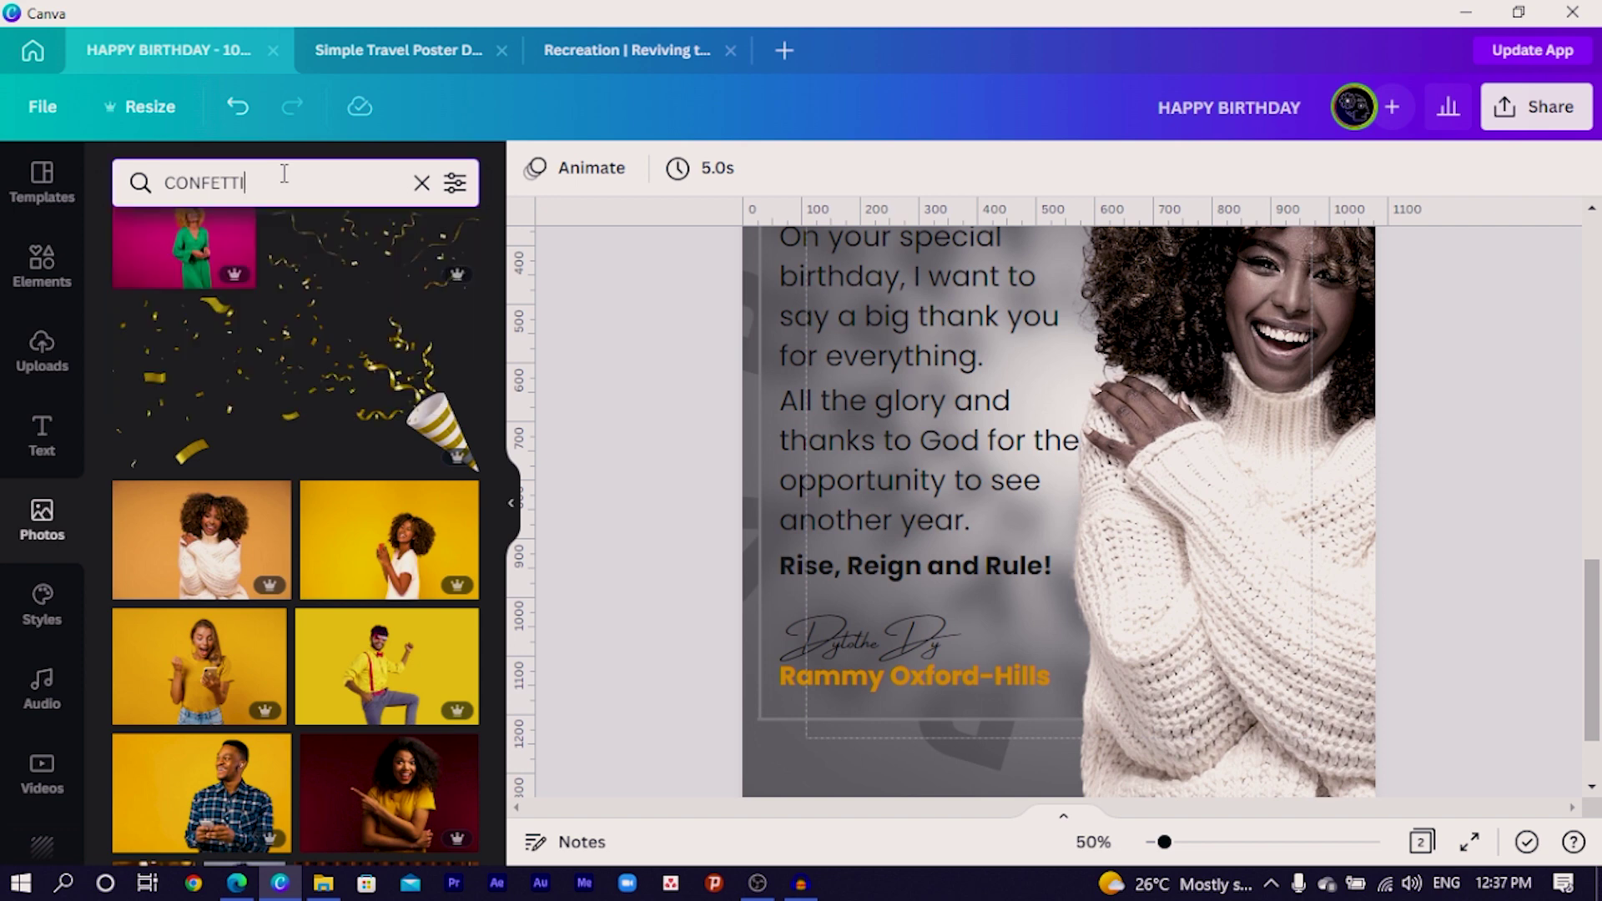
scroll(390, 377, "up", 2)
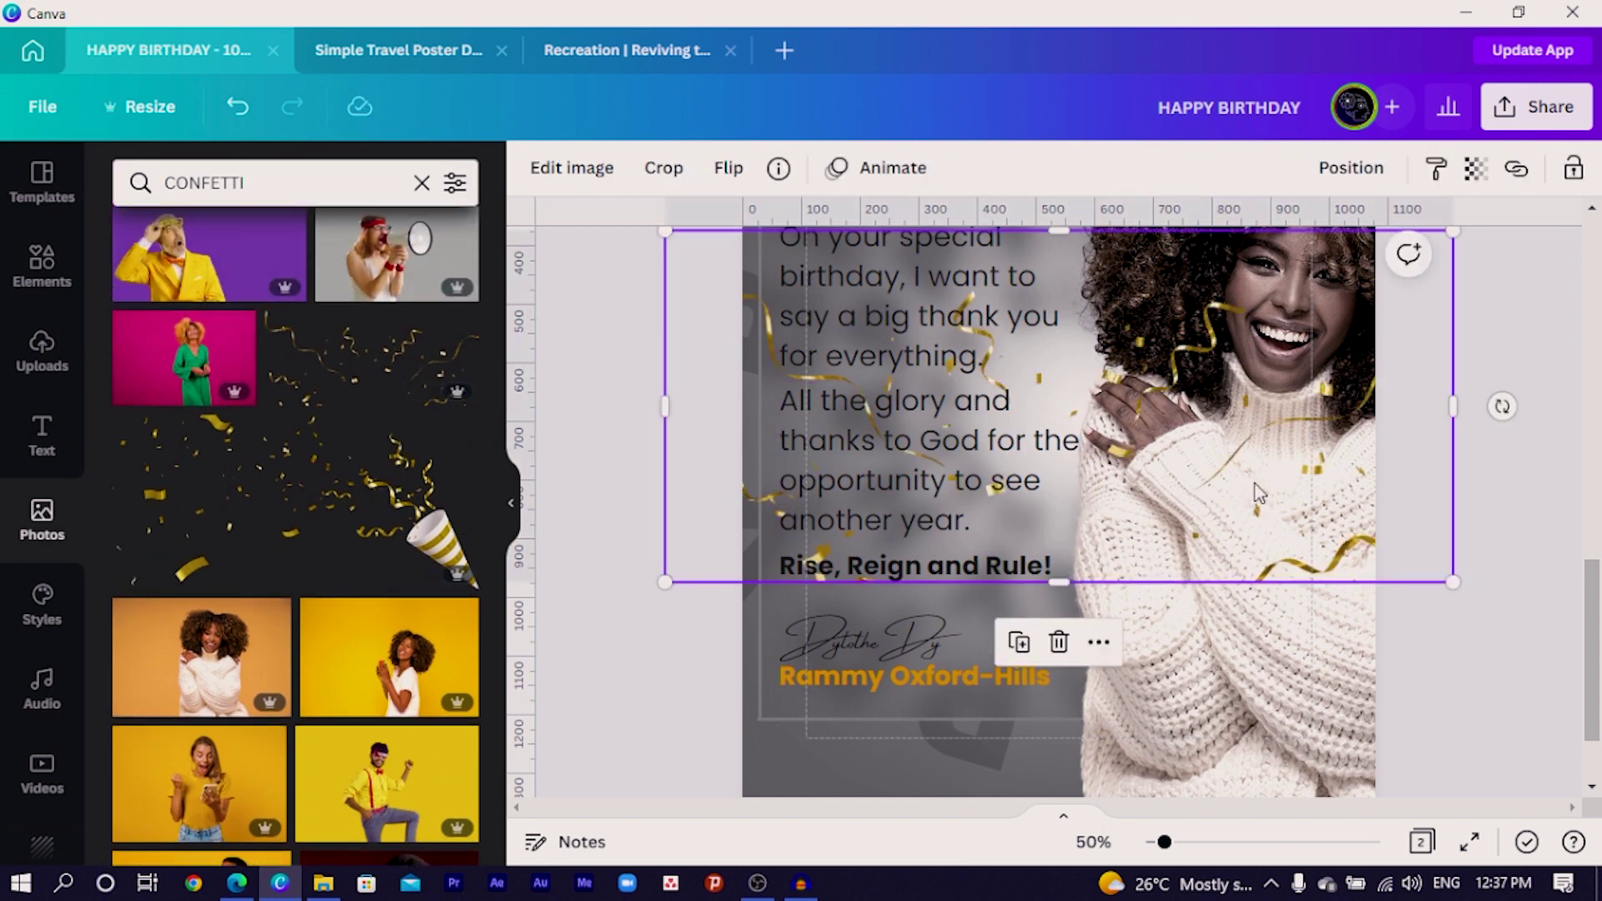
- Shrink the streamer confetti to the page width and place it across the bottom of the poster, with a copy across the top
left_click_drag(1255, 484, 1287, 603)
left_click_drag(1484, 351, 1381, 399)
left_click_drag(695, 397, 743, 423)
scroll(1216, 459, "down", 2)
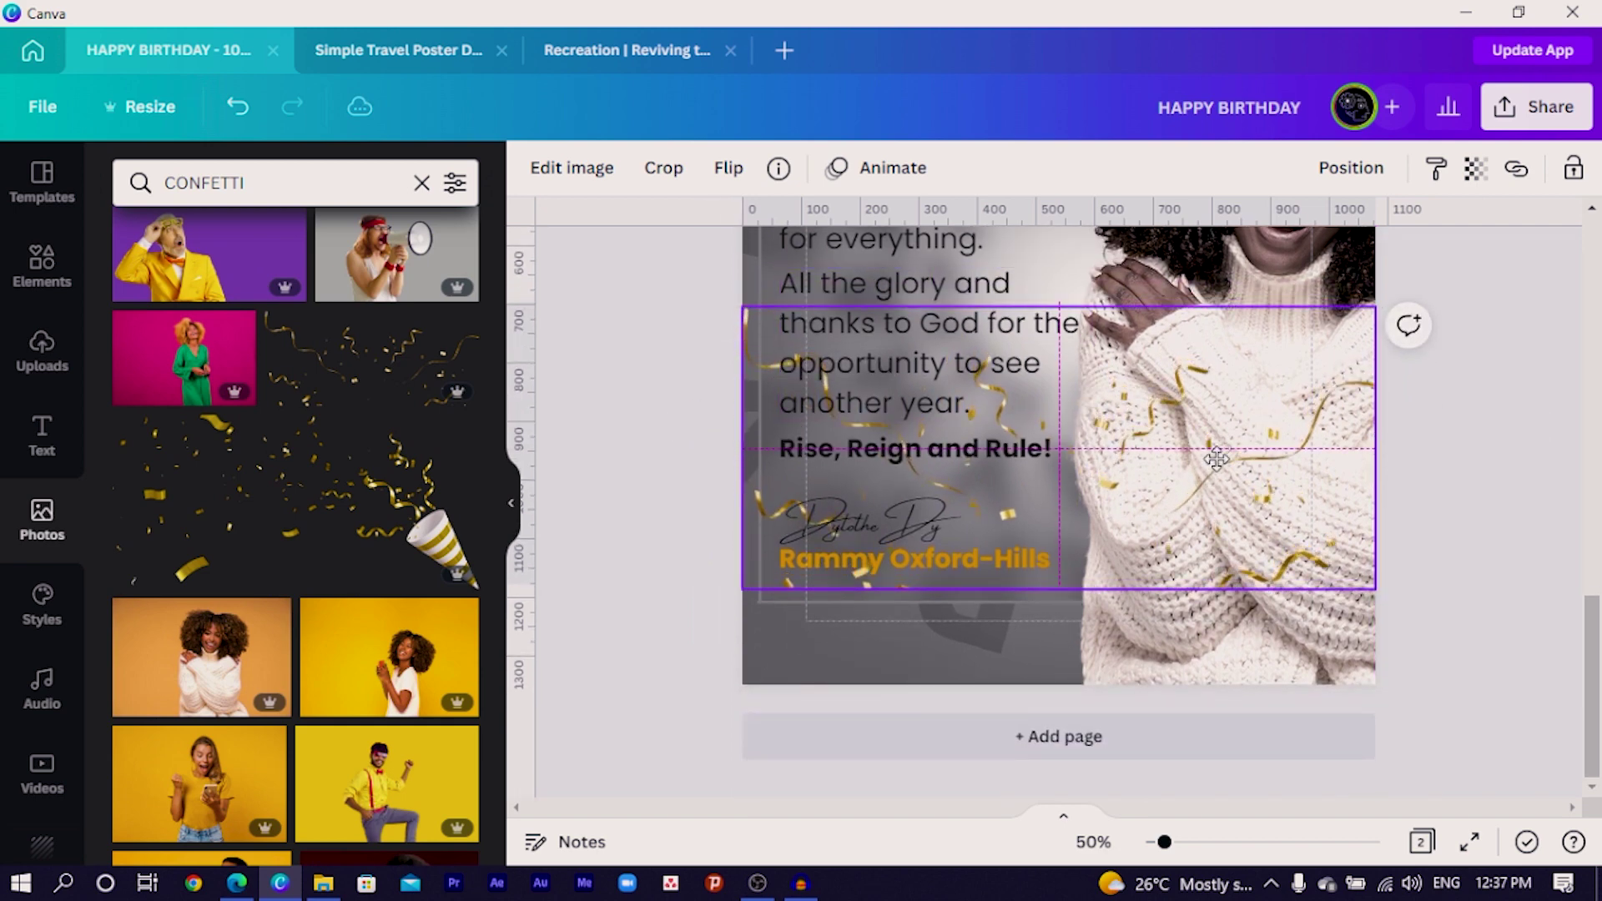
left_click_drag(1216, 459, 1289, 541)
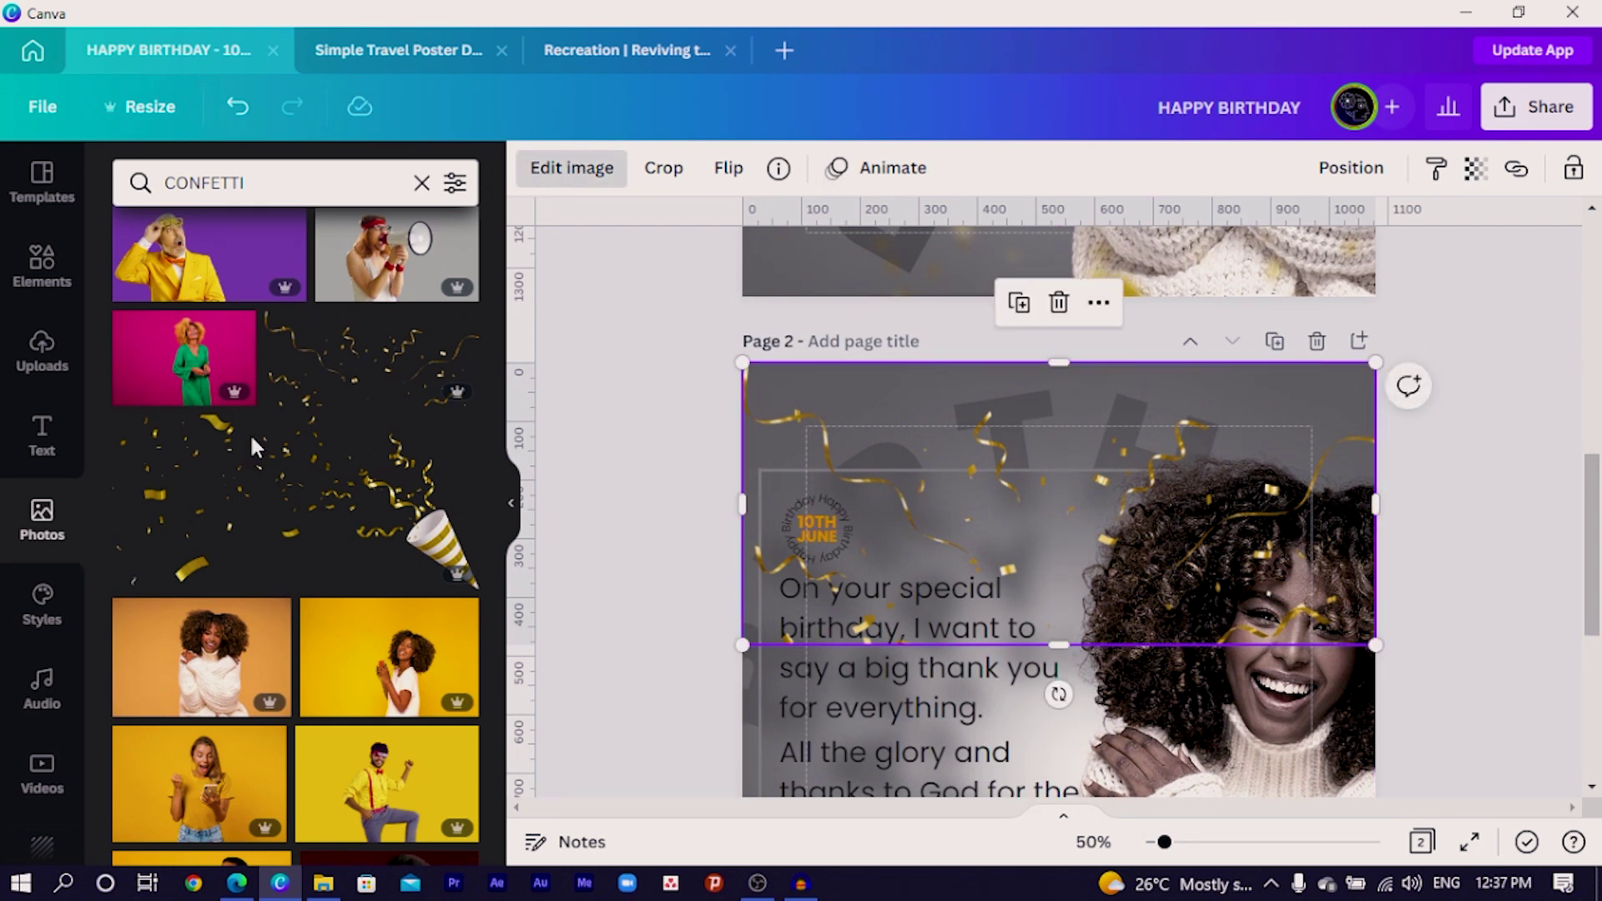
- Blur the streamer confetti at the top of the poster by about 13
left_click(413, 374)
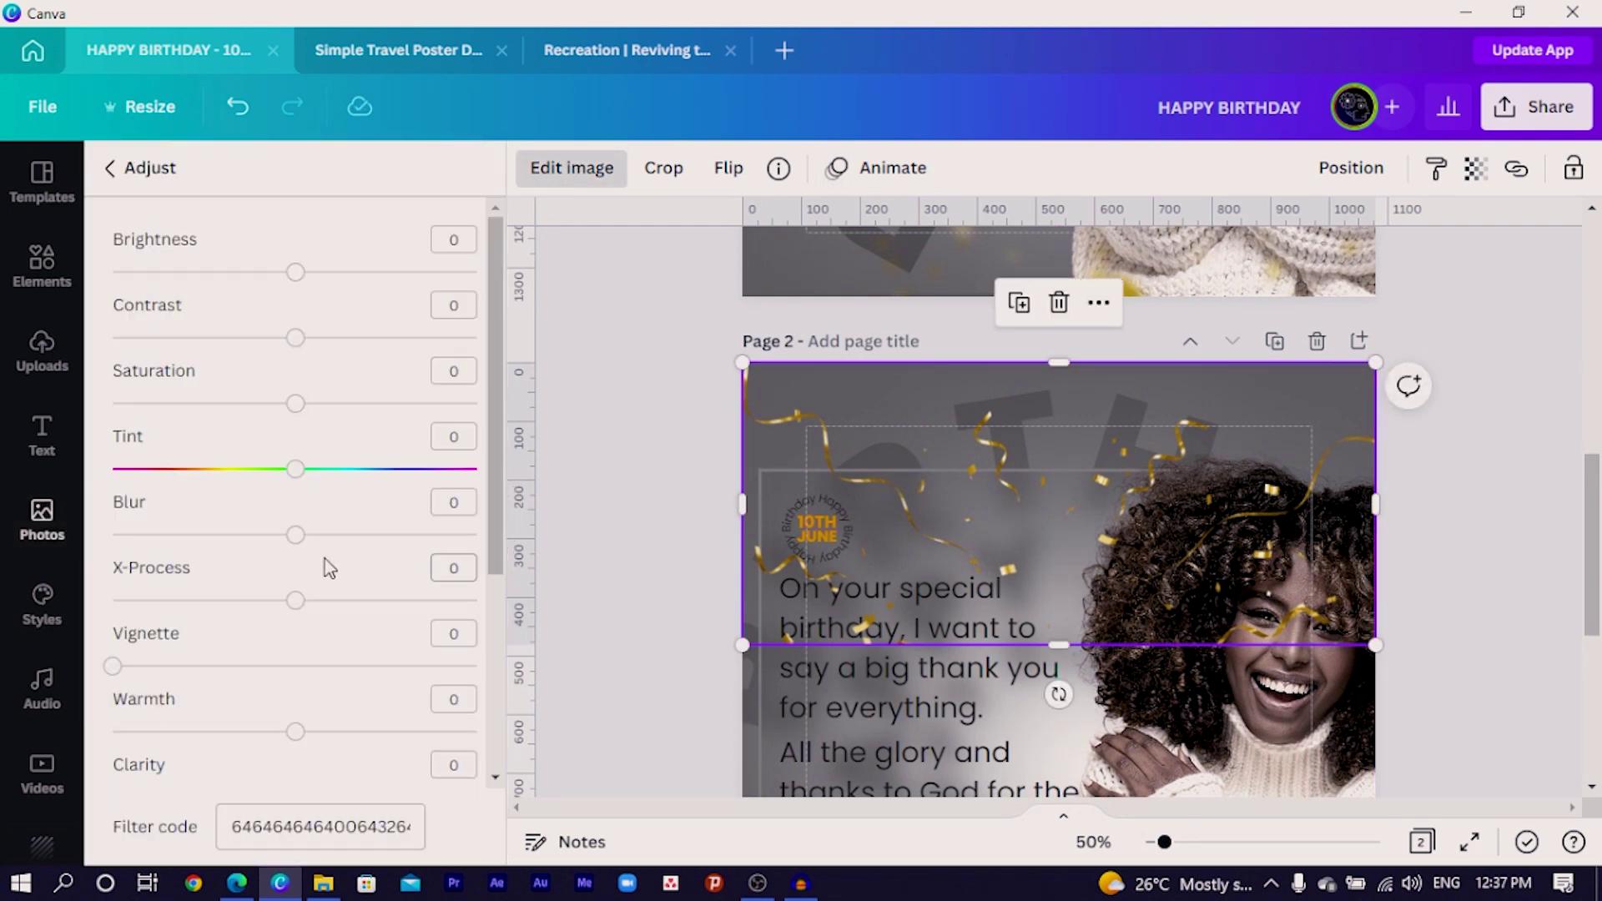
left_click_drag(296, 535, 319, 535)
scroll(389, 570, "down", 4)
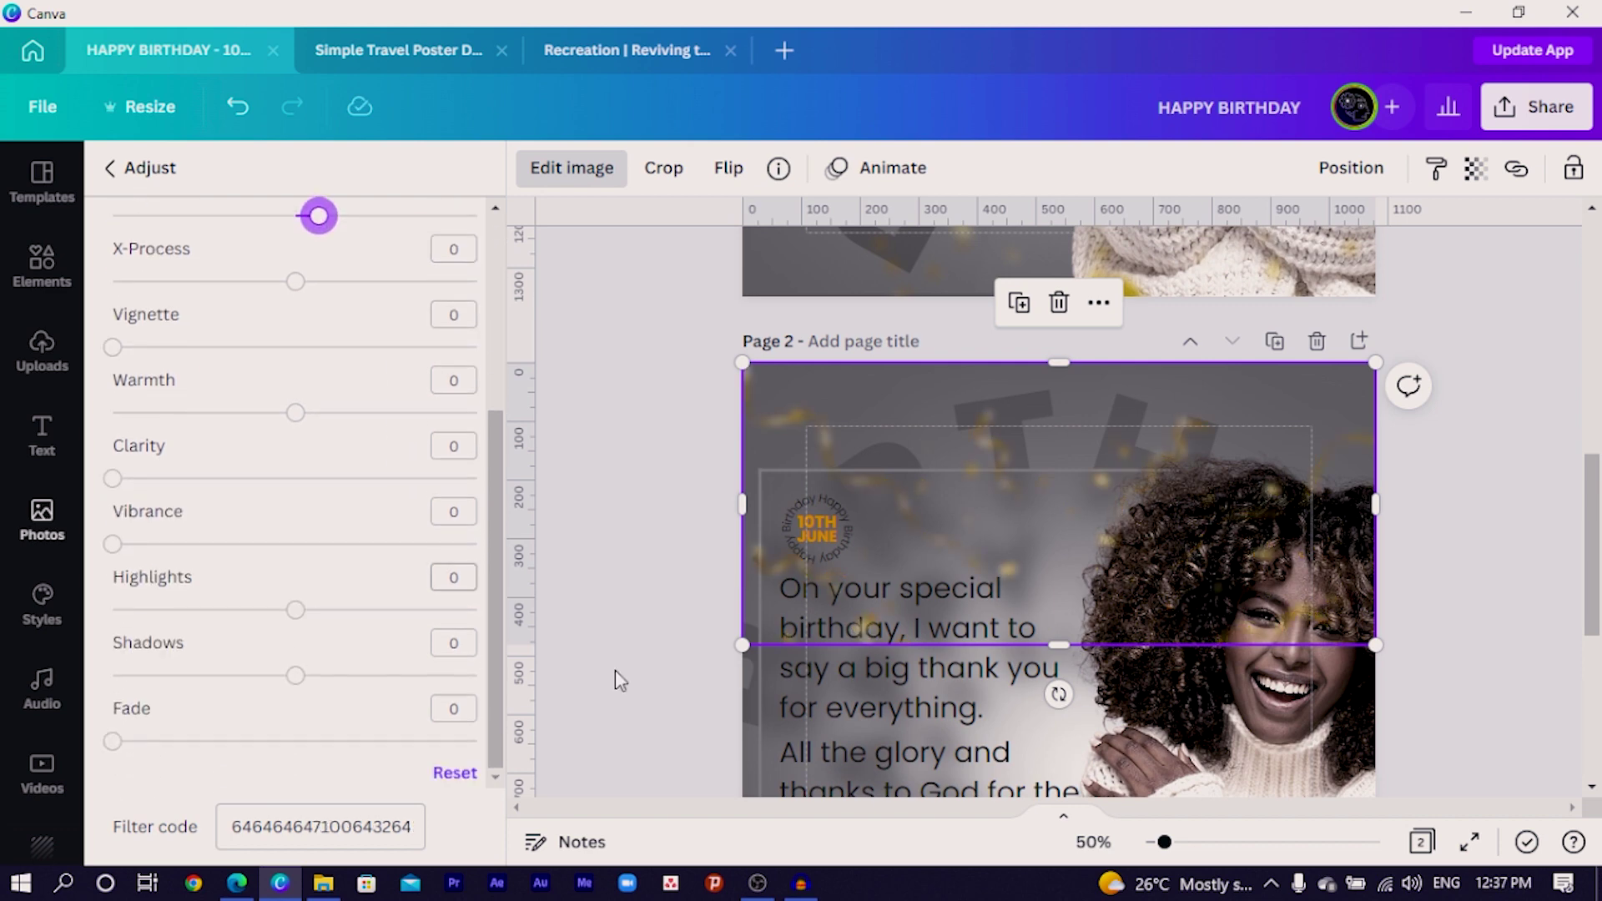
- Set the blur of the streamer confetti at the bottom of the poster to 4
scroll(615, 669, "down", 5)
left_click(1073, 619)
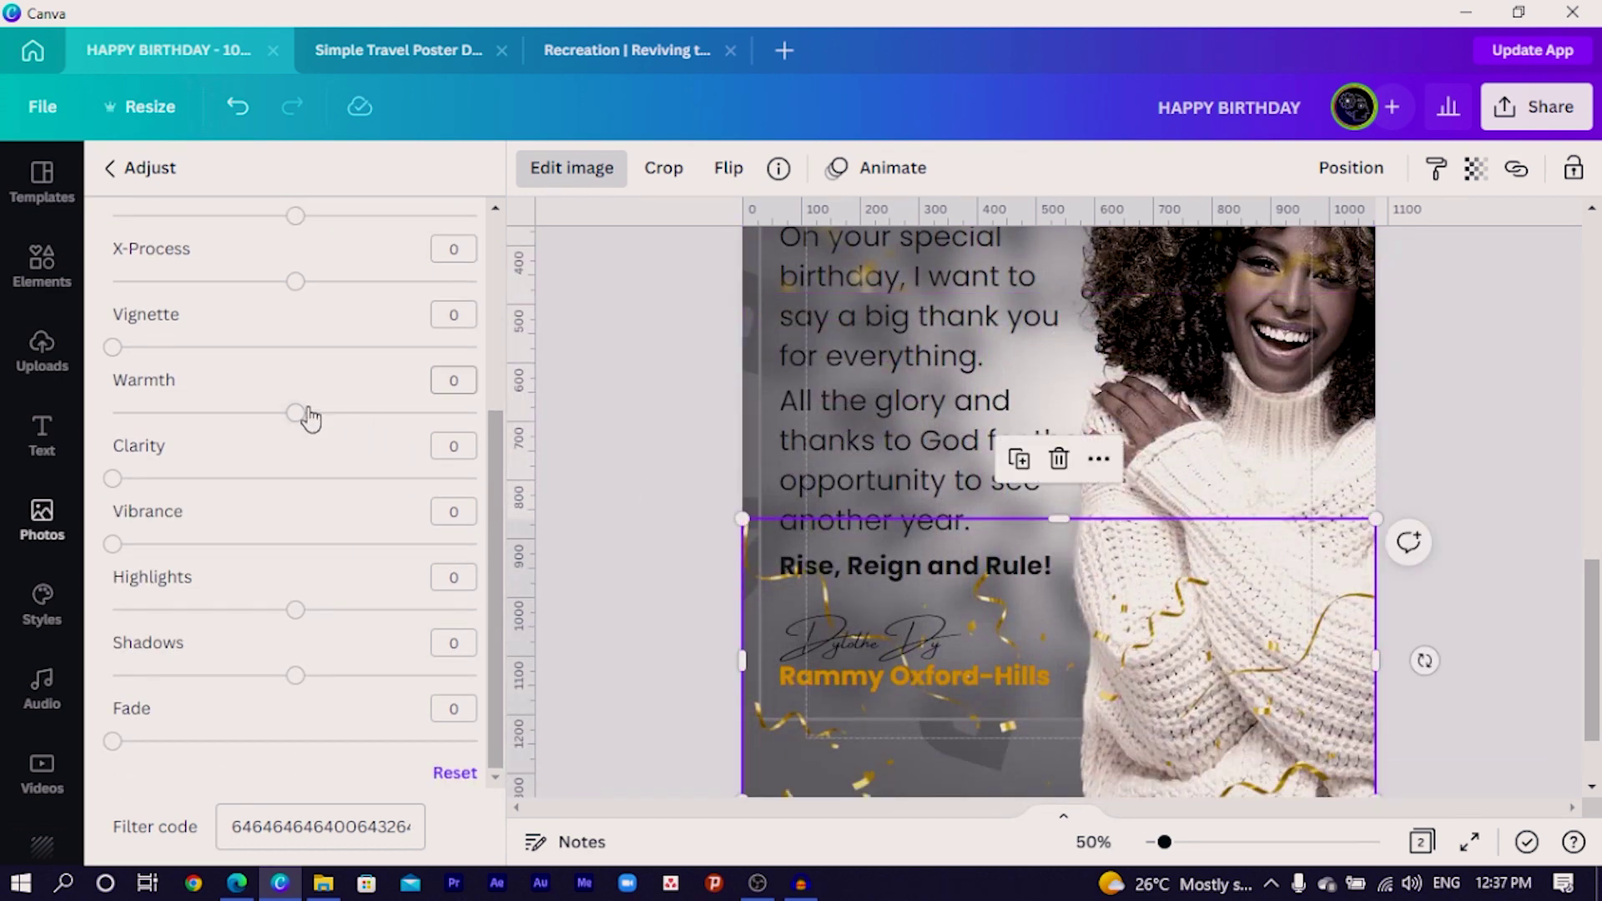
scroll(320, 367, "up", 4)
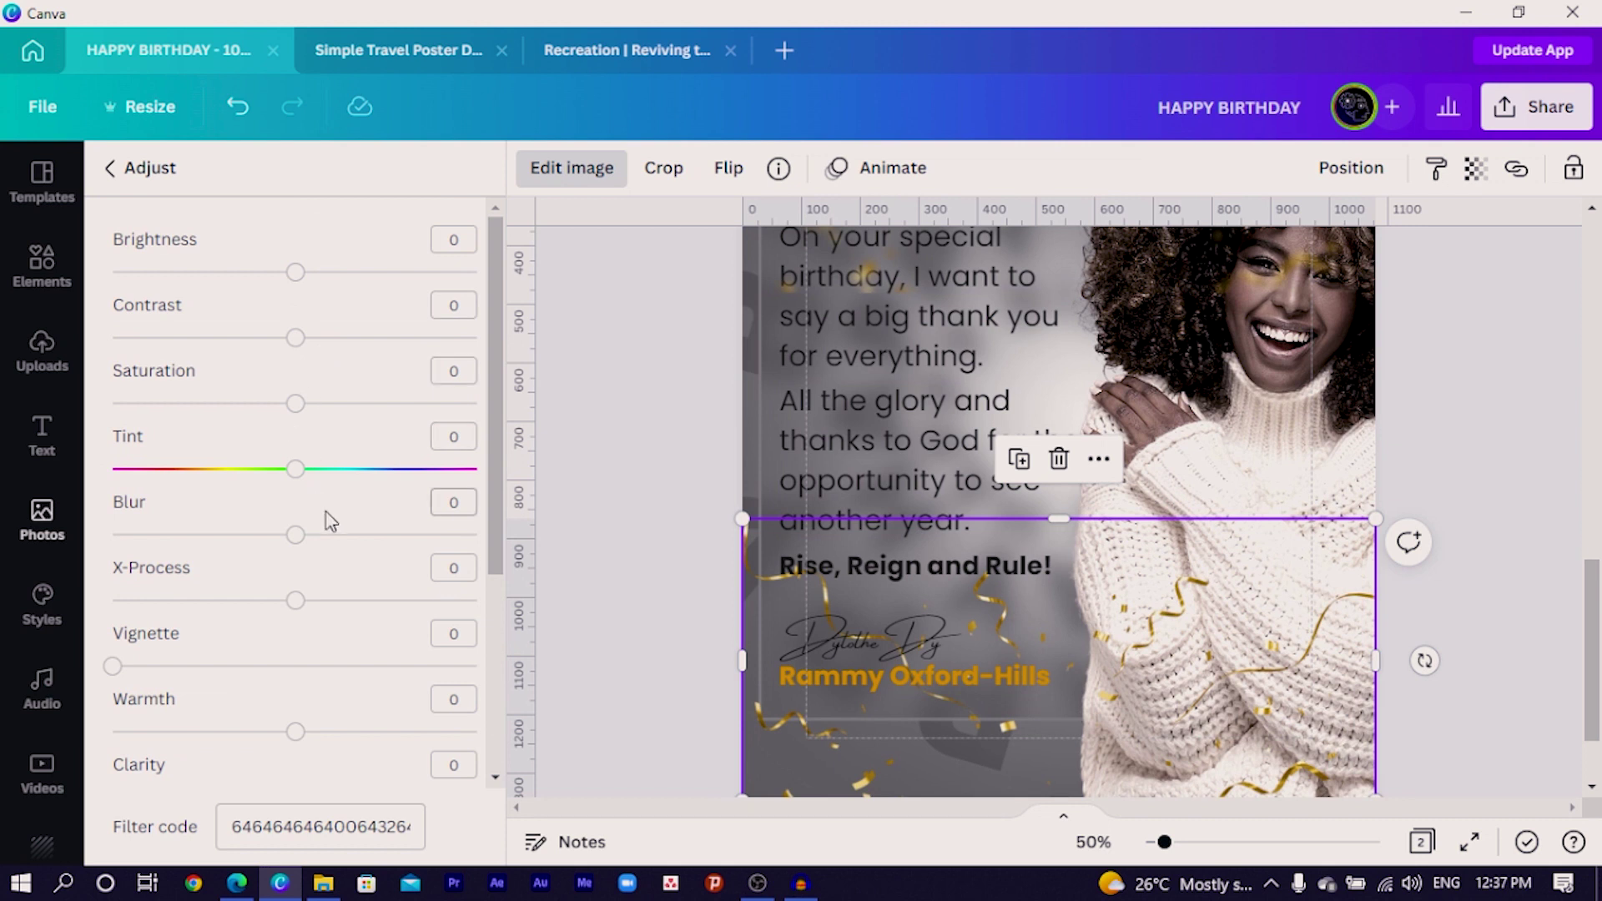
left_click(334, 536)
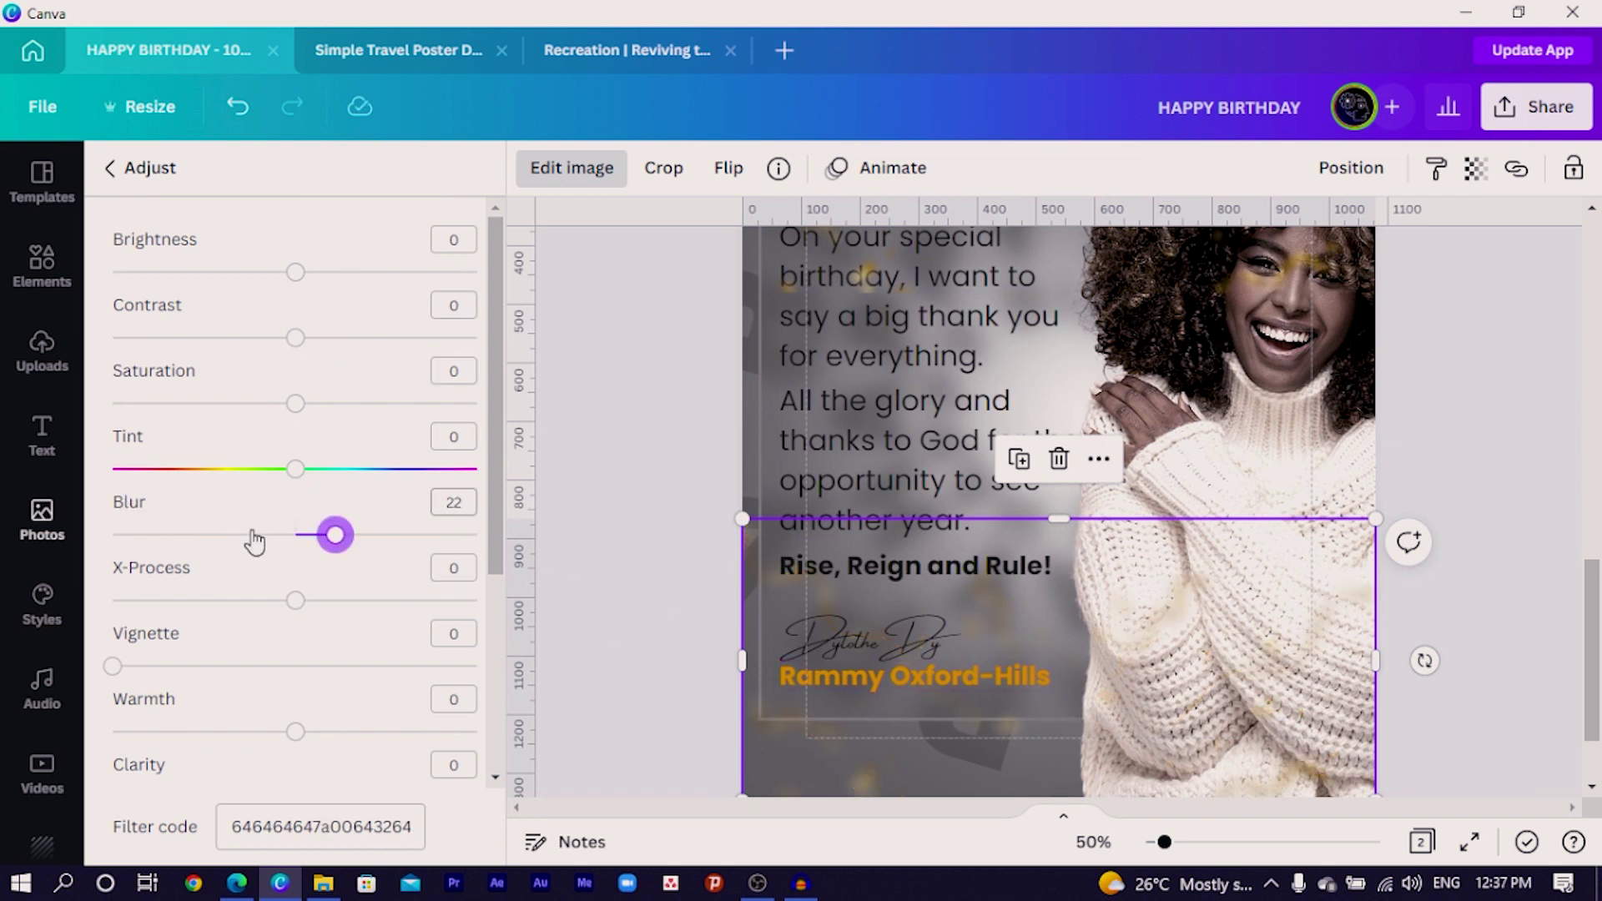
left_click_drag(327, 542, 305, 553)
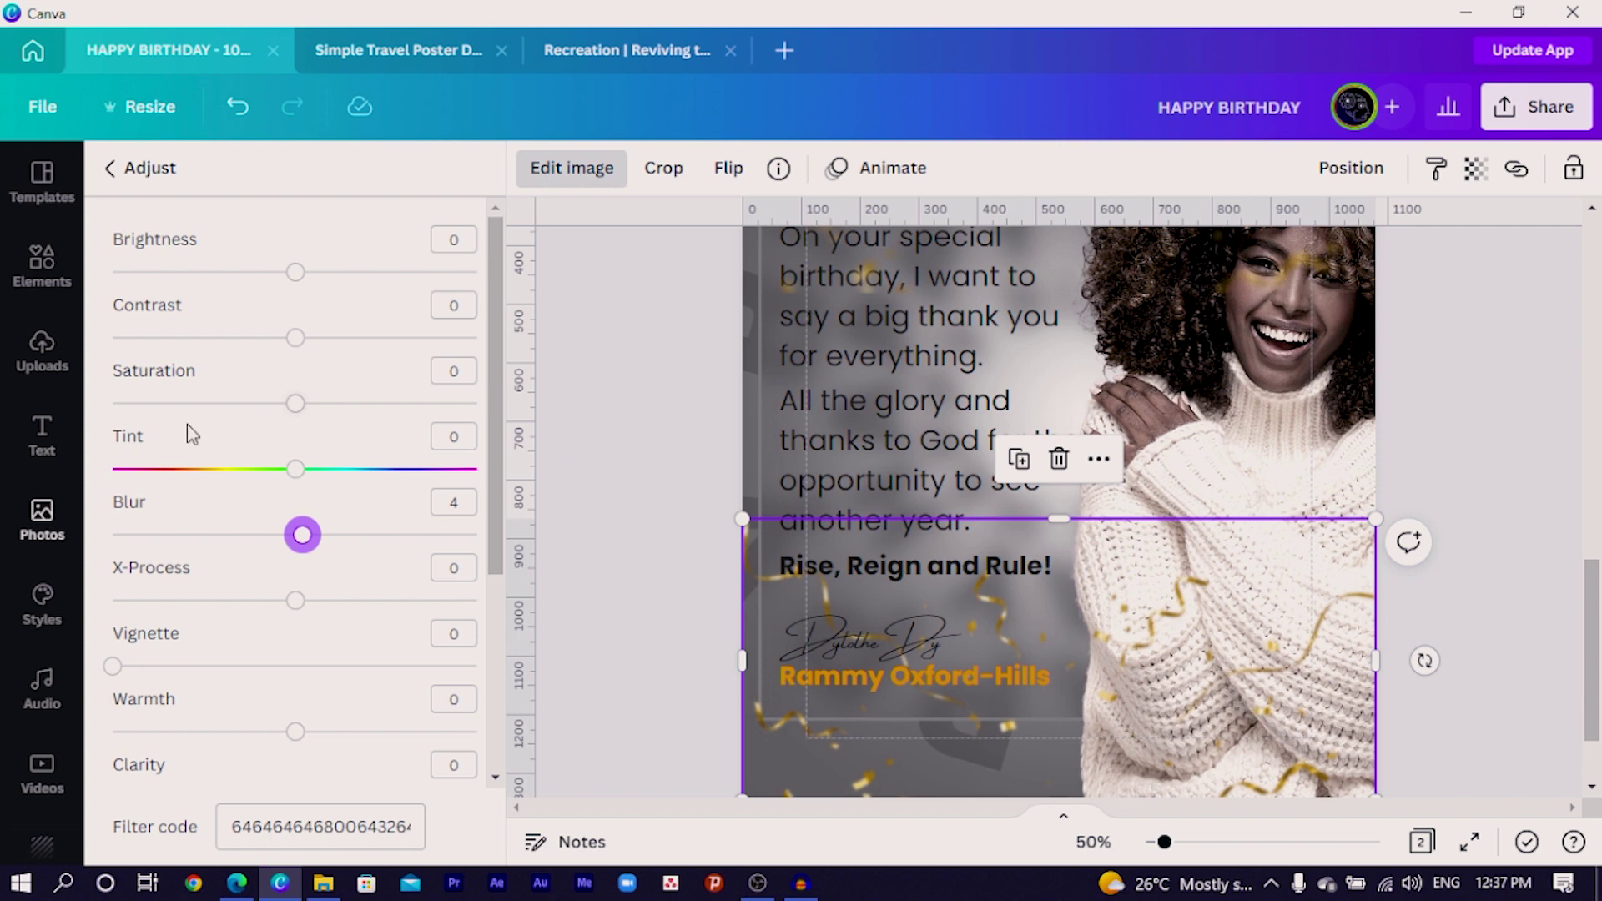
- Add the dense gold confetti burst from the recommended photos and enlarge it past both sides of the poster, over the message and portrait
left_click(48, 524)
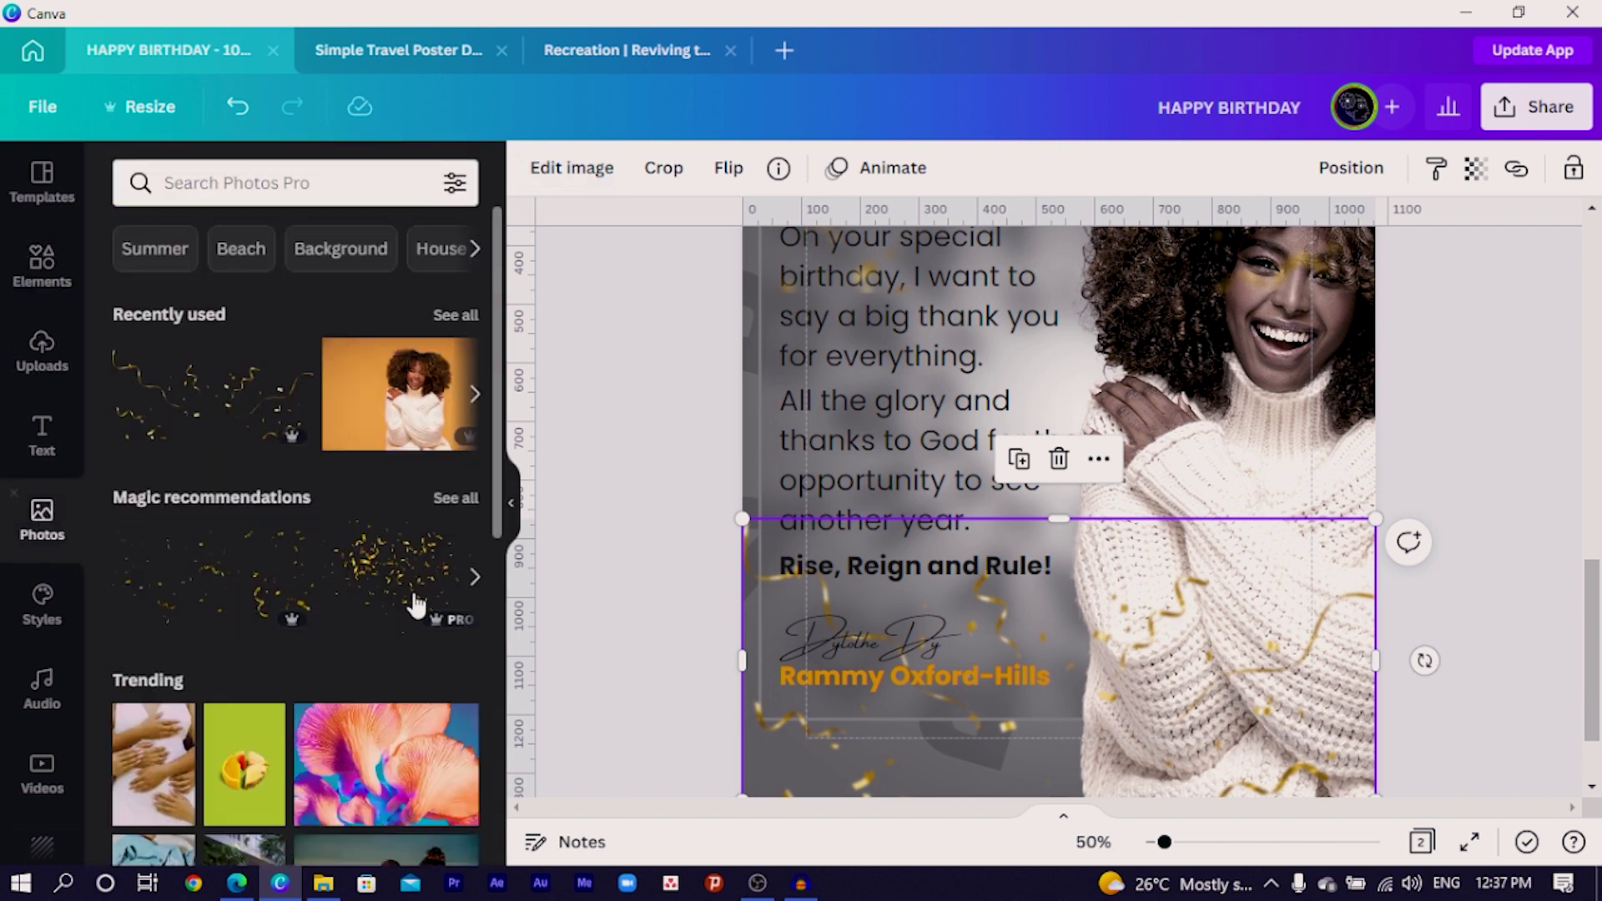
left_click(365, 570)
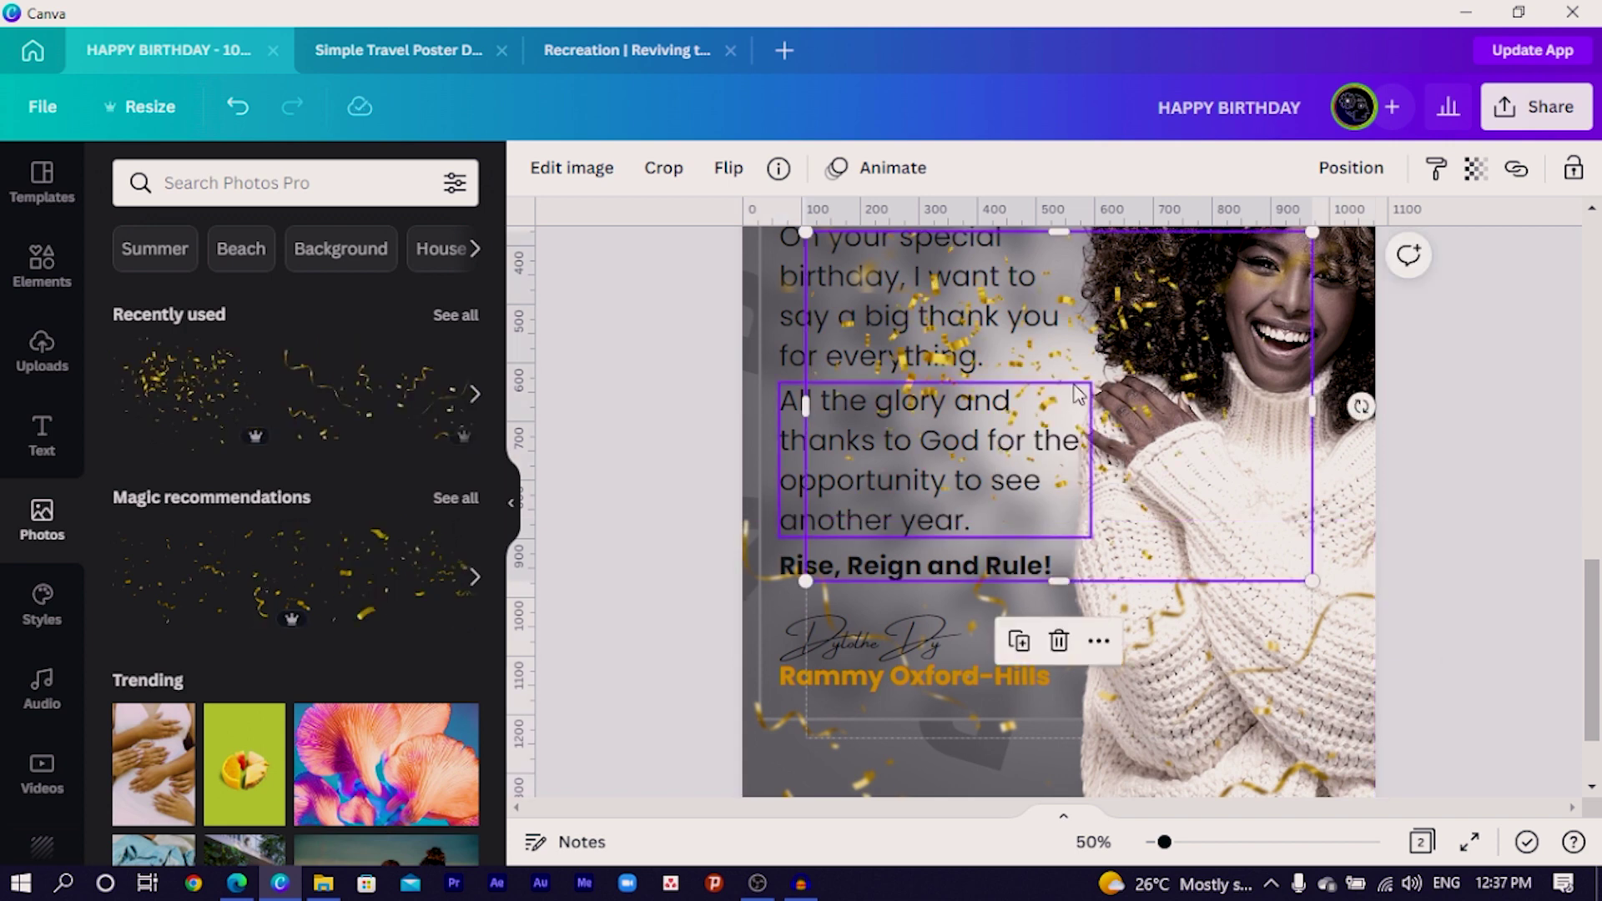
left_click_drag(1093, 382, 956, 441)
key("ctrl+z")
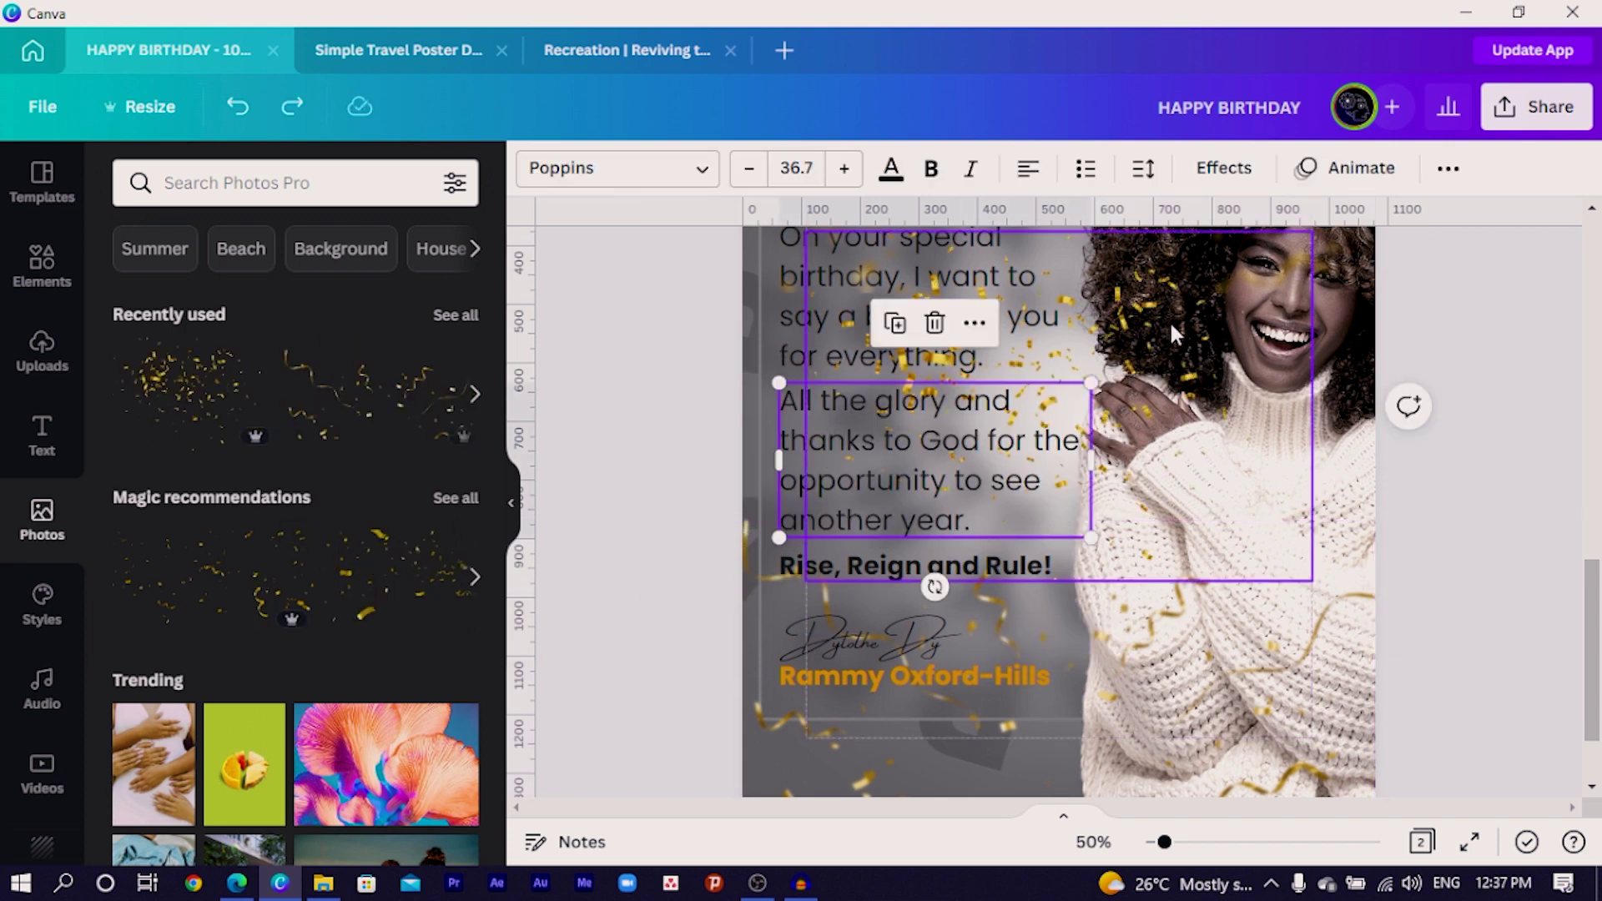
left_click_drag(1169, 318, 1190, 330)
left_click_drag(1327, 597, 1546, 636)
left_click_drag(1173, 324, 1152, 377)
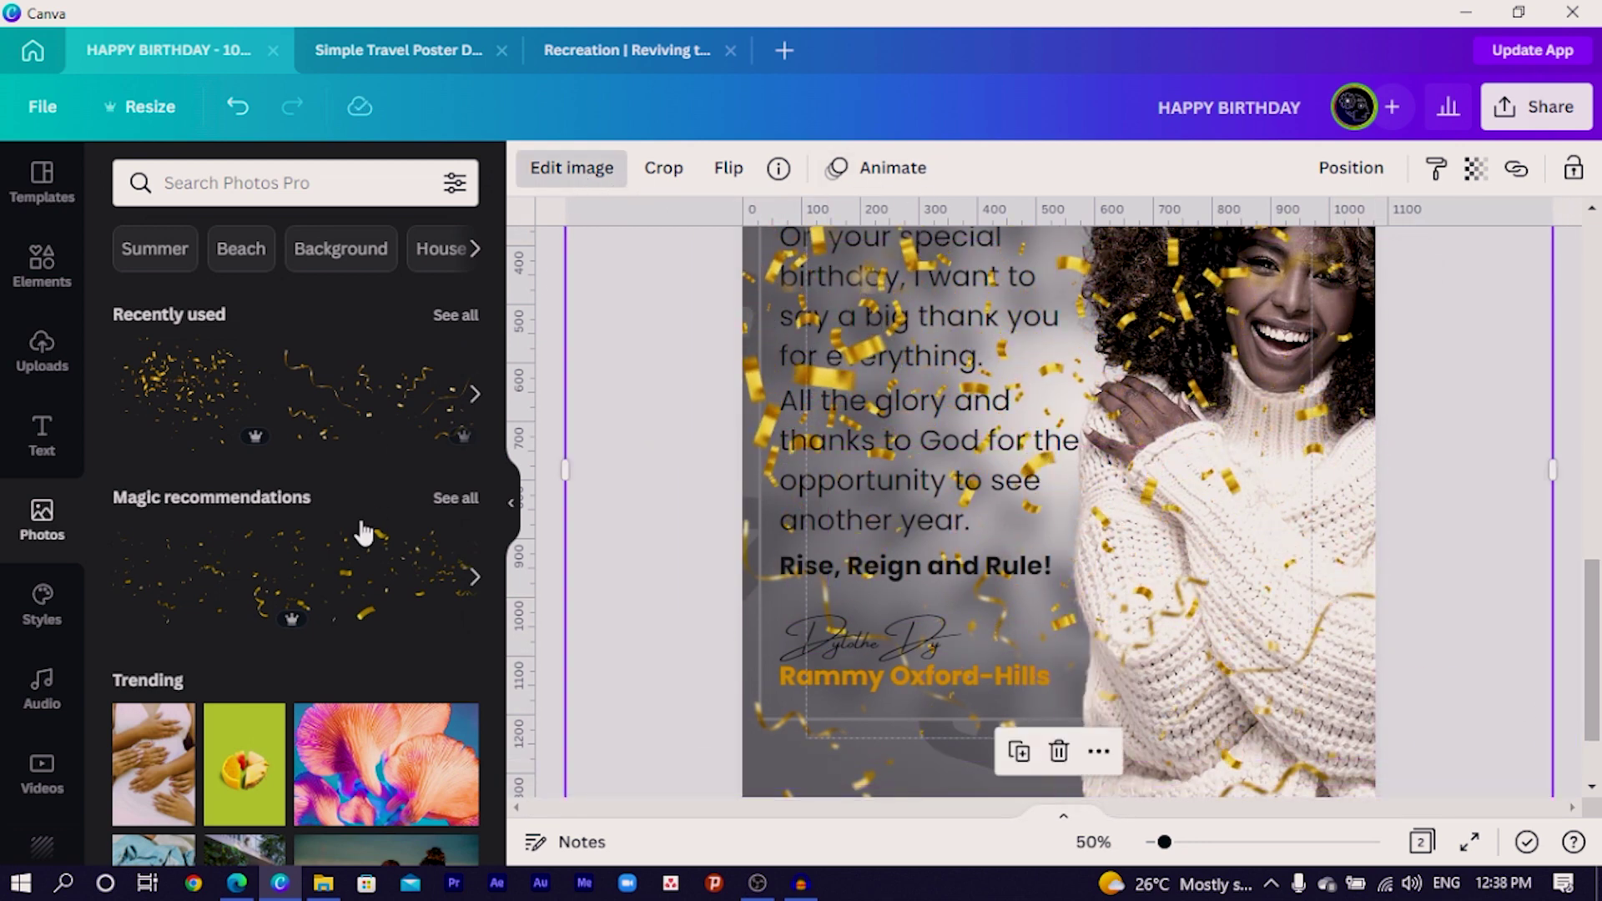
- Set the blur of the enlarged confetti burst to 13 and view the whole poster at 25% zoom
left_click(161, 399)
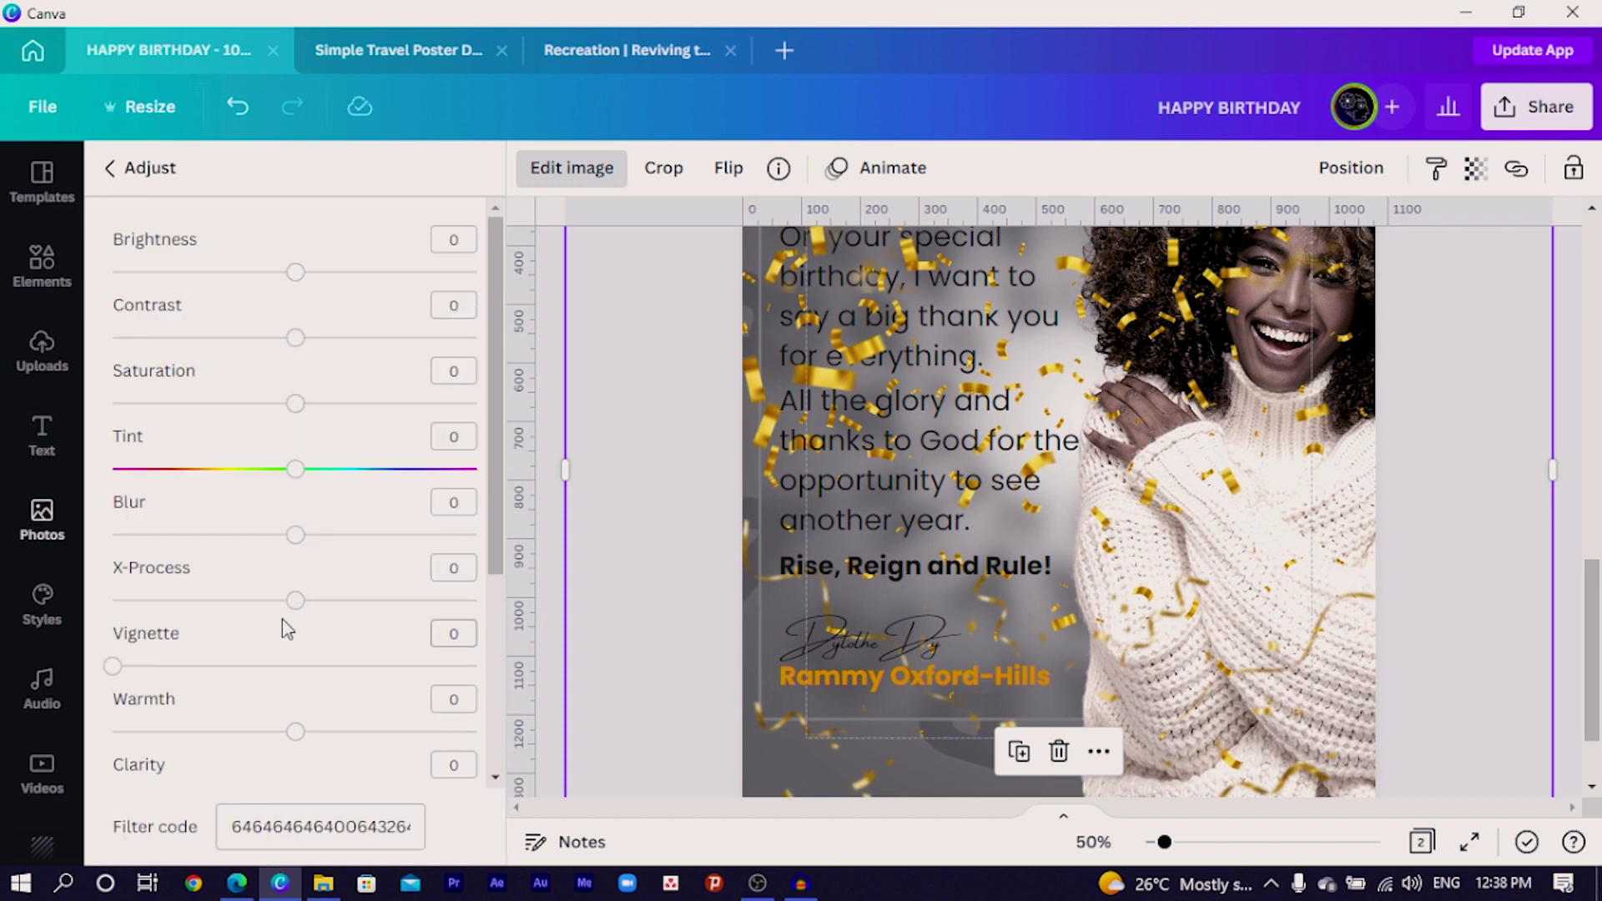
left_click(349, 537)
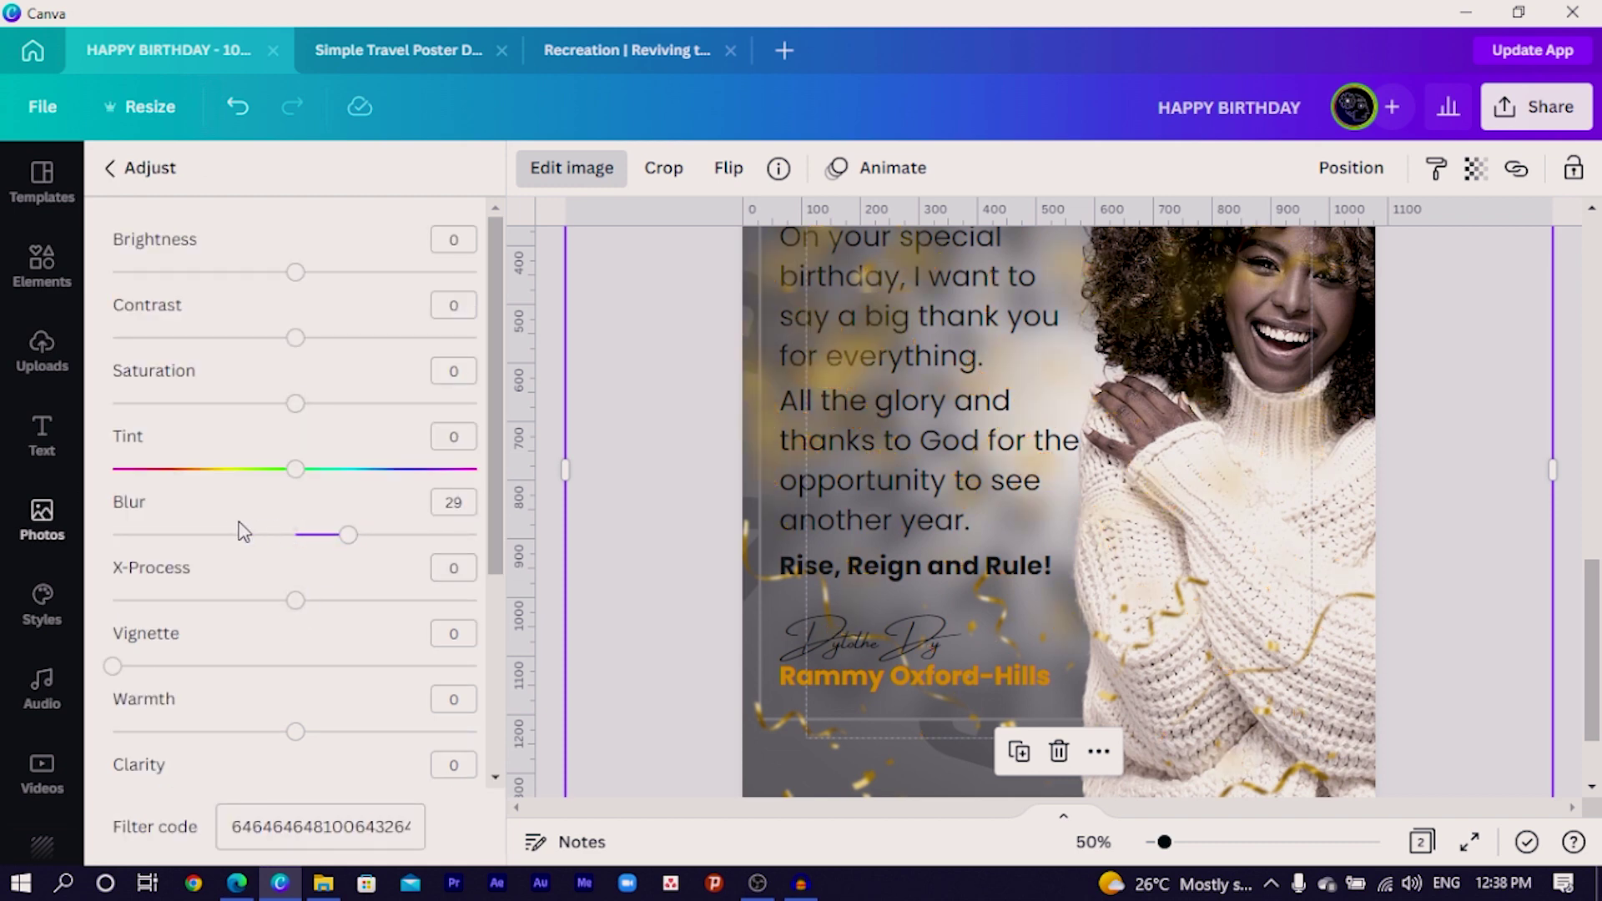
mouse_move(348, 535)
left_mouse_down()
mouse_move(301, 541)
mouse_move(318, 538)
left_mouse_up()
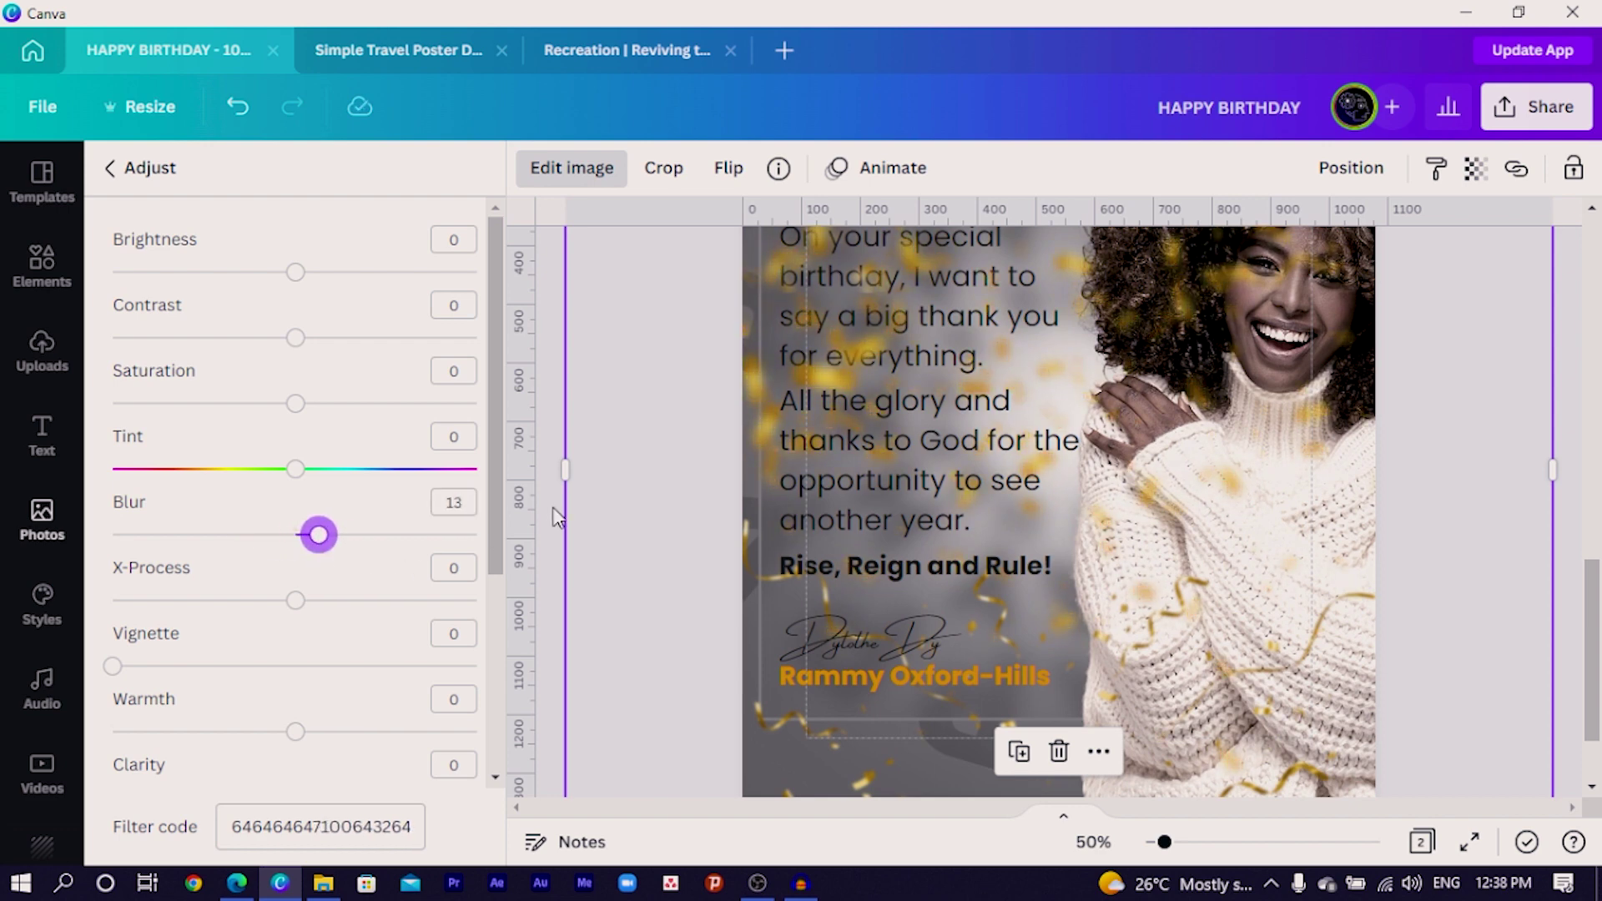
left_click(608, 498)
key("ctrl+minus")
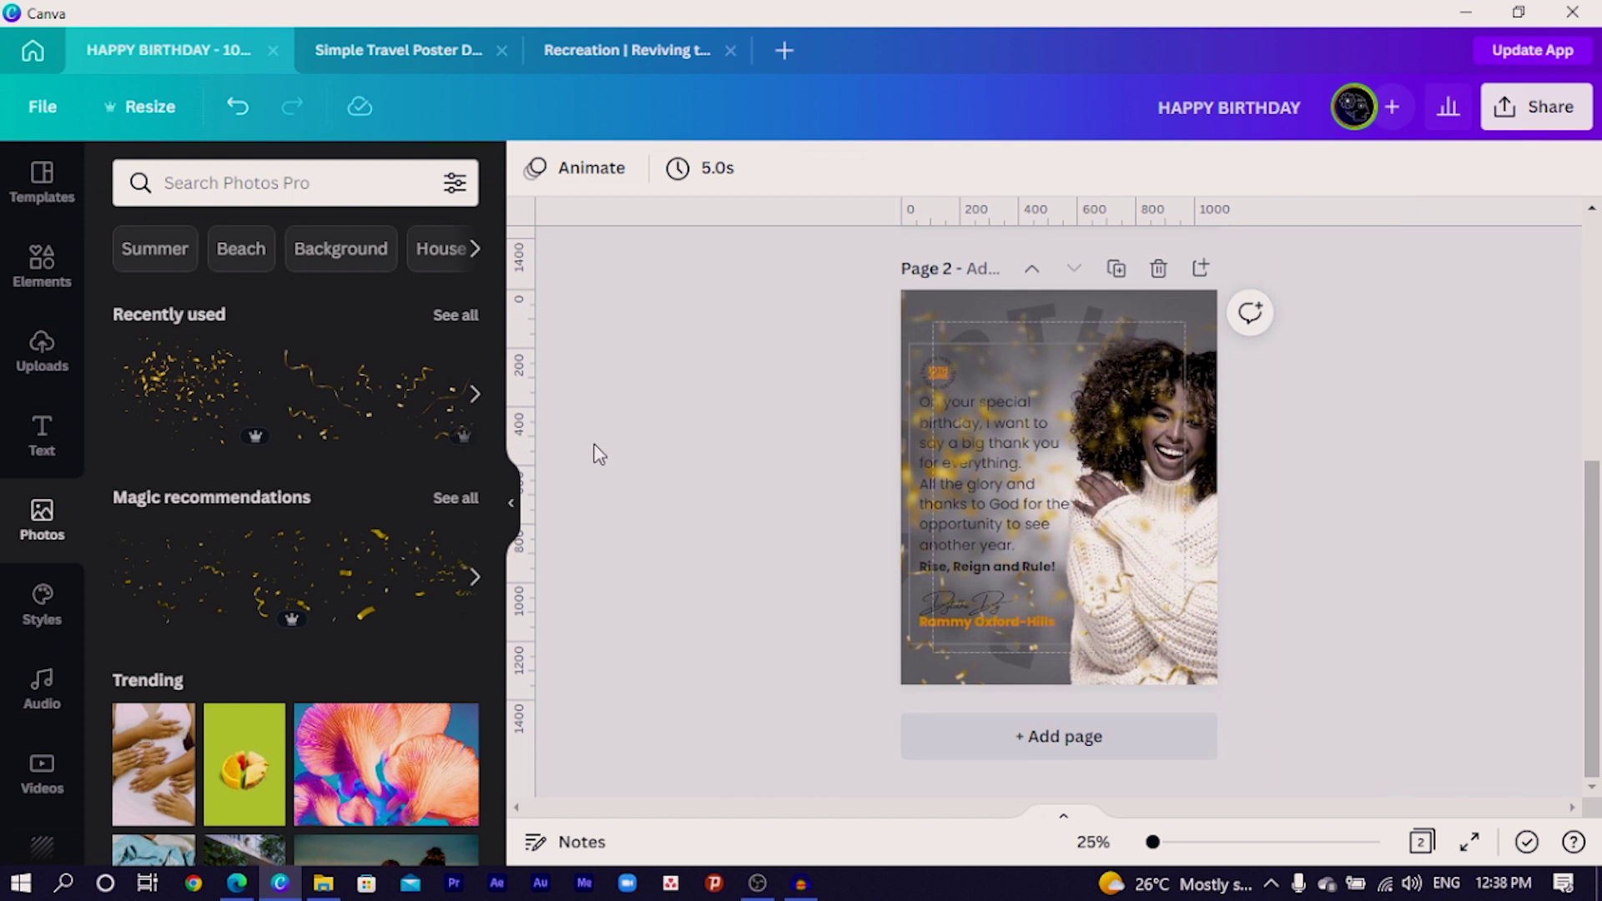